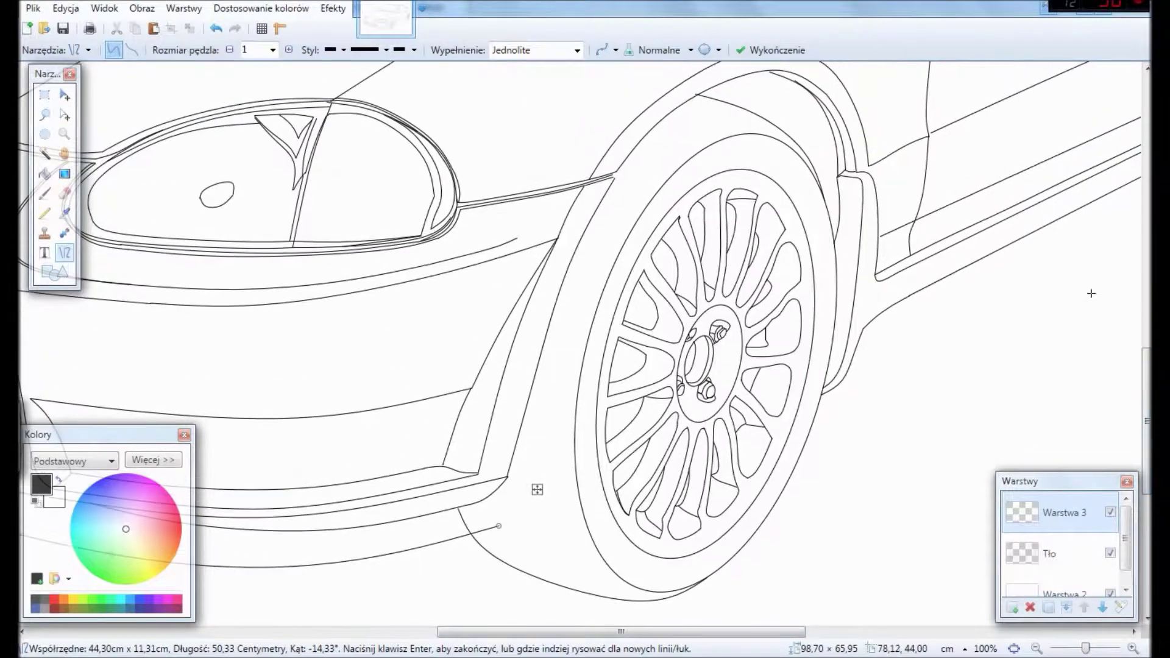
On layer Tło, fit an elliptical selection around the front wheel, rotated -12.72°, and move the wheel up and slightly right into its arch.
click(1049, 554)
scroll(737, 631, right, 2)
click(44, 134)
drag(528, 225, 623, 460)
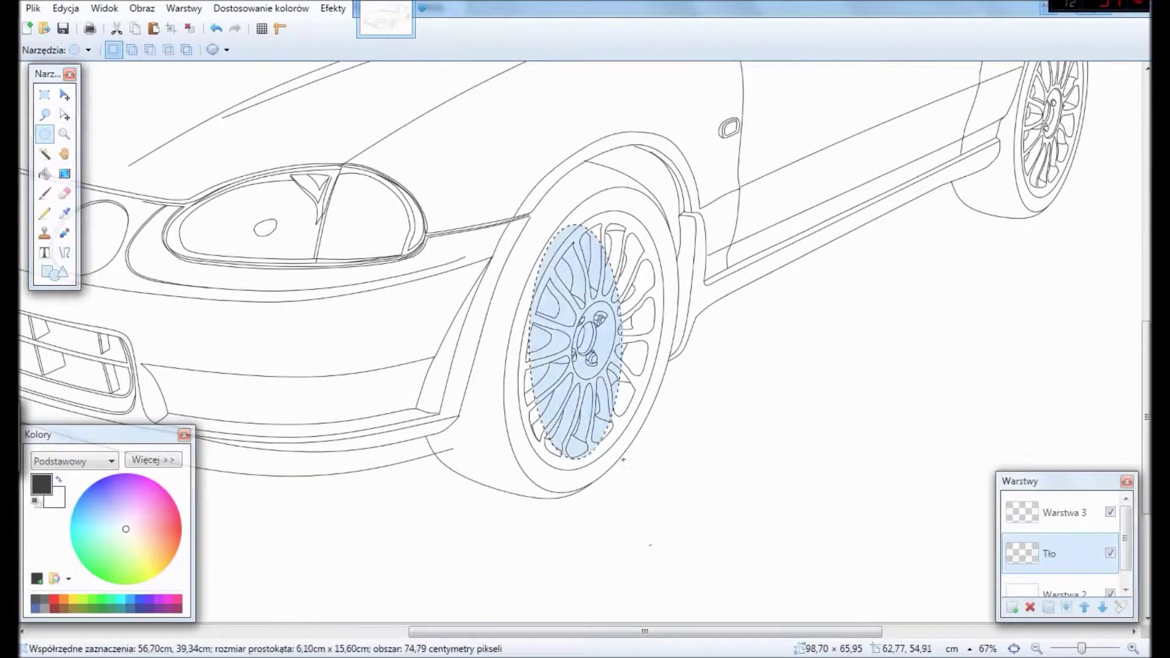
click(64, 114)
drag(661, 207, 691, 225)
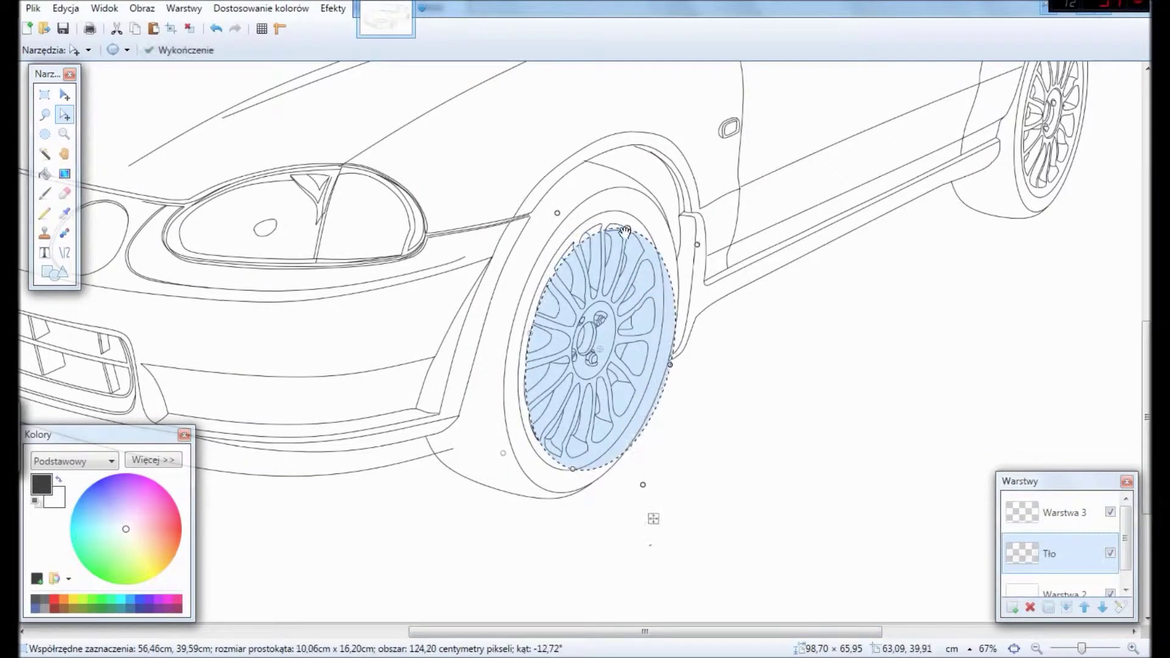
drag(634, 182, 523, 335)
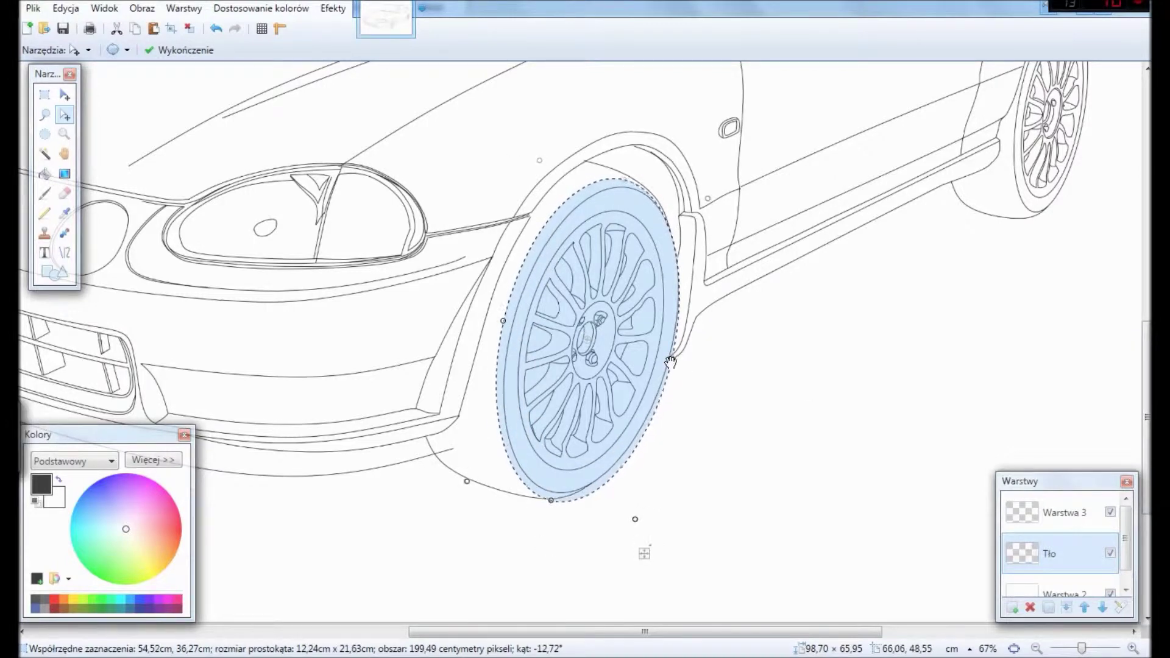
key(m)
mouse_move(624, 345)
mouse_down()
mouse_move(629, 321)
mouse_move(642, 337)
mouse_up()
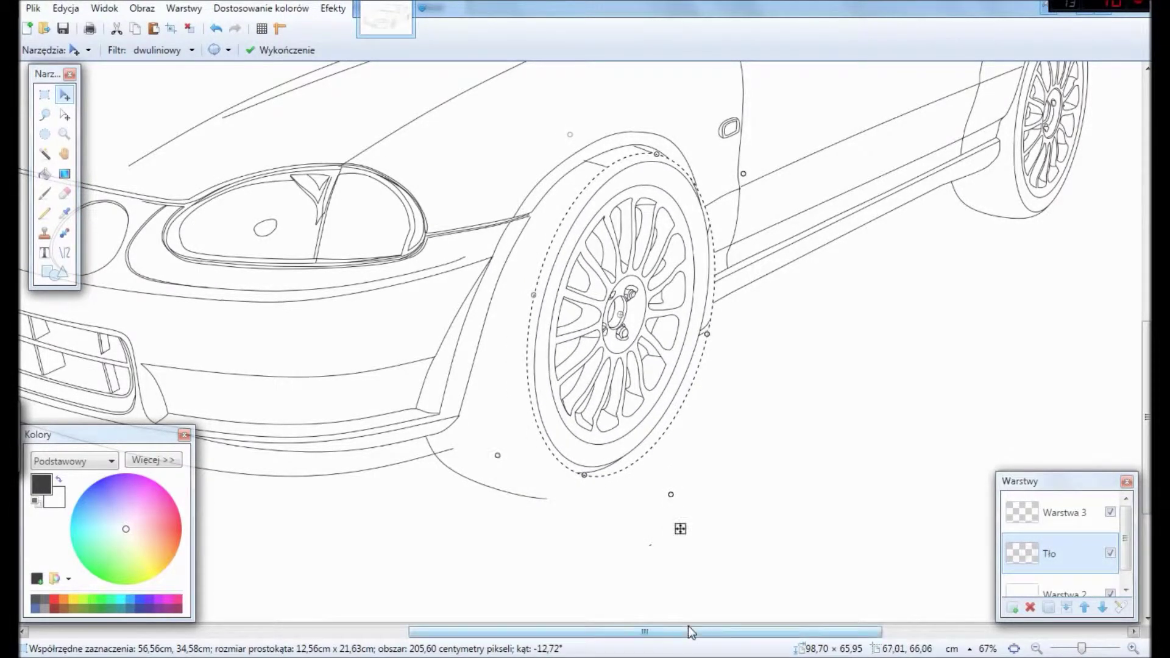
Reposition the elliptical selection around the rear wheel, resize it to about 5.15 × 14.08 cm and rotate it to -9.38°.
scroll(687, 630, right, 3)
scroll(685, 588, right, 2)
scroll(685, 588, up, 3)
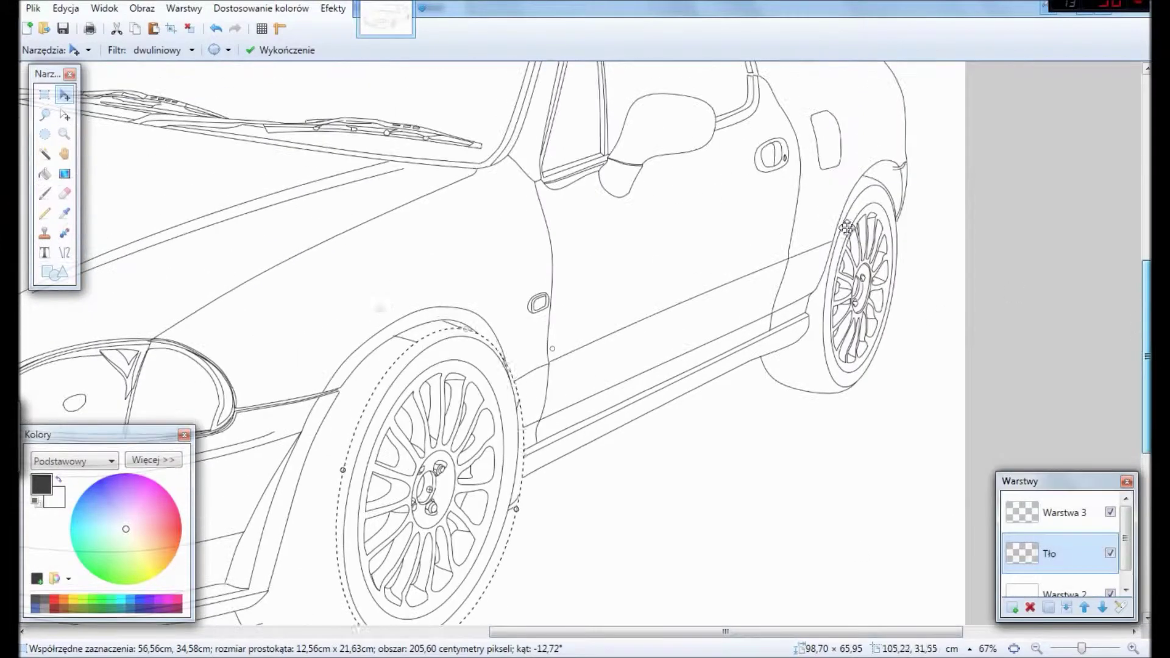
click(45, 133)
click(64, 95)
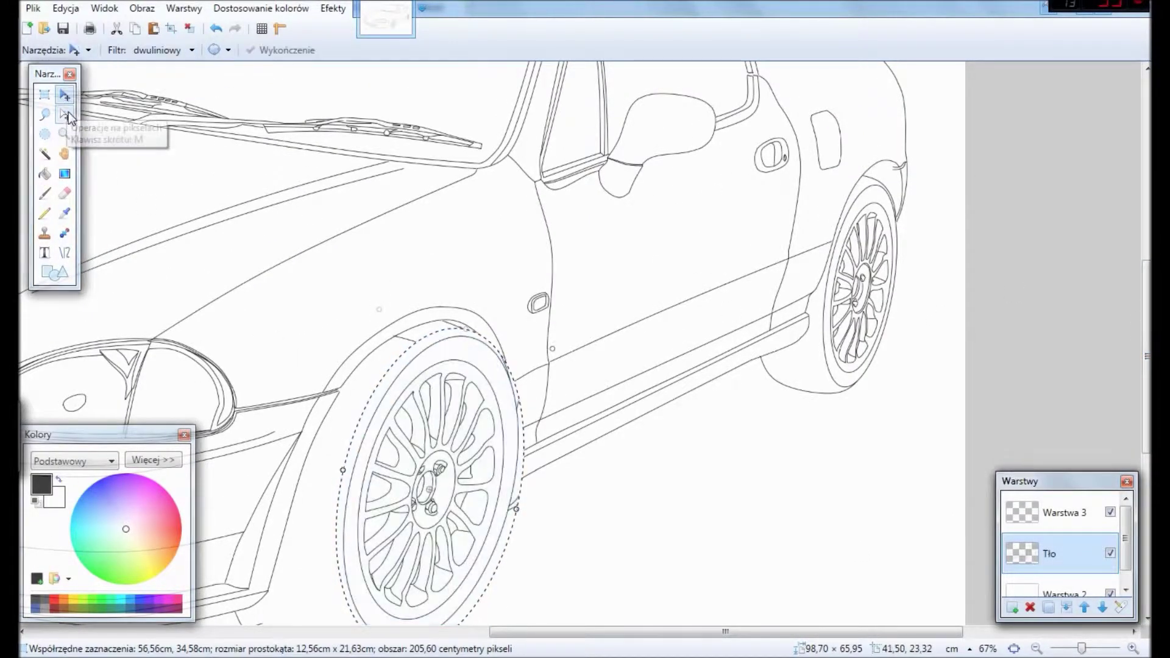
drag(385, 377, 811, 202)
key(m)
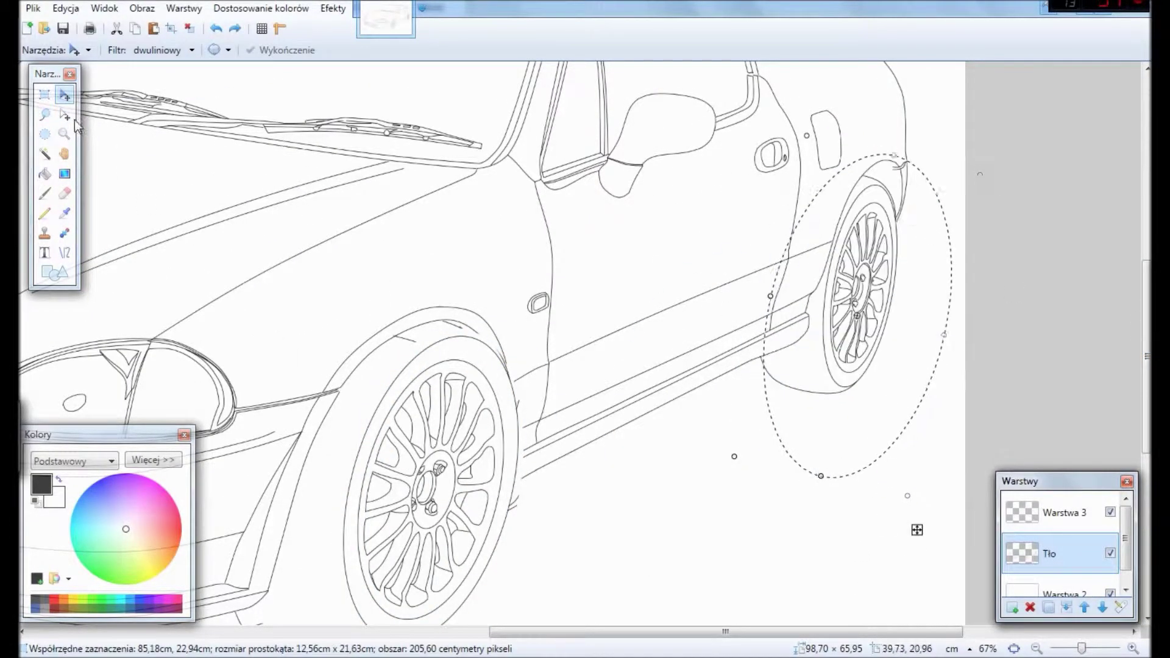
drag(908, 496, 907, 395)
scroll(907, 396, up, 3)
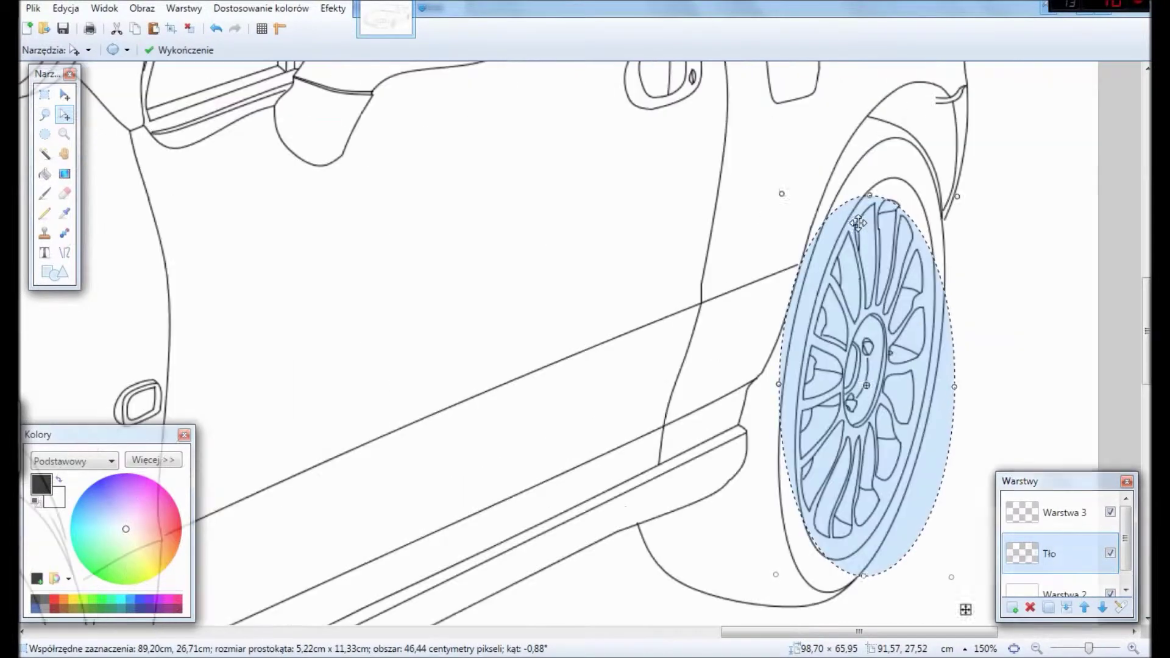
scroll(853, 487, right, 3)
drag(741, 598, 611, 604)
Move the selected rear wheel up and slightly right into its arch.
key(m)
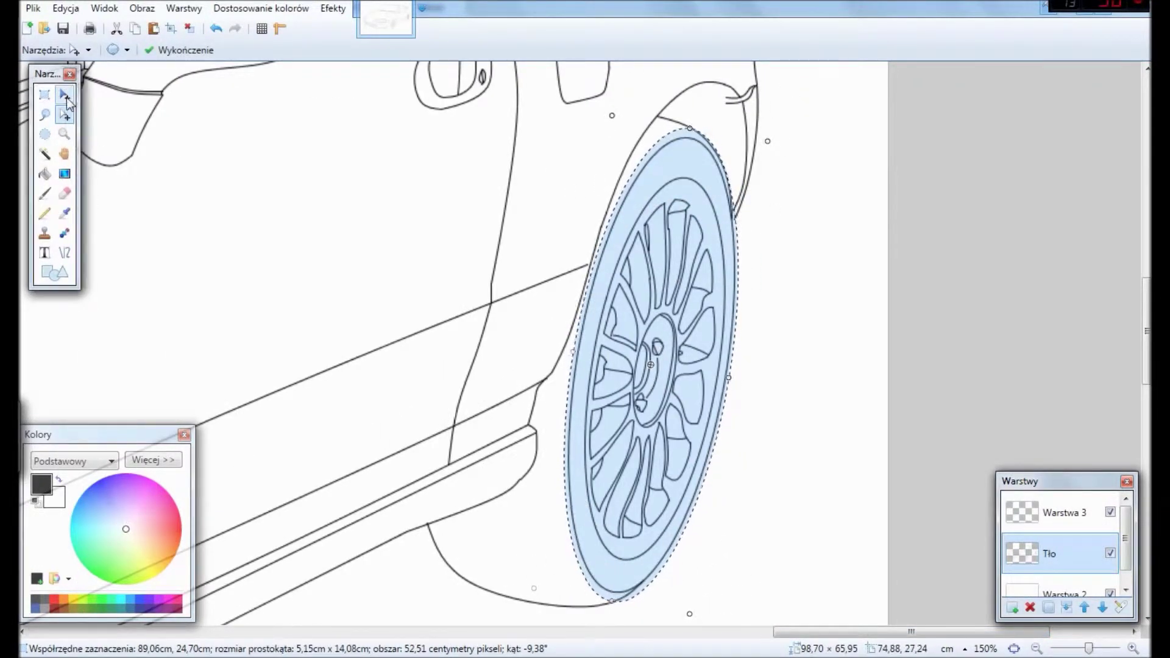
drag(643, 362, 698, 329)
scroll(698, 329, down, 4)
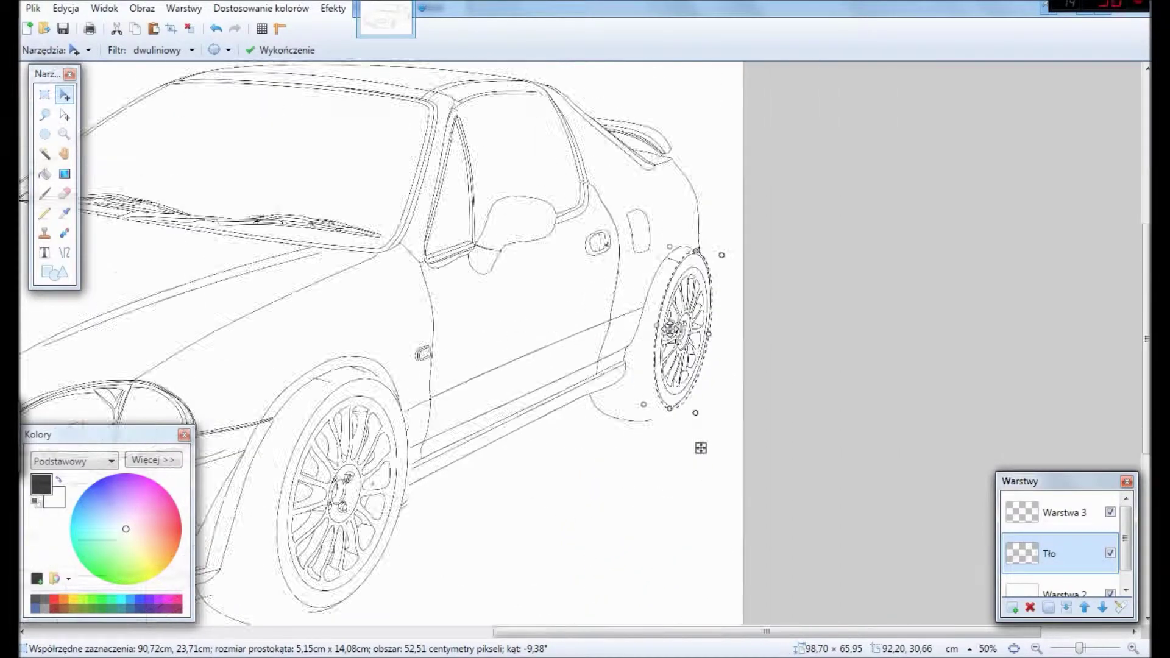
Add a new layer and draw a curve about 22 cm long along the front side of the front tyre up to the arch.
key(alt+Page_Up)
scroll(672, 551, up, 2)
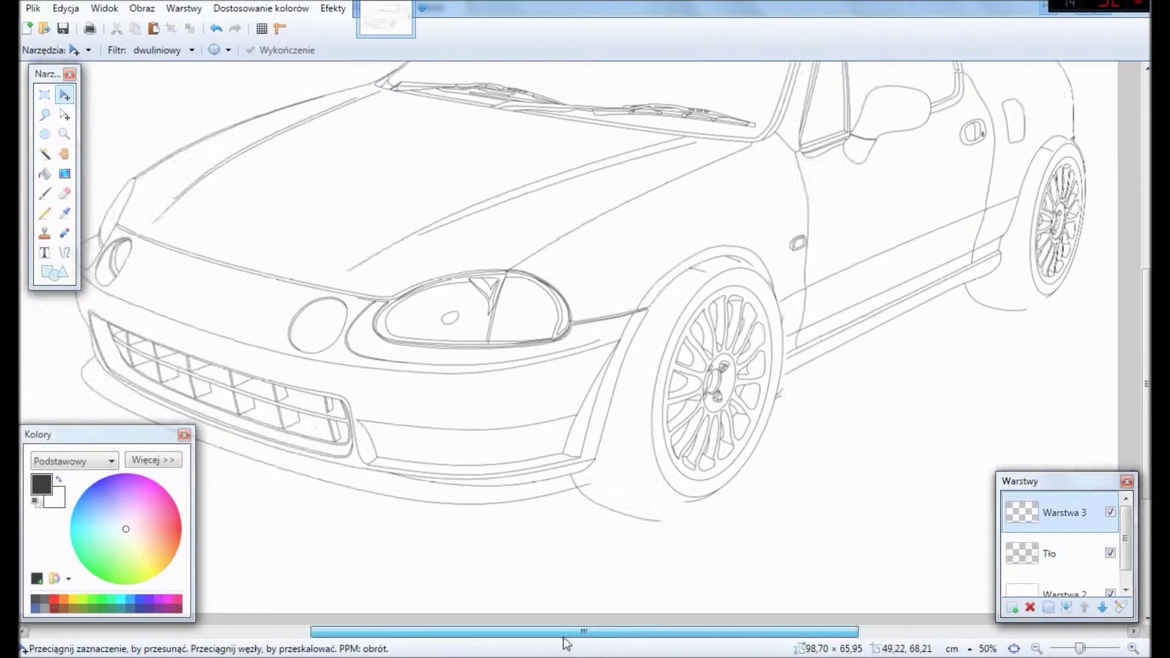
key(o)
drag(649, 633, 673, 634)
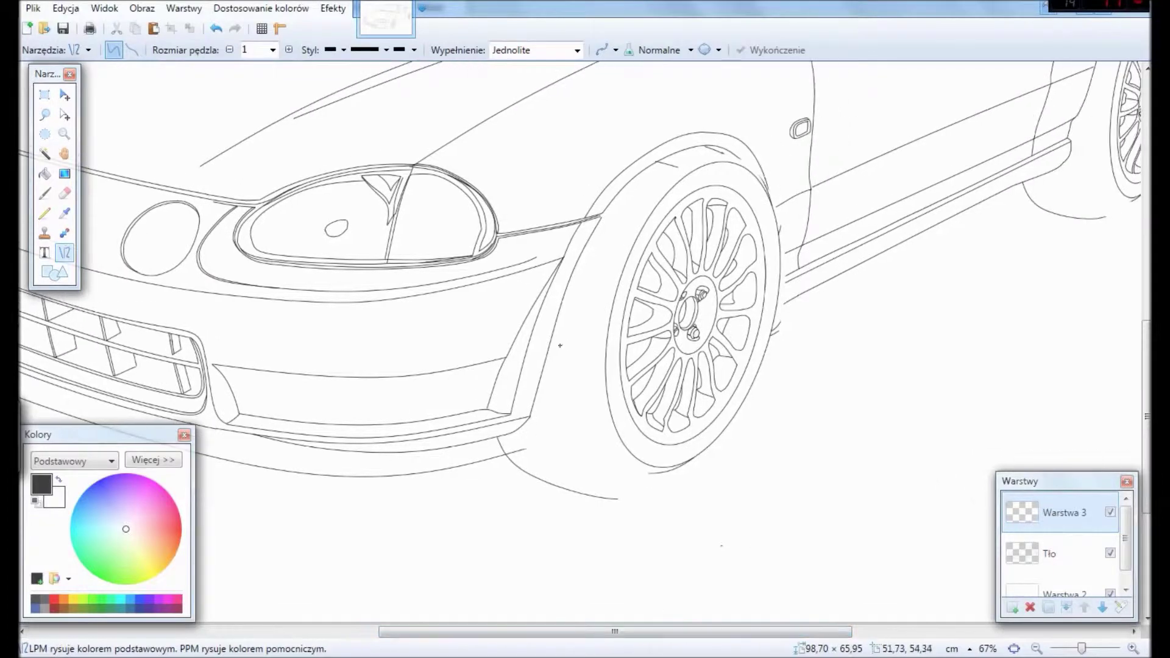
drag(526, 449, 658, 189)
drag(554, 416, 627, 233)
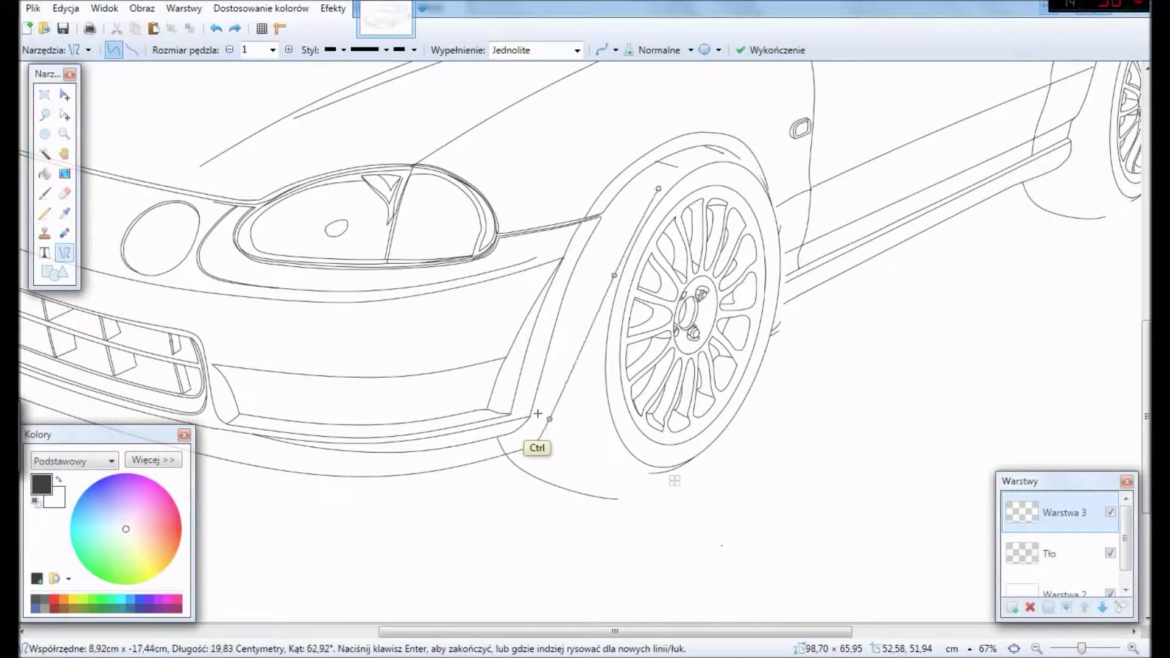
key(ctrl+shift+n)
drag(591, 444, 713, 155)
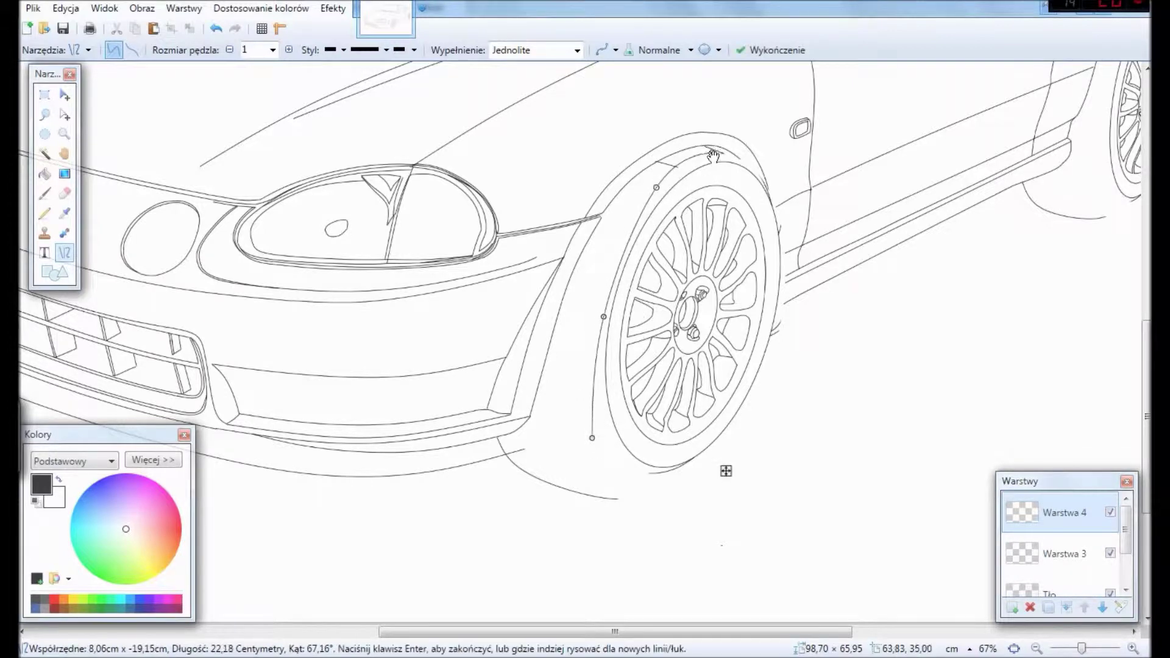
Draw two parallel curves, about 4.6 cm long, from the bumper's lower corner to the foot of the curve beside the front tyre.
scroll(582, 426, up, 2)
drag(486, 455, 603, 448)
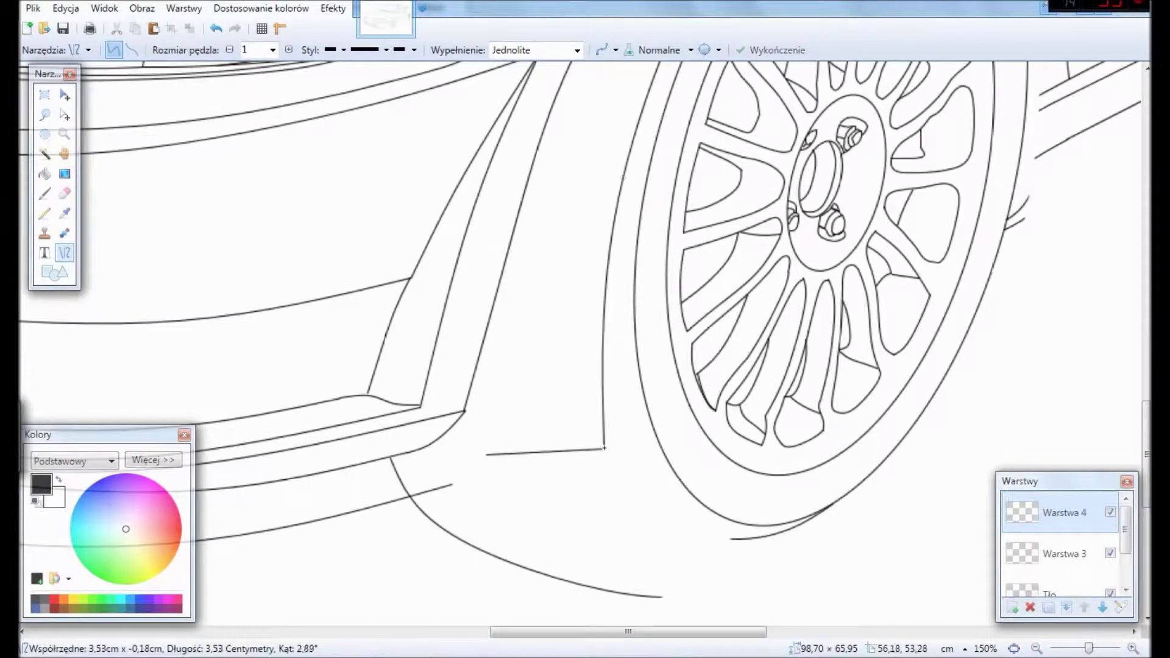
mouse_move(530, 452)
mouse_down()
mouse_move(465, 412)
mouse_move(501, 438)
mouse_up()
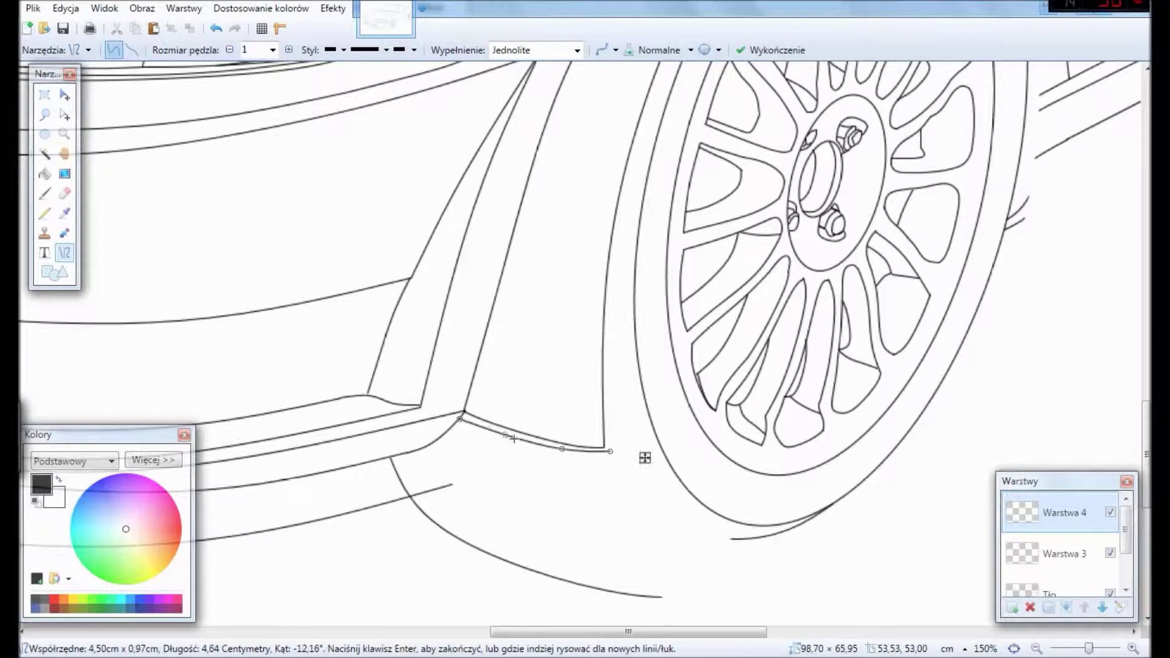
key(Return)
Draw a line about 20.5 cm long from the lower corner of the front arch liner up to the top of the arch.
scroll(621, 622, down, 2)
scroll(619, 620, up, 1)
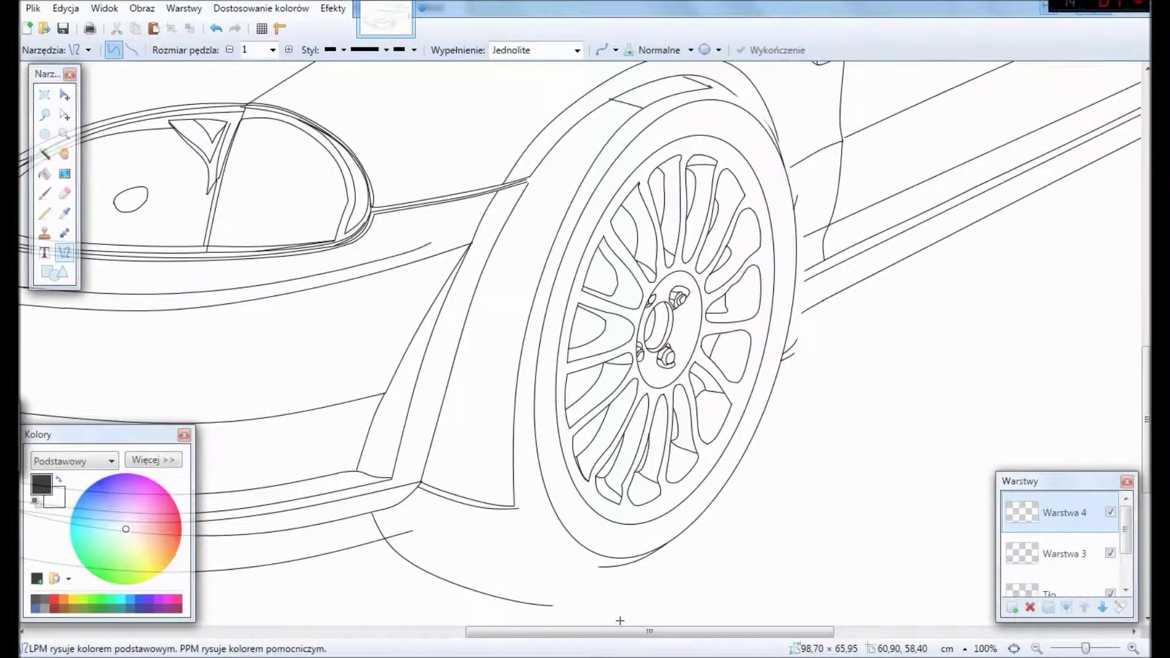
drag(518, 506, 723, 96)
scroll(499, 430, up, 2)
scroll(556, 432, down, 1)
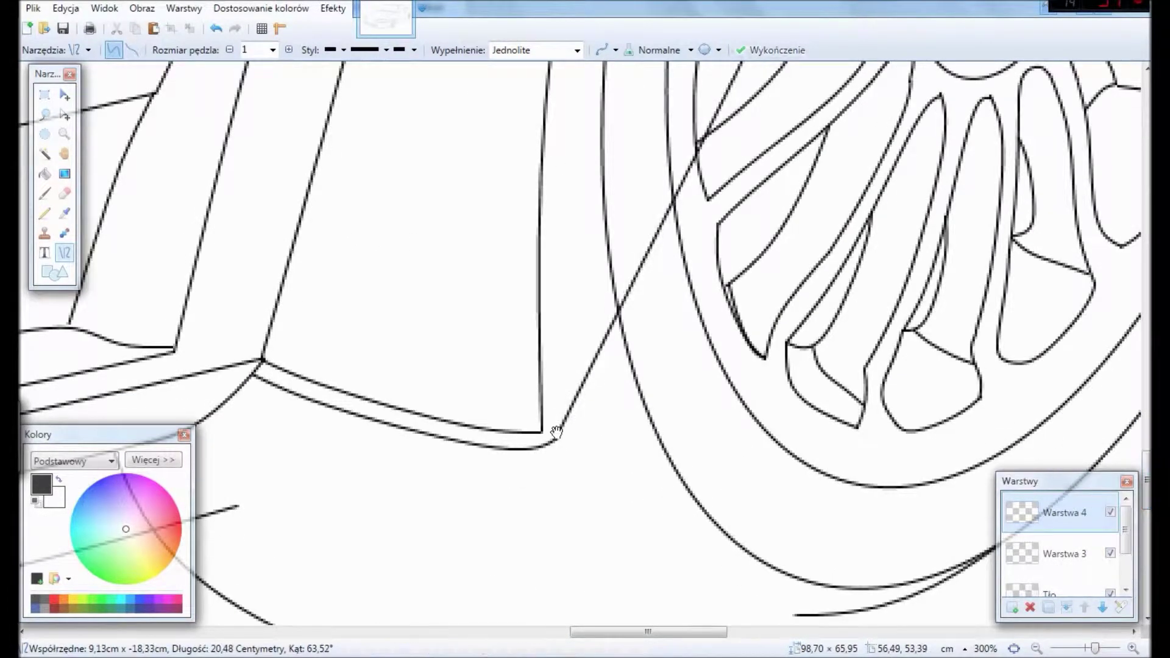
scroll(557, 429, down, 4)
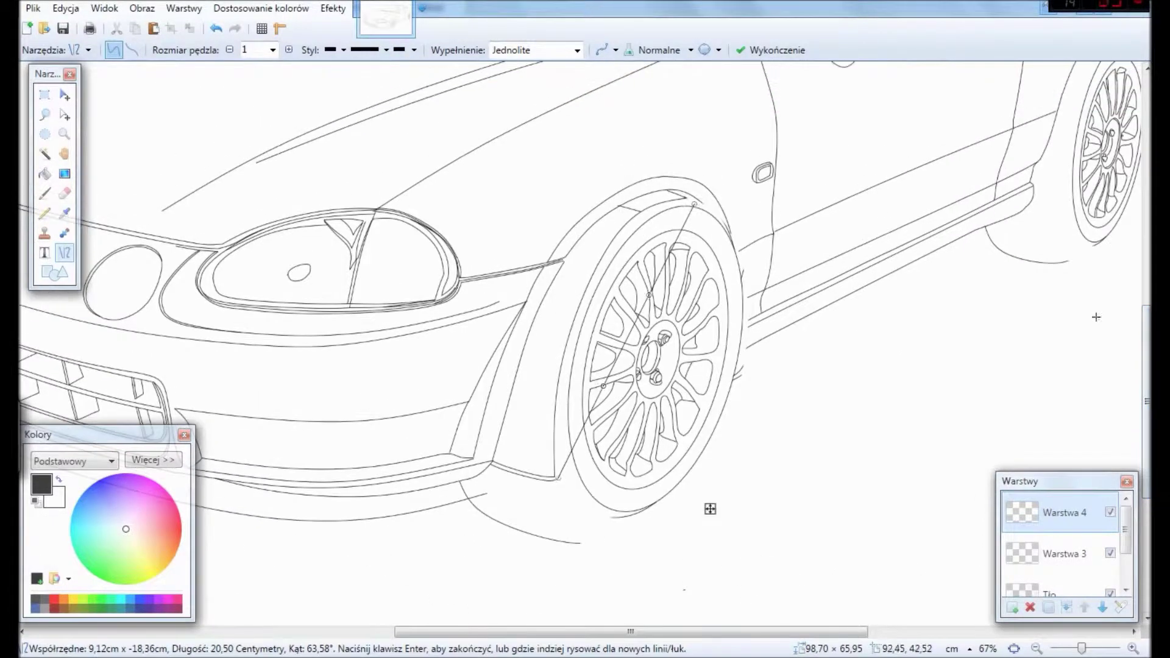
scroll(711, 507, up, 1)
drag(788, 632, 738, 634)
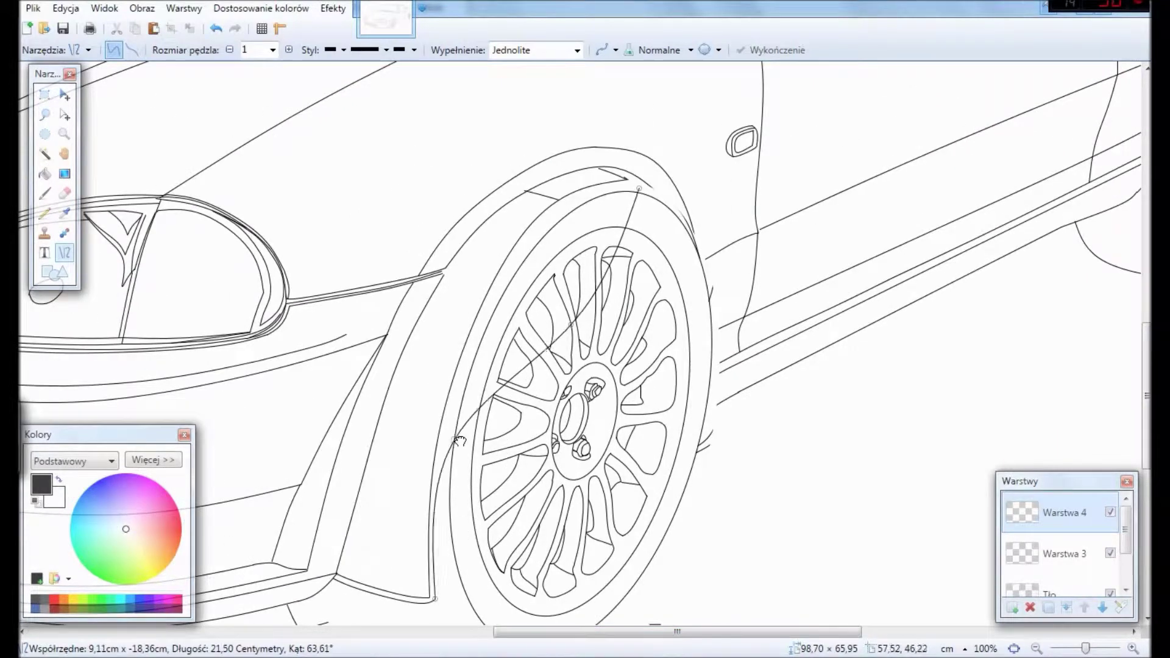
Bend the line to run parallel to the liner's edge curve in front of the tyre, and adjust its upper end.
drag(571, 325, 518, 251)
drag(503, 461, 451, 444)
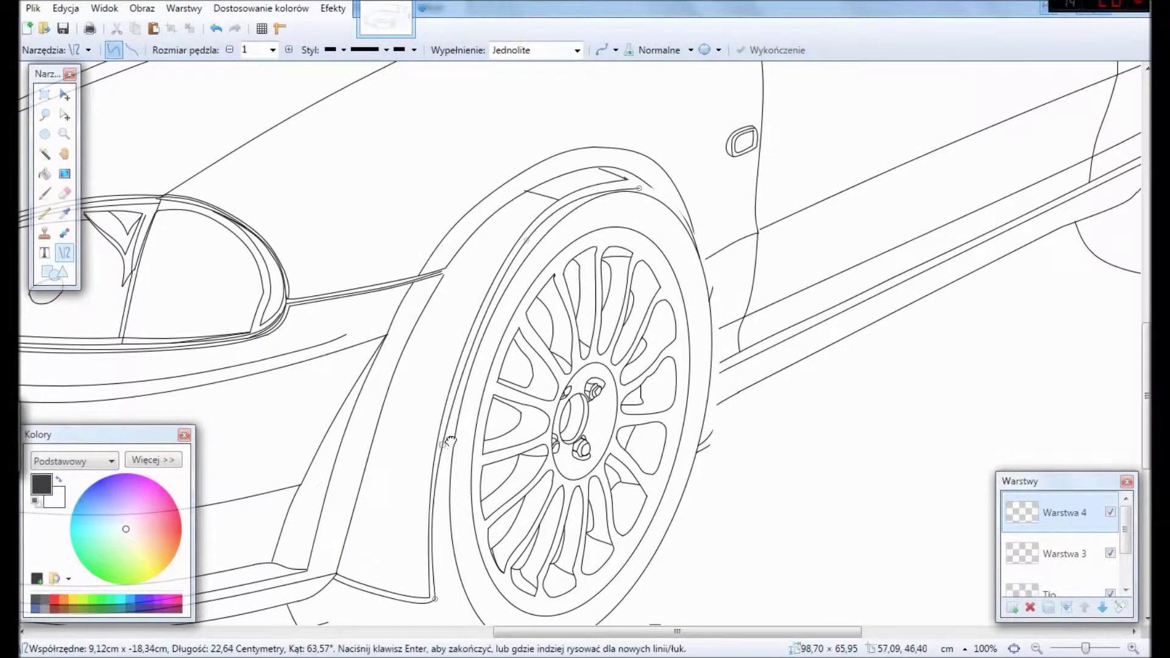
drag(640, 189, 627, 183)
drag(454, 436, 449, 418)
scroll(454, 351, up, 1)
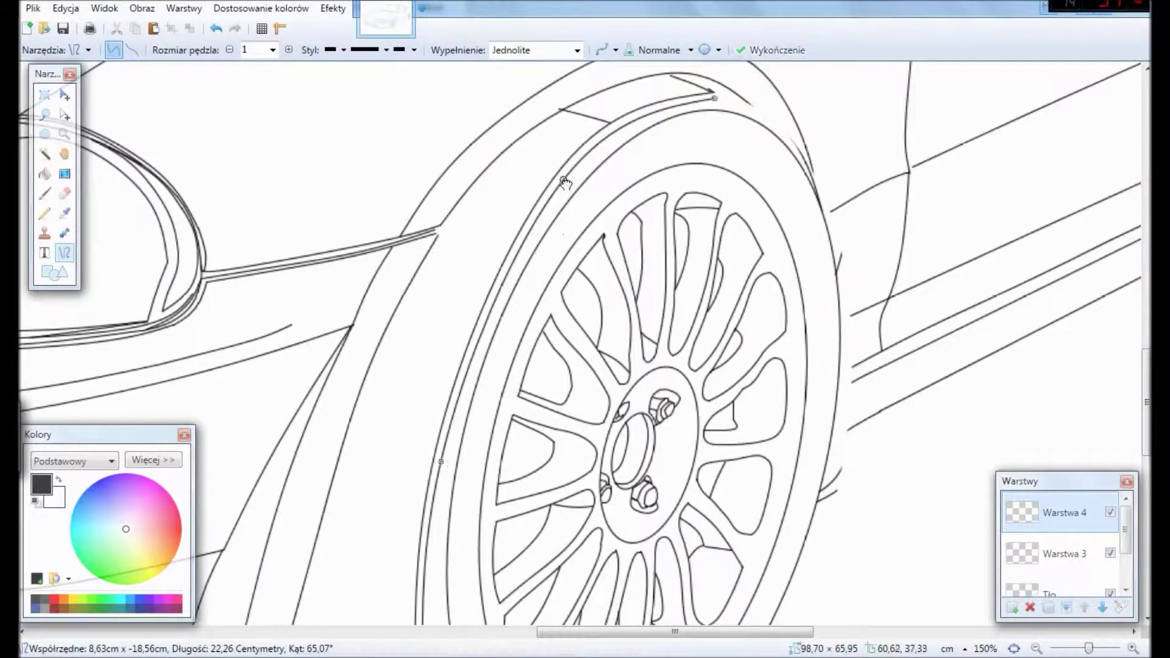
key(Return)
Try to draw a curve about 5 cm long from the top of the front tyre down the rear side of the arch.
scroll(480, 89, right, 3)
drag(547, 112, 576, 168)
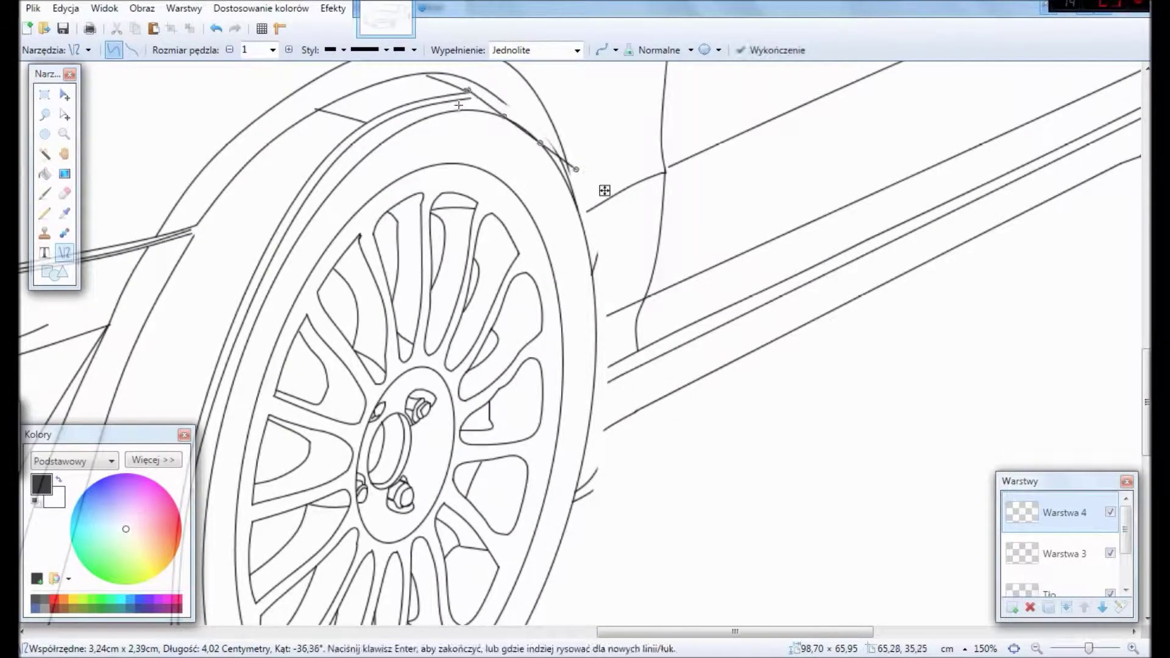
drag(508, 103, 508, 105)
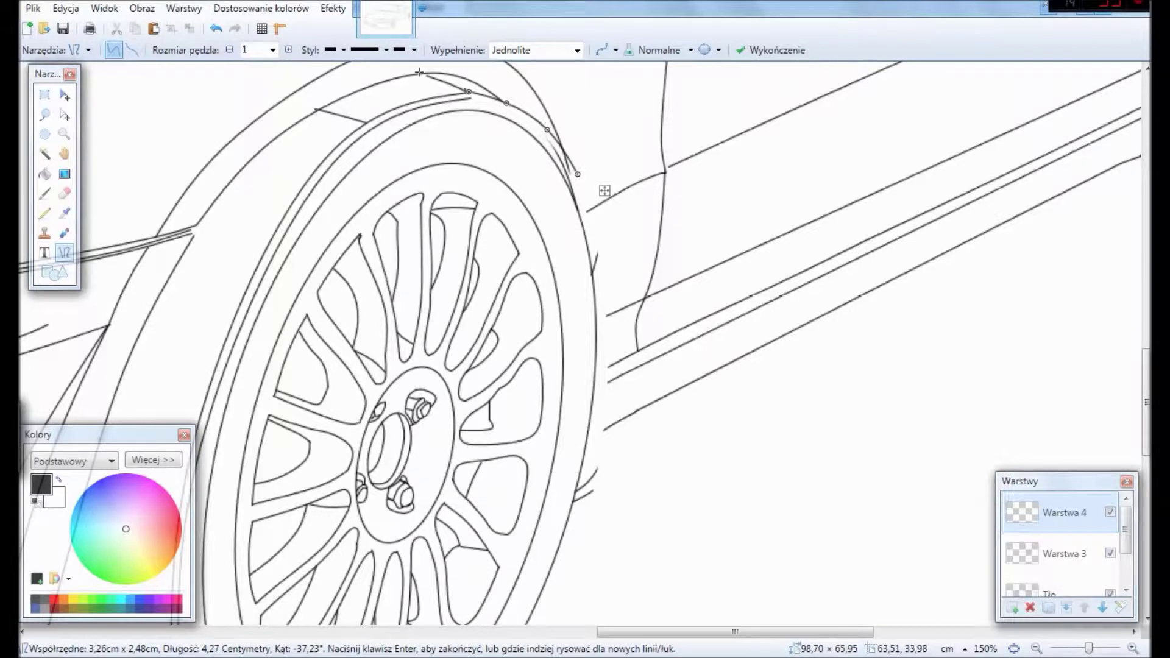
scroll(419, 72, up, 3)
ctrl+scroll(499, 337, up, 1)
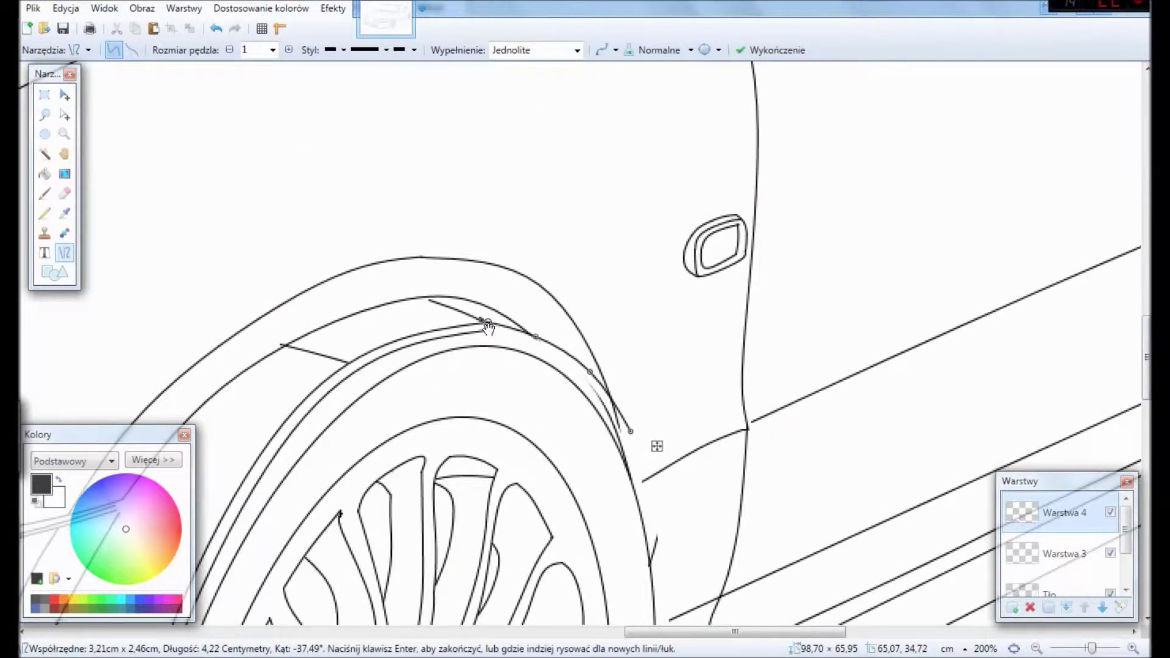
drag(631, 431, 645, 458)
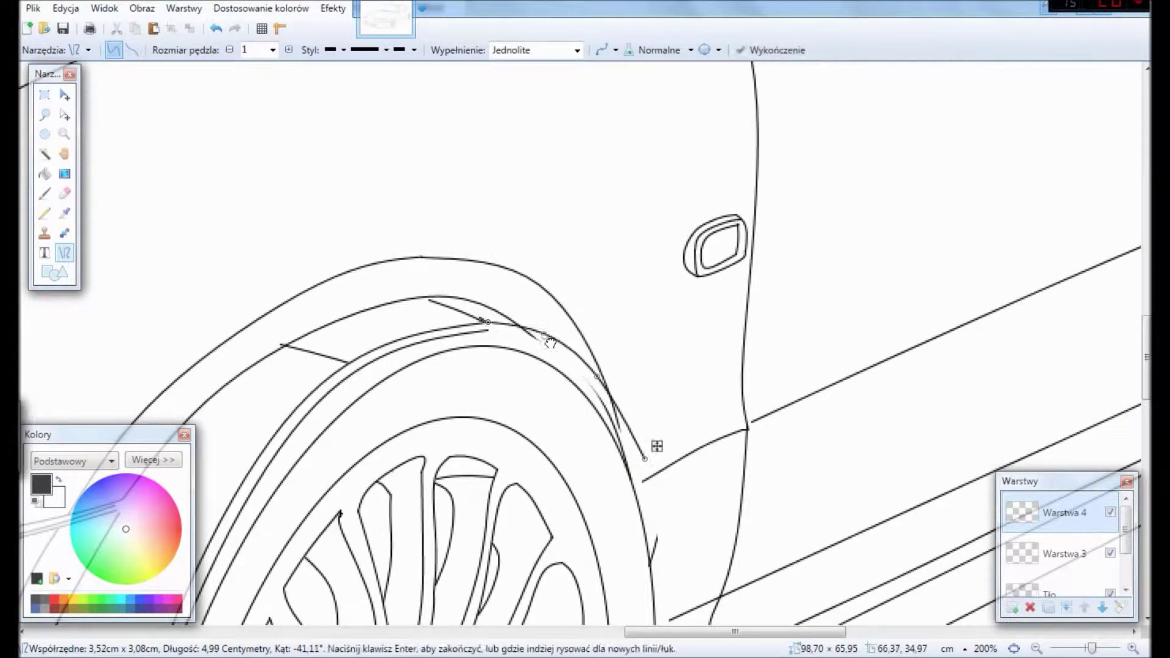
mouse_move(549, 340)
mouse_down()
mouse_move(580, 358)
mouse_move(690, 559)
mouse_move(496, 413)
mouse_move(384, 295)
mouse_move(627, 459)
mouse_move(529, 352)
mouse_move(536, 360)
mouse_up()
Try to draw a second, parallel curve about 5 cm long just below the rear arch curve.
scroll(602, 384, up, 2)
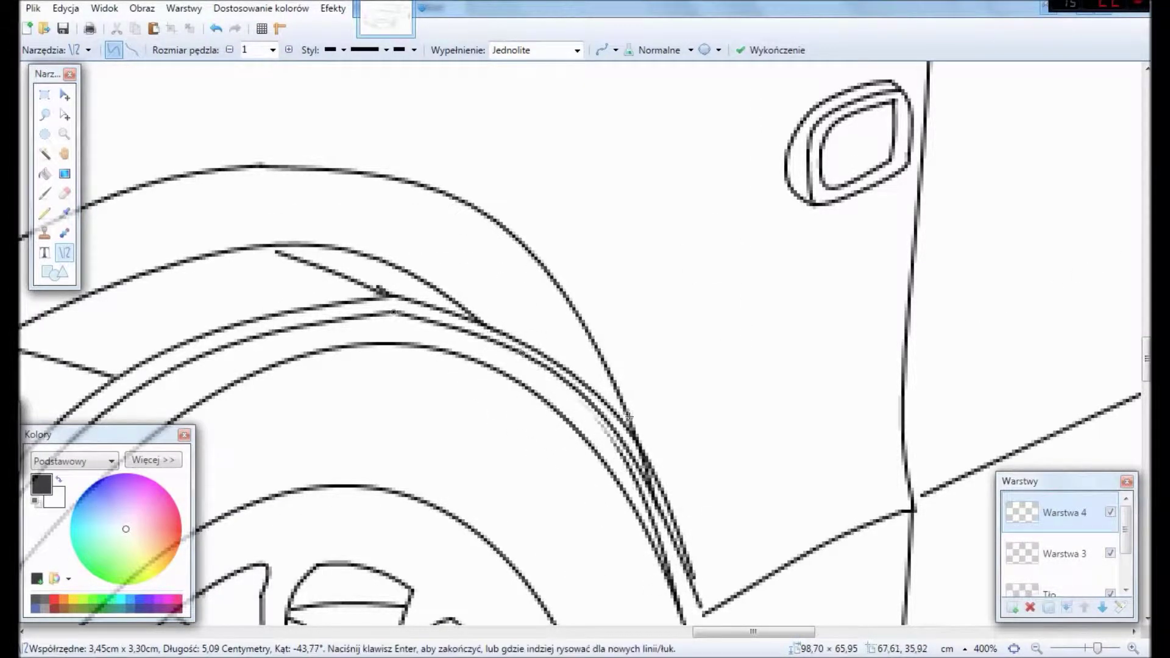
scroll(726, 345, down, 3)
scroll(726, 365, up, 1)
scroll(1146, 376, up, 2)
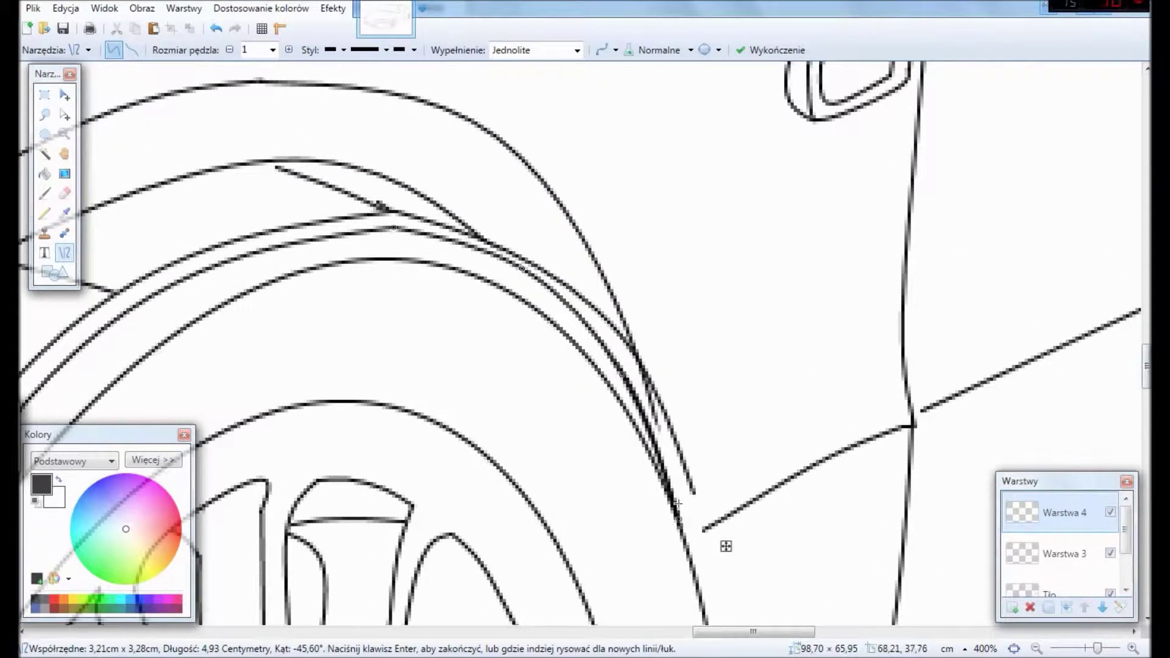
drag(634, 348, 581, 335)
Draw a line about 5.45 cm long from the end of the lower liner curve and bend it around the tyre's upper rear side.
scroll(708, 468, down, 4)
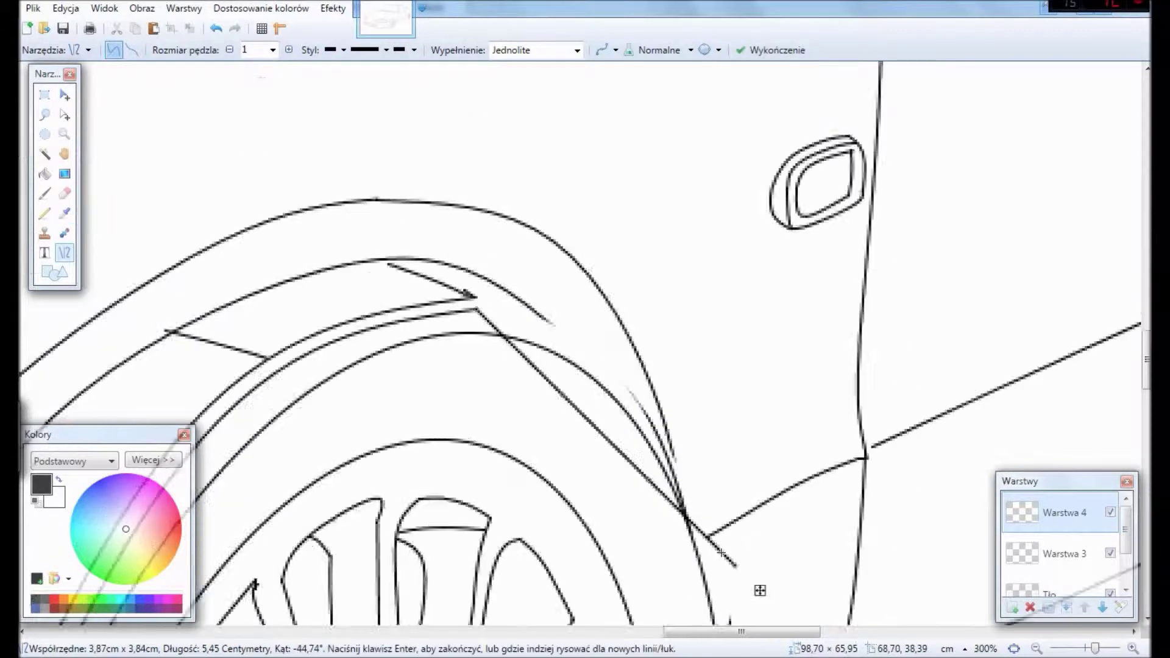
scroll(731, 427, down, 2)
drag(704, 333, 699, 343)
key(Return)
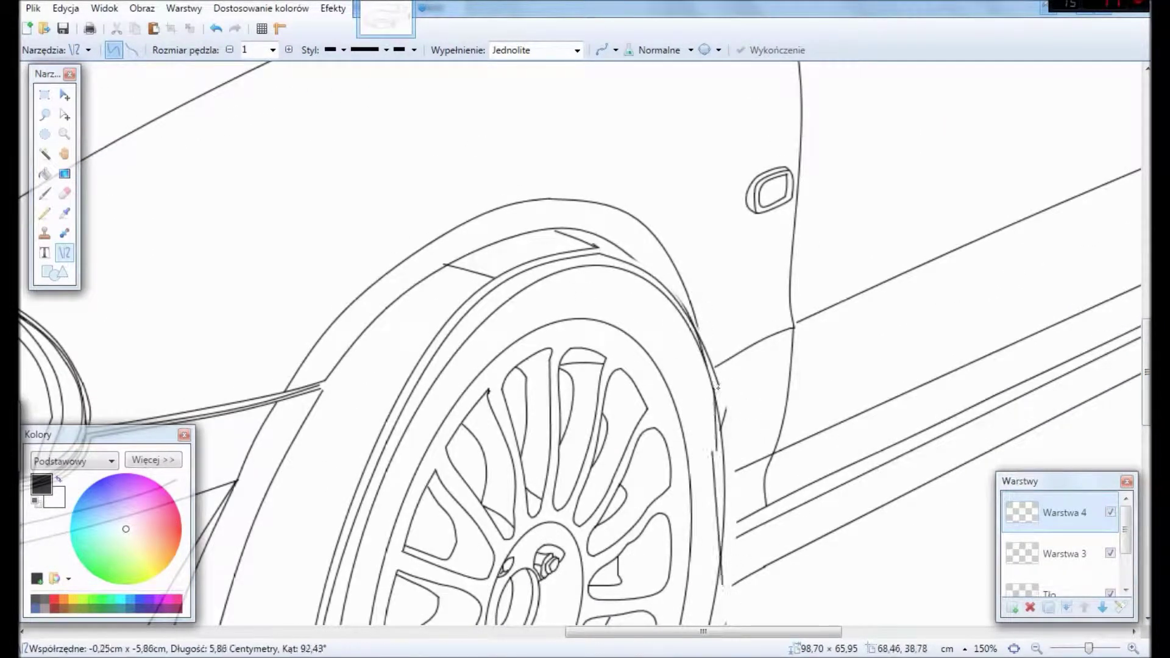
Continue the arch liner outline with a curve running down behind the front tyre to below the side sill.
mouse_move(718, 388)
mouse_down()
mouse_move(730, 445)
mouse_move(691, 215)
mouse_up()
key(Return)
scroll(631, 227, down, 2)
scroll(1036, 417, down, 1)
drag(686, 341, 696, 343)
drag(692, 256, 700, 278)
drag(677, 454, 665, 471)
drag(697, 344, 694, 347)
drag(729, 633, 800, 637)
Draw a parallel outer curve from the top of the front tyre down the rear side of the arch.
scroll(707, 571, up, 2)
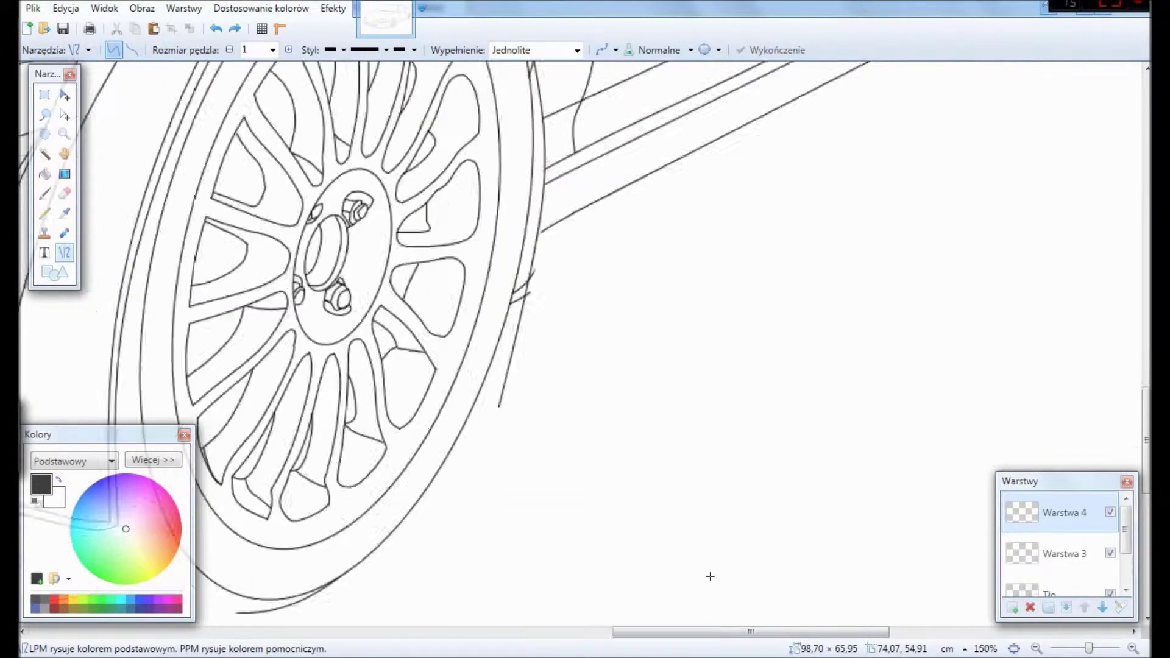
scroll(426, 304, up, 5)
drag(303, 212, 477, 440)
drag(420, 364, 442, 323)
drag(362, 289, 382, 246)
key(Return)
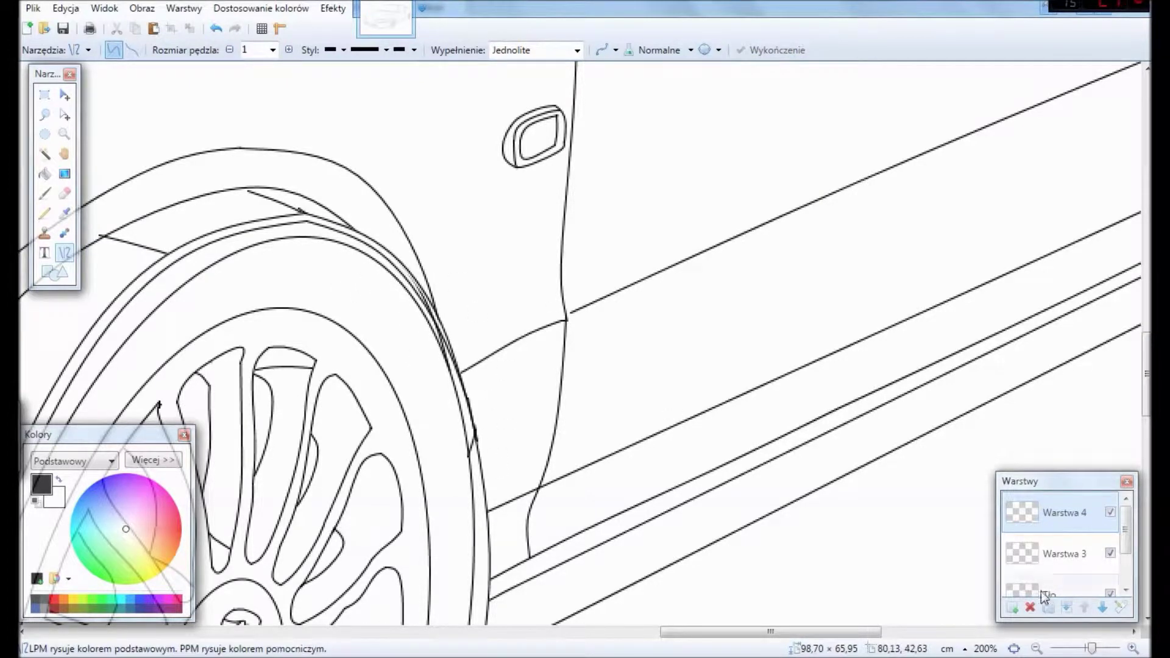
On layer Tło, erase the leftover short lines inside the front wheel arch, with the Eraser size raised to 5.
click(1044, 595)
click(64, 193)
drag(719, 631, 626, 631)
drag(637, 253, 611, 259)
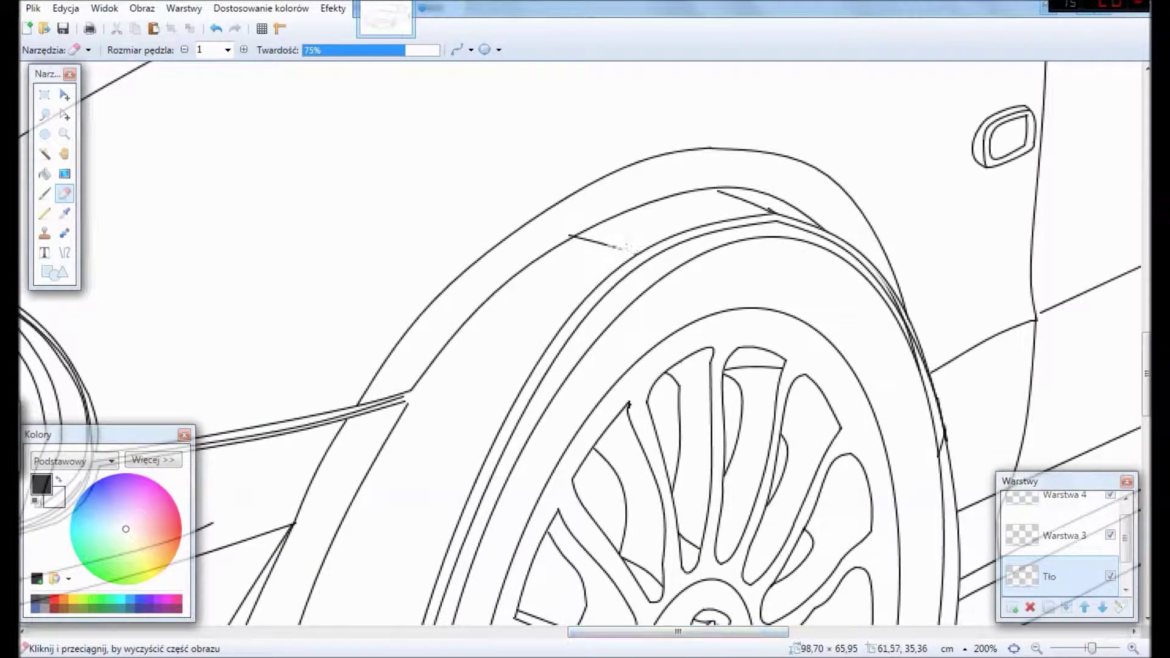
key(bracketright)
key(bracketright)
key(bracketright)
key(bracketright)
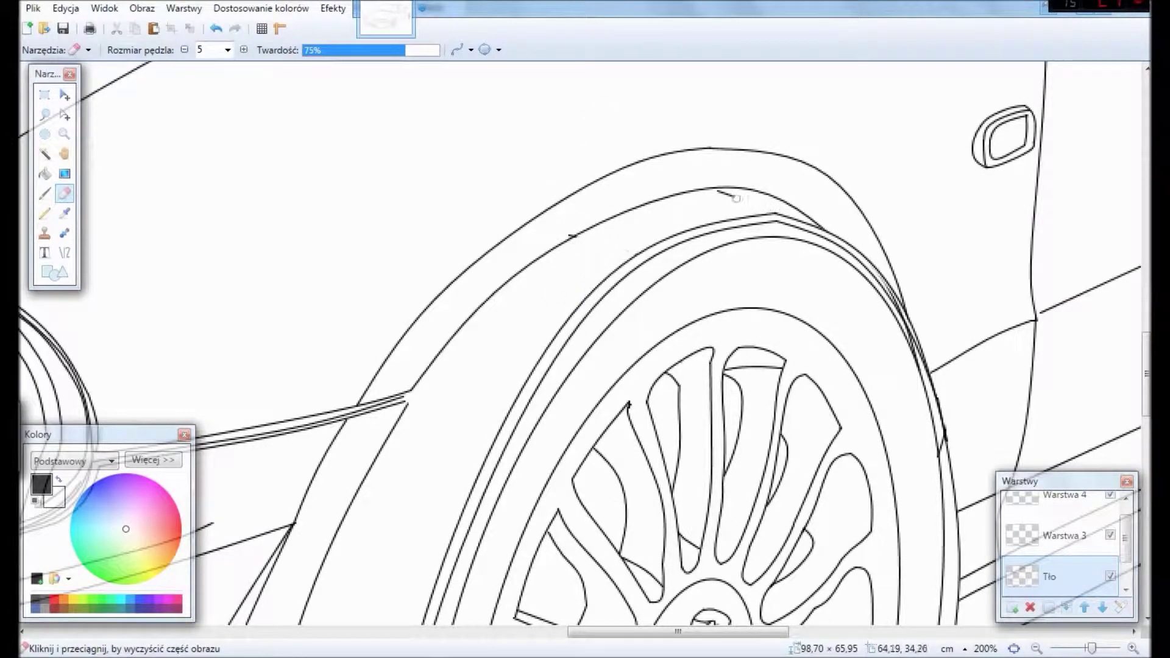
Erase the leftover line fragments between the lower front bumper and the underside of the front tyre.
scroll(1039, 342, down, 10)
scroll(419, 419, left, 5)
drag(484, 448, 453, 421)
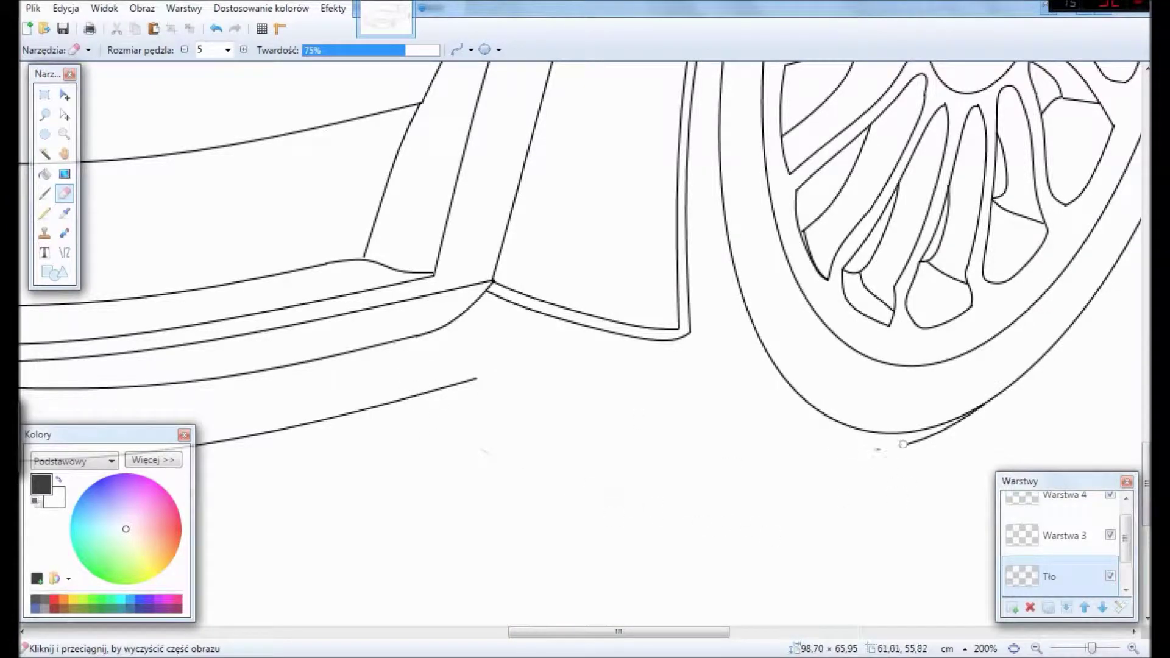
scroll(790, 333, up, 2)
drag(644, 631, 695, 631)
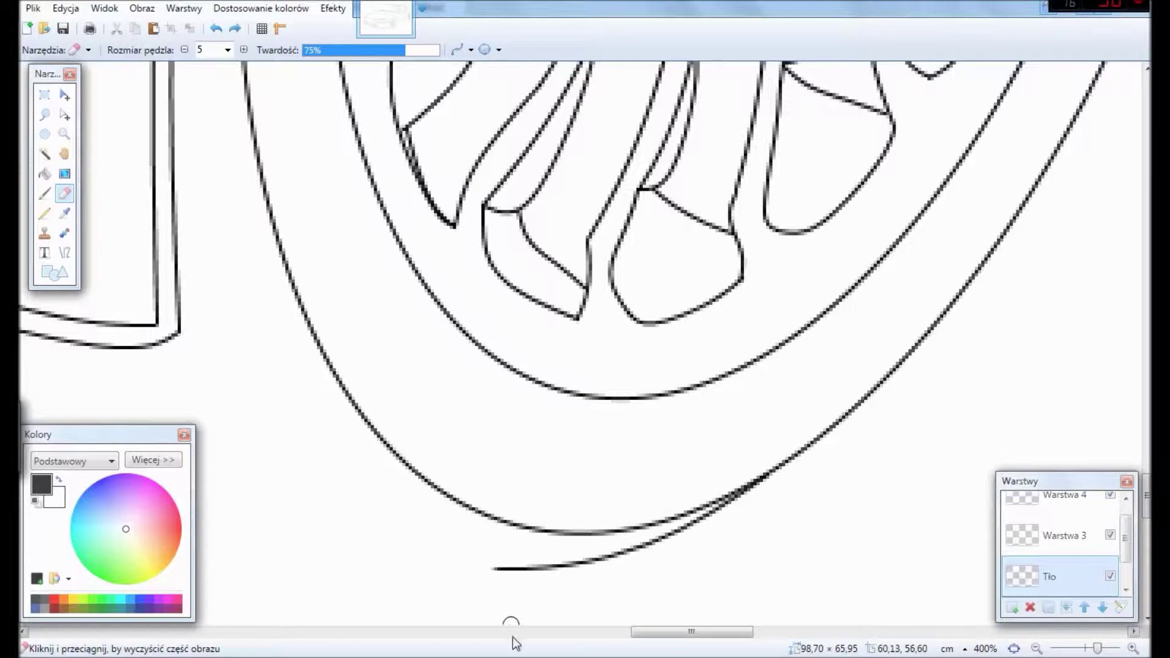
Examine the front wheel, its arch and the area behind the tyre for remaining stray lines.
click(64, 253)
scroll(189, 111, down, 4)
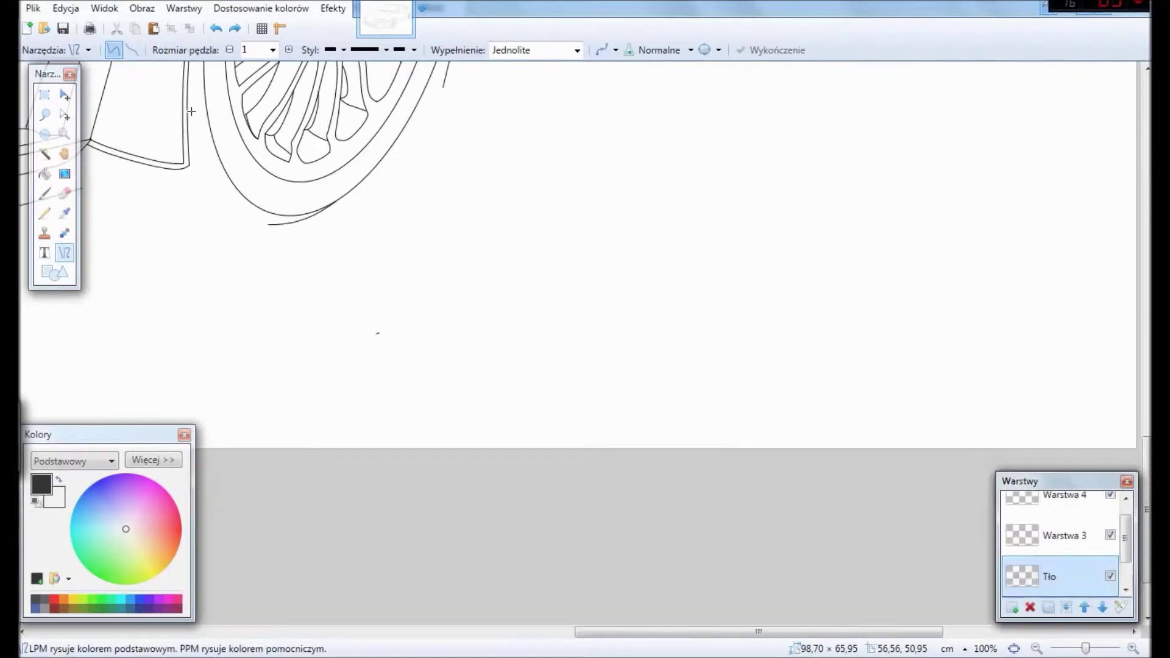
scroll(674, 631, left, 5)
scroll(585, 342, up, 5)
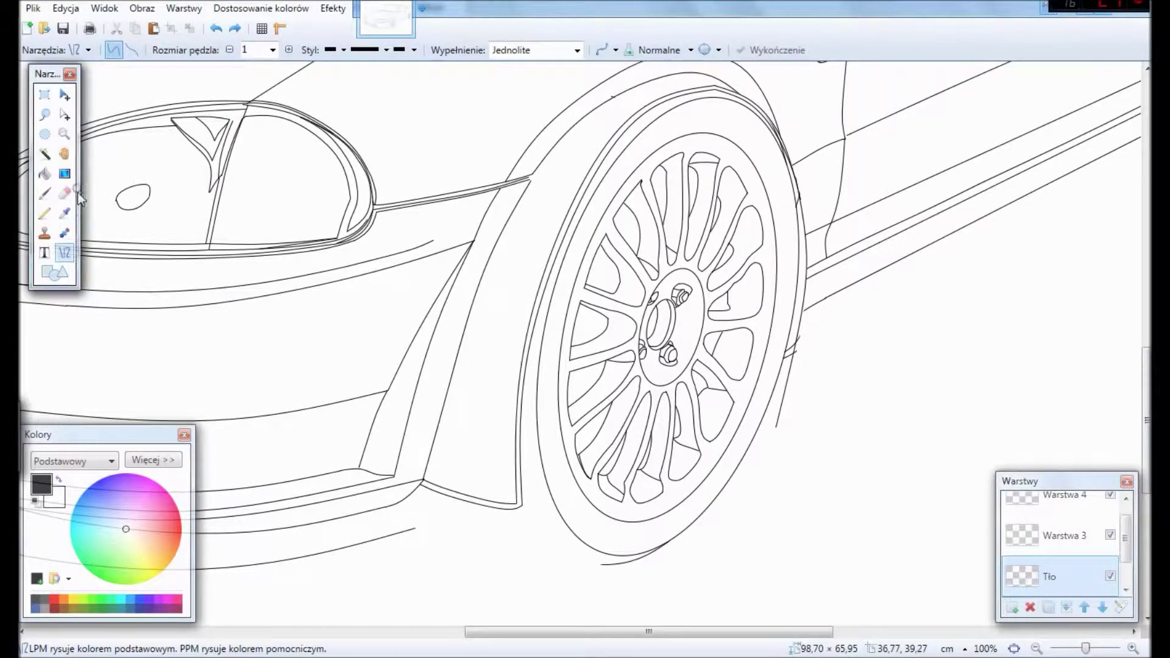
click(65, 194)
scroll(782, 347, up, 3)
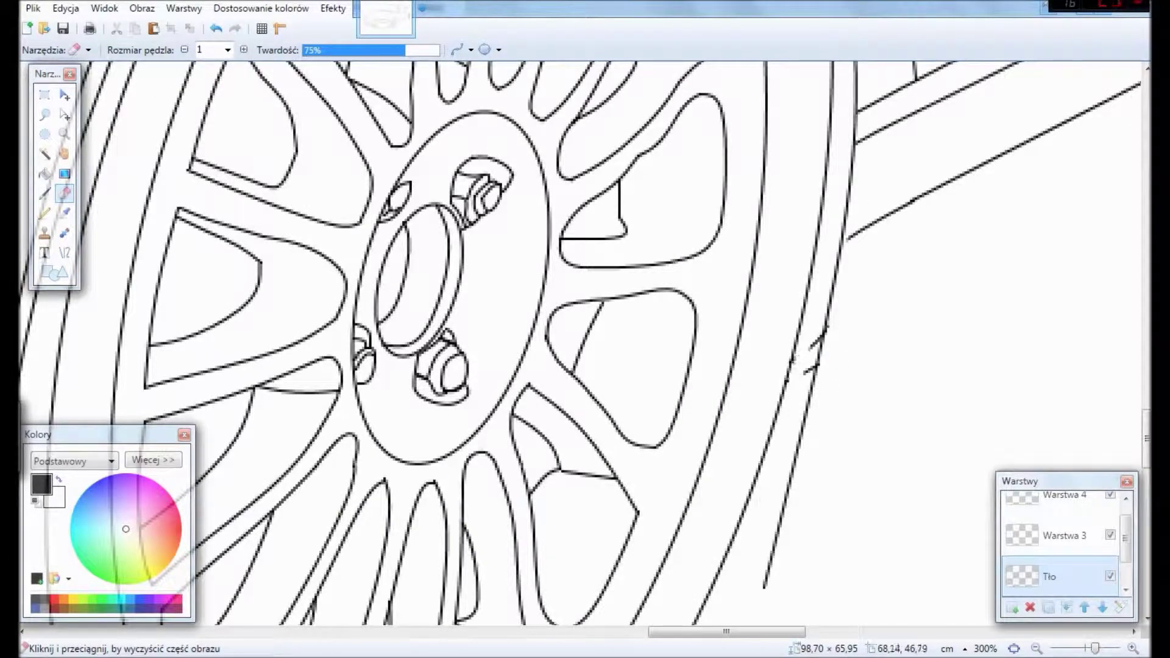
scroll(1125, 339, up, 5)
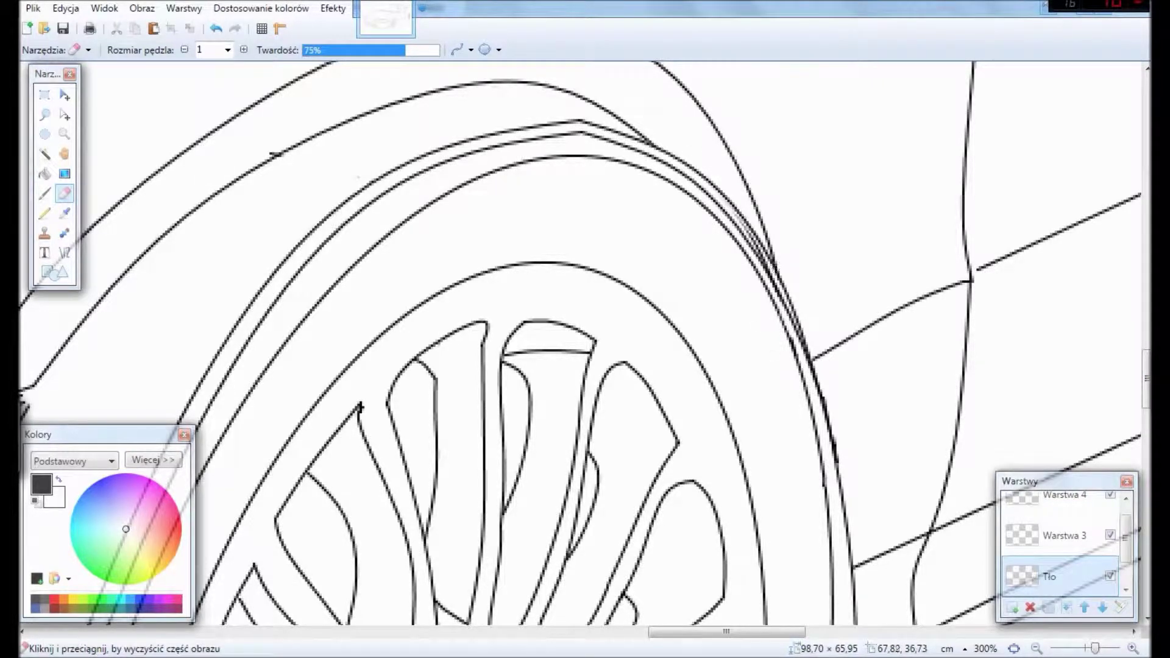
scroll(795, 358, down, 6)
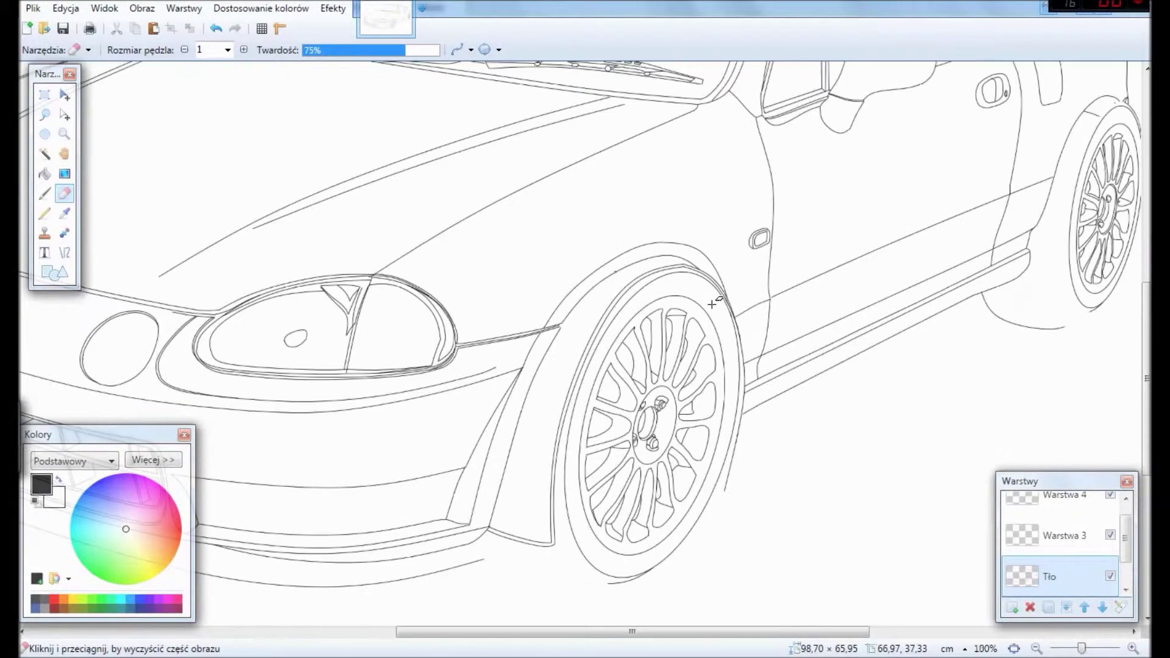
scroll(774, 439, down, 2)
Draw a curve from the bottom of the front tyre to the bumper corner's lower edge, bulging downward.
scroll(549, 530, up, 3)
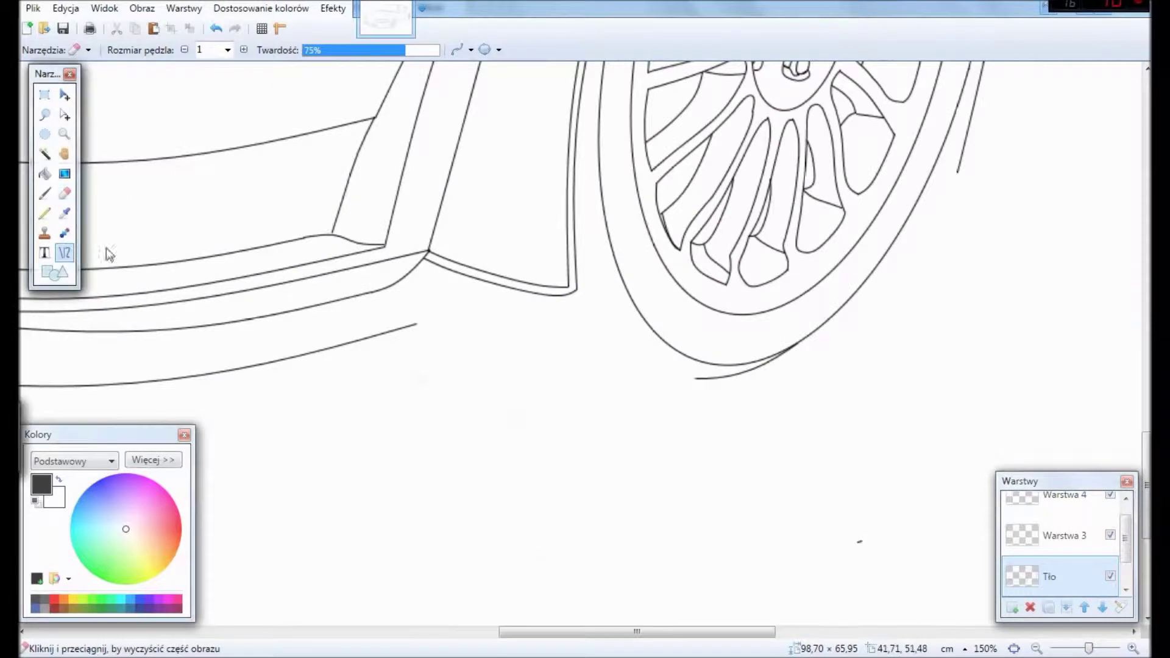
click(64, 252)
drag(695, 379, 449, 273)
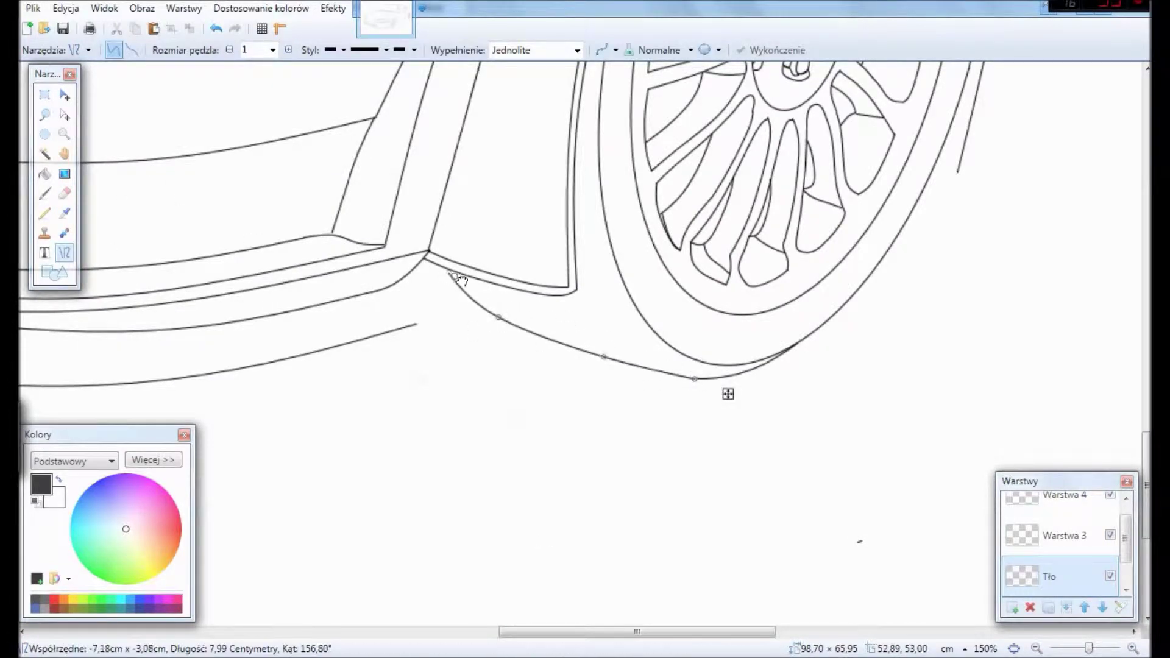
drag(499, 317, 488, 322)
drag(604, 356, 594, 363)
scroll(594, 364, up, 1)
key(Return)
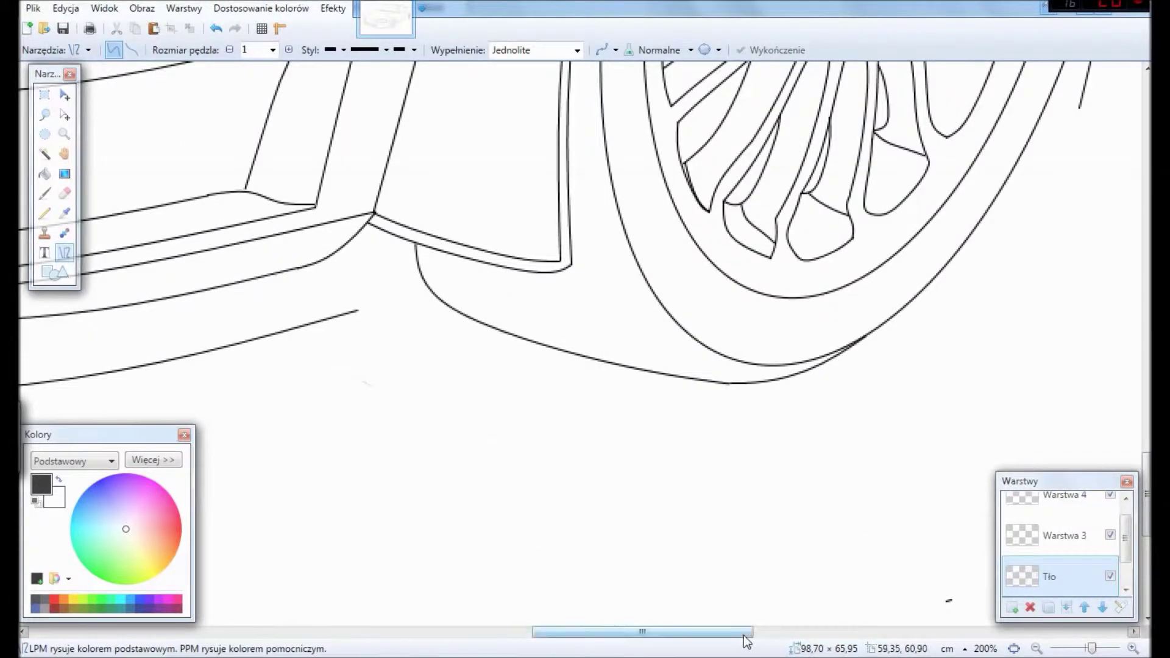
Erase the old curve below the side sill in front of the rear wheel, with the Eraser size raised to 8.
drag(739, 633, 908, 633)
scroll(713, 423, up, 3)
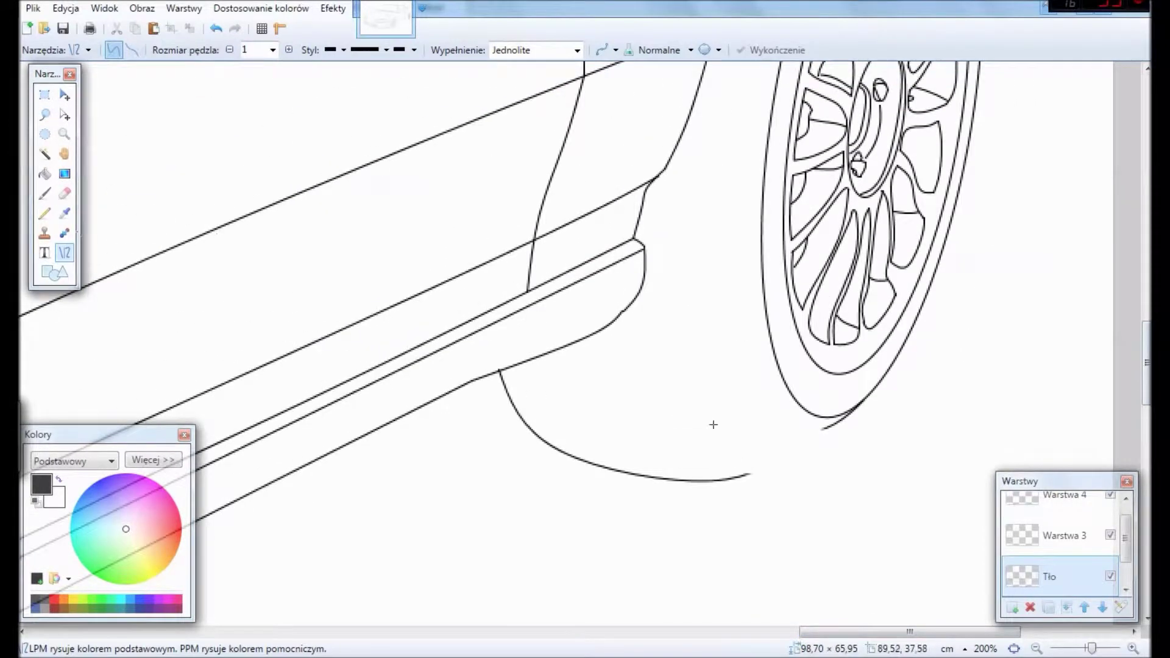
key(e)
click(245, 51)
drag(761, 471, 588, 463)
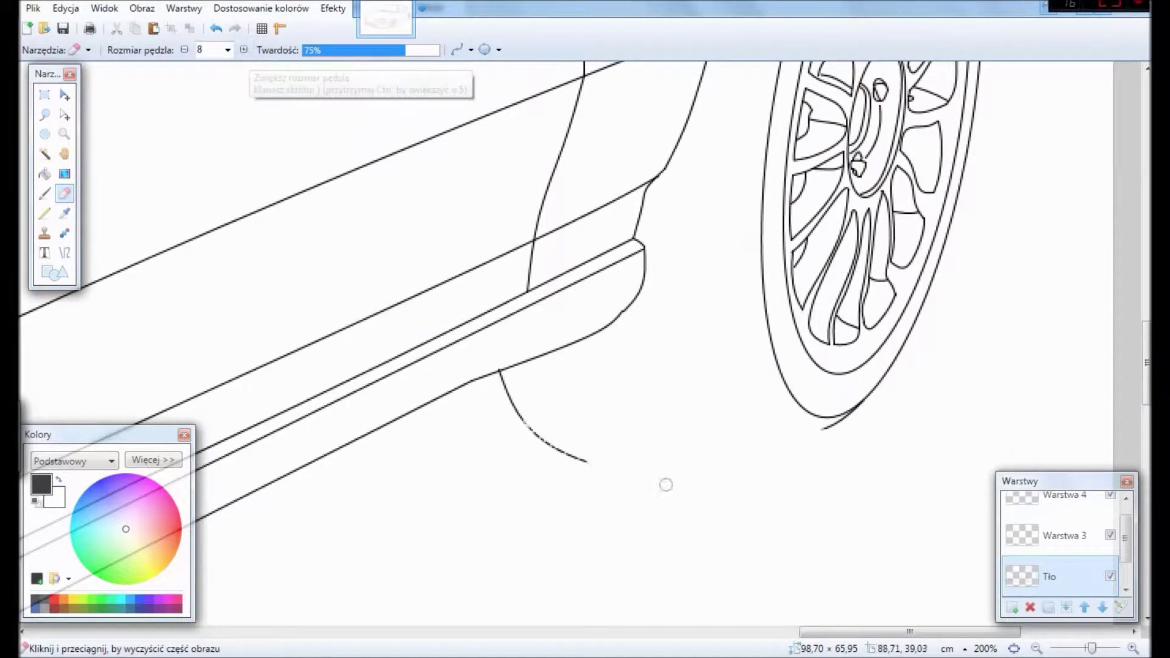
click(64, 253)
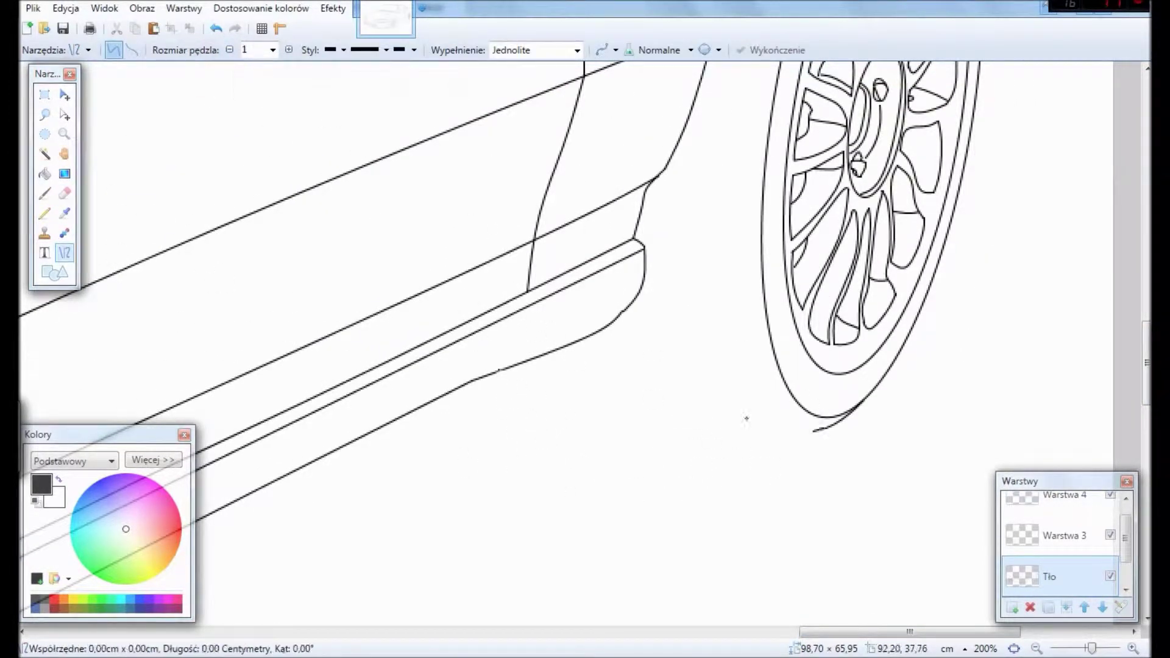
drag(823, 428, 589, 339)
key(ctrl+z)
On layer Tło, erase the leftover short lines around the top of the rear wheel arch, with the Eraser size raised to 4.
click(1063, 496)
scroll(852, 551, up, 5)
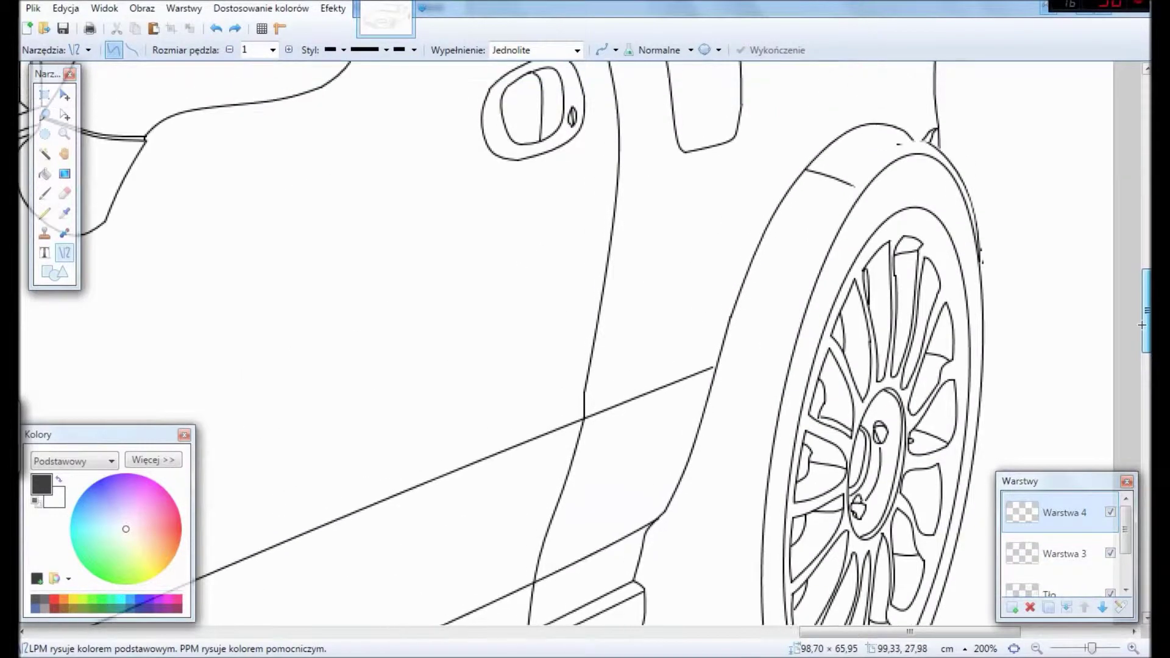
scroll(853, 551, right, 5)
key(e)
click(639, 202)
key(alt+Page_Down)
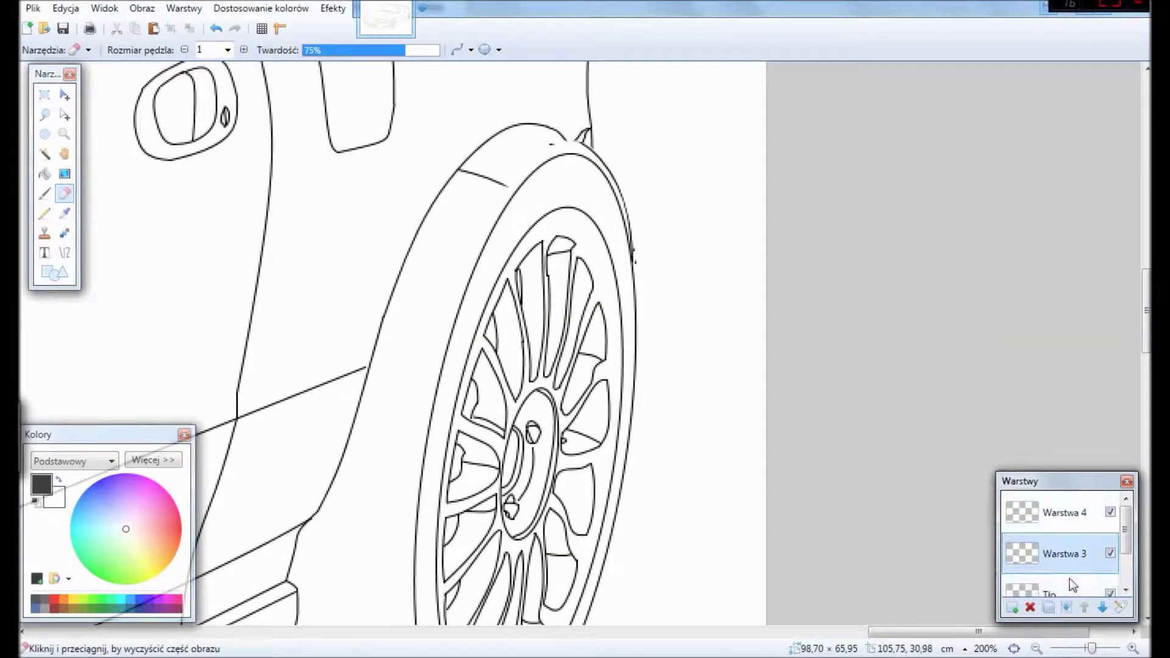
key(alt+Page_Down)
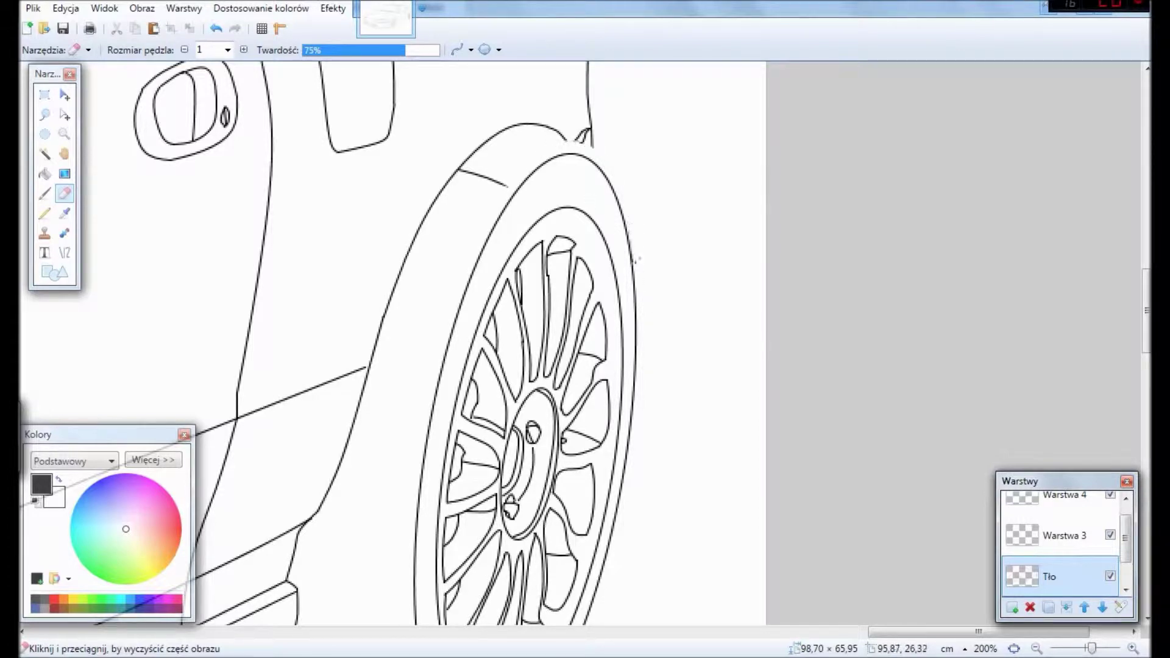
key(bracketright)
key(bracketright)
key(bracketright)
drag(507, 186, 486, 177)
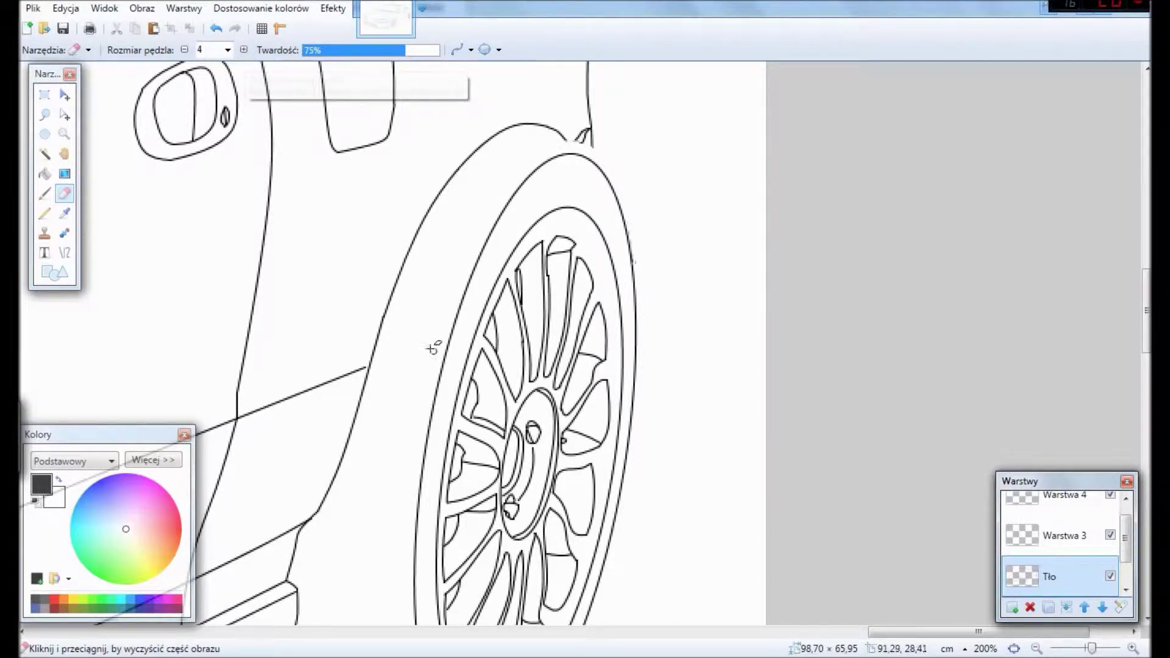
On layer Warstwa 4, draw a curve about 12 cm long from near the top of the rear tyre down its front side.
key(bracketleft)
key(bracketleft)
key(bracketleft)
key(alt+Page_Up)
key(alt+Page_Up)
key(o)
scroll(152, 152, down, 2)
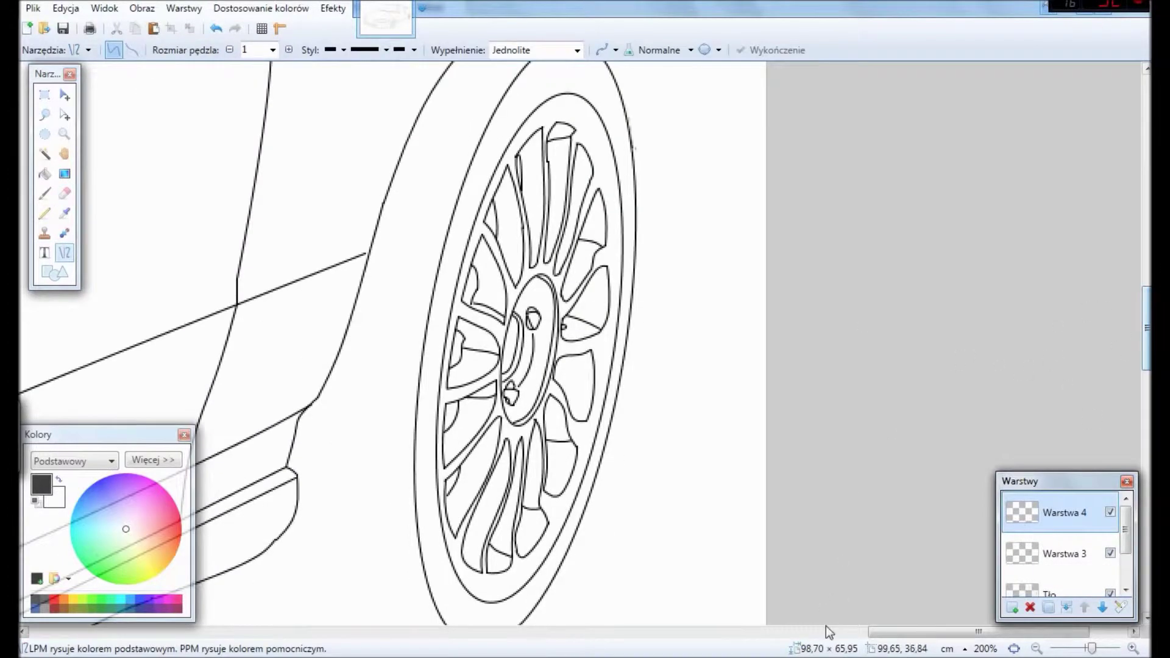
scroll(390, 341, left, 3)
scroll(391, 341, up, 5)
drag(700, 407, 646, 622)
scroll(663, 357, down, 3)
drag(663, 357, 645, 272)
click(725, 186)
drag(726, 186, 597, 508)
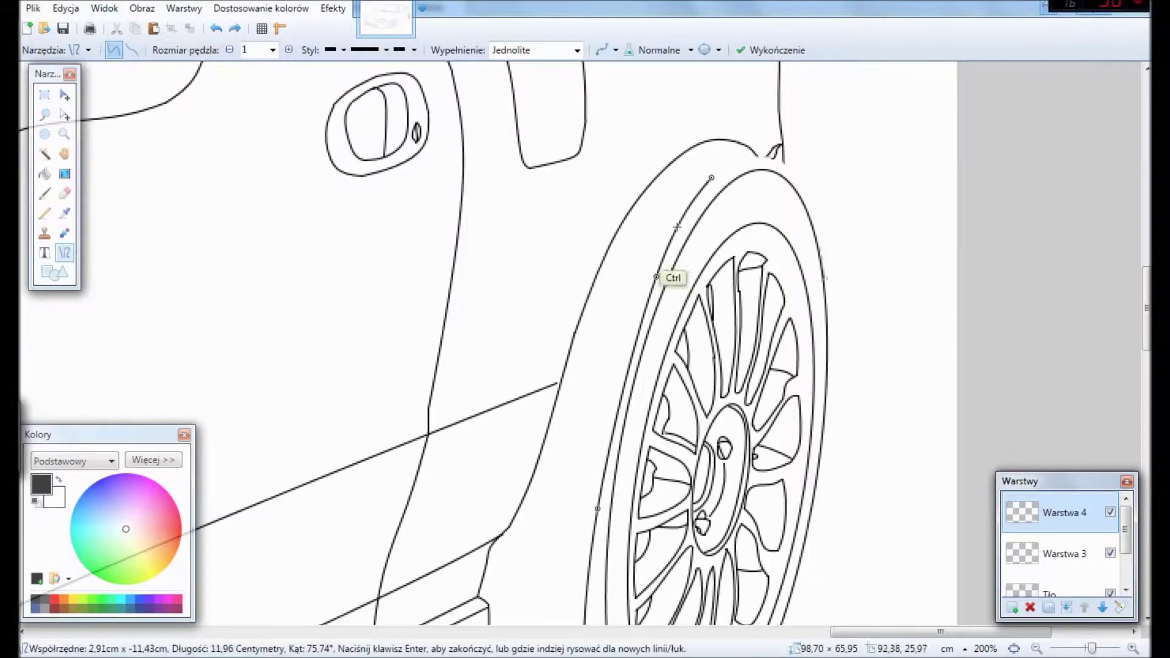
Extend the lower end of the rear arch liner curve to about 12.9 cm overall and bend it parallel to the tyre.
scroll(715, 197, down, 3)
drag(596, 273, 591, 483)
drag(588, 378, 580, 303)
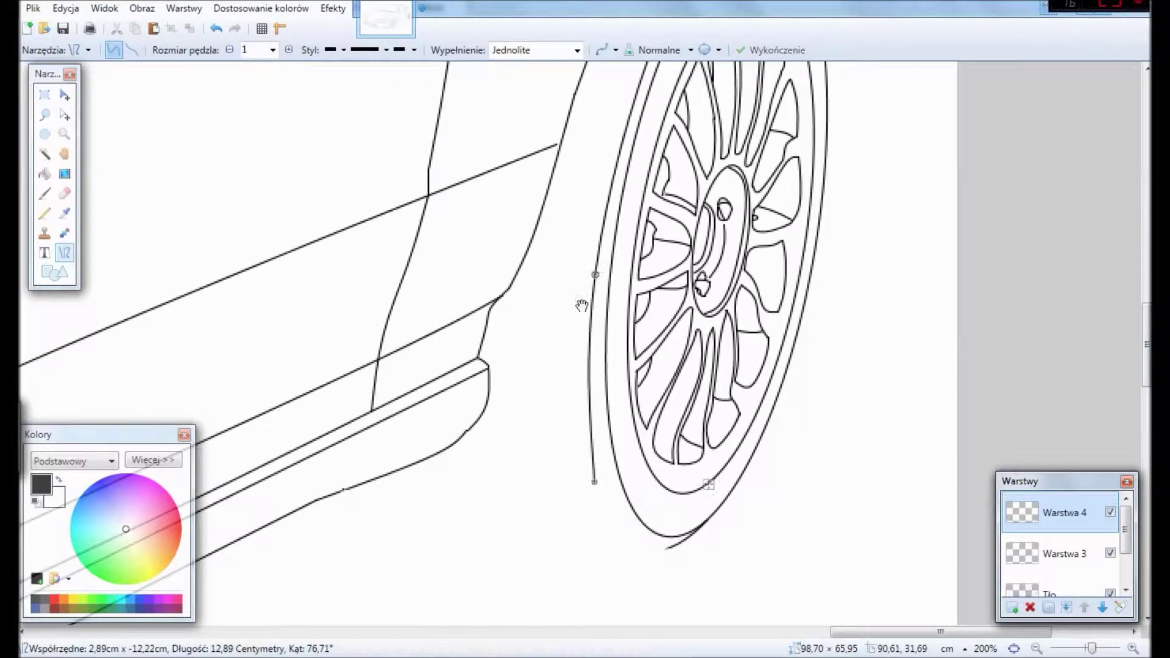
Continue the rear arch liner outline over the top of the tyre and down its rear side, closing it with a short line.
scroll(708, 485, up, 5)
drag(723, 297, 848, 436)
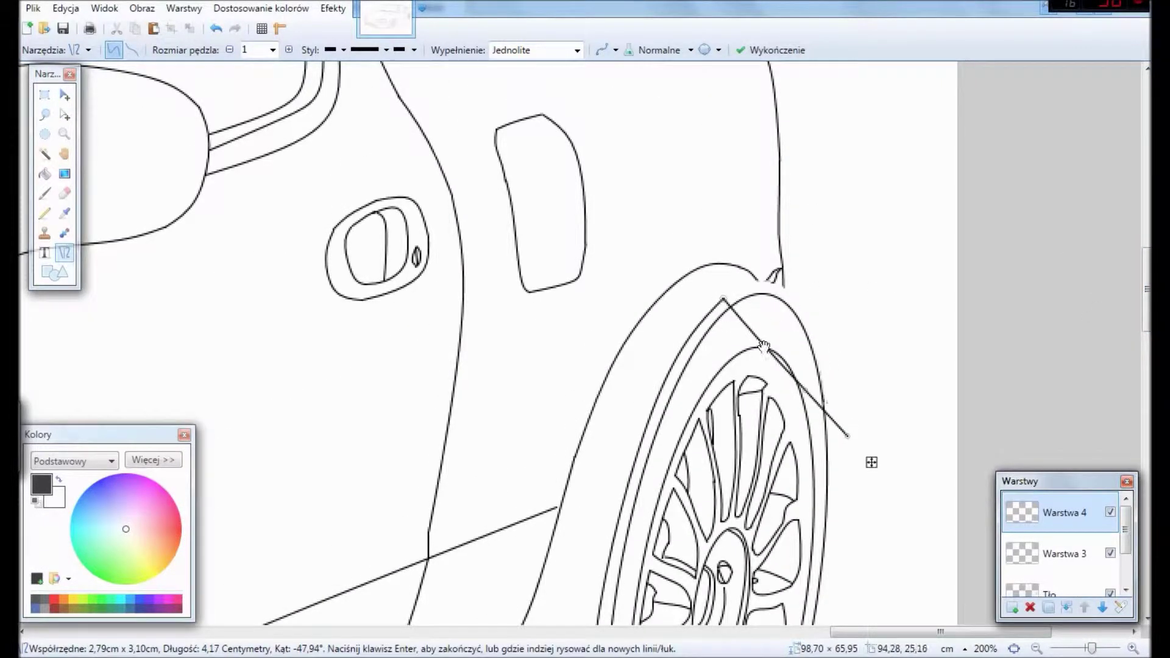
mouse_move(806, 389)
mouse_down()
mouse_move(821, 376)
mouse_move(835, 427)
mouse_up()
key(Return)
scroll(833, 284, down, 5)
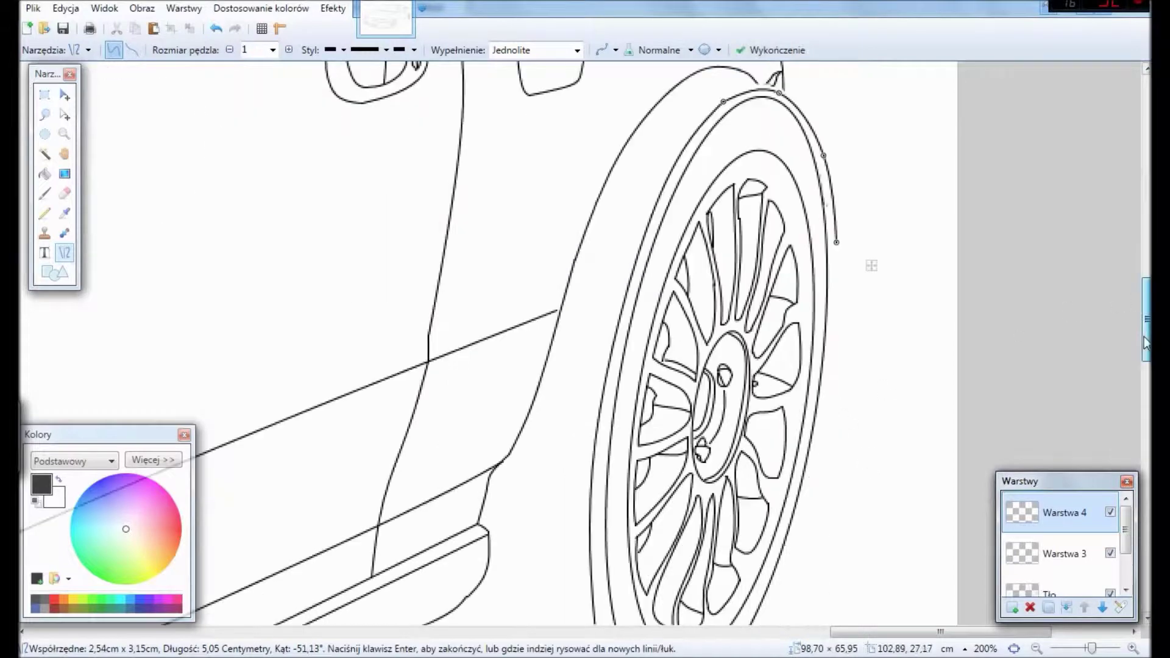
mouse_move(836, 170)
mouse_down()
mouse_move(801, 505)
mouse_move(773, 507)
mouse_up()
key(Return)
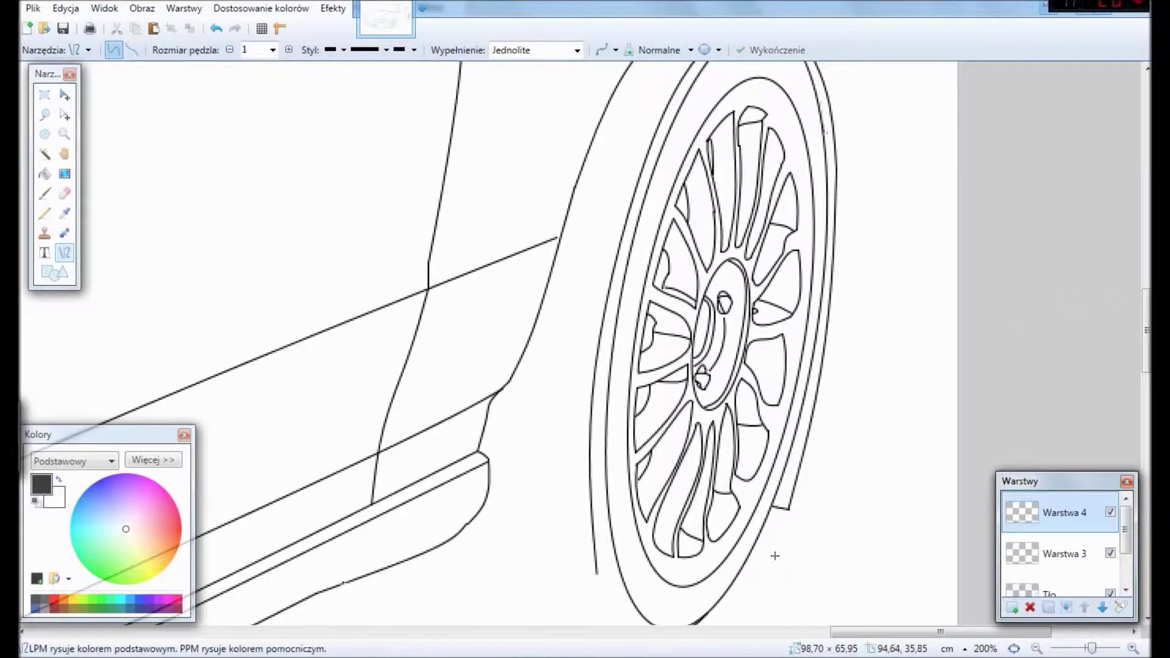
Draw a line about 3 cm long from the liner's lower front end toward the side sill and arch it upward.
drag(1146, 338, 1145, 356)
drag(463, 440, 598, 434)
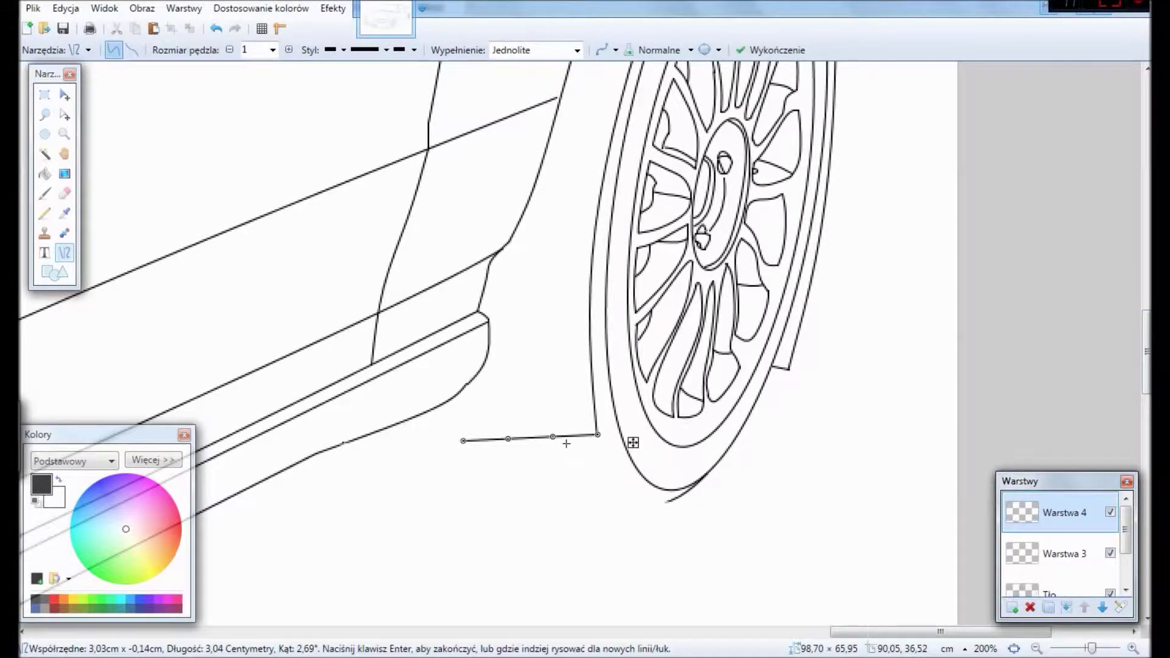
drag(463, 440, 470, 444)
key(Return)
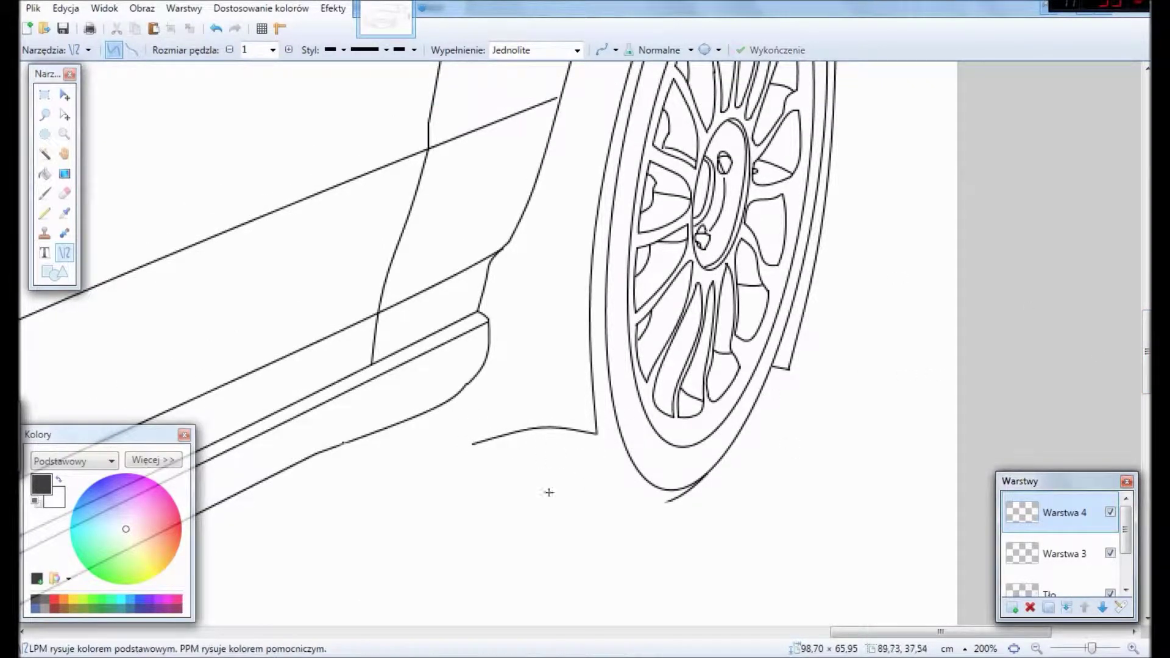
On layer Tło, draw a curve about 4.3 cm long from the bottom of the rear tyre forward, bending its front end up.
key(alt+End)
drag(670, 501, 509, 470)
drag(606, 494, 605, 500)
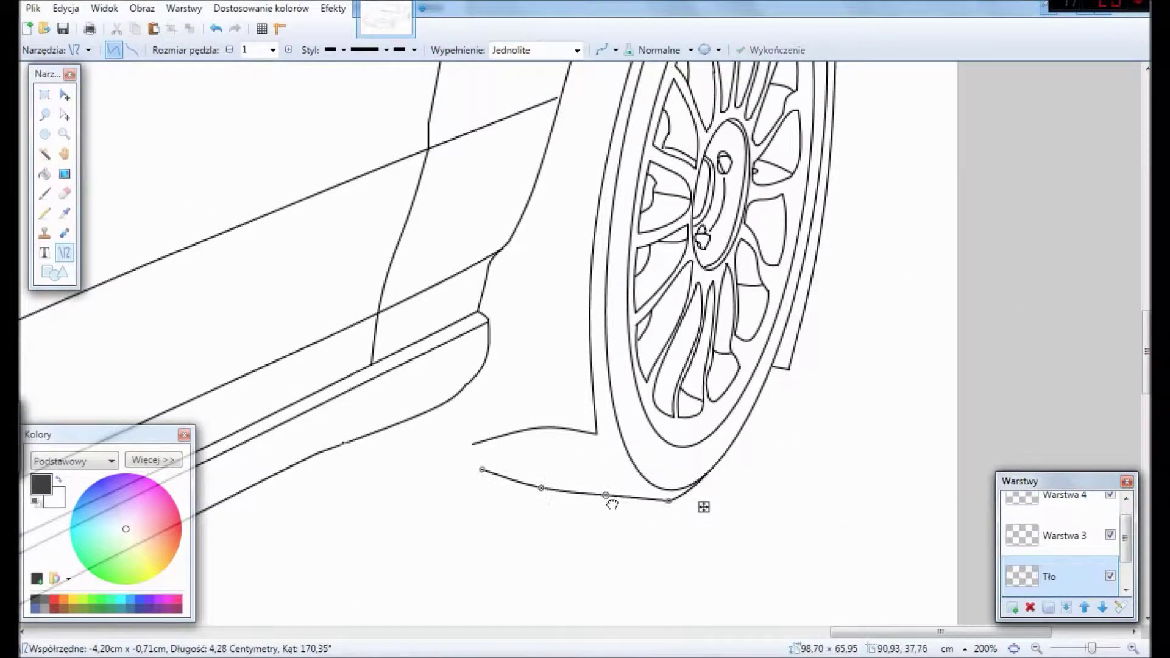
drag(483, 469, 477, 457)
drag(544, 480, 567, 526)
key(Return)
On layer Warstwa 3, draw a line about 21.4 cm long below the side sill between the wheels and bend it along the sill.
scroll(549, 543, down, 7)
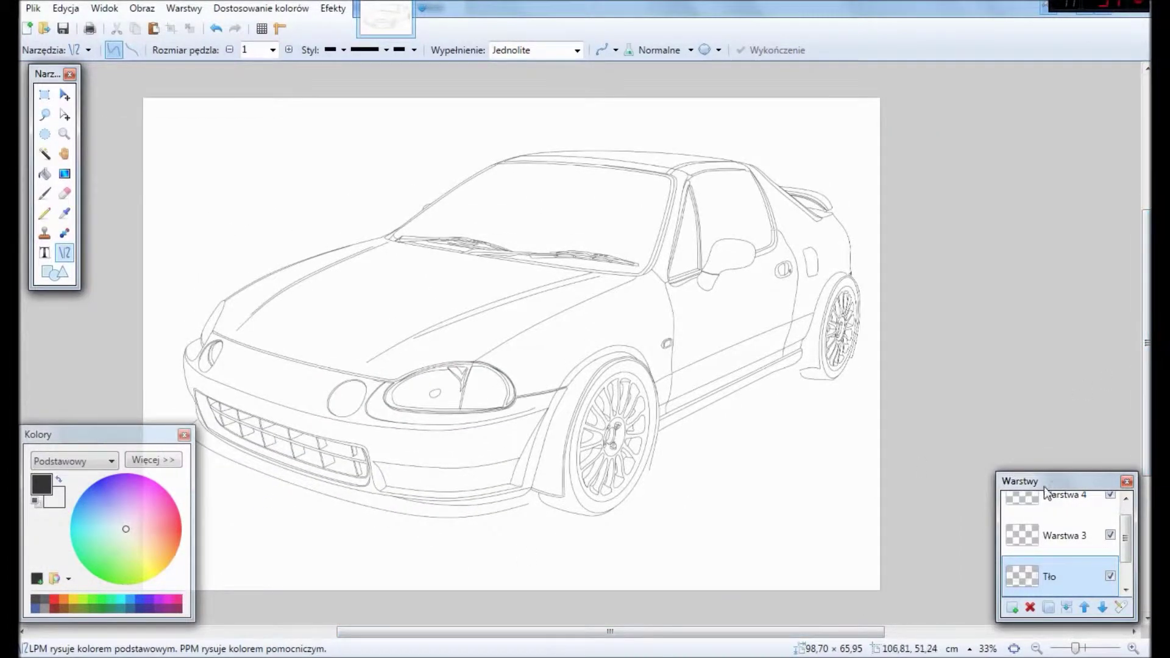
key(alt+Page_Up)
scroll(726, 433, up, 3)
drag(648, 317, 473, 410)
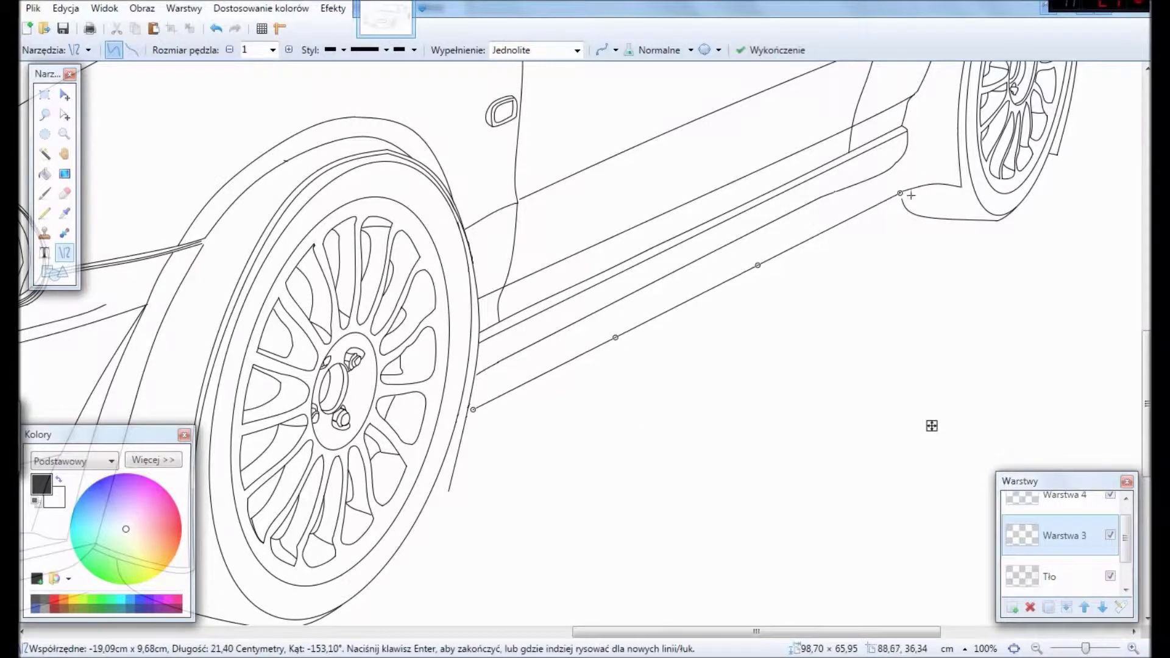
drag(764, 260, 764, 249)
drag(573, 362, 546, 369)
Draw a curve about 3.3 cm long joining the lower sill line's front end to the arch liner's end behind the front tyre.
drag(450, 494, 449, 492)
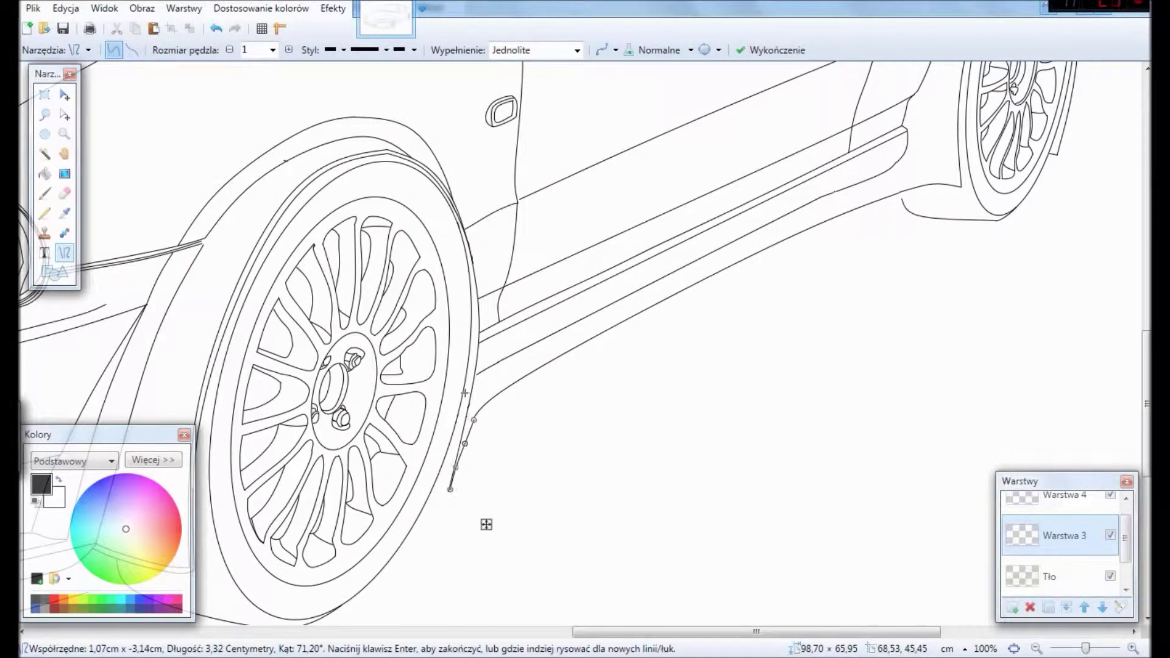
scroll(464, 393, up, 3)
key(Return)
Draw two short vertical lines, about 1.9 cm and 1.7 cm long, joining the front ends of the two lower sill lines.
scroll(567, 485, down, 4)
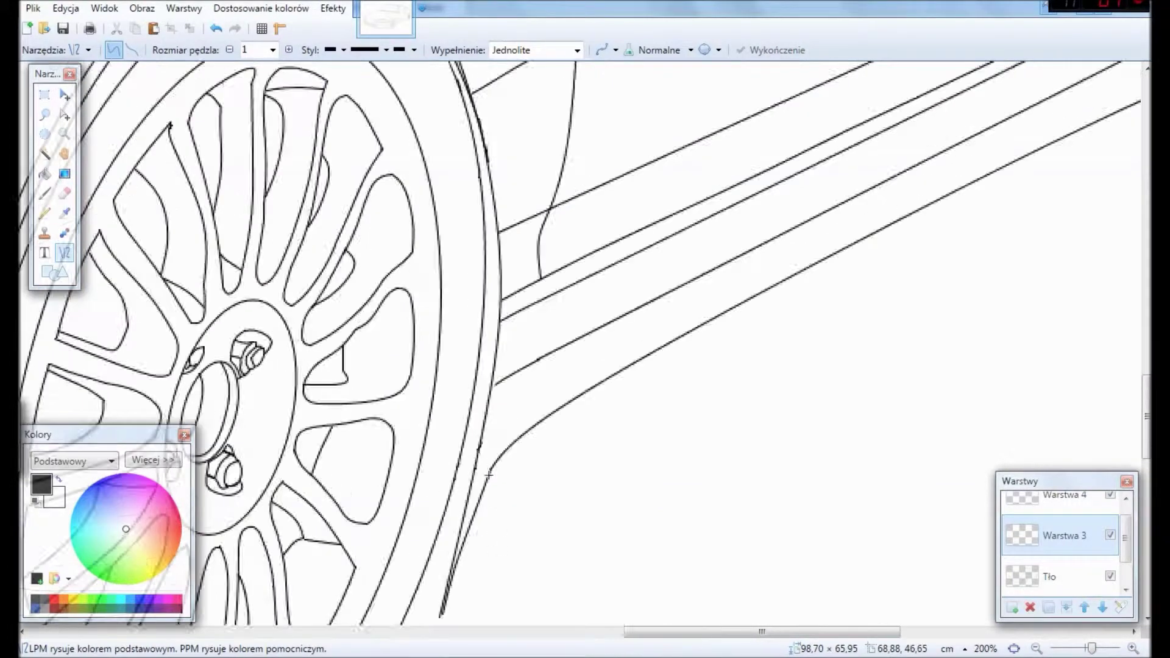
scroll(566, 486, up, 4)
scroll(405, 424, left, 3)
drag(405, 425, 403, 300)
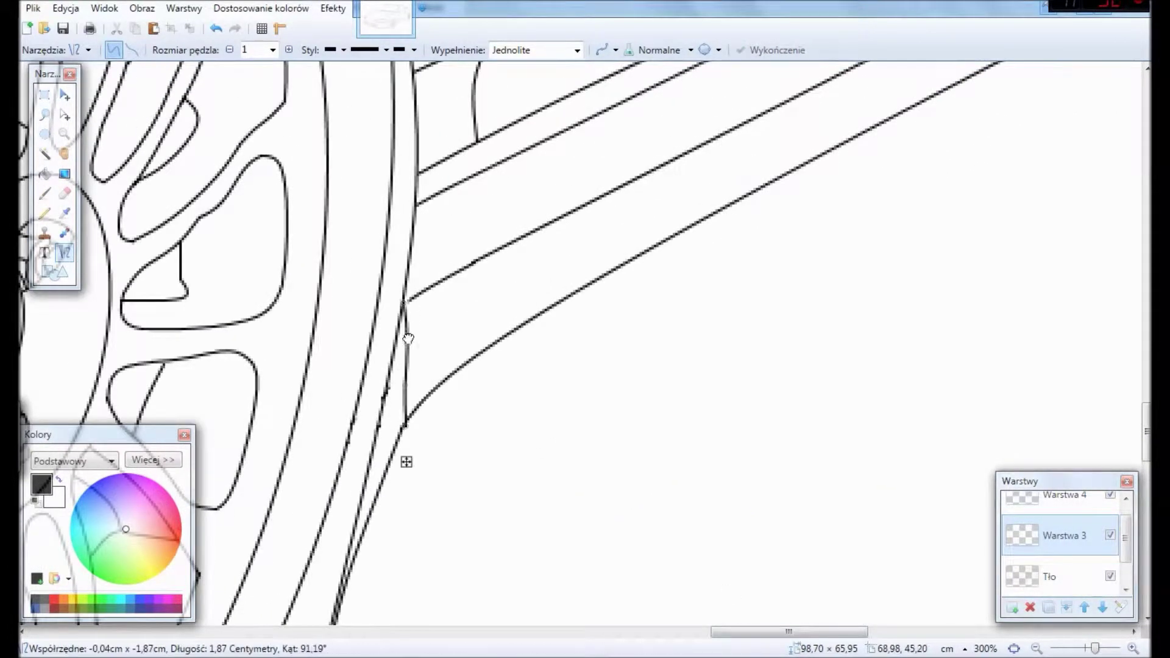
drag(405, 425, 412, 415)
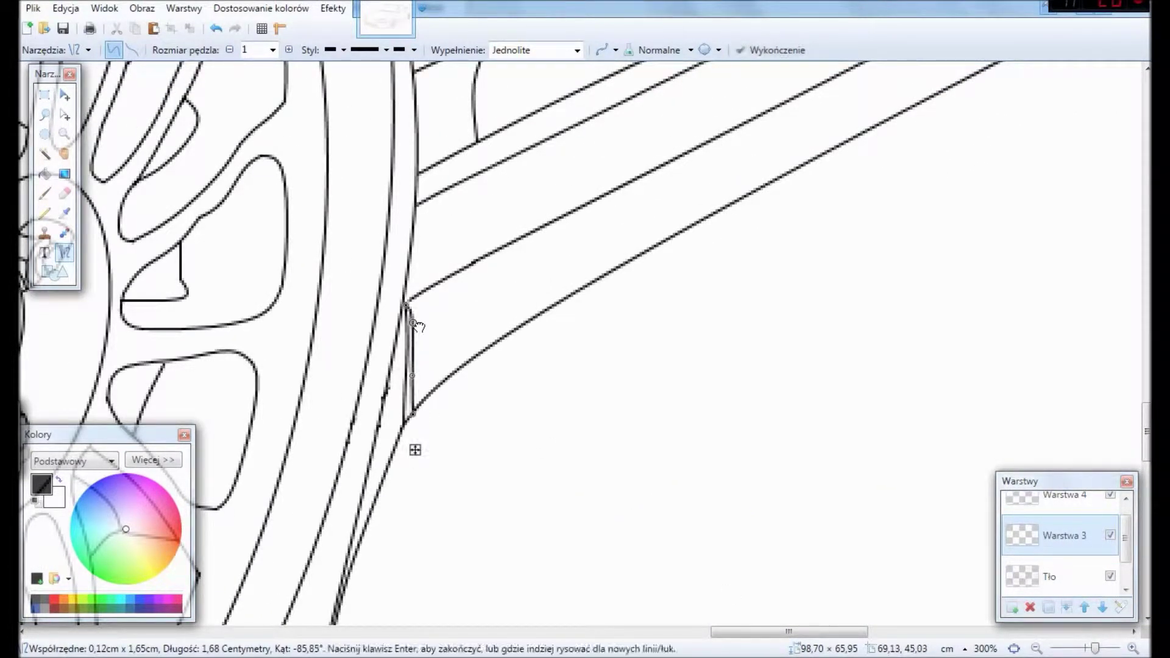
key(Return)
On layer Warstwa 3, draw a curve about 16.6 cm long inside the front bumper's lower lip, ending at the front arch liner.
scroll(478, 442, down, 6)
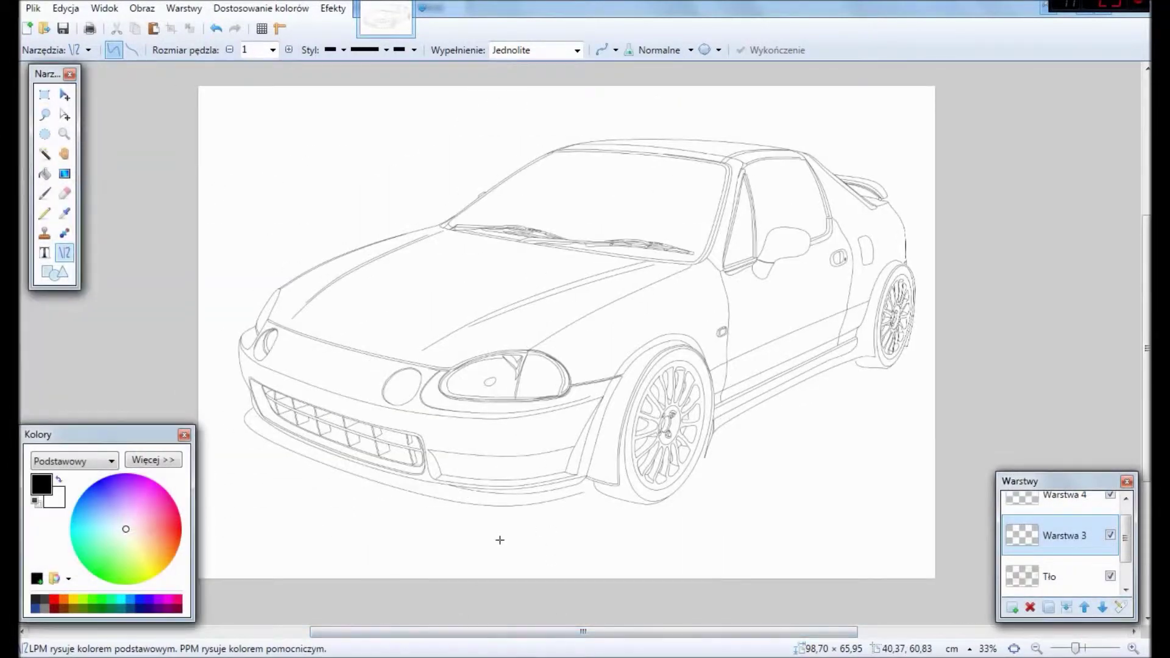
scroll(500, 540, up, 3)
drag(632, 444, 783, 364)
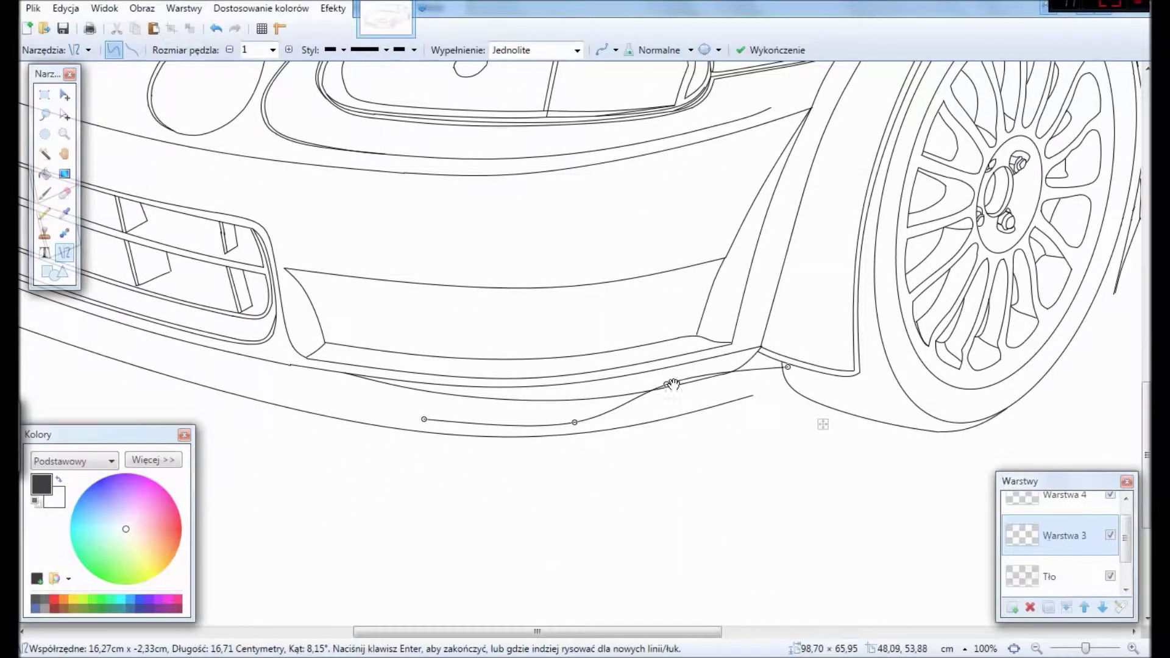
scroll(777, 341, up, 3)
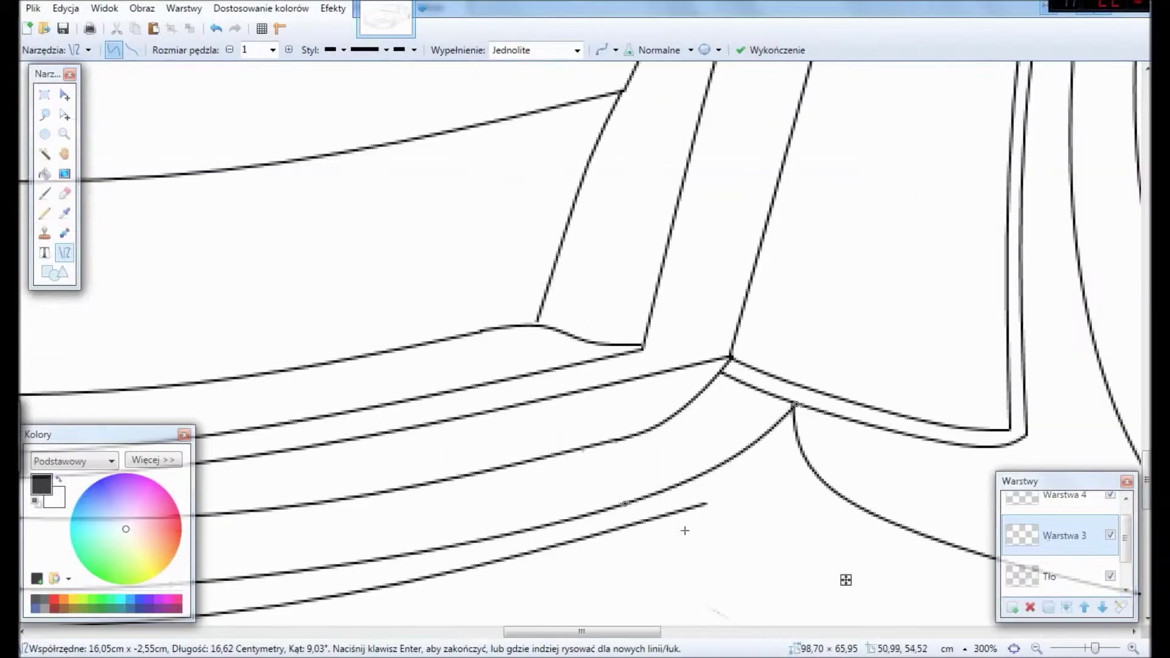
Join the outer bumper lip line to the front arch liner with a curve about 2.1 cm long and trim the overlap on layer Tło.
drag(707, 504, 795, 407)
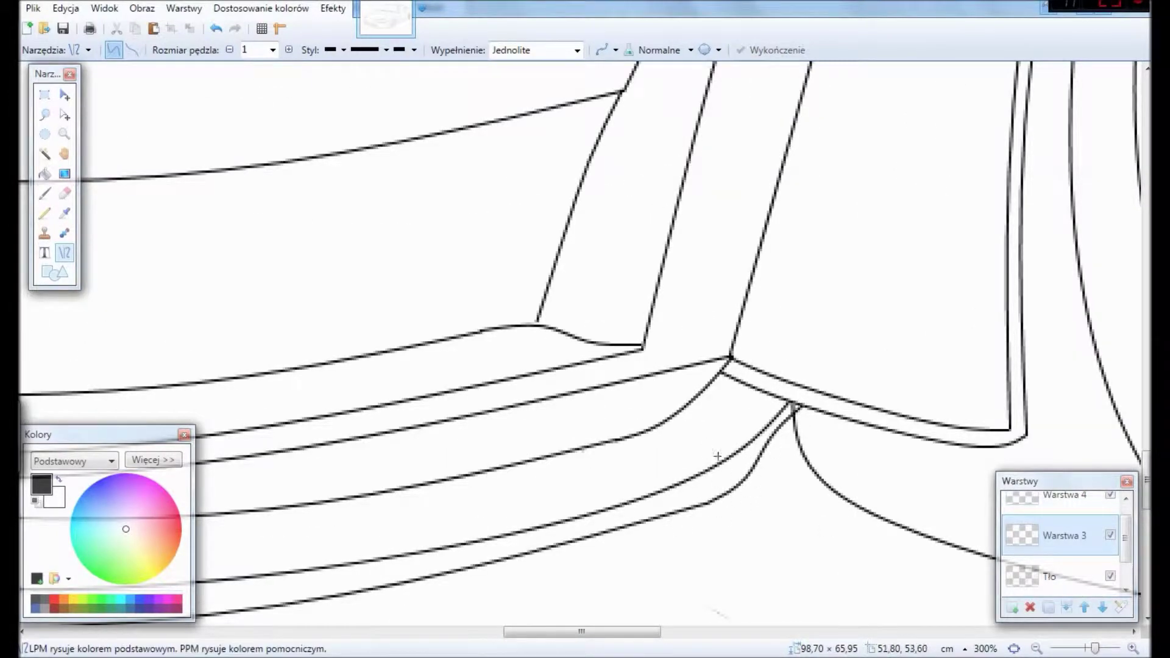
scroll(693, 350, down, 3)
scroll(766, 194, up, 2)
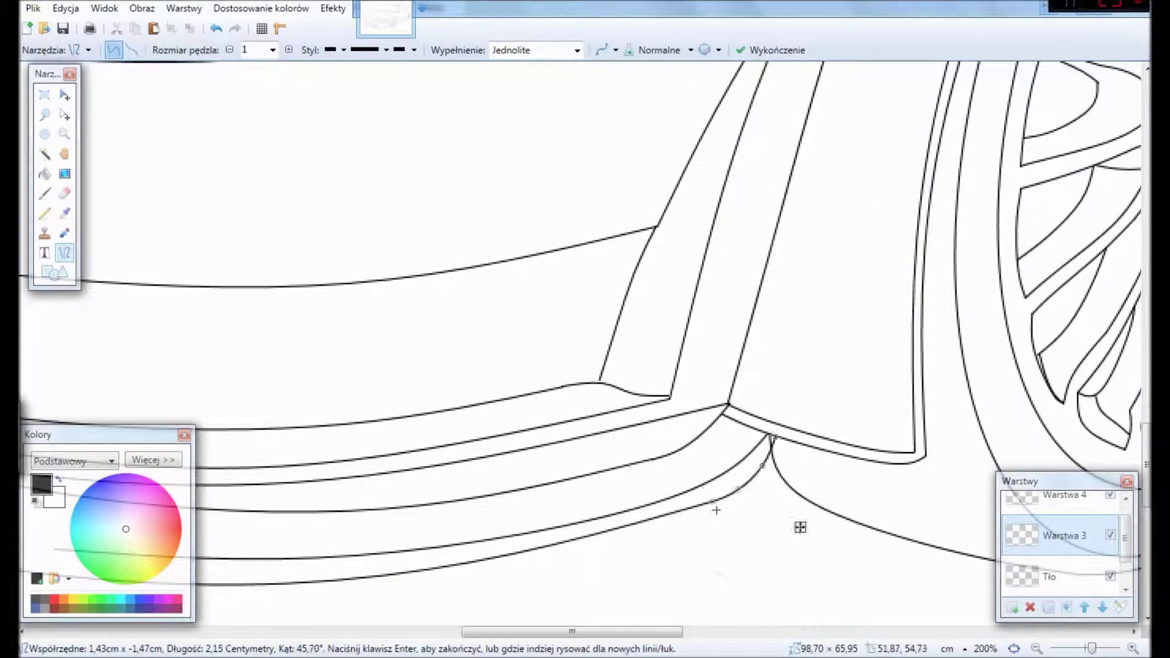
drag(769, 454, 772, 459)
scroll(702, 461, up, 2)
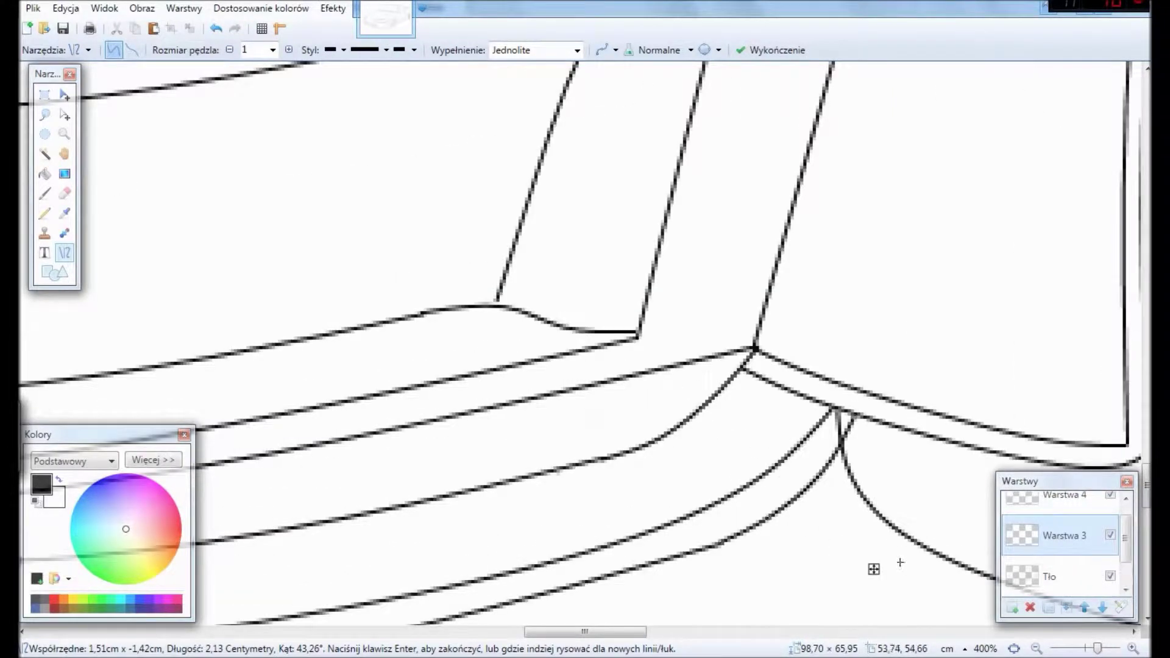
key(Return)
key(e)
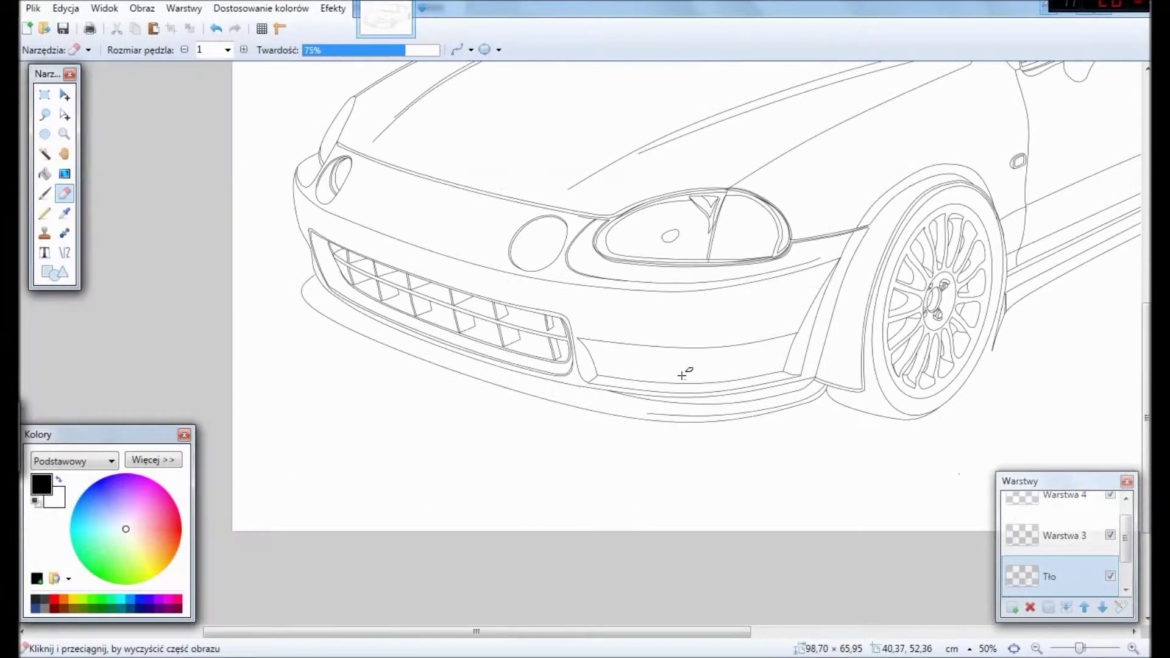
On layer Warstwa 3, continue the inner bumper lip line with a curve about 35.4 cm long below the grille, around to the bumper's far corner.
scroll(684, 368, up, 2)
key(o)
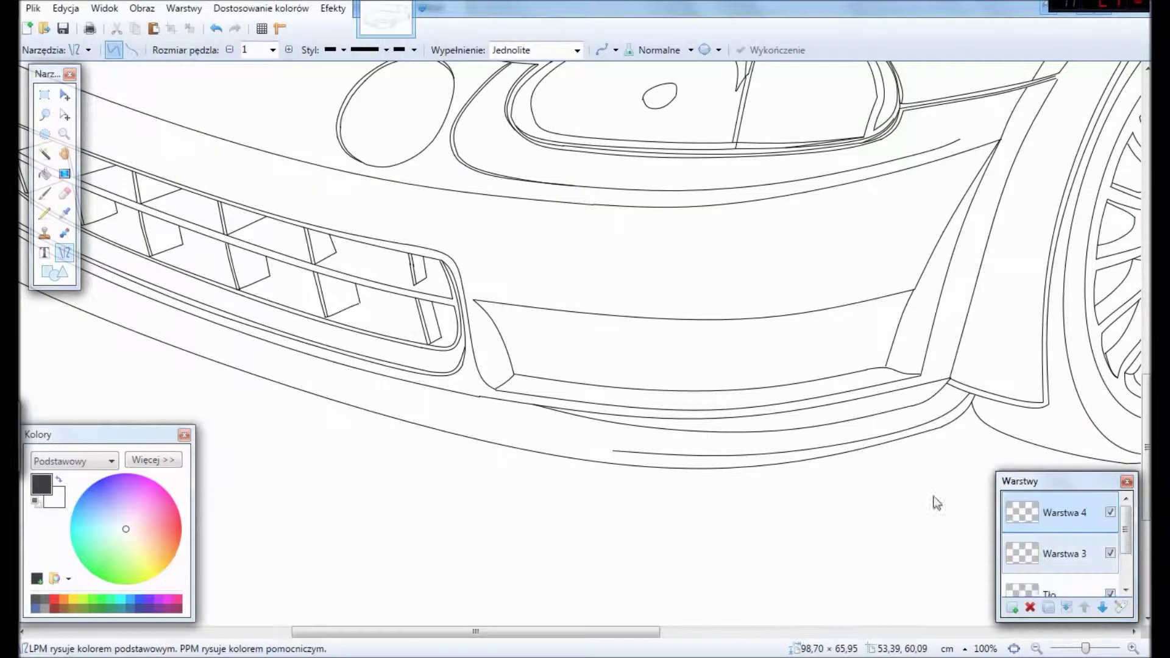
click(1064, 553)
drag(612, 450, 180, 188)
drag(247, 244, 256, 251)
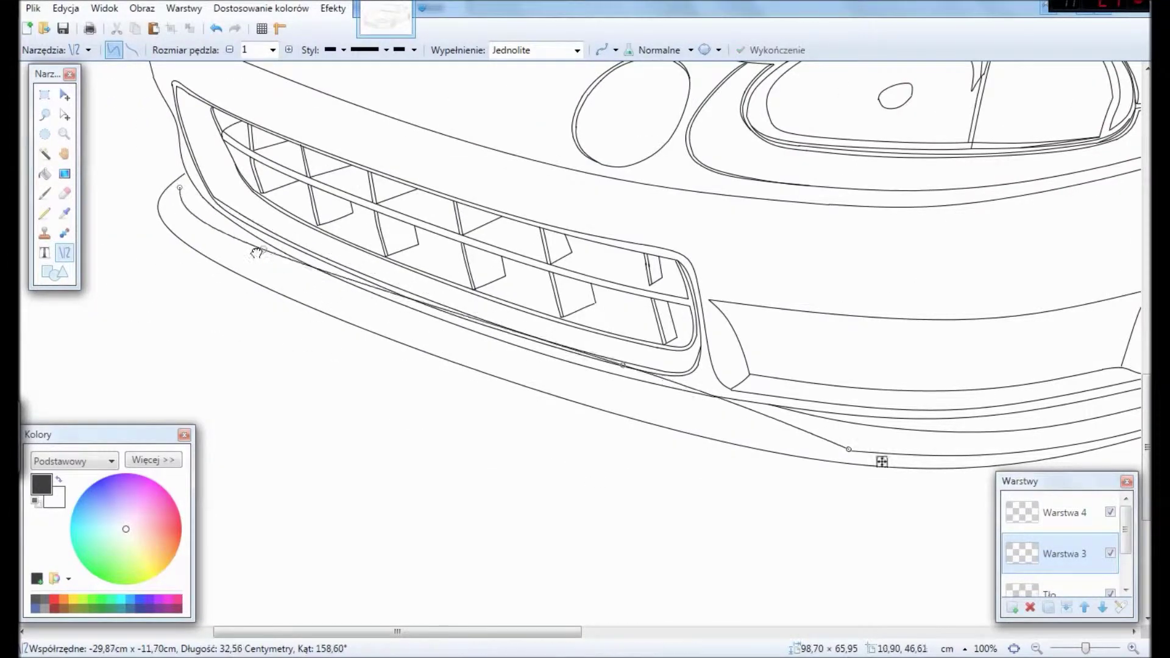
drag(622, 364, 637, 409)
scroll(724, 561, up, 2)
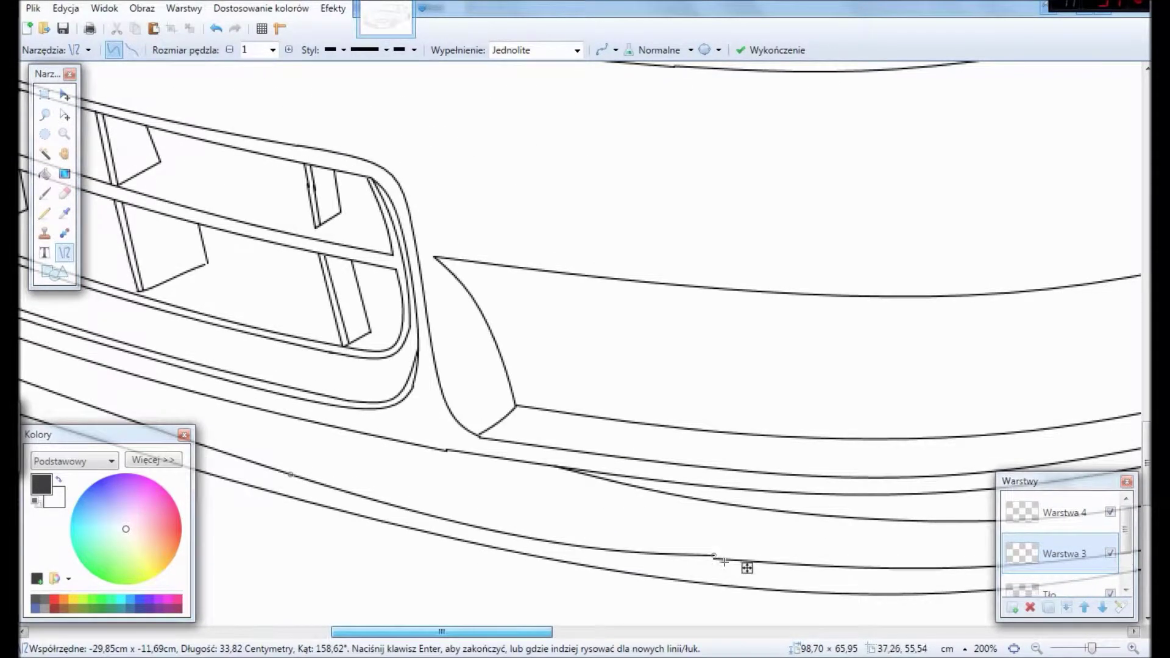
scroll(967, 562, down, 3)
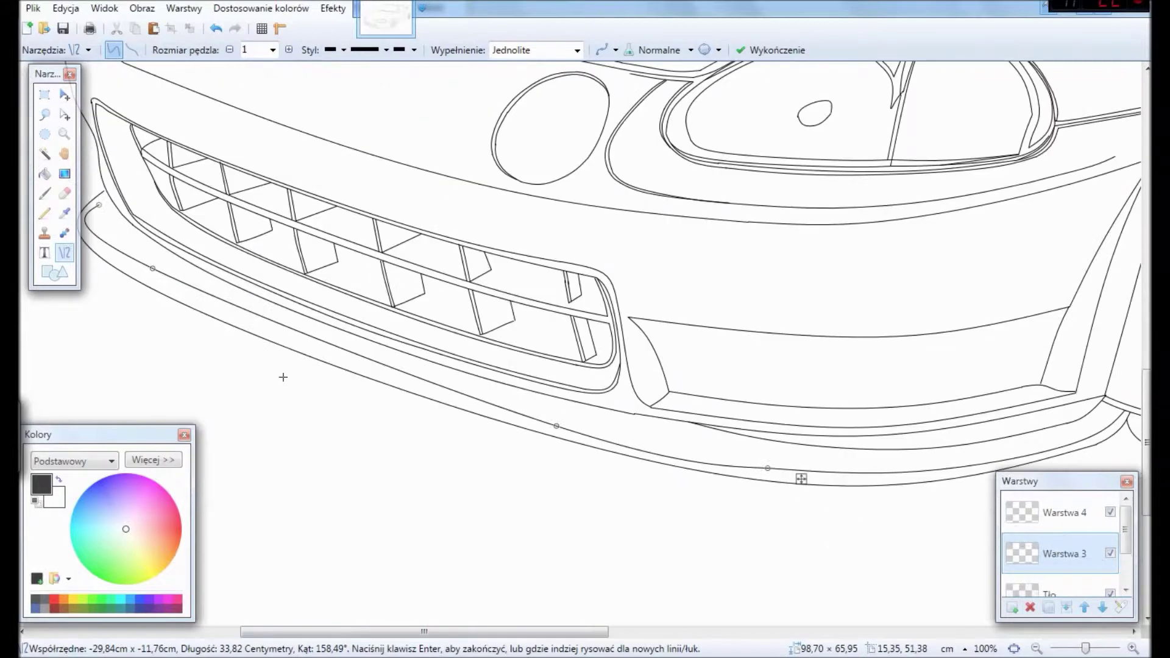
drag(556, 426, 471, 406)
drag(151, 274, 120, 267)
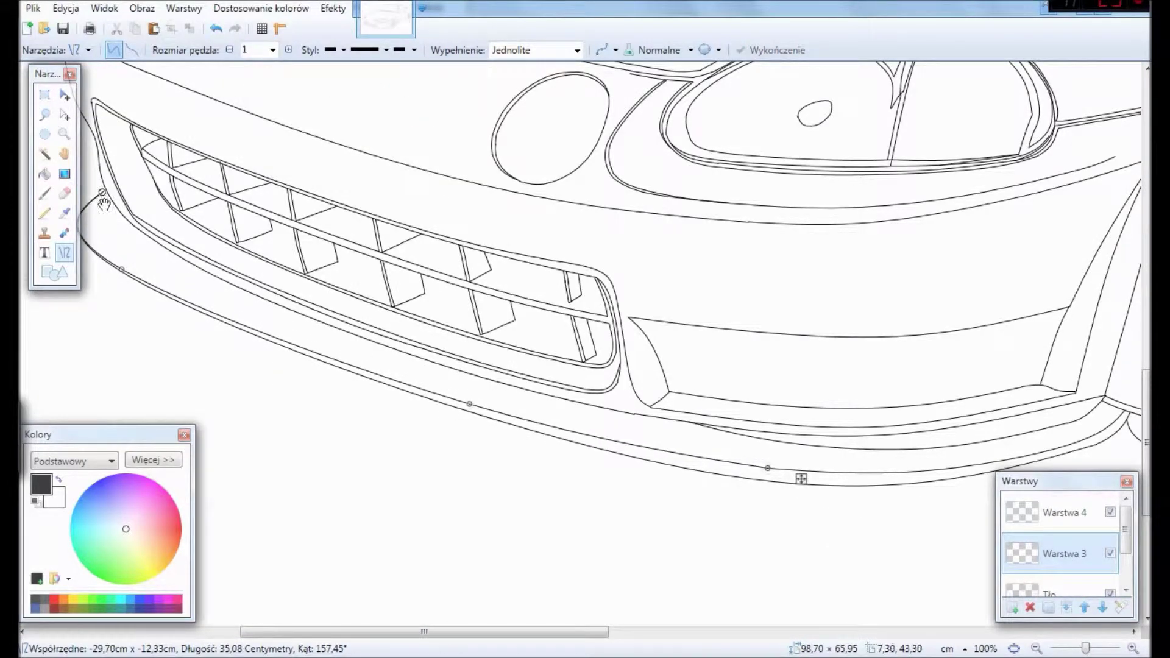
drag(469, 404, 498, 413)
scroll(289, 268, down, 1)
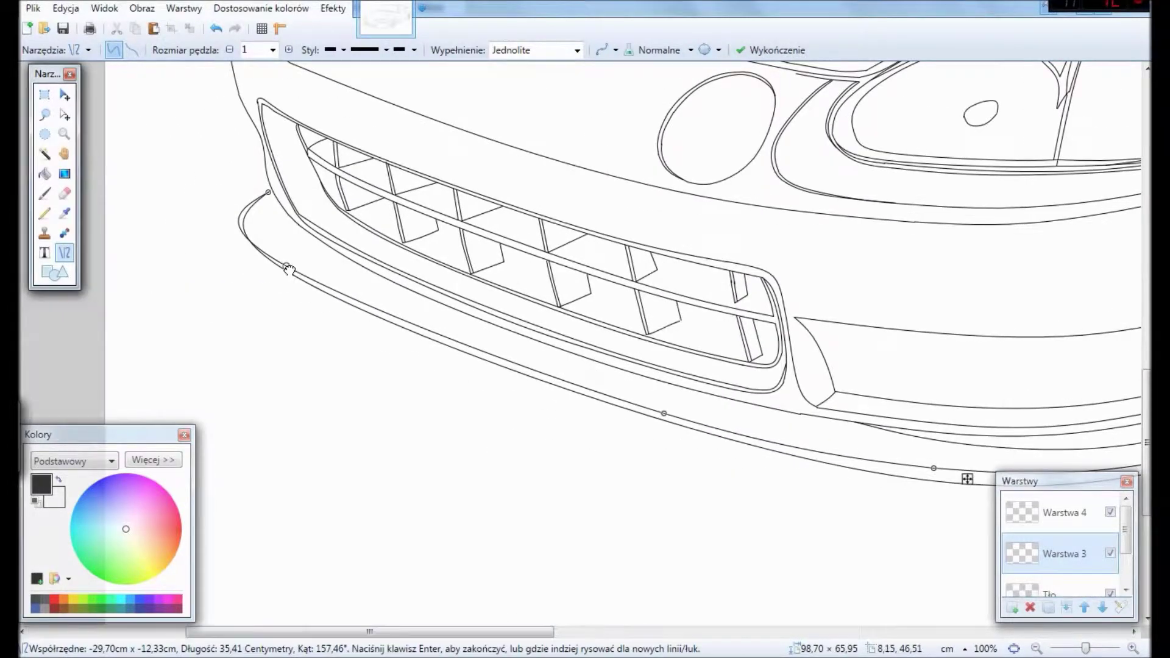
key(Return)
On layer Warstwa 4, draw a curve from the top of the front wheel arch's inner edge down its rear side to the tyre.
scroll(266, 254, down, 2)
scroll(1078, 362, up, 3)
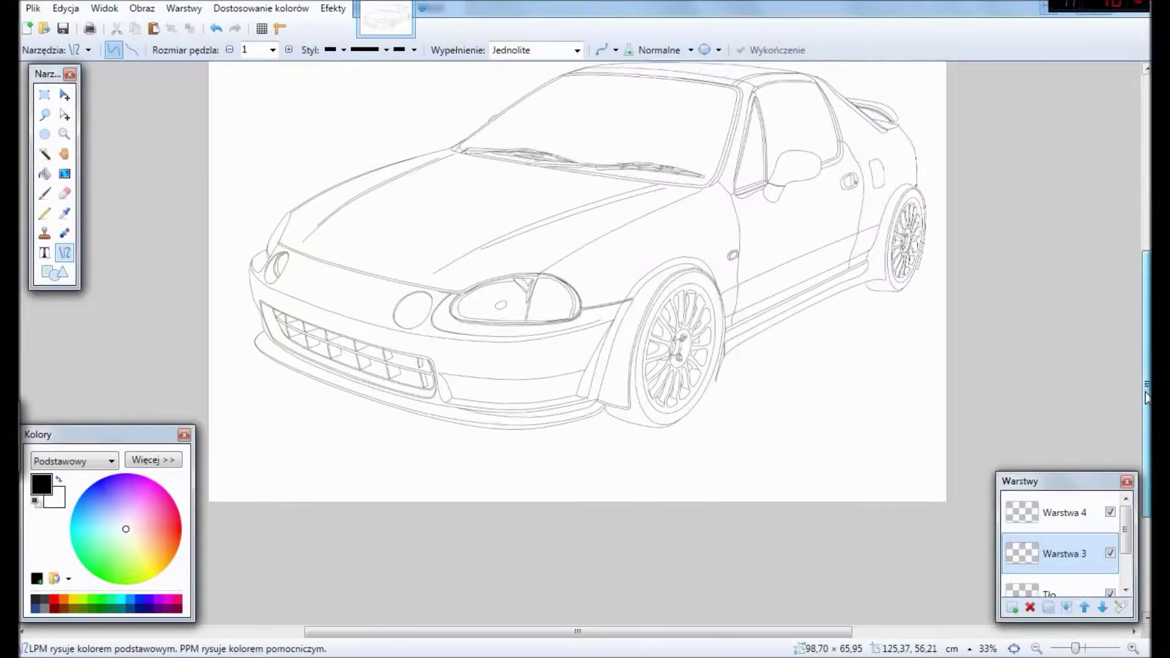
click(1064, 513)
scroll(829, 415, up, 4)
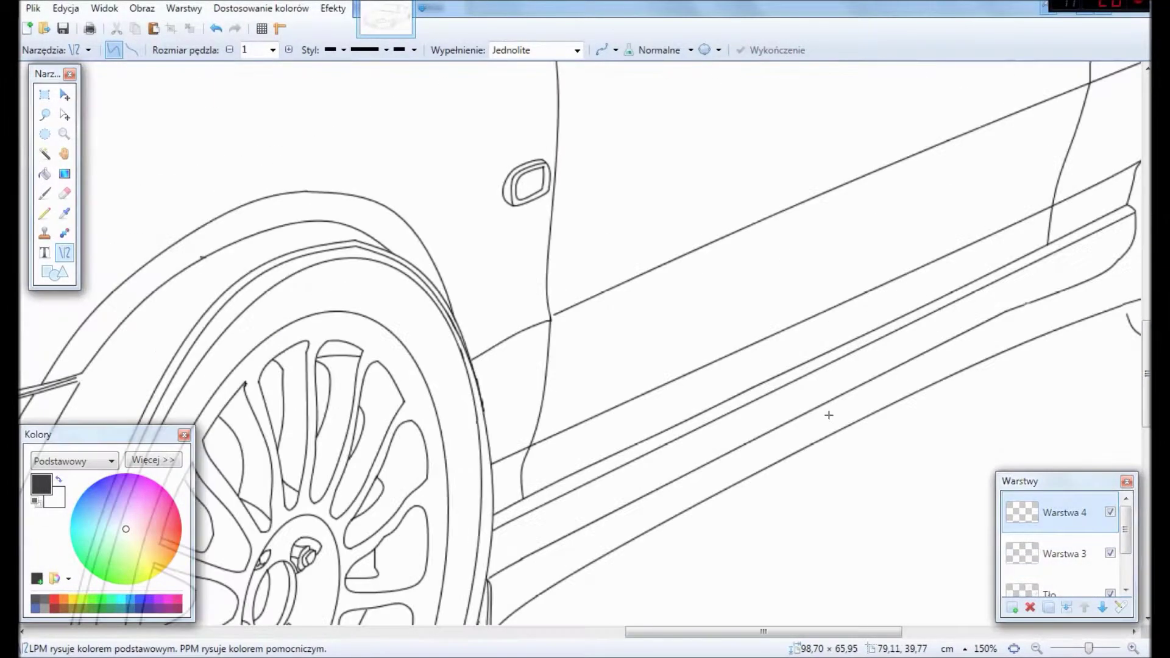
drag(289, 219, 357, 228)
key(Return)
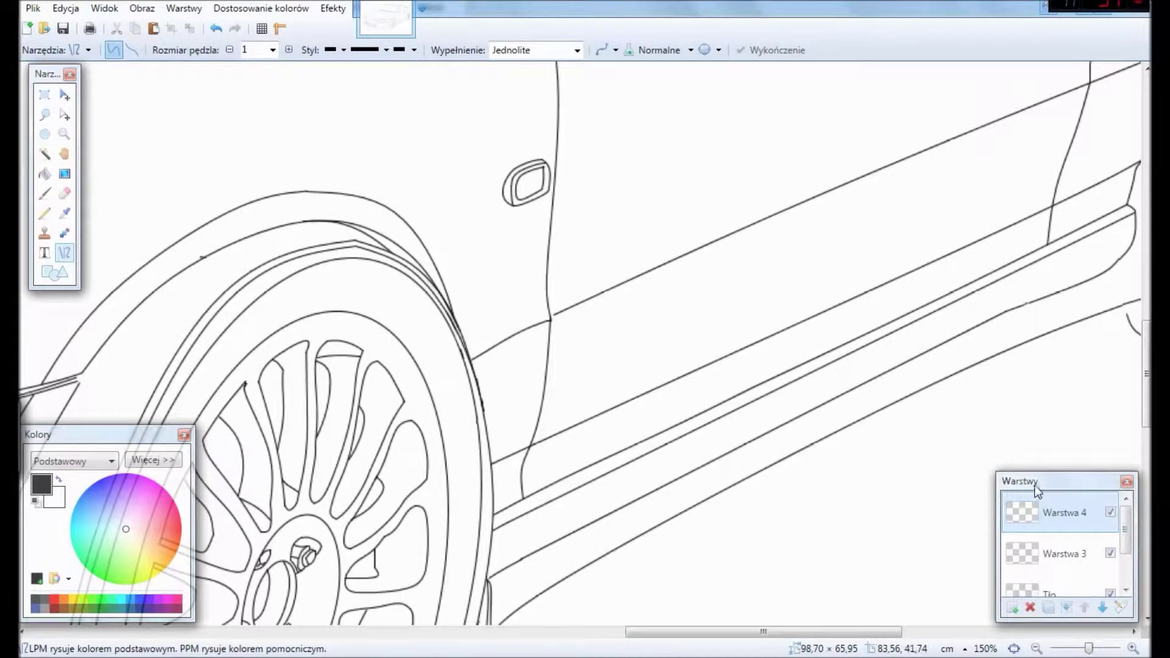
On layer Tło, erase the old inner arch line above the rear part of the front tyre.
click(1055, 592)
key(e)
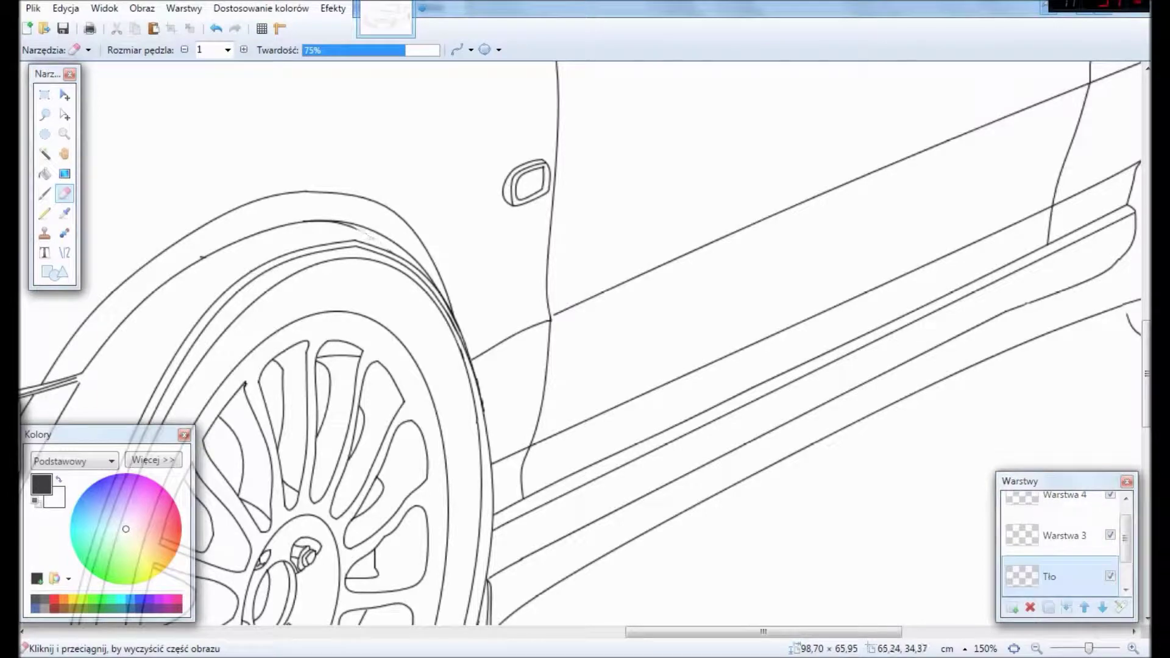
mouse_move(704, 635)
mouse_down()
mouse_move(643, 637)
mouse_move(628, 651)
mouse_up()
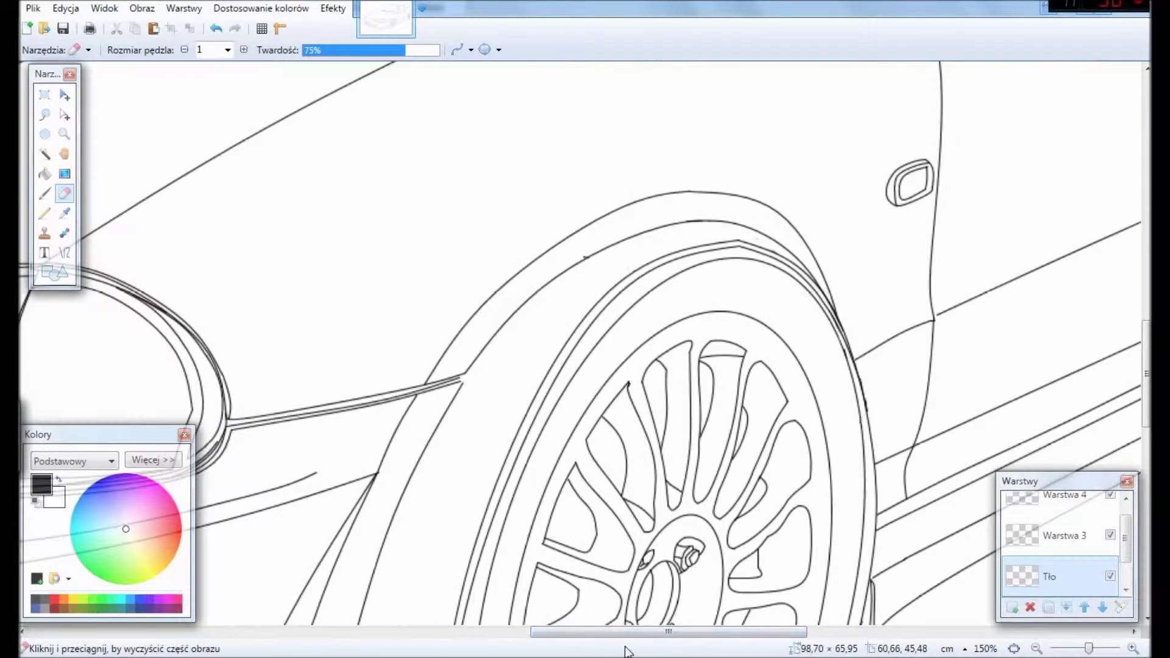
scroll(868, 216, down, 4)
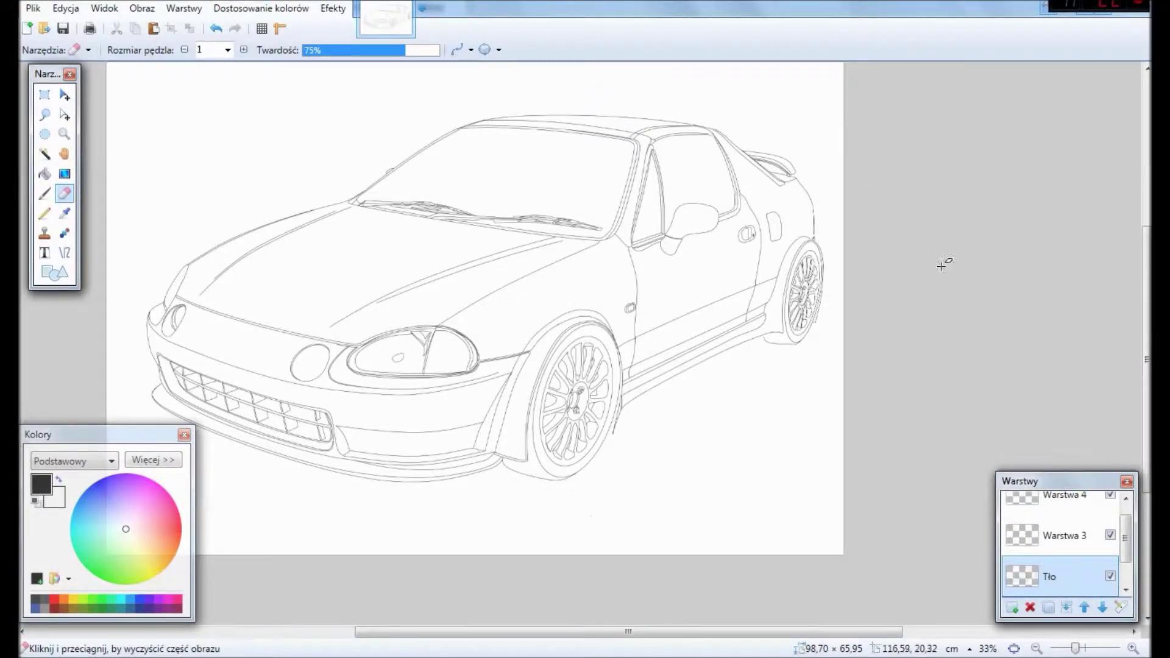
On layer Warstwa 3, draw a line about 21.8 cm long just above the lowest sill line and bend it along the sill towards the rear wheel.
scroll(767, 373, up, 3)
scroll(1063, 549, up, 1)
click(1064, 553)
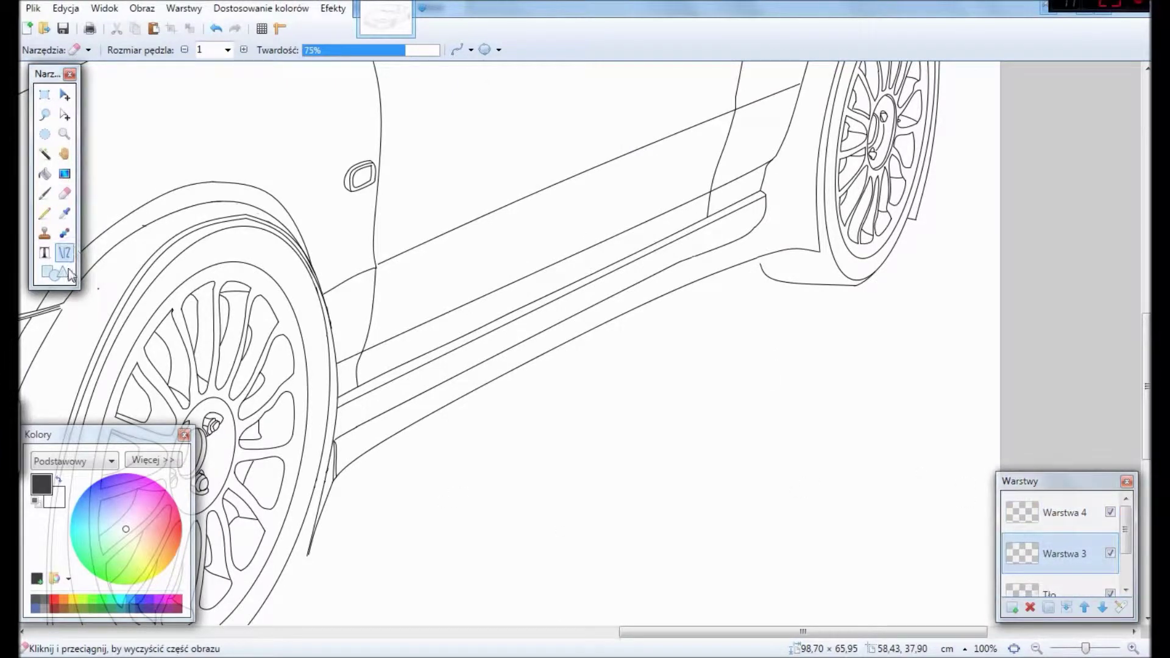
click(64, 253)
drag(339, 461, 783, 242)
drag(635, 315, 639, 300)
drag(487, 388, 484, 379)
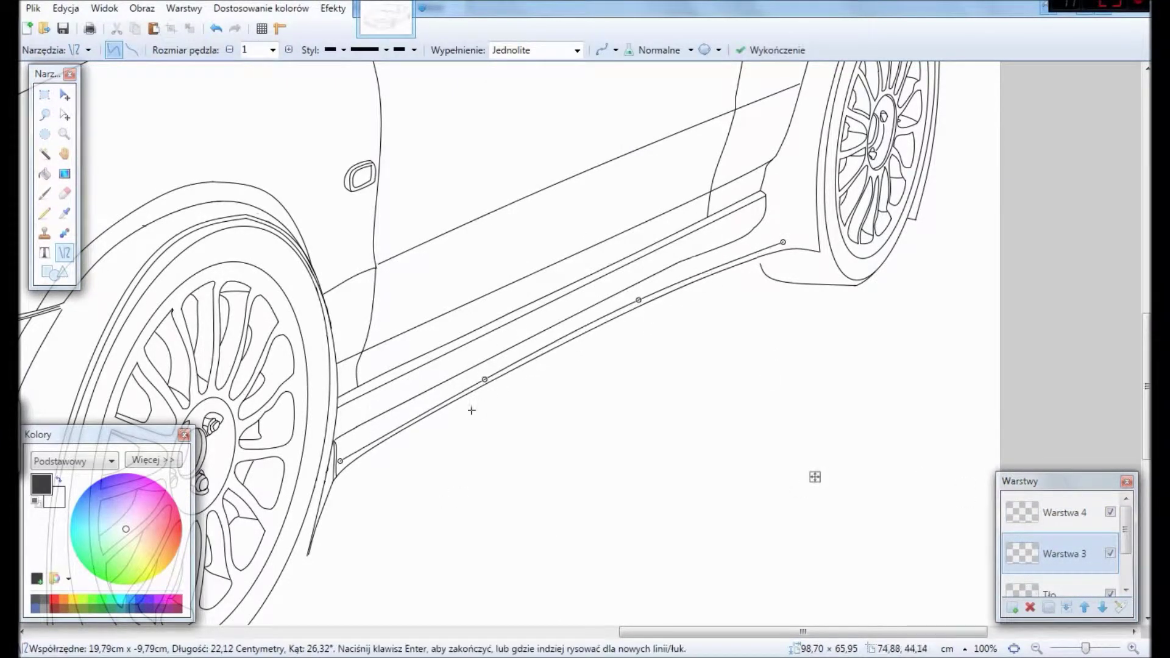
drag(339, 461, 351, 457)
drag(482, 379, 416, 414)
scroll(416, 376, up, 2)
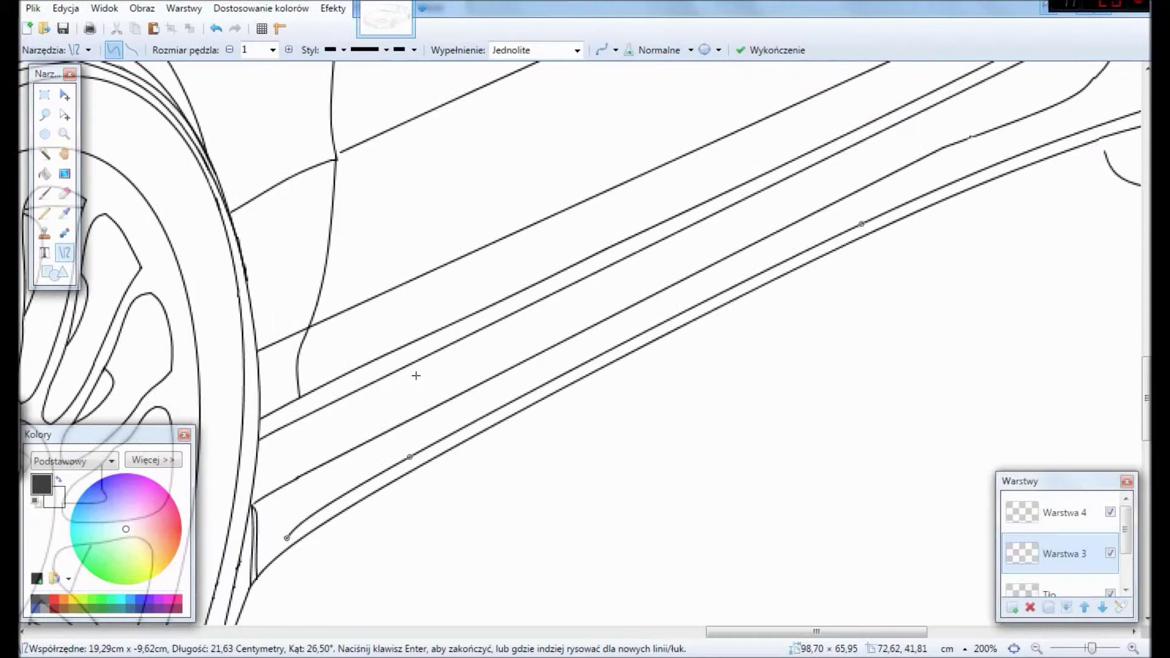
drag(792, 633, 892, 637)
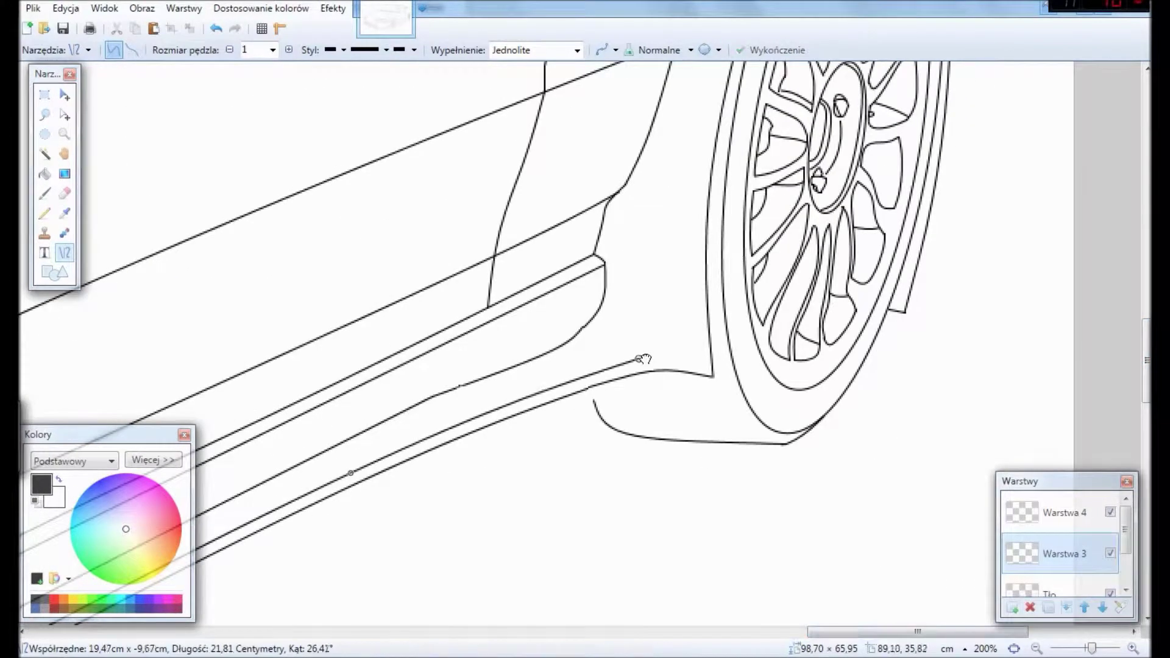
key(Return)
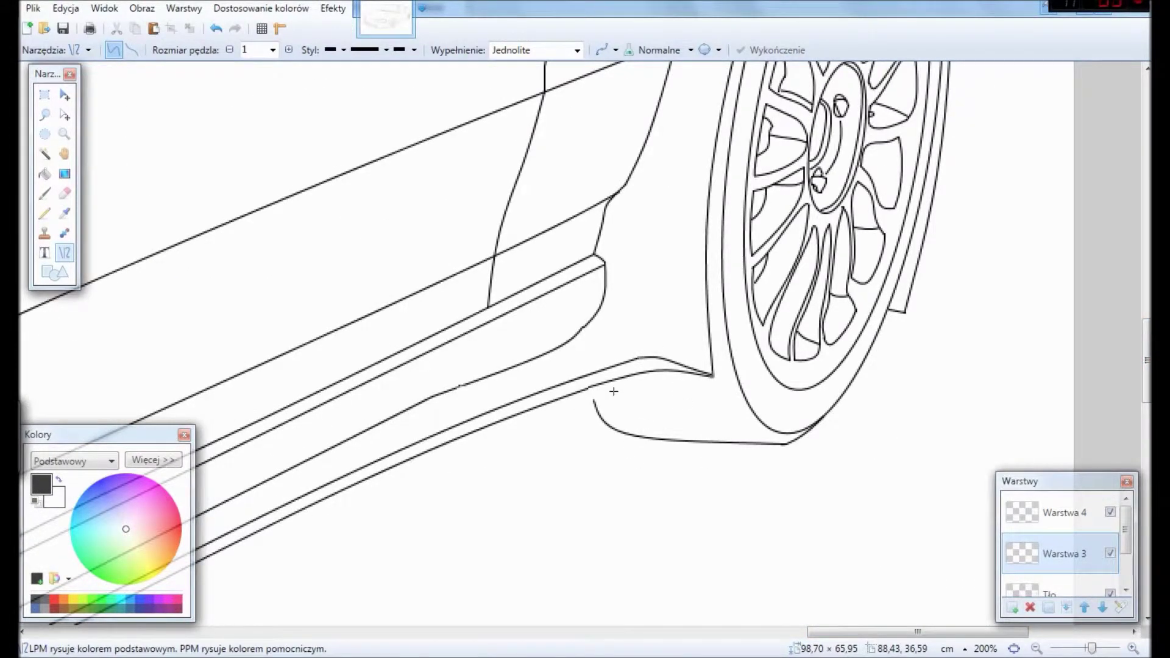
Draw a curve from the rear end of the upper sill extension line up to the rear fender's edge and bend it along the wheel arch.
scroll(614, 392, down, 5)
scroll(614, 392, up, 4)
scroll(614, 392, left, 4)
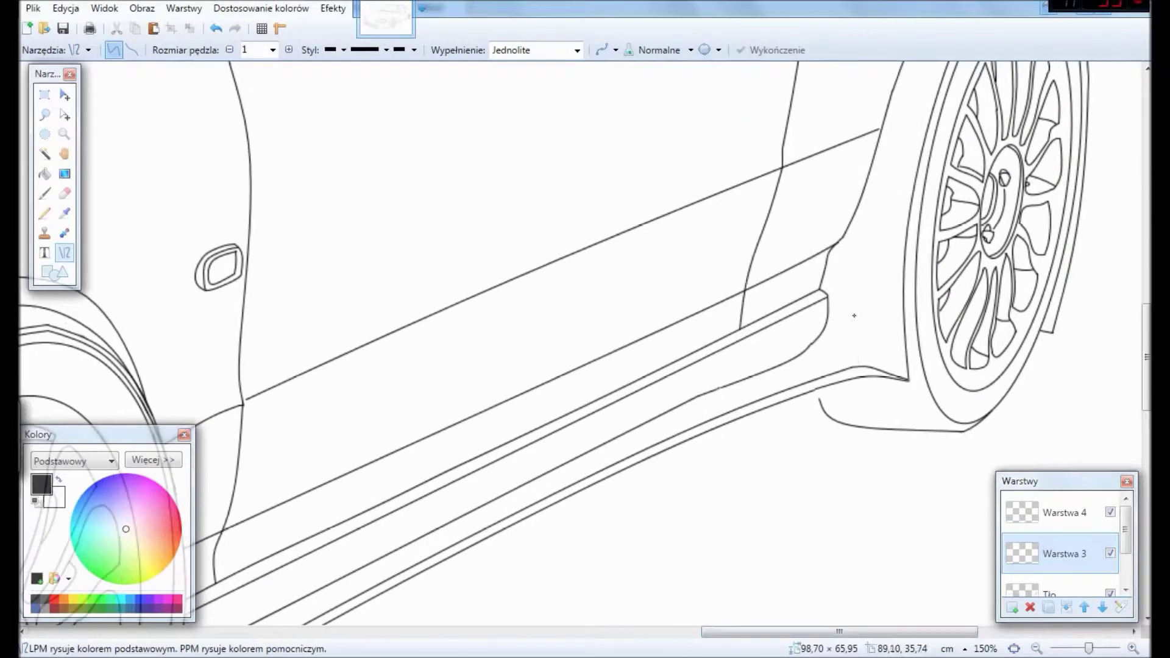
drag(857, 364, 882, 128)
drag(865, 286, 856, 280)
drag(874, 207, 864, 205)
key(Return)
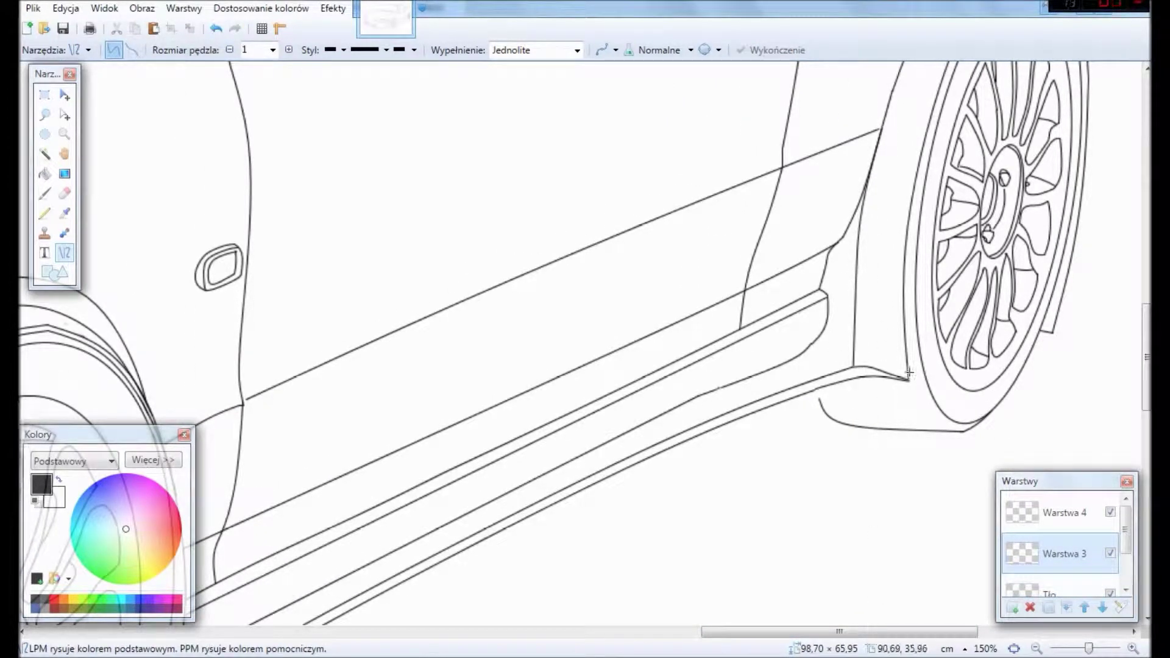
On layer Warstwa 4, draw a curve about 4.3 cm long from the rear wheel arch's peak over the tyre and down its rear side.
scroll(724, 446, right, 2)
scroll(724, 447, up, 4)
scroll(724, 447, right, 3)
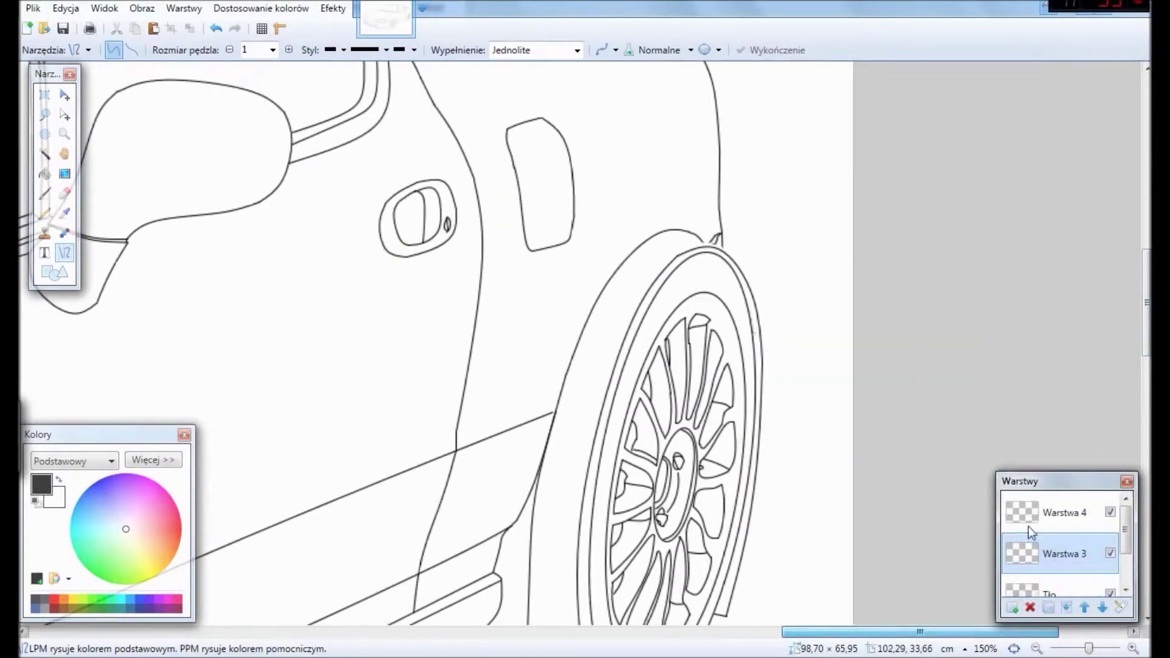
click(1029, 518)
scroll(769, 340, up, 2)
drag(749, 305, 571, 117)
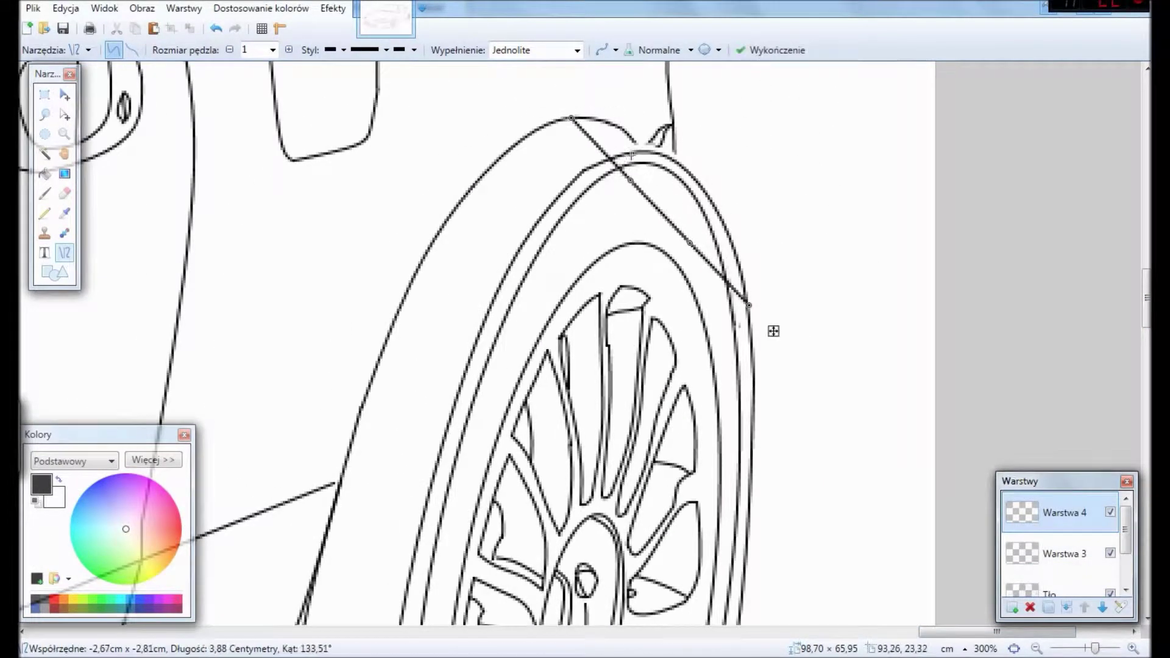
drag(631, 180, 656, 146)
drag(690, 242, 709, 194)
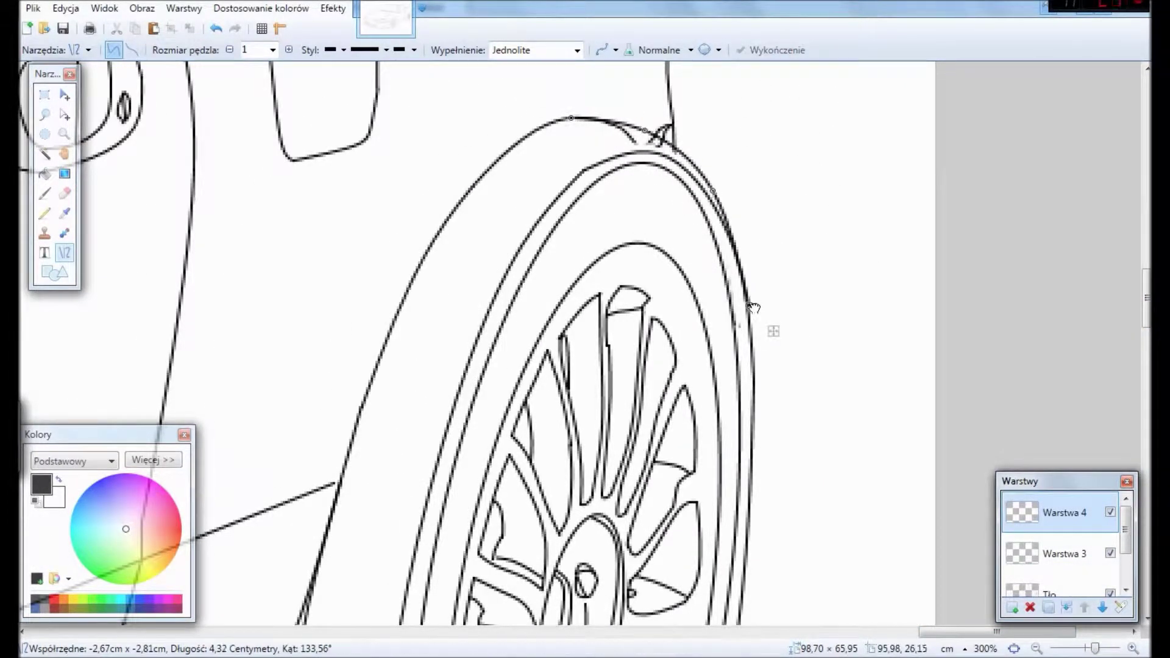
key(Return)
On layer Tło, erase the leftover arch and body lines above the rear tyre, inside the new arch curve.
click(1048, 590)
click(64, 194)
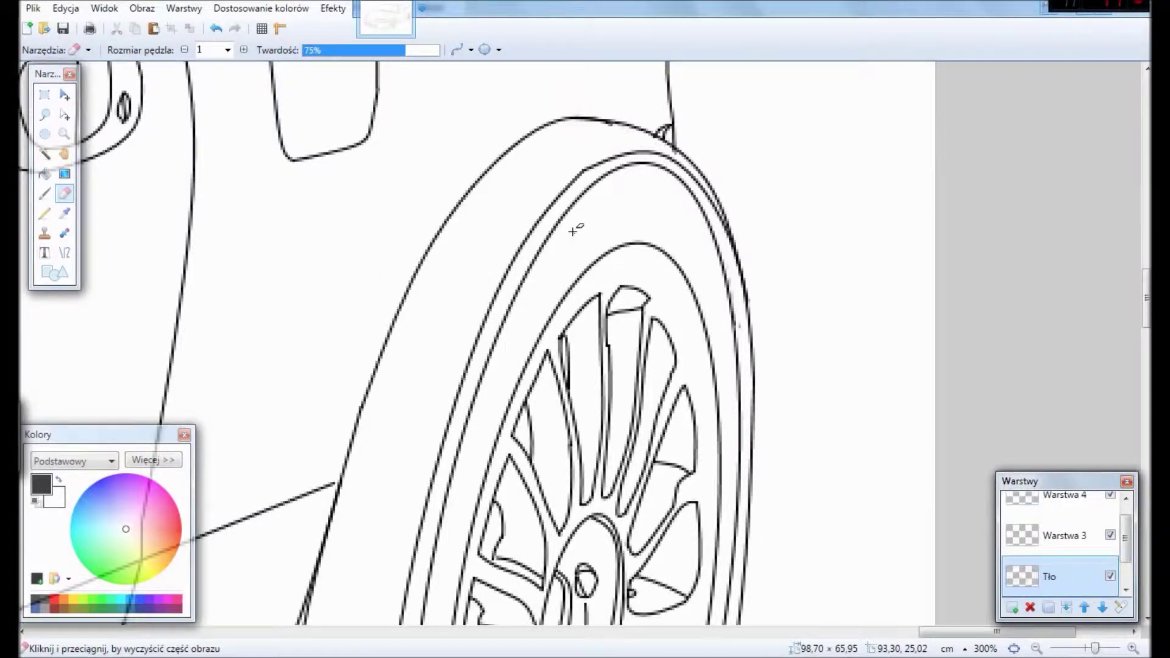
scroll(573, 231, down, 6)
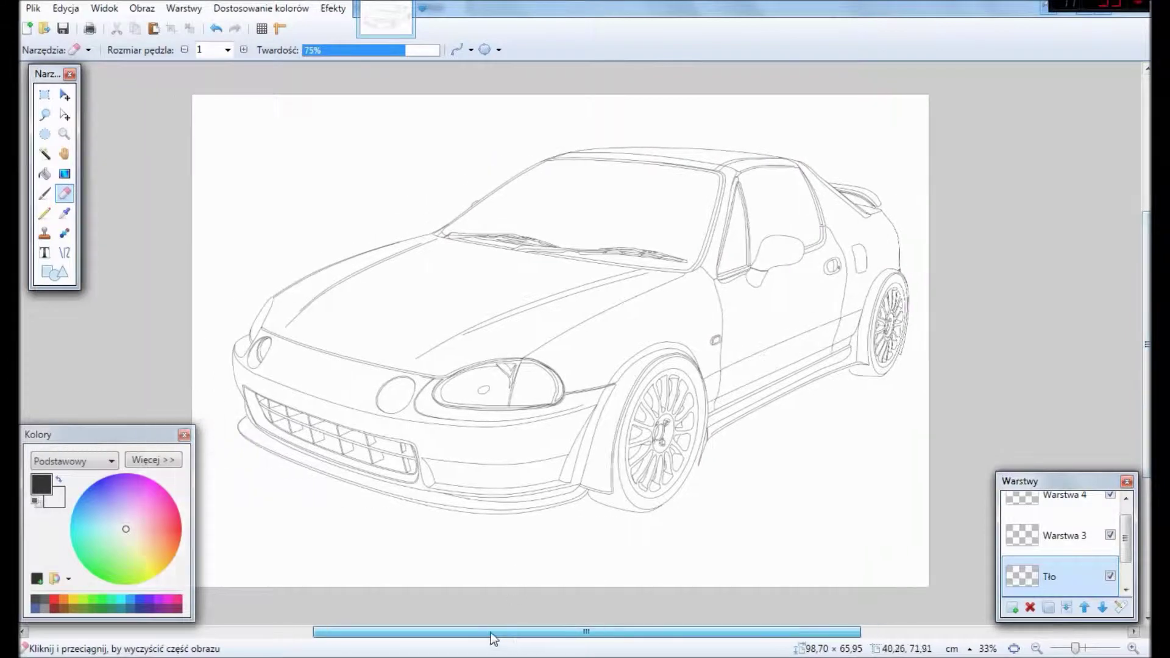
drag(494, 639, 489, 636)
scroll(927, 449, up, 1)
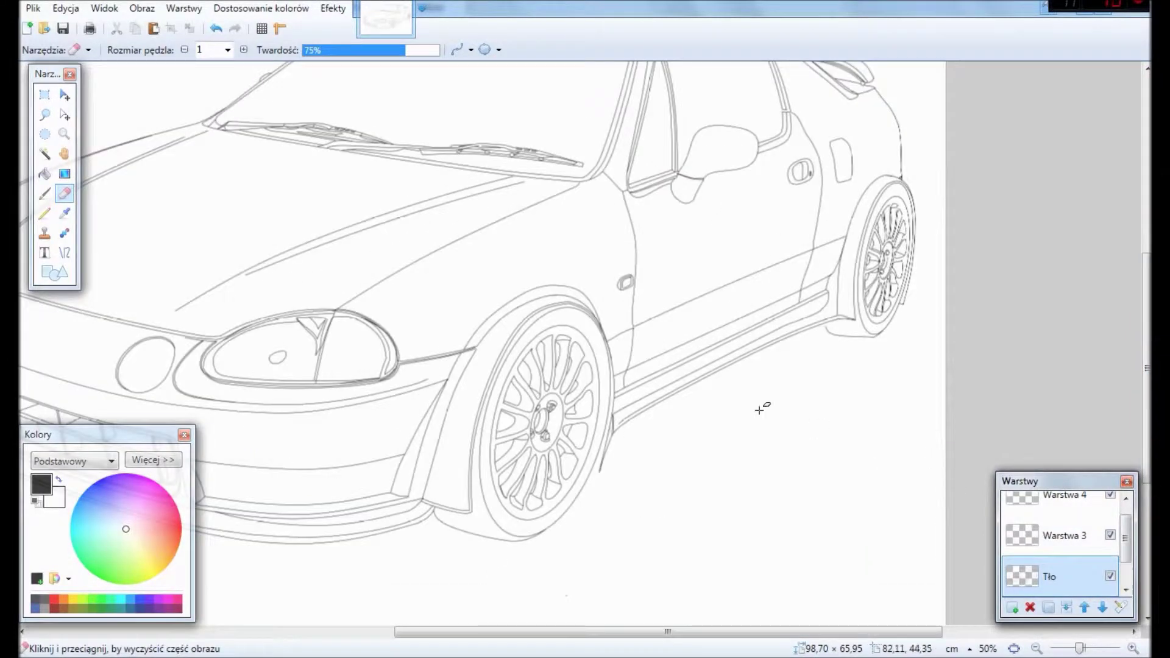
Add a new layer and draw a nearly horizontal line rearward from the front base of the rear spoiler.
scroll(760, 405, up, 3)
click(1013, 608)
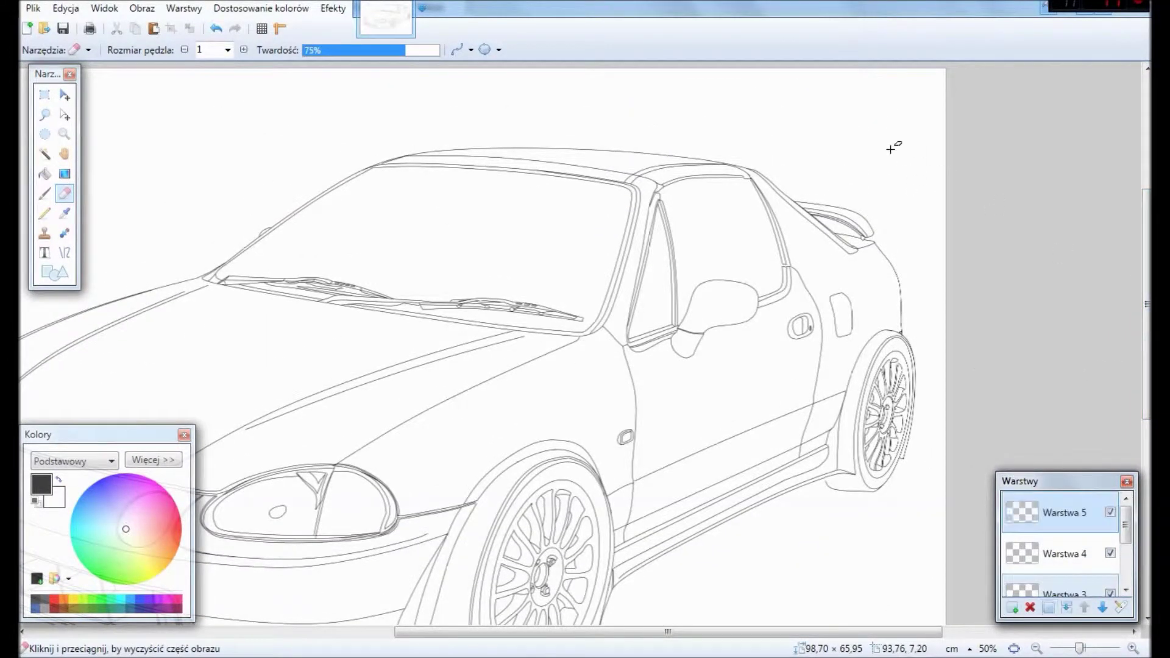
scroll(892, 148, up, 3)
key(o)
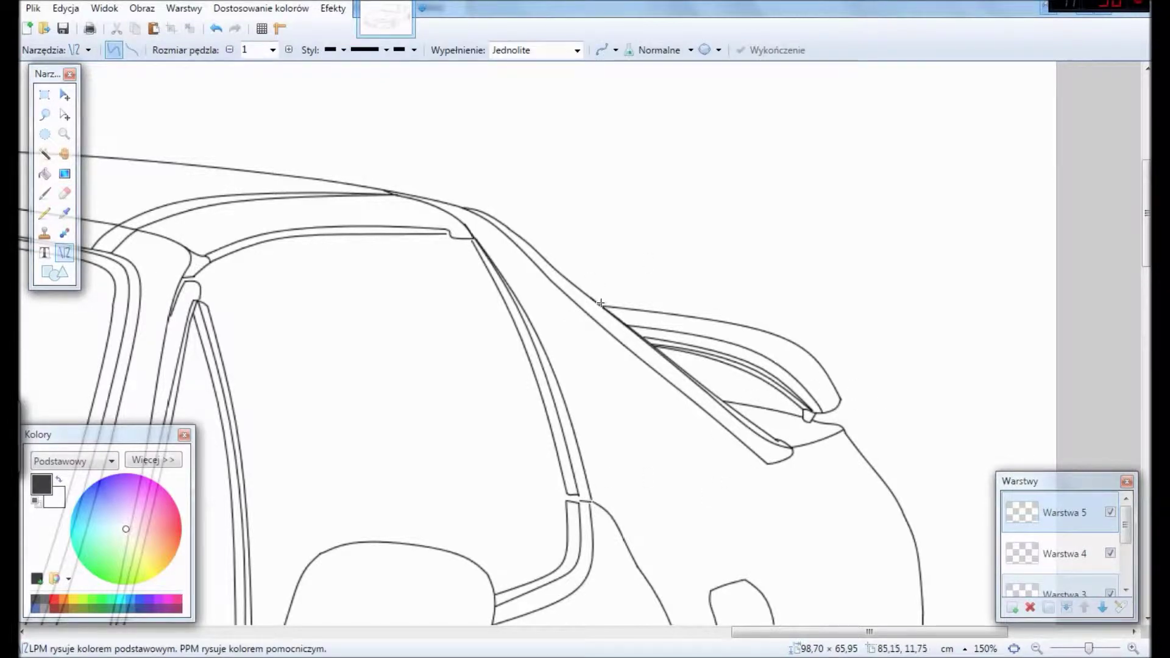
mouse_move(820, 309)
mouse_down()
mouse_move(854, 311)
mouse_move(826, 309)
mouse_up()
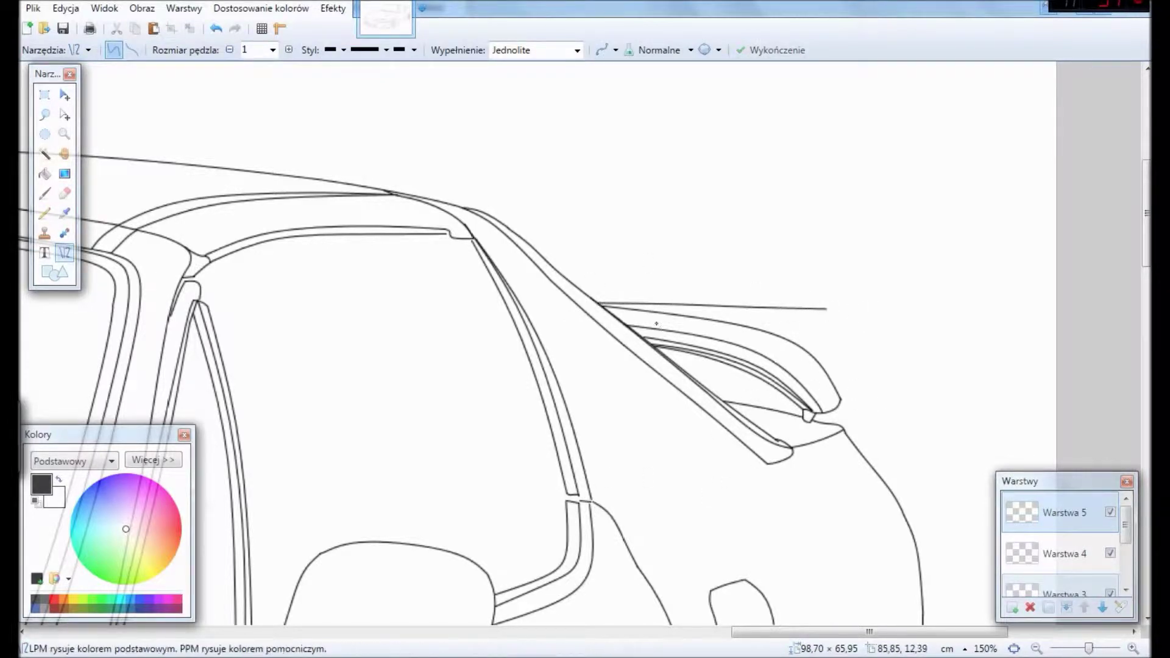
Draw the wing's slanted rear end, its two lower edge lines and a downward end plate with a doubled front edge.
key(Return)
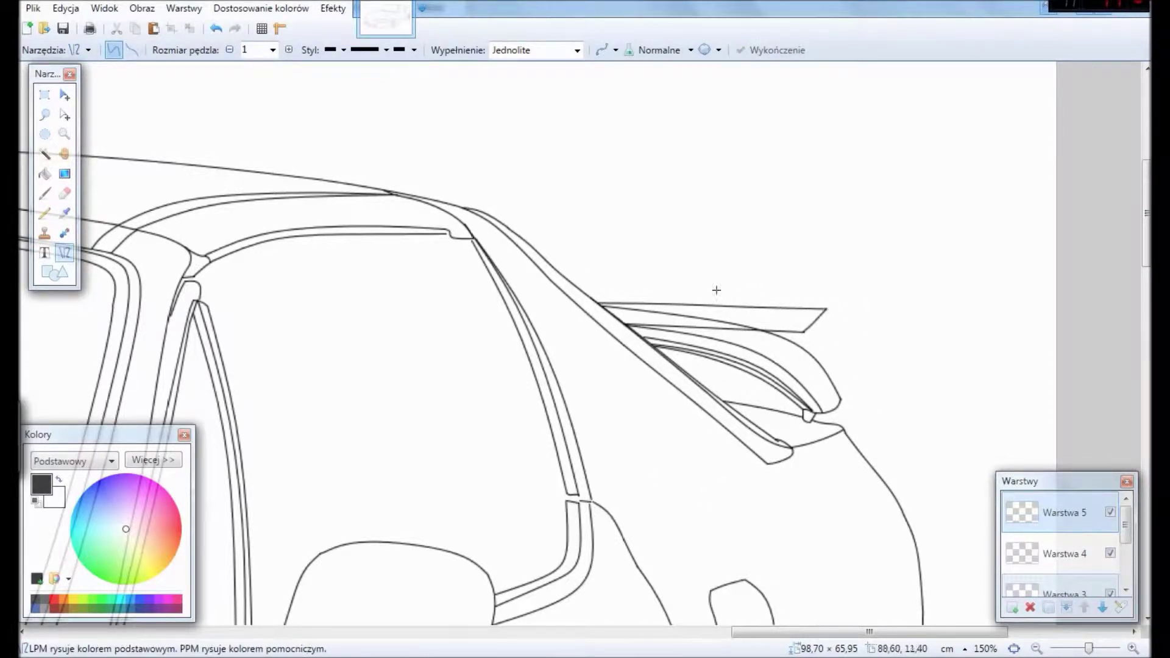
scroll(828, 309, up, 3)
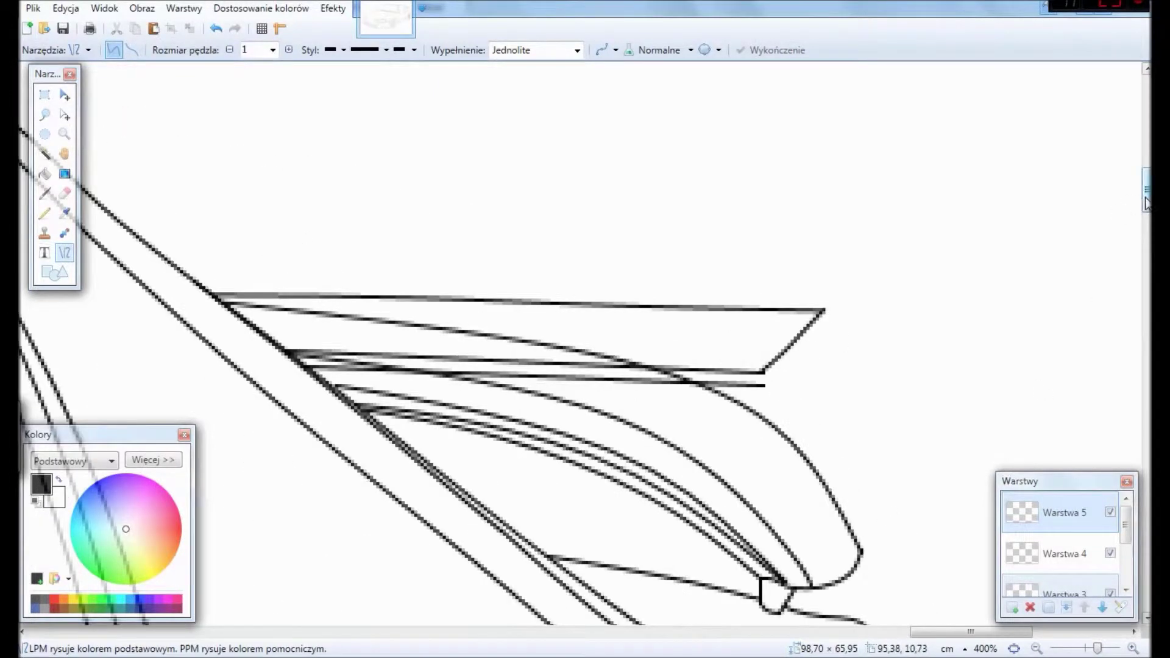
drag(1146, 203, 1146, 215)
drag(816, 312, 826, 158)
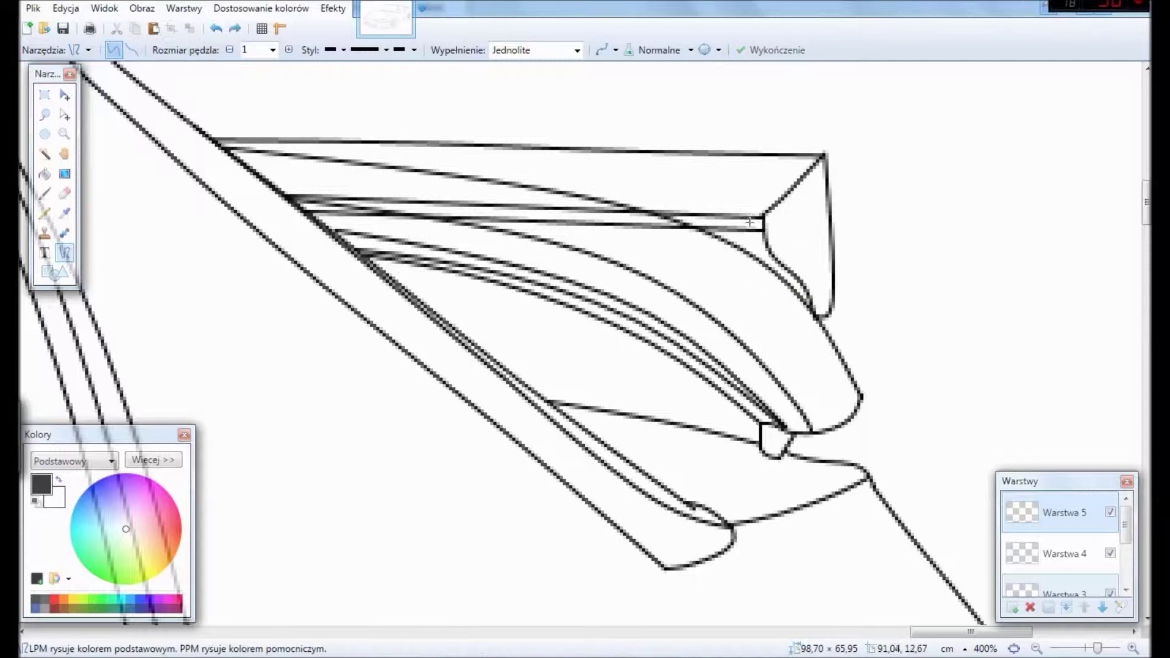
drag(752, 221, 756, 211)
key(Return)
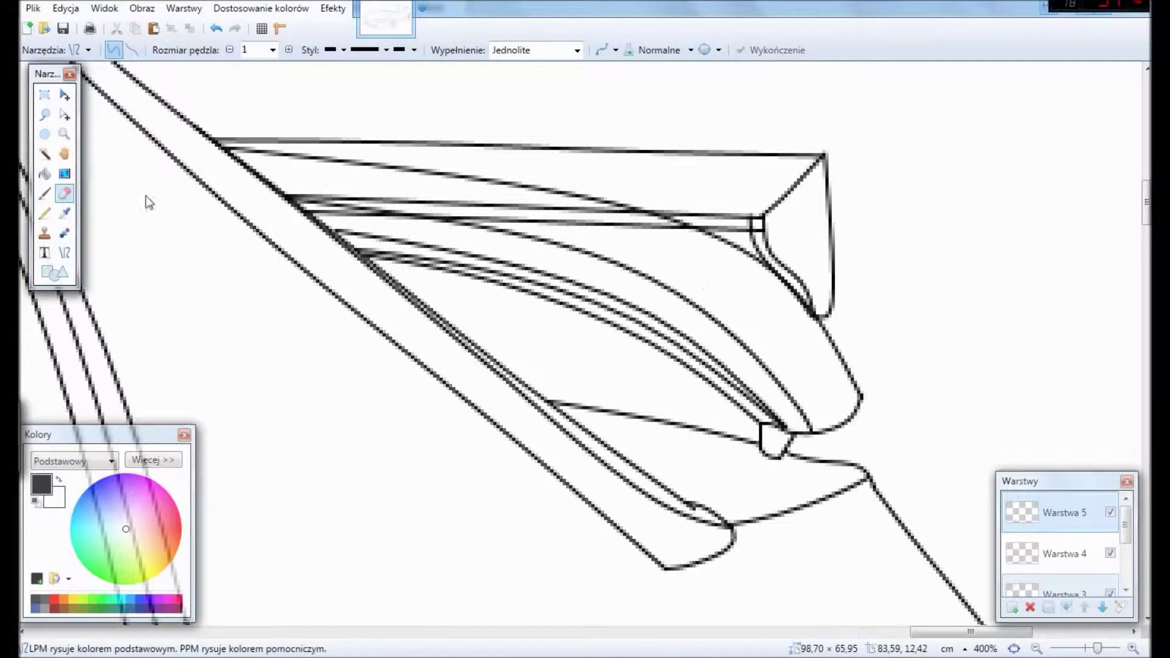
Clean up the line ends inside the end plate's front band and draw two curves from it up to the top corner.
key(e)
key(o)
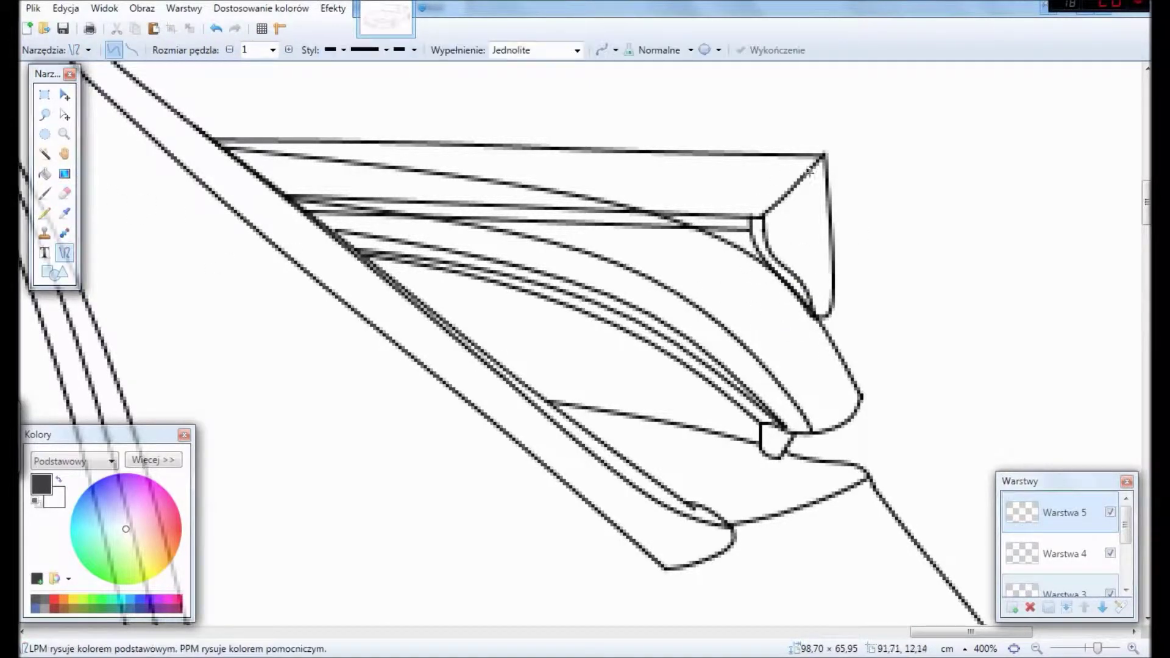
mouse_move(752, 220)
mouse_down()
mouse_move(793, 155)
mouse_move(780, 176)
mouse_move(796, 155)
mouse_move(823, 152)
mouse_up()
key(Return)
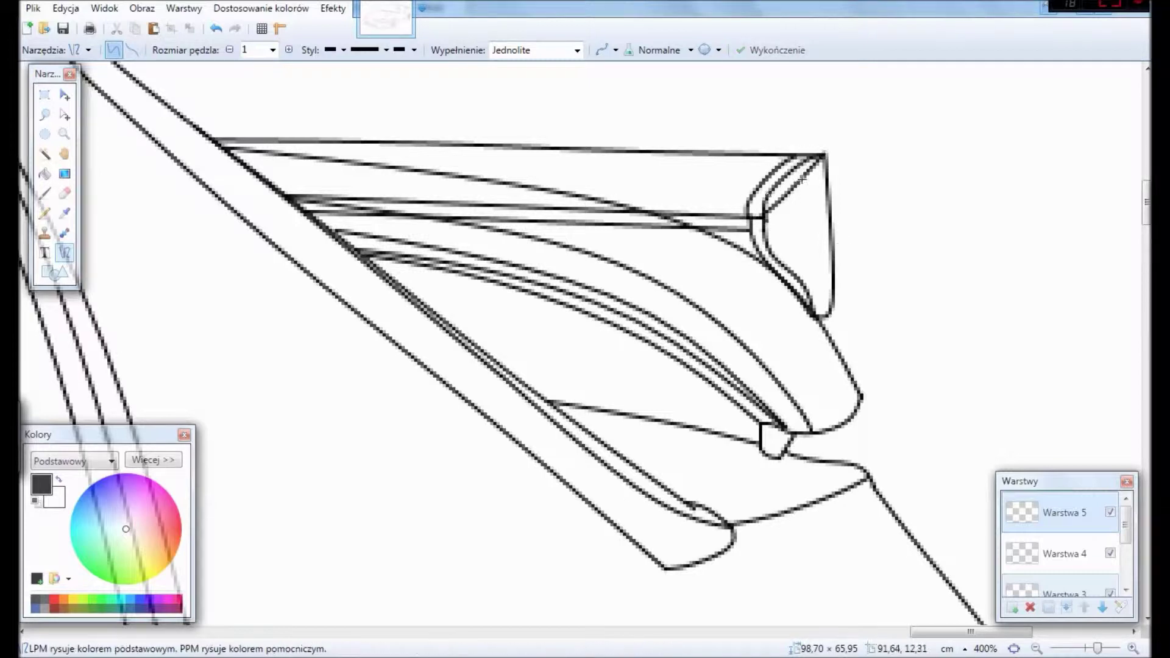
Erase the straight slanted line and the wing's upper line, and close the end plate's top with a line about 0.43 cm long.
key(e)
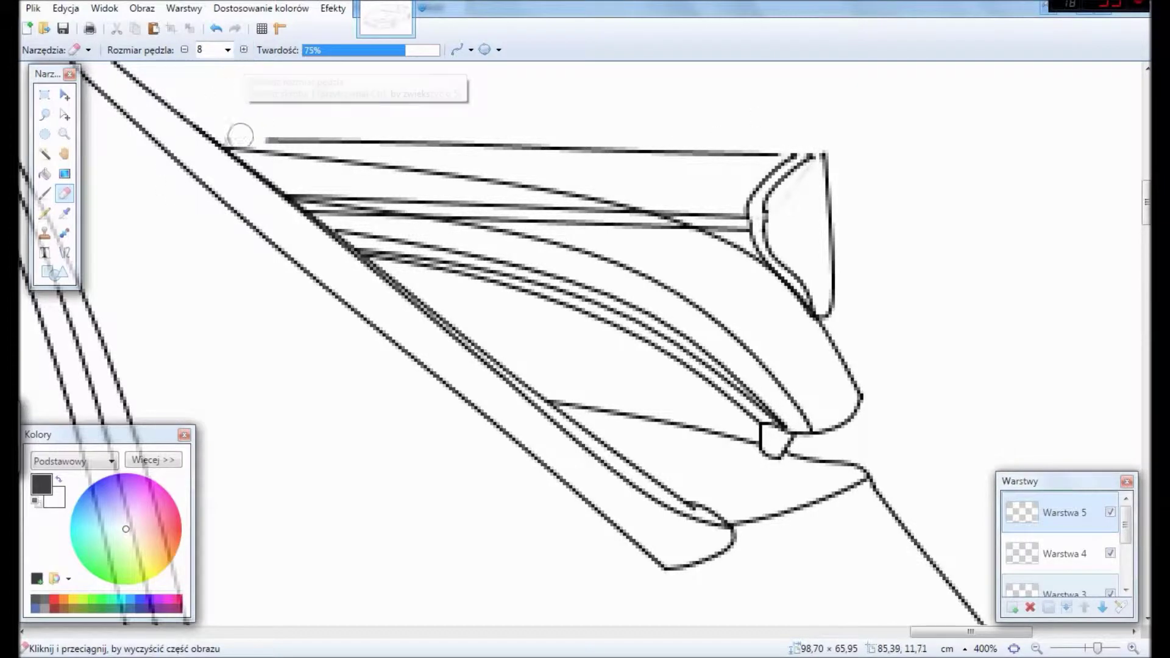
drag(274, 138, 615, 139)
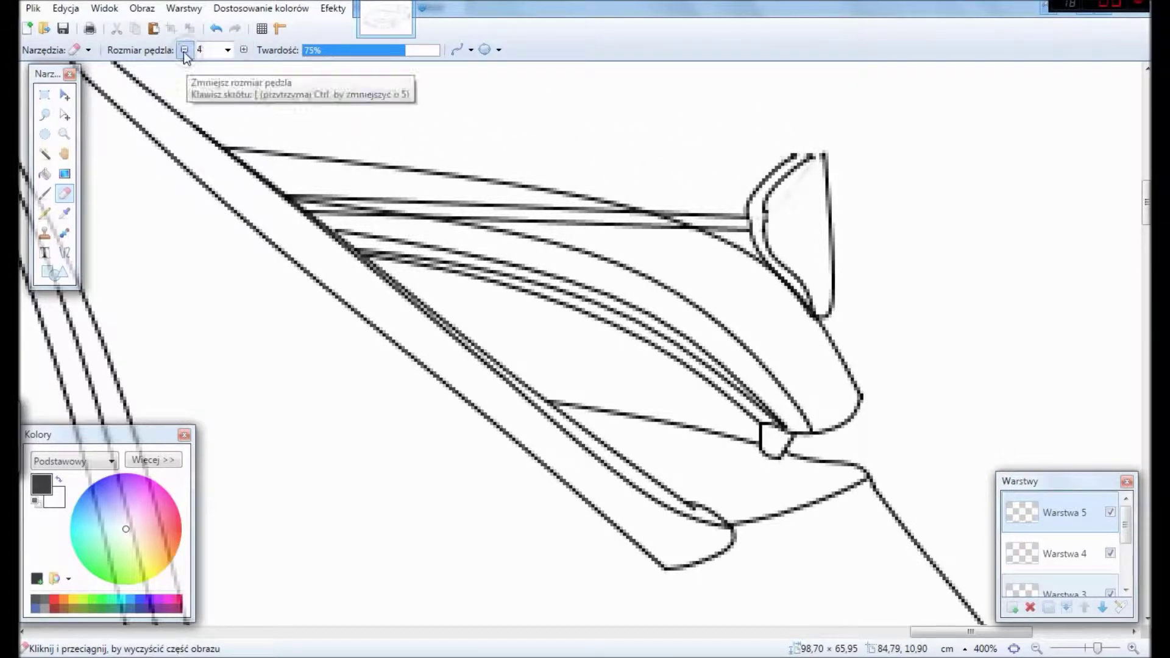
click(64, 252)
drag(791, 155, 824, 154)
scroll(564, 246, up, 4)
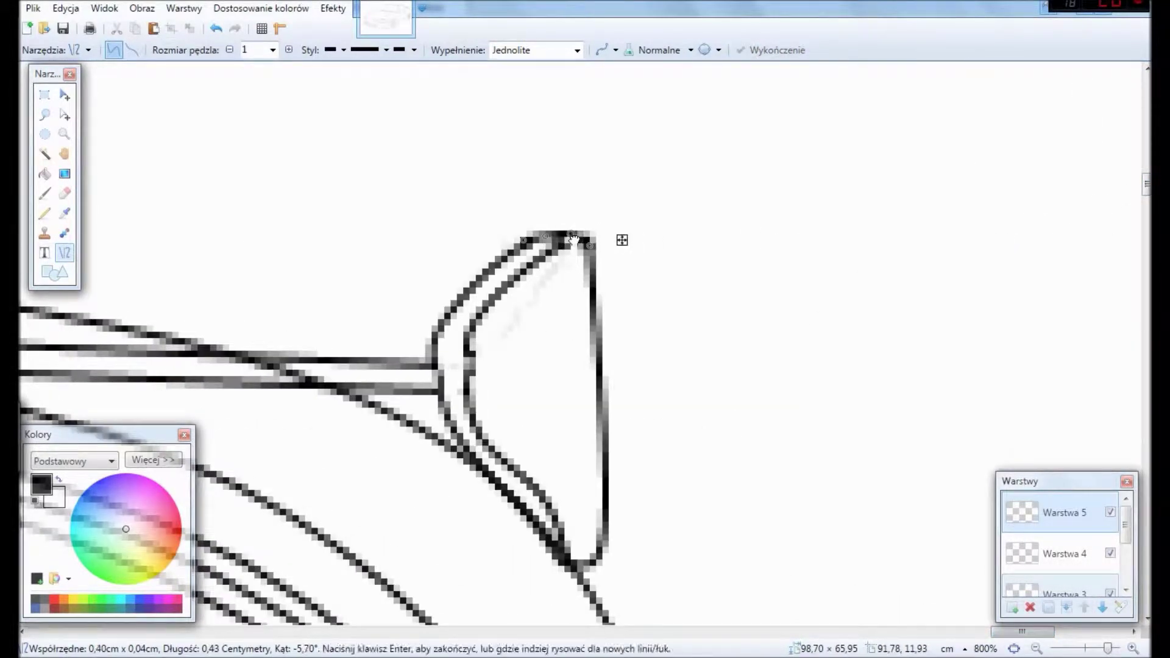
key(Return)
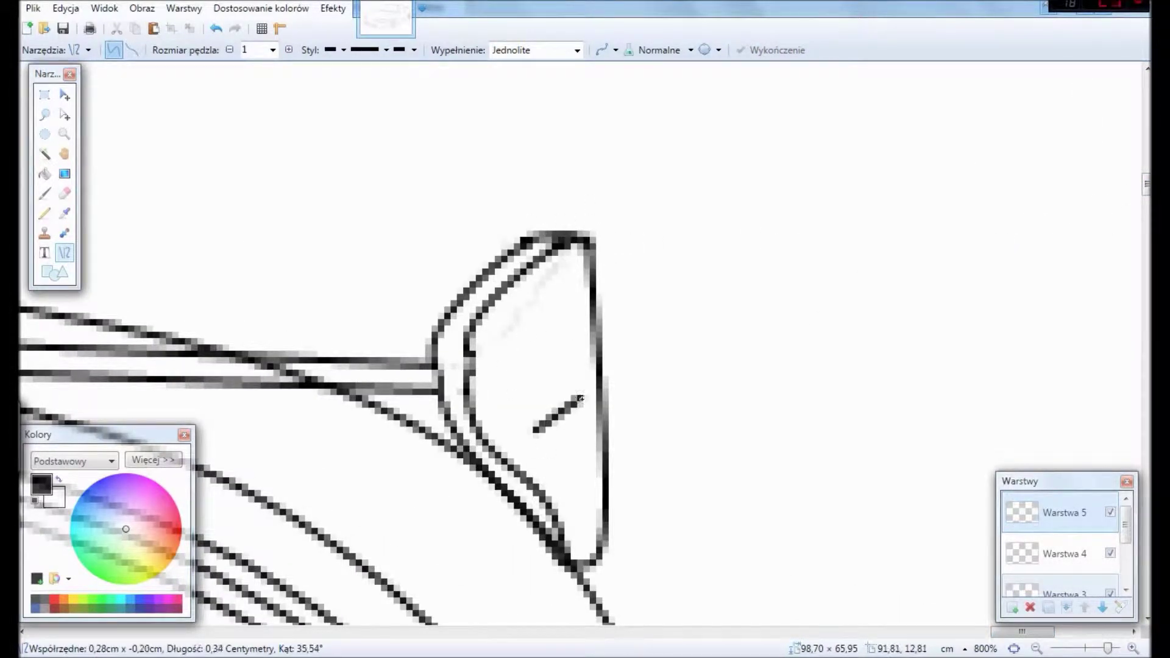
Draw three small triangular cutouts of decreasing size down the rear side of the end plate.
drag(581, 399, 581, 398)
drag(535, 430, 556, 443)
drag(557, 443, 580, 423)
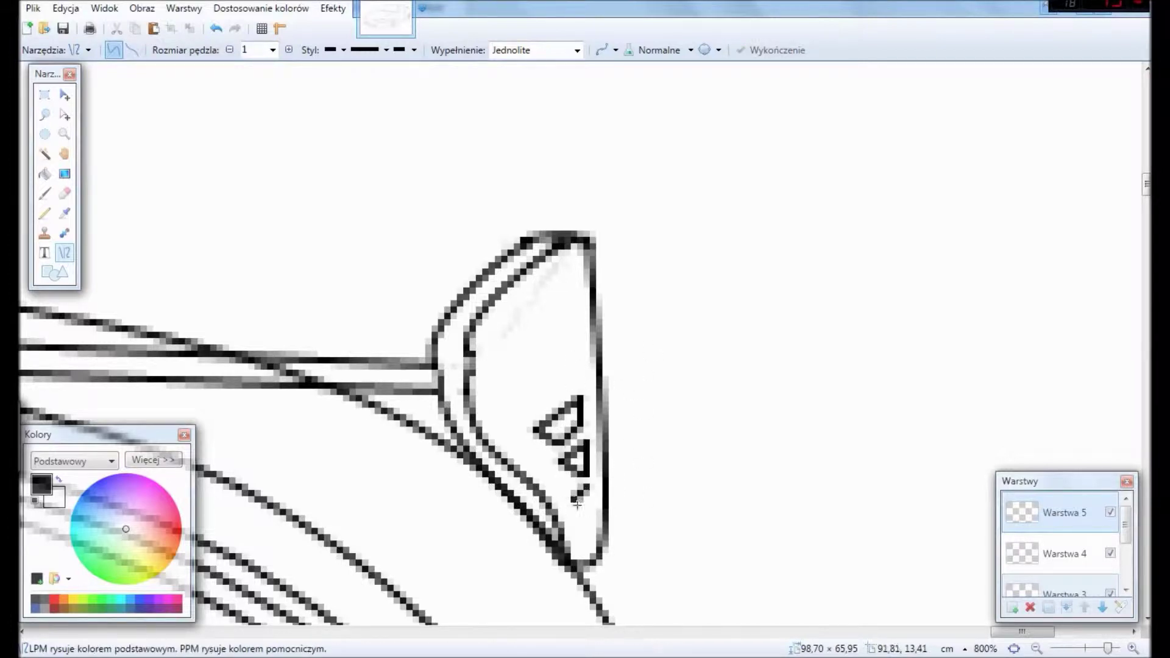
key(Return)
Draw the wing's upper line, about 6.42 cm long, between the car body's edge and the top of the end plate.
scroll(665, 468, down, 4)
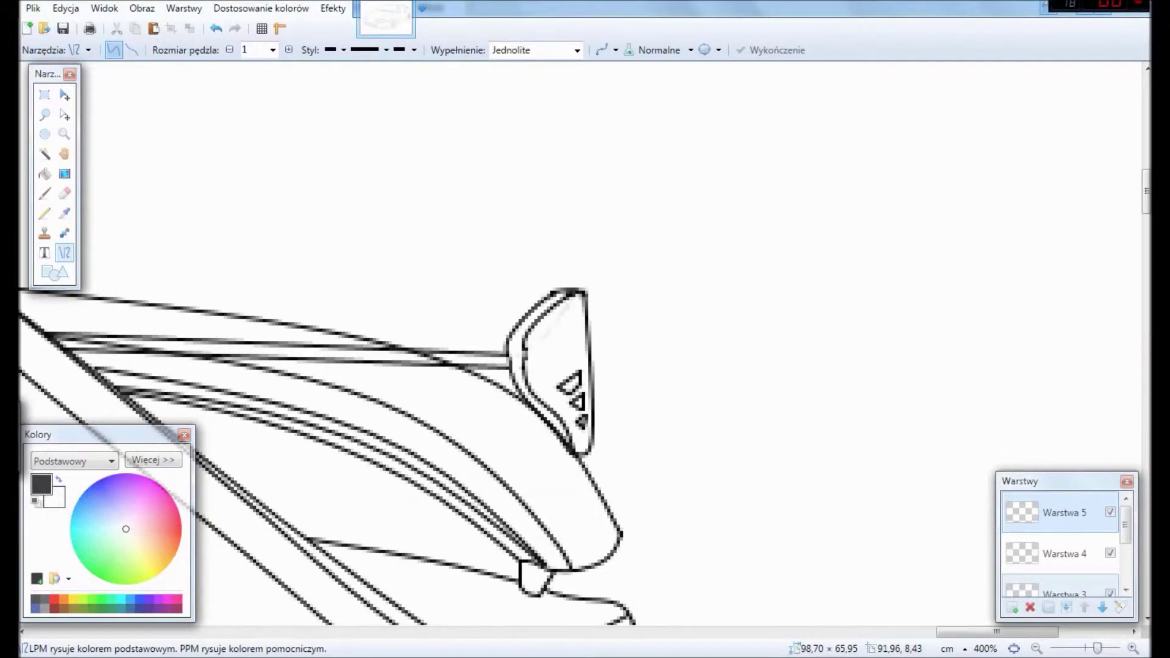
drag(606, 323, 280, 284)
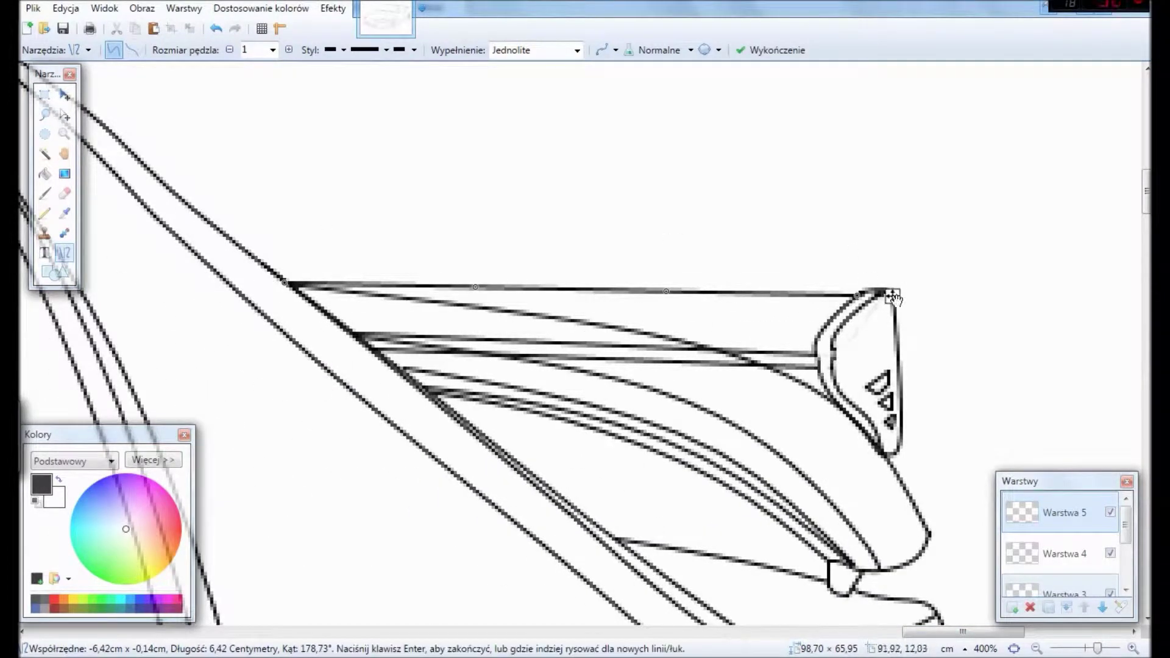
key(Return)
key(e)
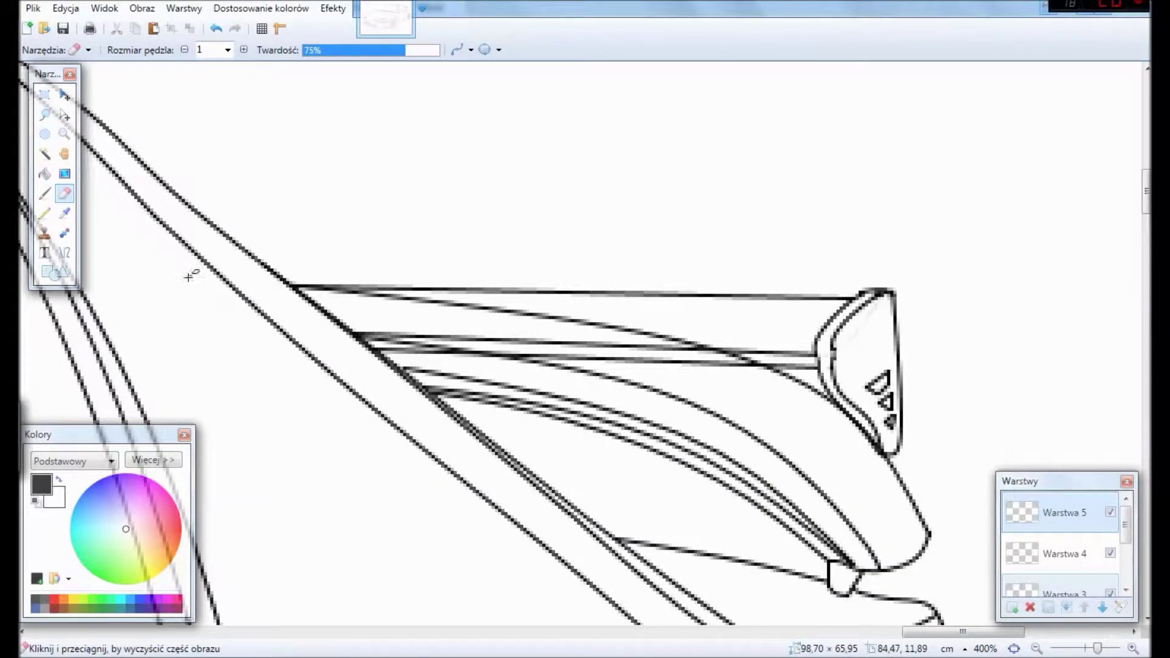
Draw a support strut from the wing's lower edge down to the car body, with a curved front edge and a rounded base.
scroll(926, 223, down, 1)
scroll(926, 223, up, 1)
scroll(602, 412, up, 1)
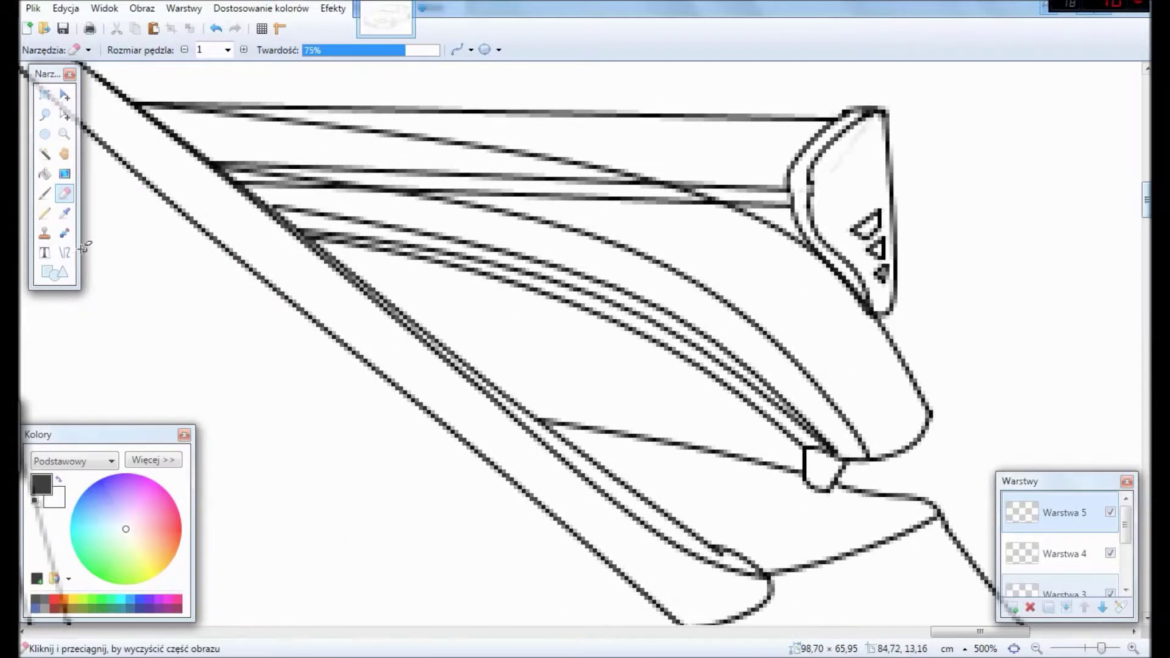
key(o)
drag(595, 428, 567, 423)
drag(571, 275, 572, 269)
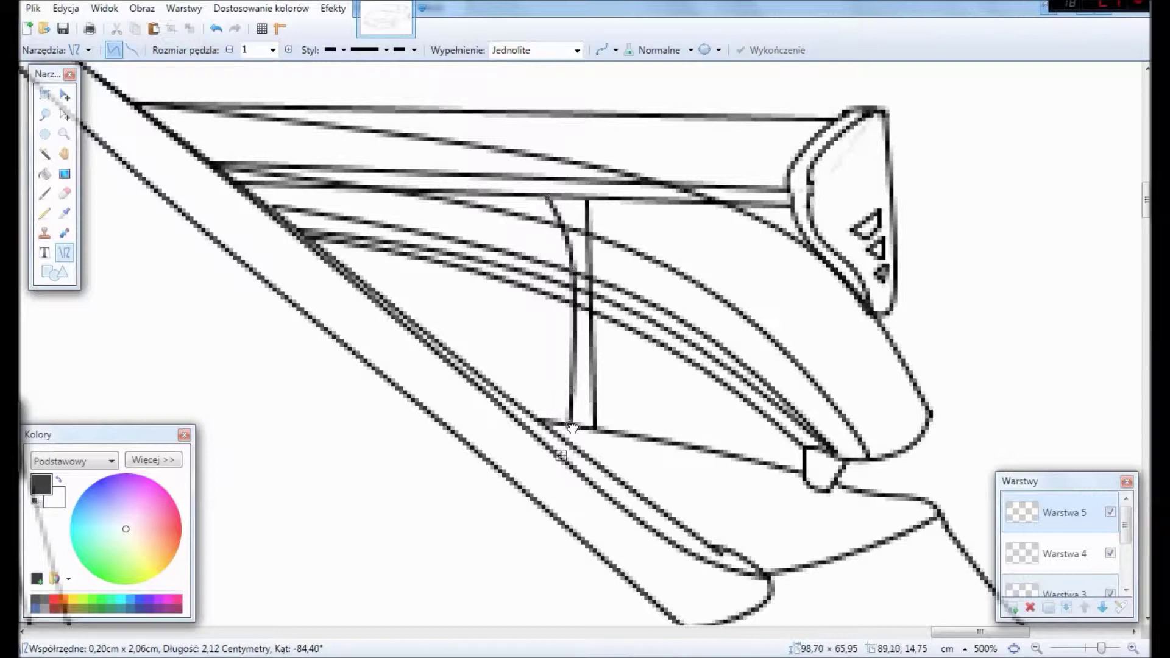
key(Return)
drag(590, 433, 627, 431)
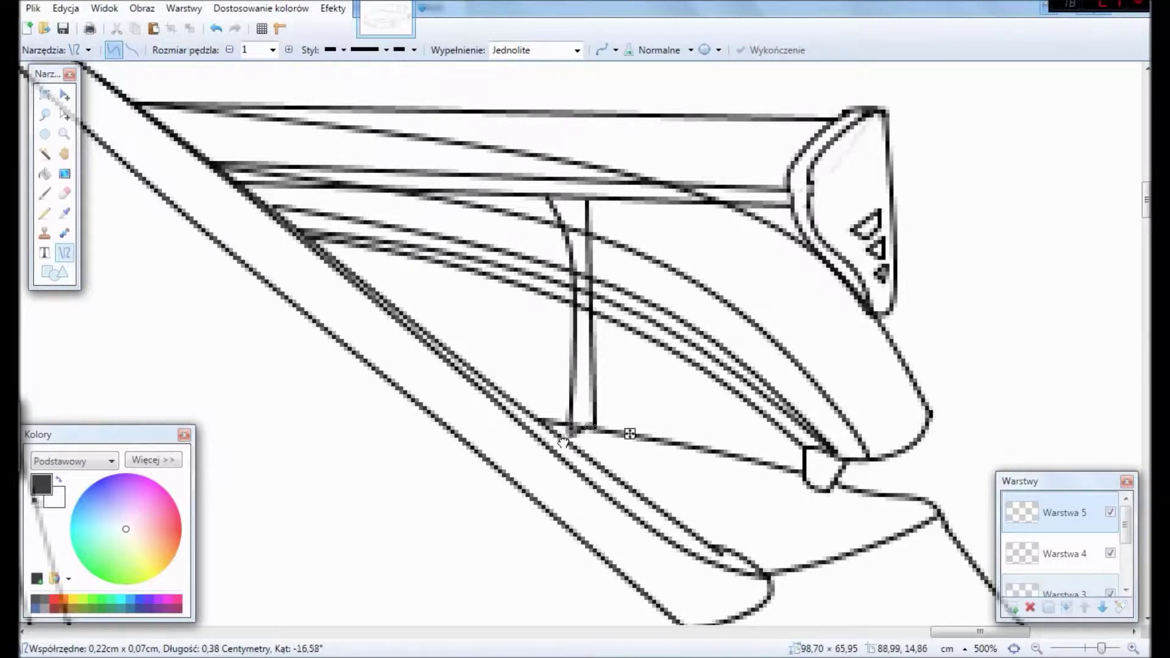
key(Return)
On layer Tło, erase the old spoiler with a size 11 eraser and mend the gap in the body's upper edge line.
drag(1125, 540, 1128, 576)
click(1061, 537)
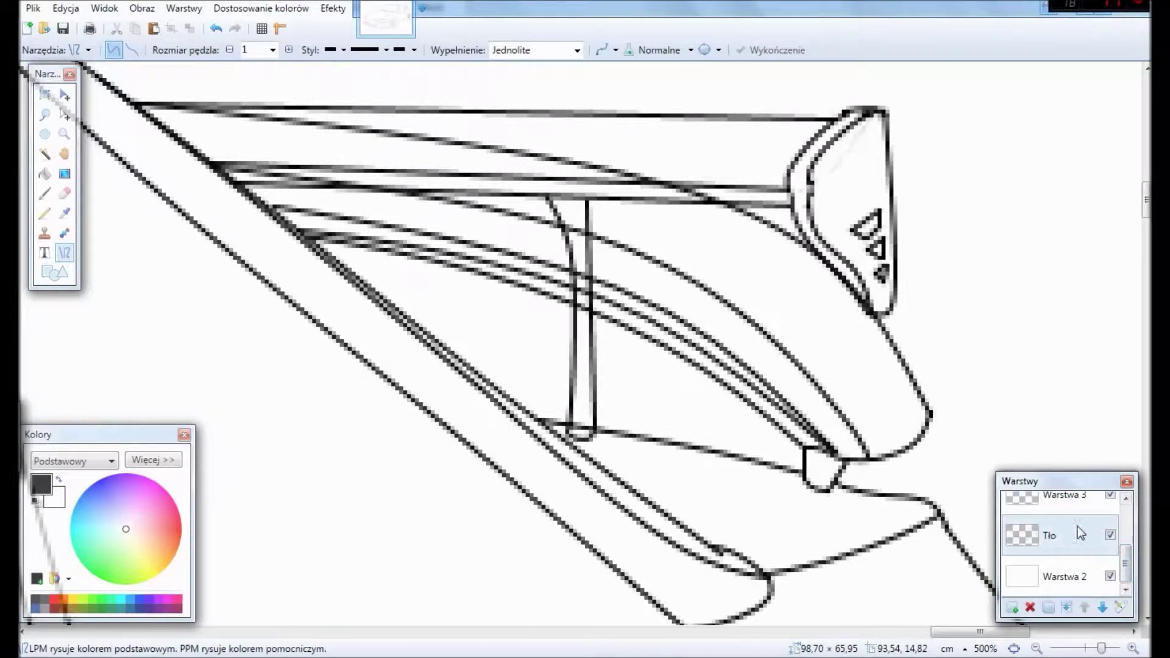
click(64, 193)
click(243, 50)
key(ctrl+minus)
key(ctrl+minus)
key(ctrl+minus)
key(ctrl+minus)
key(ctrl+minus)
scroll(596, 640, down, 5)
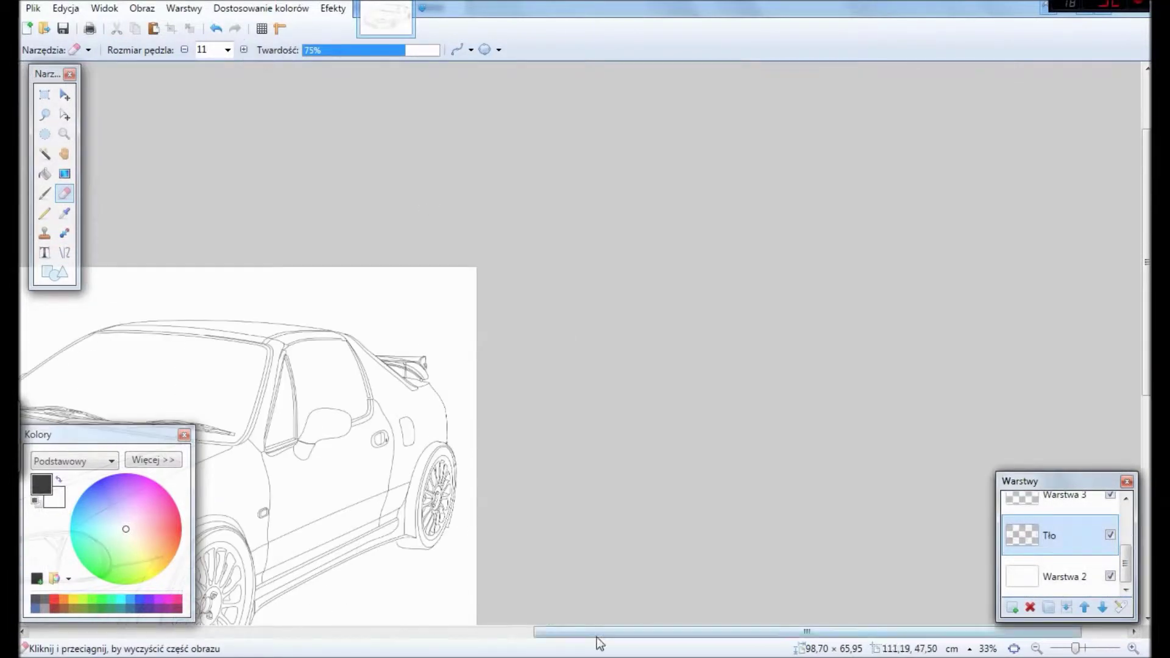
scroll(699, 595, up, 2)
scroll(727, 264, up, 6)
scroll(727, 264, up, 1)
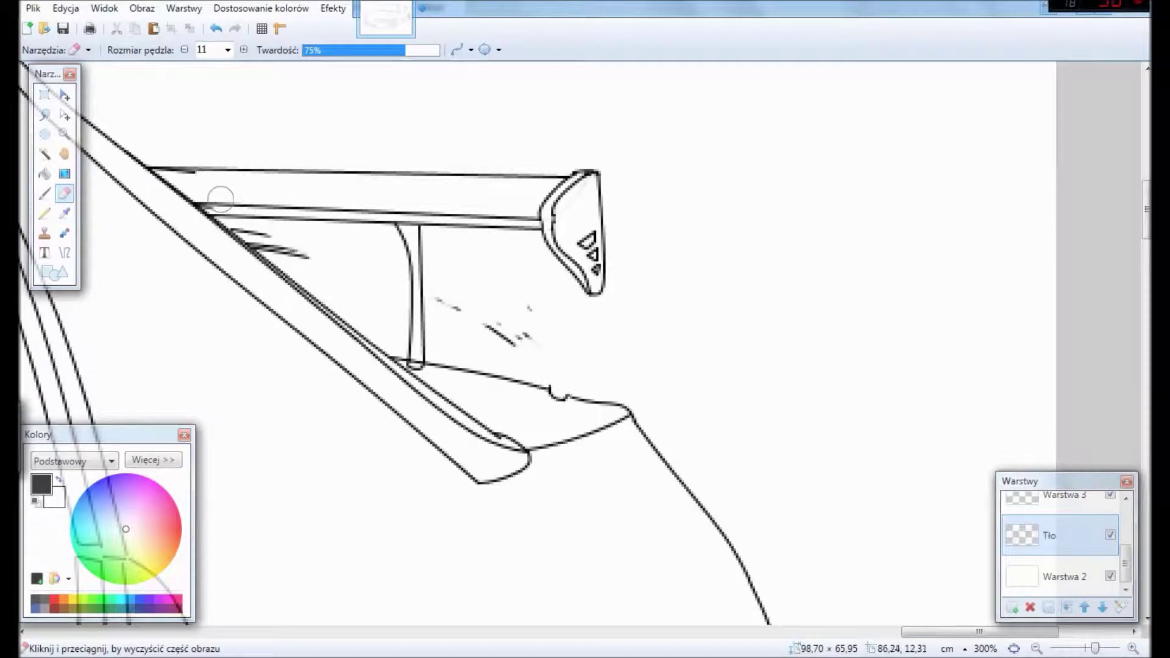
key(o)
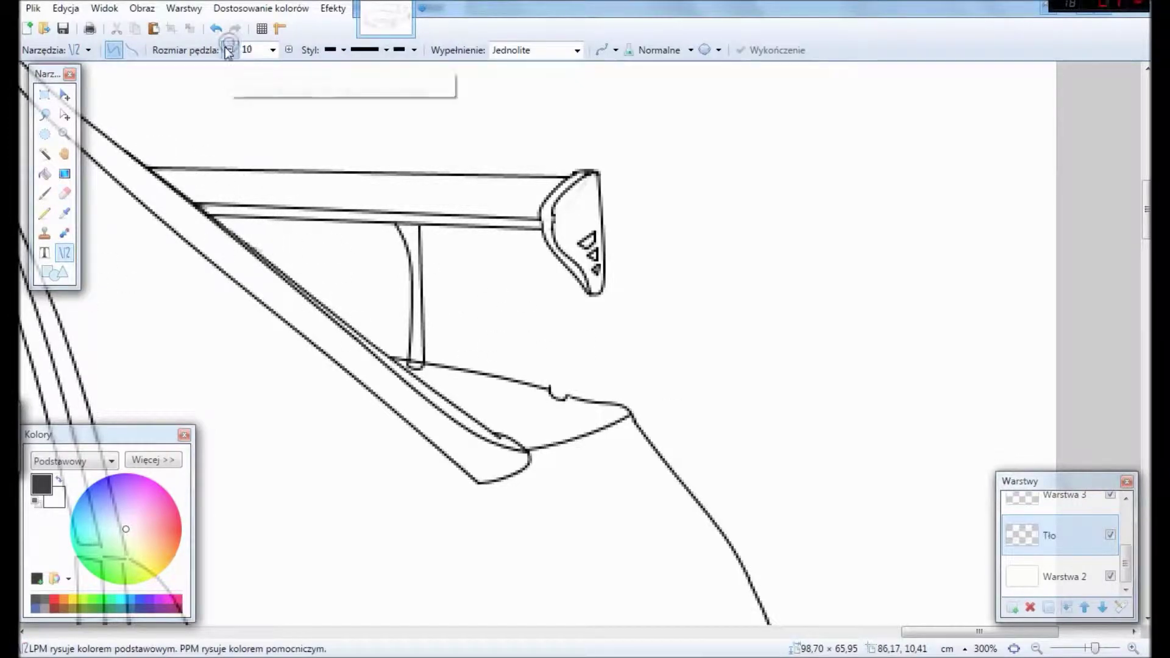
key(e)
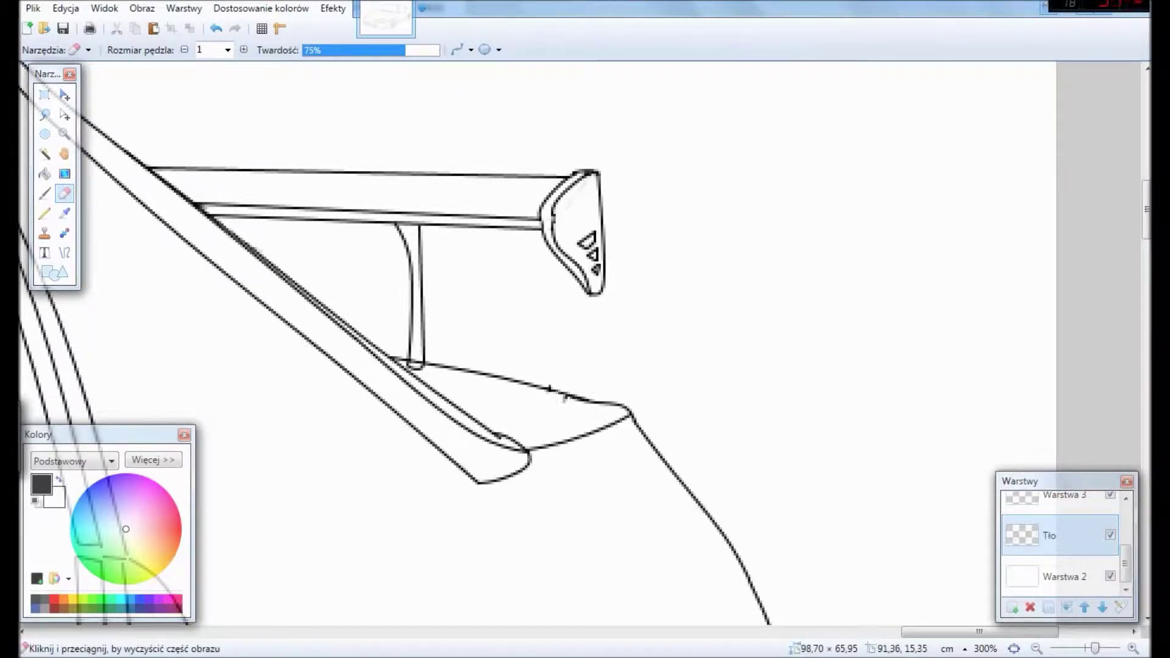
On layer Warstwa 5, select the new spoiler and enlarge the selection to about 17.04 × 8.40 cm, keeping it seated on the body.
scroll(528, 370, down, 6)
scroll(510, 637, up, 2)
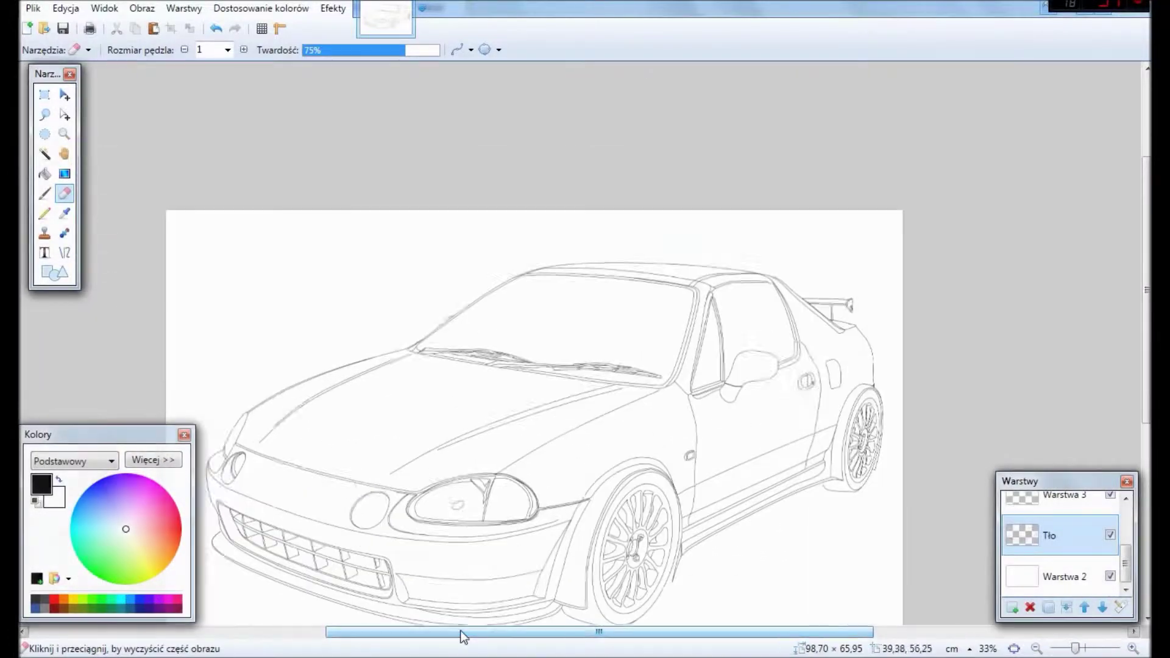
scroll(1127, 562, up, 3)
scroll(792, 244, up, 6)
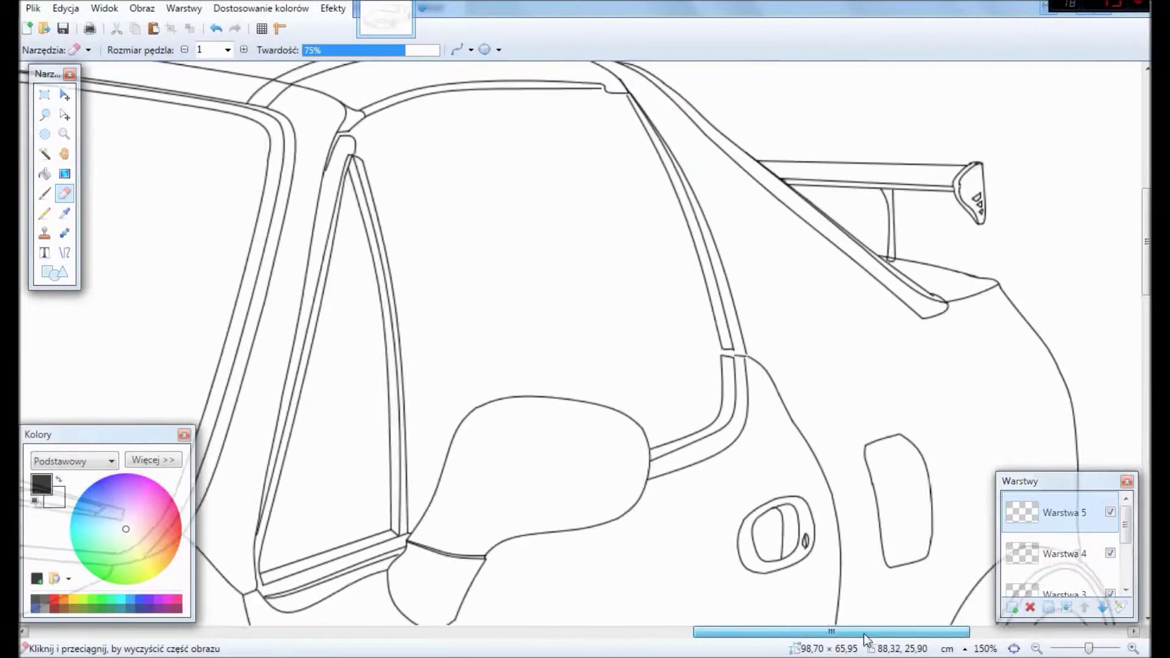
click(44, 97)
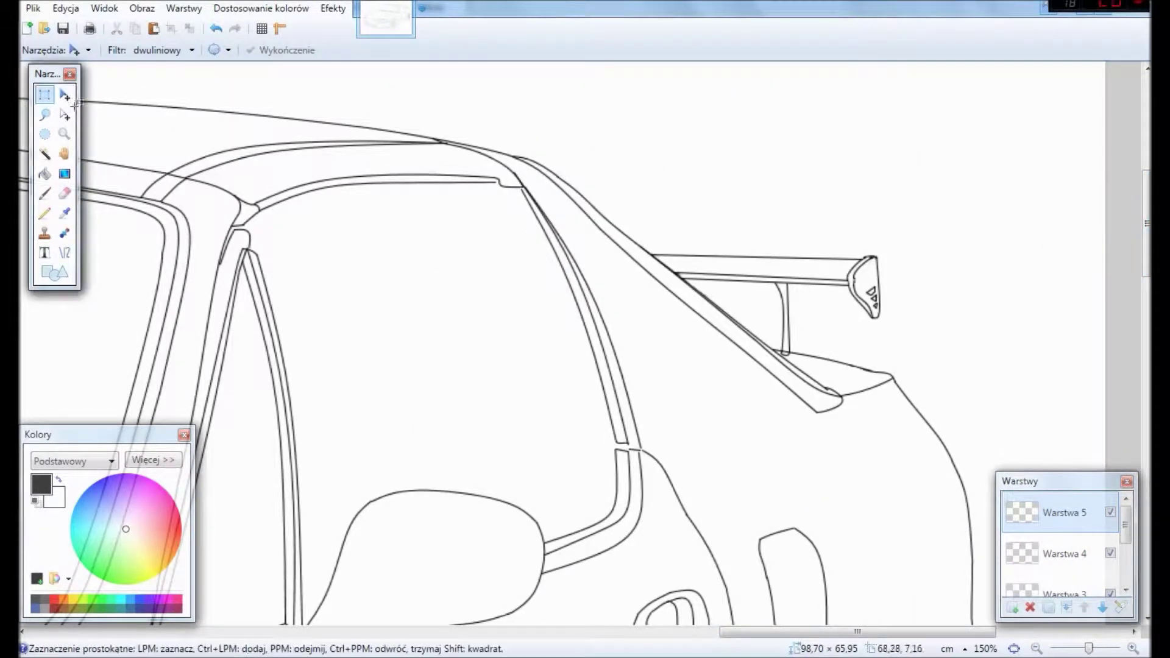
drag(572, 196, 982, 387)
key(m)
drag(1025, 192, 894, 271)
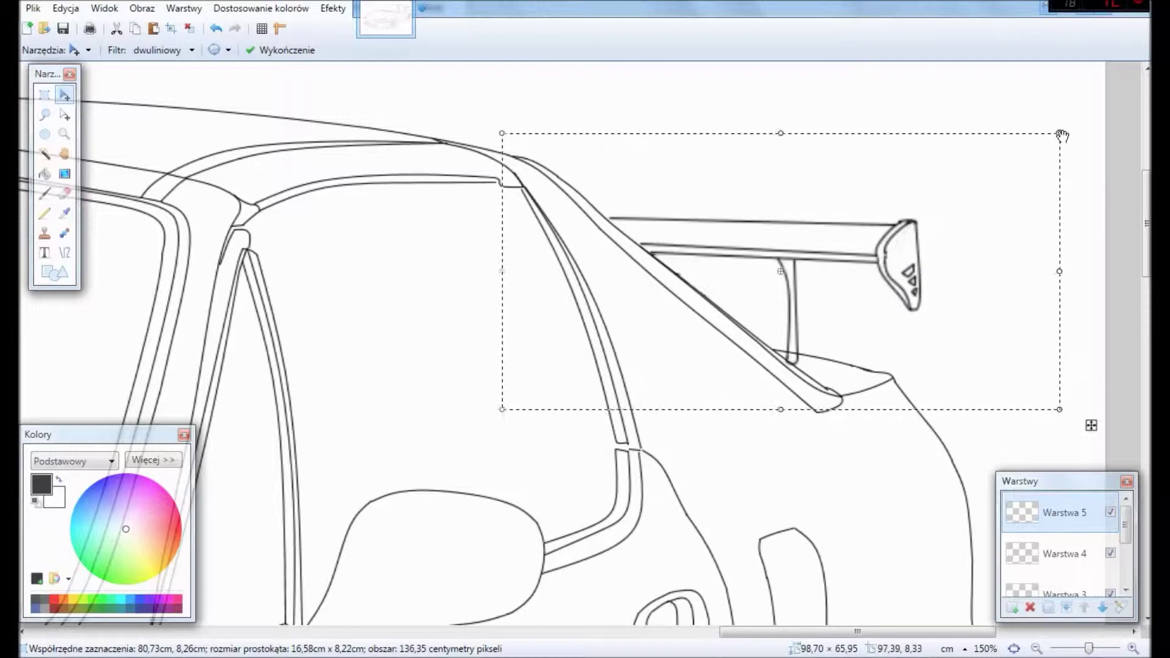
drag(1063, 130, 909, 243)
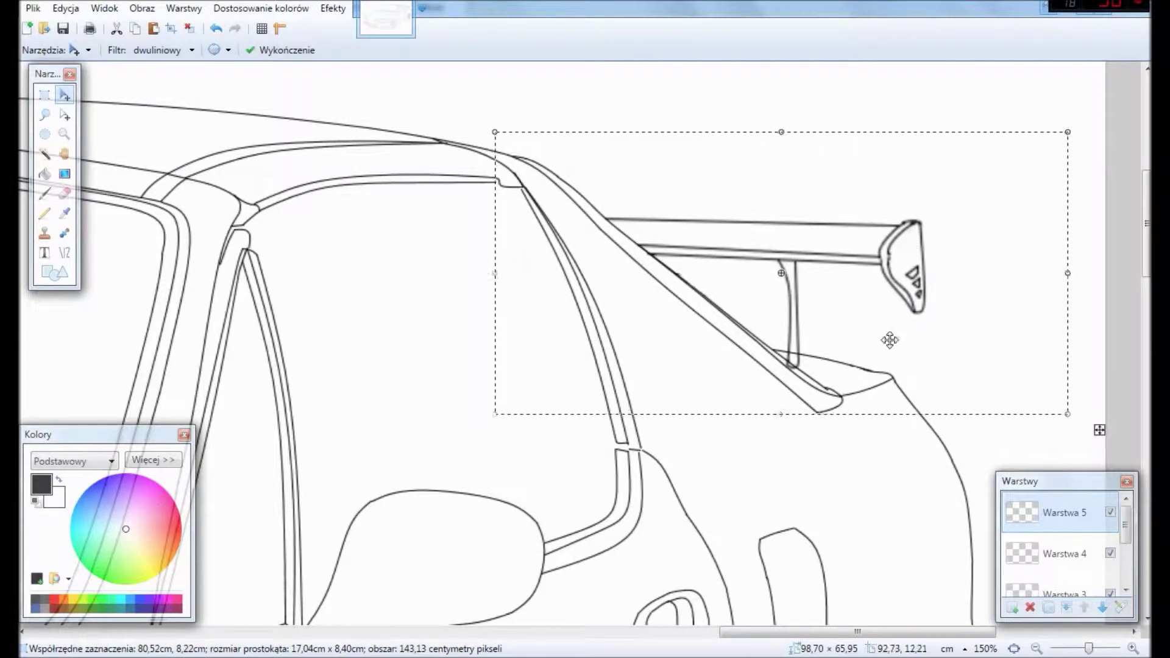
Add a new layer, clear the selection and trace the enlarged wing's upper and two lower edge lines with a size 1 line.
key(ctrl+shift+n)
key(ctrl+d)
key(o)
scroll(786, 238, up, 2)
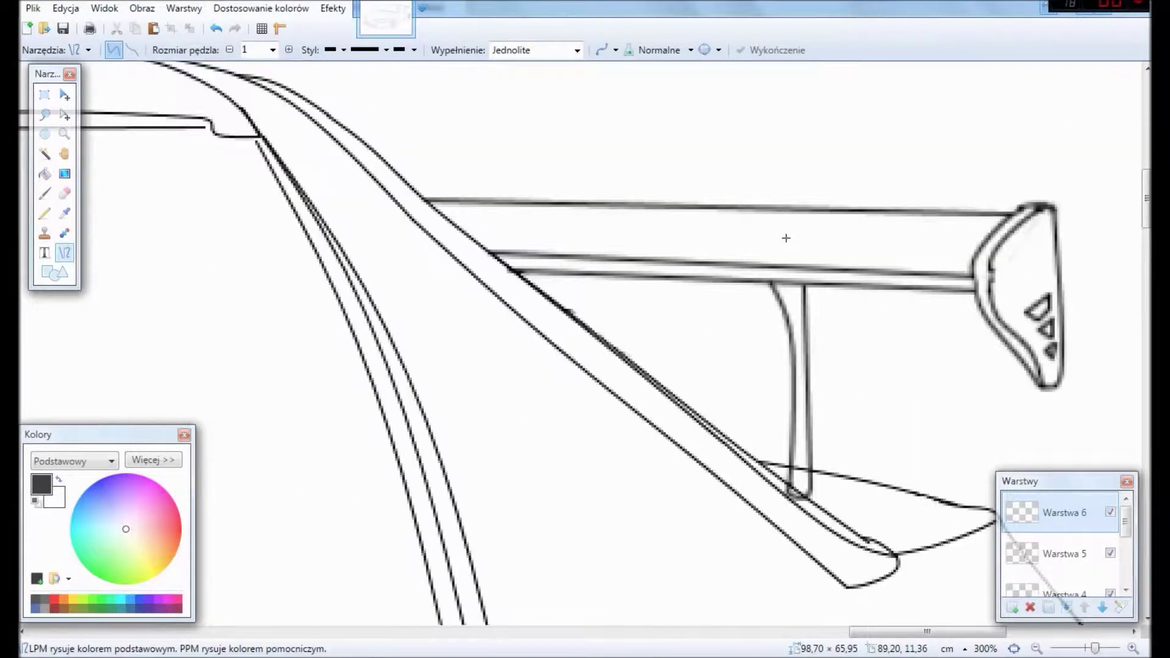
drag(512, 269, 975, 288)
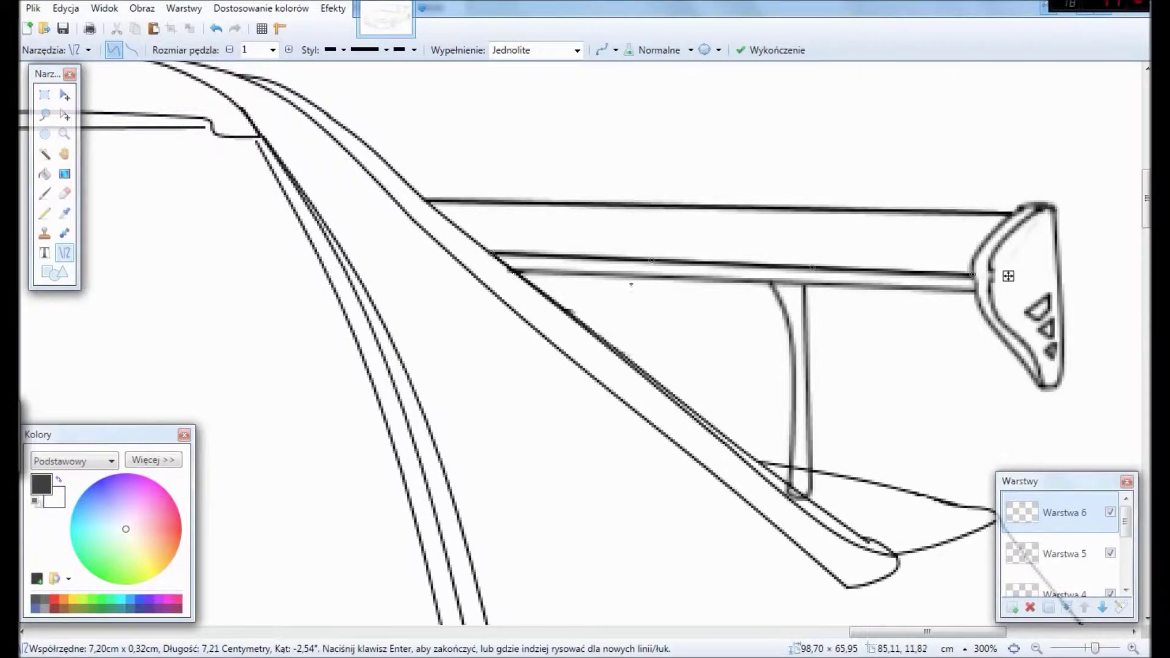
key(Return)
Trace the spoiler's support strut, bending its front line along the curve and adding its base and rear line.
scroll(421, 259, right, 5)
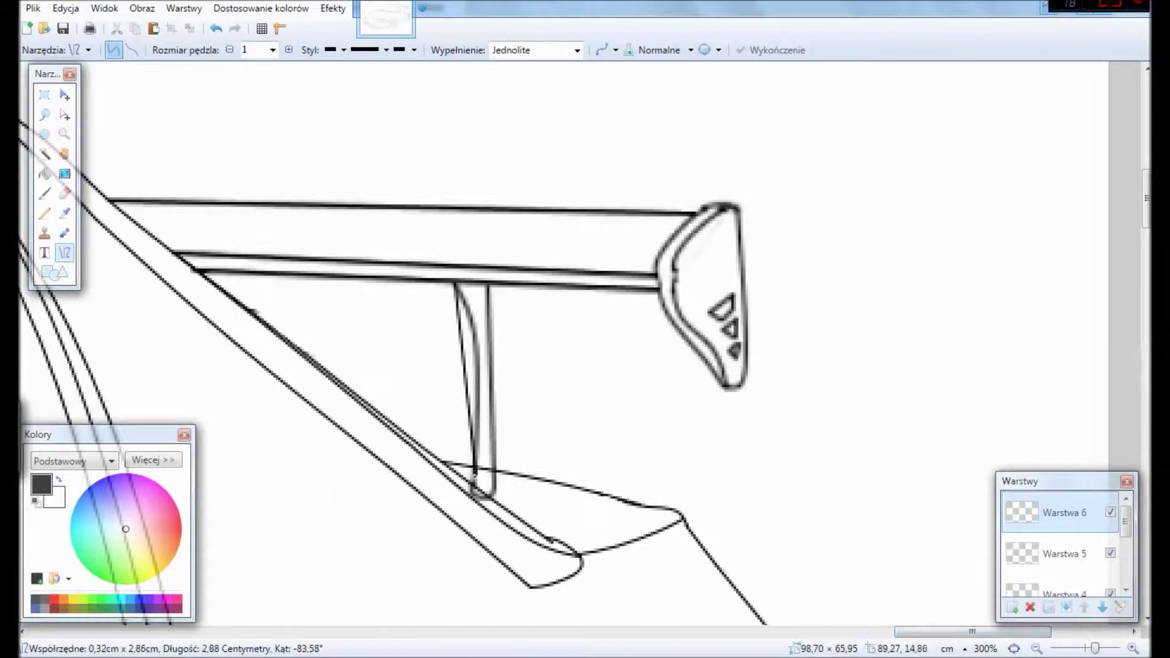
drag(475, 481, 475, 491)
drag(469, 366, 479, 378)
drag(495, 495, 487, 287)
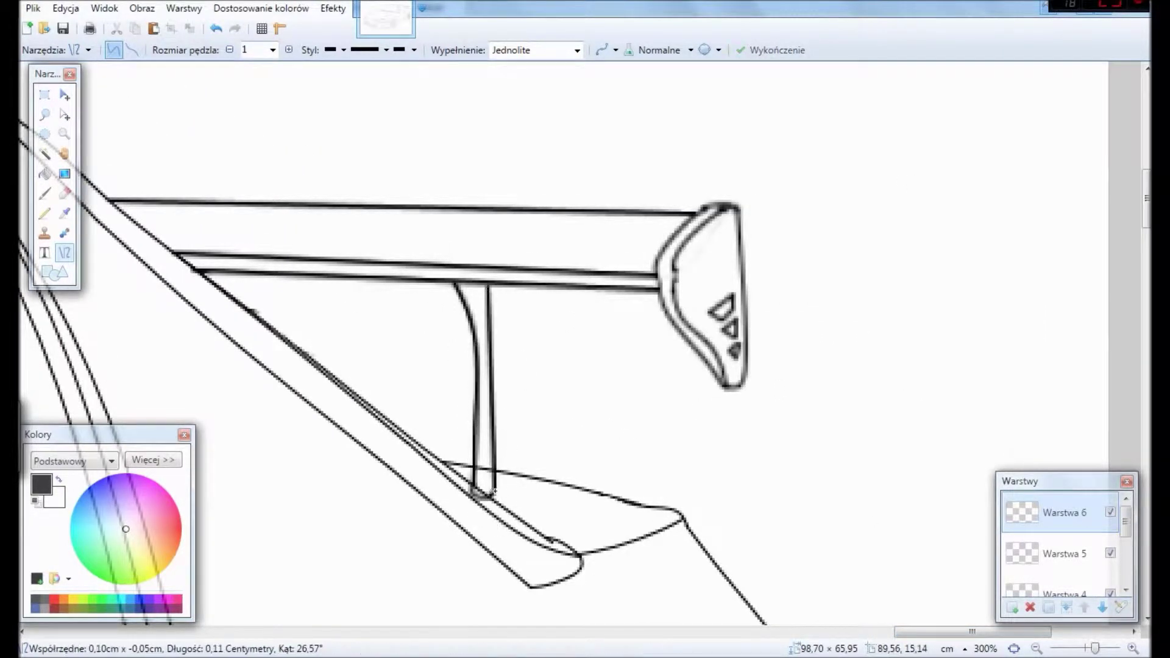
Trace the end plate's outer front edge with a line about 3.15 cm long bent along the curve.
drag(720, 382, 702, 207)
drag(710, 265, 655, 264)
drag(713, 323, 677, 326)
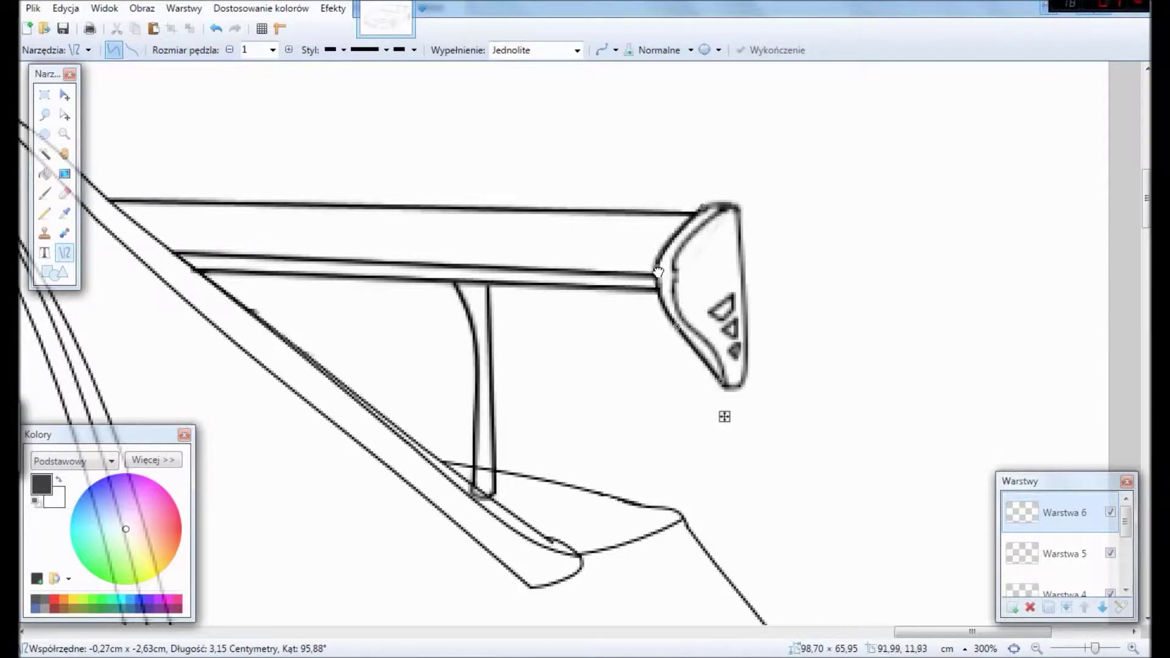
key(Return)
Trace the end plate's inner front edge with a bent line about 3.15 cm long and its rear edge with one about 2.89 cm.
drag(680, 266, 674, 266)
drag(722, 329, 687, 321)
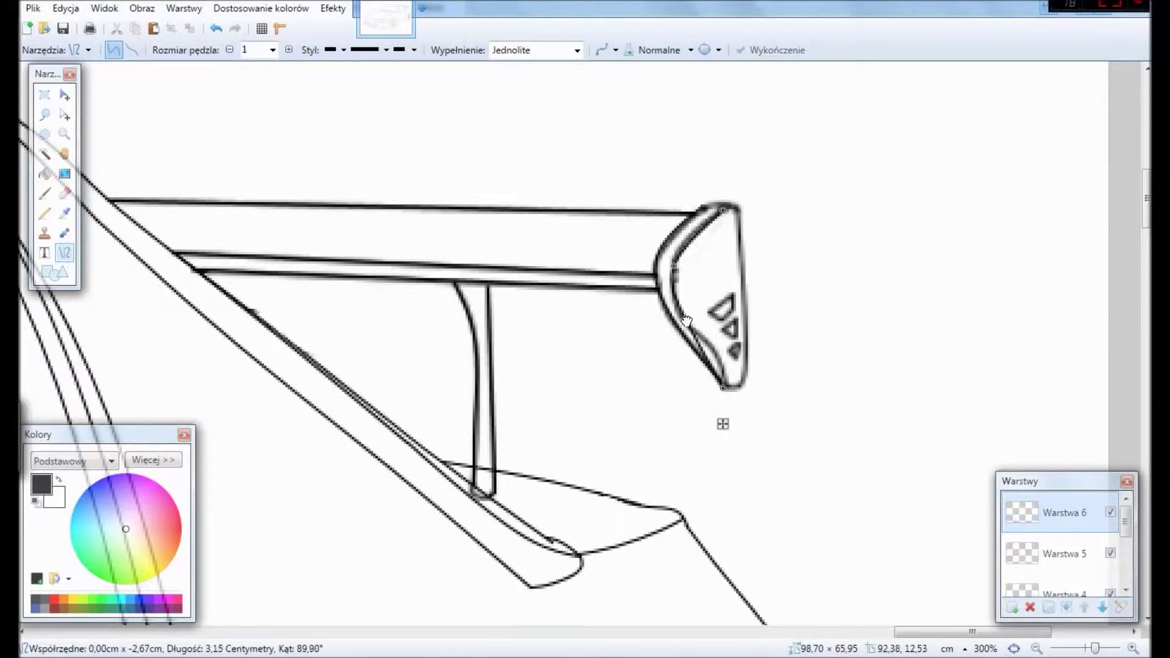
mouse_move(675, 257)
mouse_down()
mouse_move(737, 212)
mouse_move(691, 242)
mouse_up()
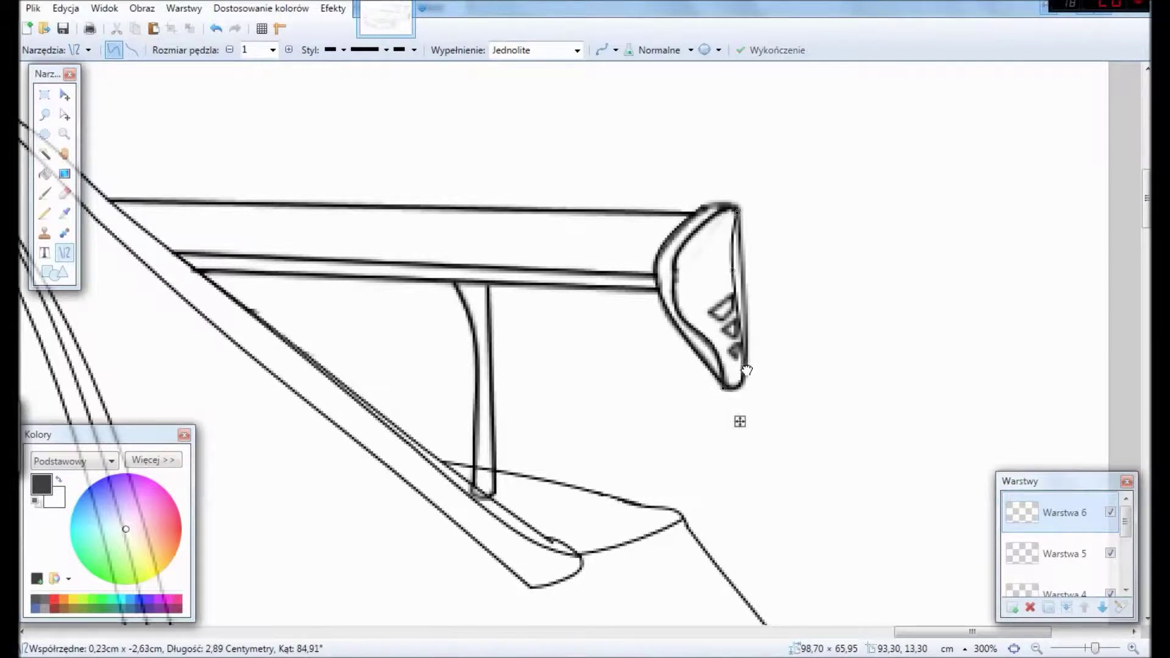
key(Return)
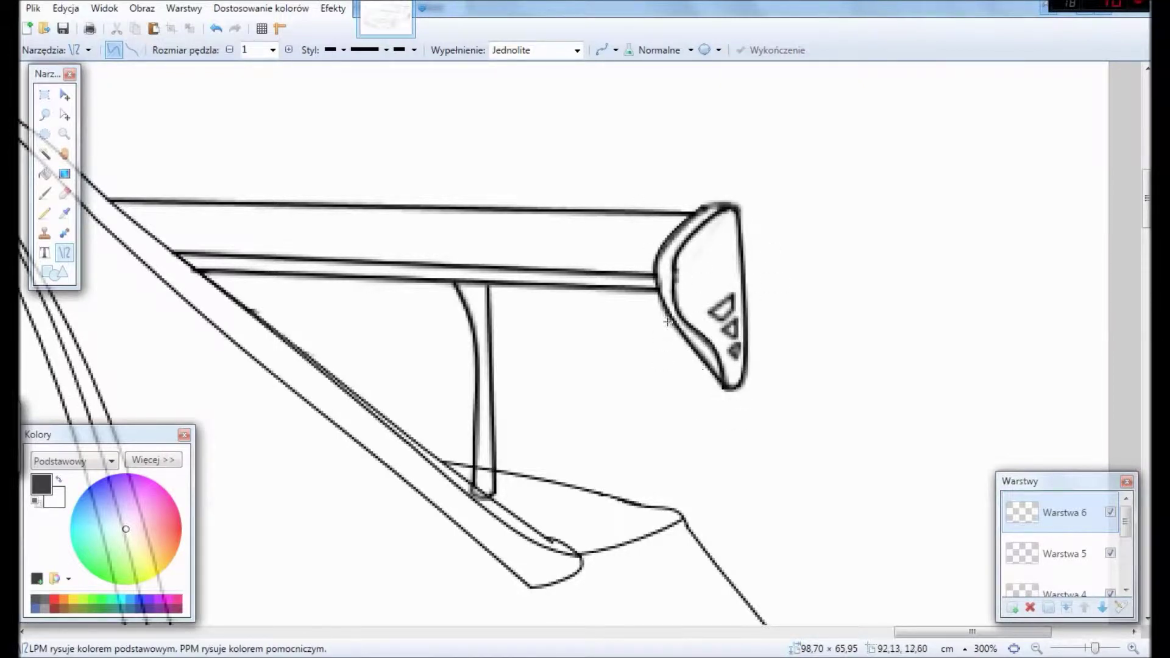
Try to trace the end plate's lower front edge with a line about 1.4 cm long.
drag(667, 321, 712, 391)
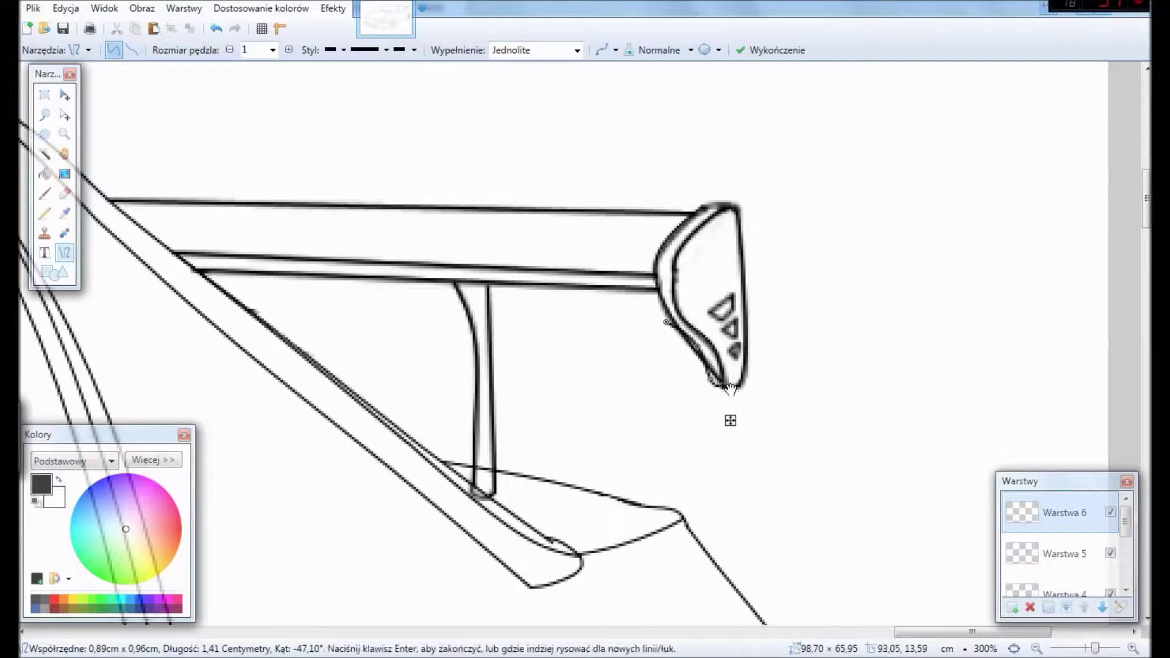
key(Return)
drag(669, 282, 698, 363)
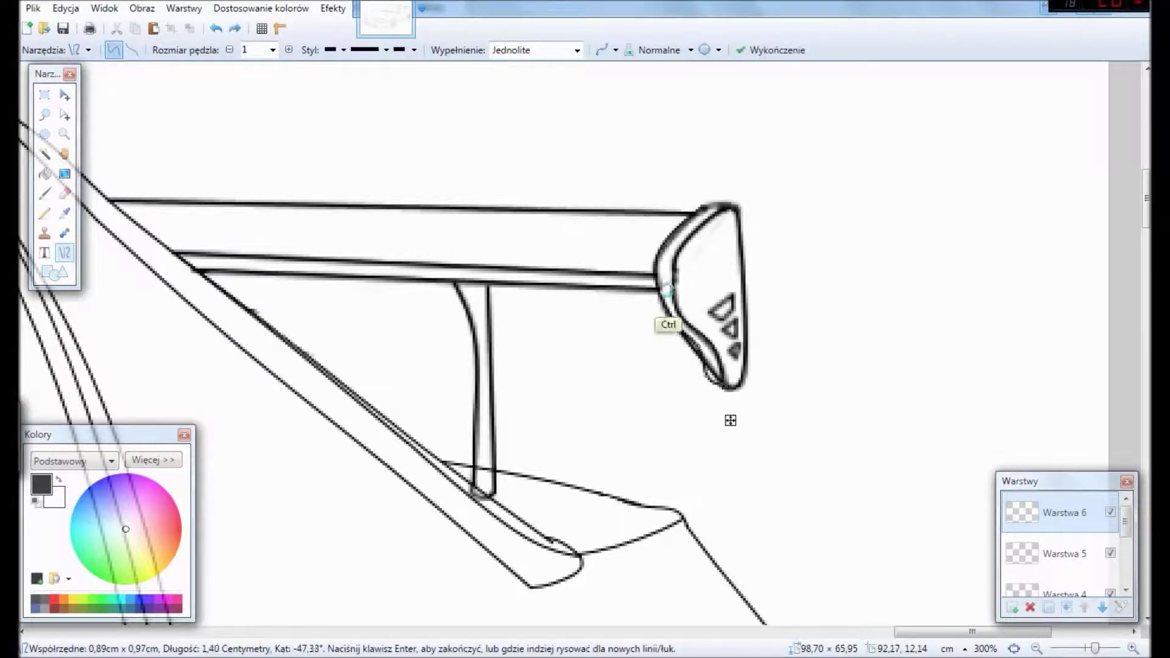
key(Return)
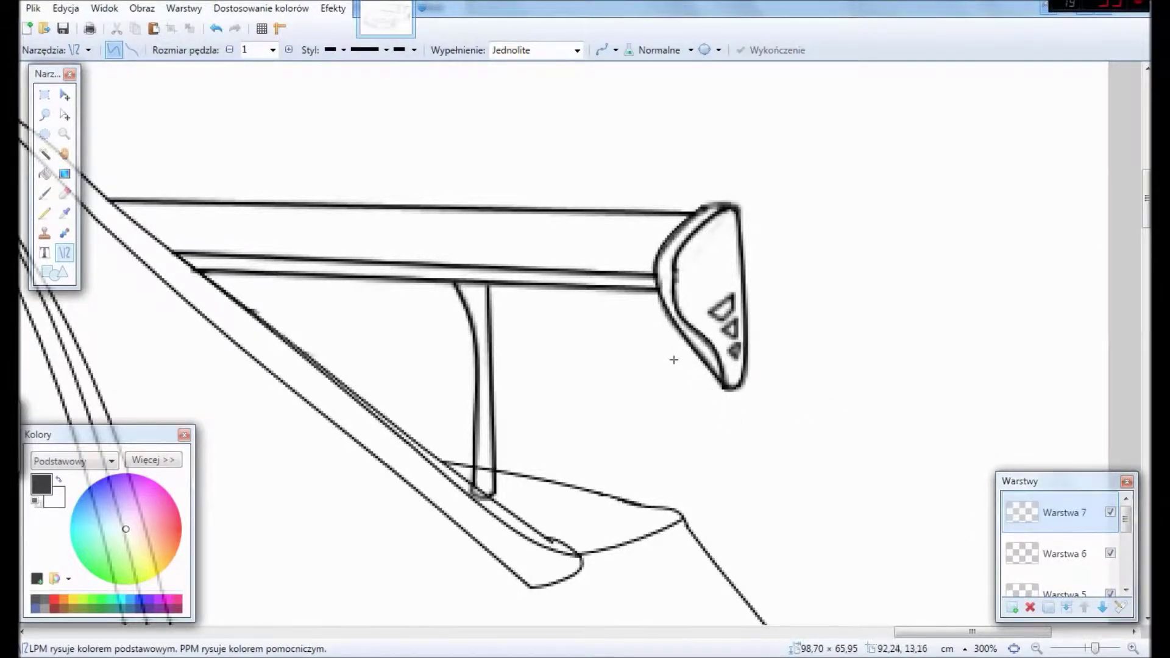
key(ctrl+shift+n)
click(1036, 607)
click(64, 193)
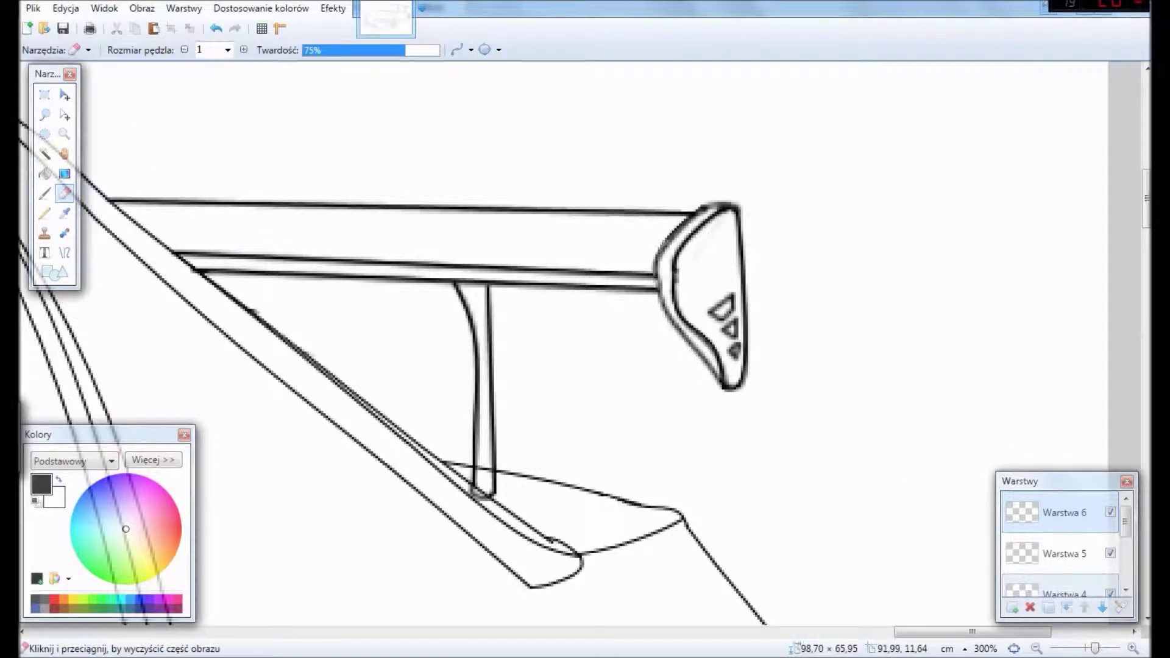
click(65, 252)
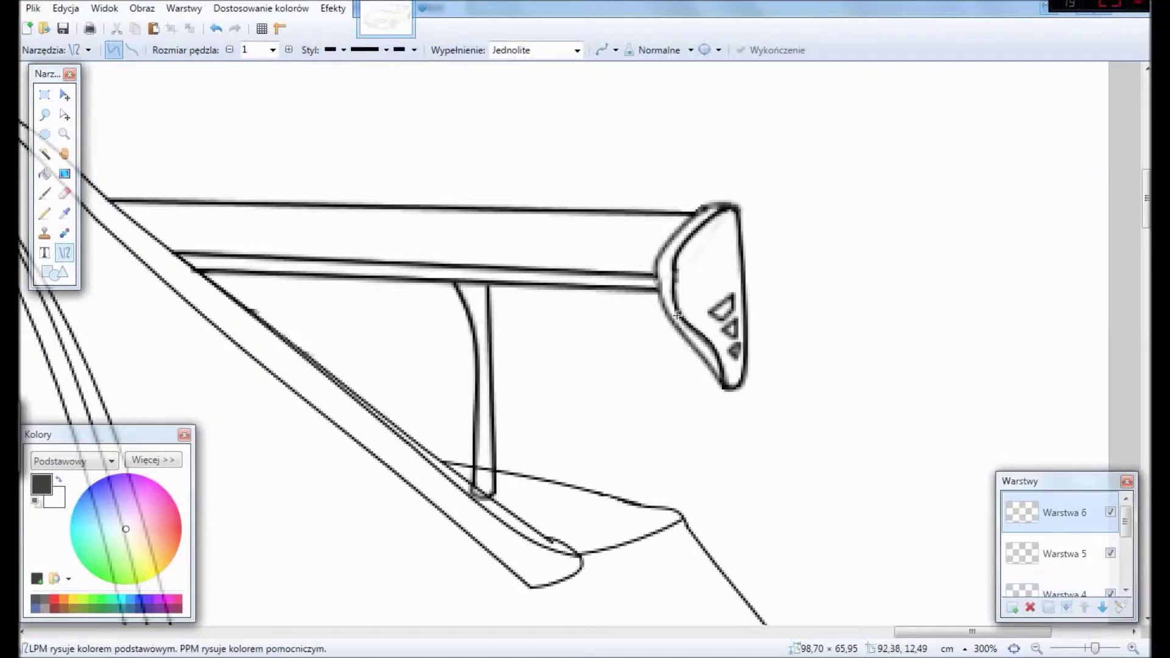
Trace the end plate's lower front edge with a line about 1.67 cm long bent along the curve.
drag(708, 381, 705, 372)
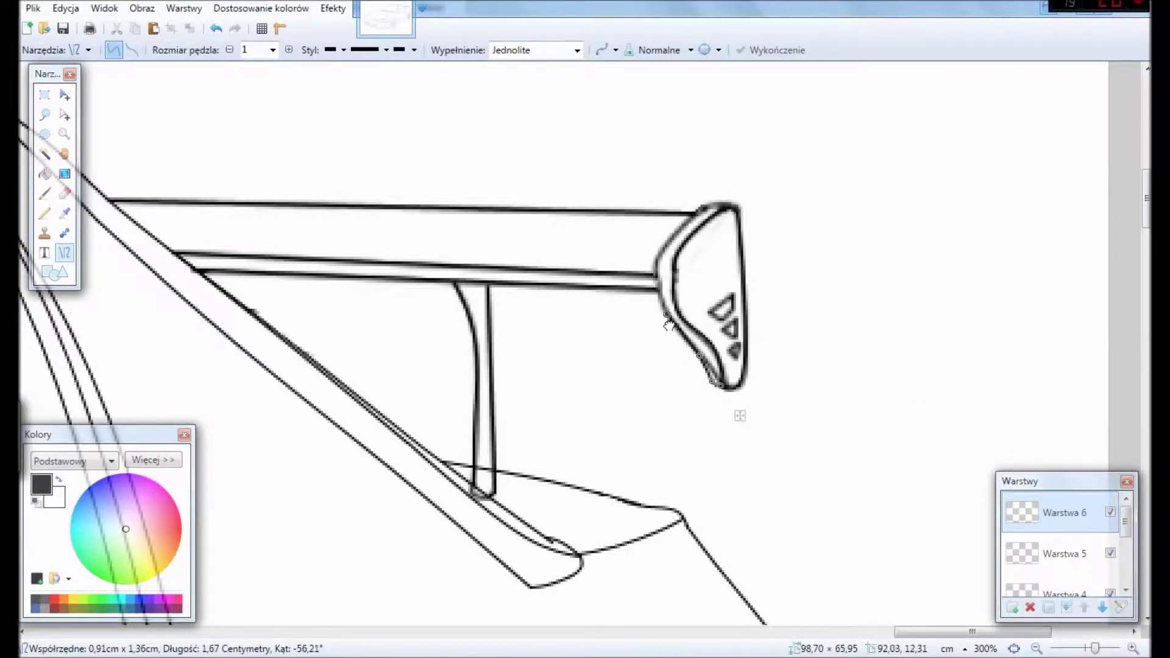
drag(673, 330, 712, 208)
key(Return)
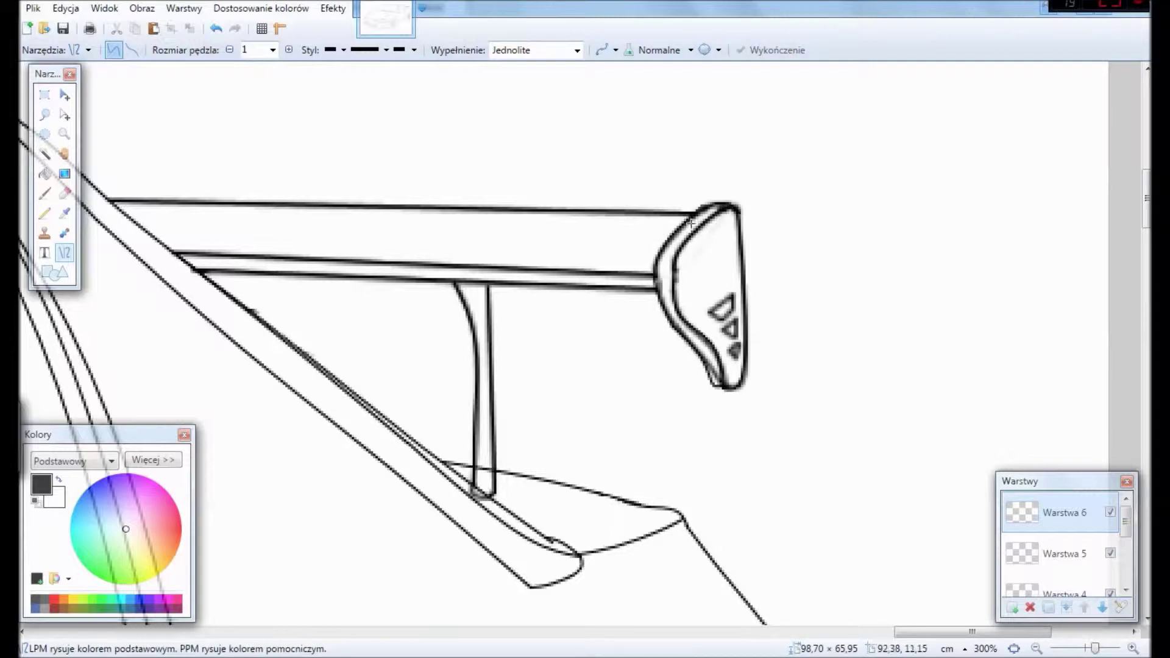
Trace the three small triangular openings on the end plate with short straight lines, from about 0.47 cm down to 0.25 cm.
scroll(724, 269, up, 4)
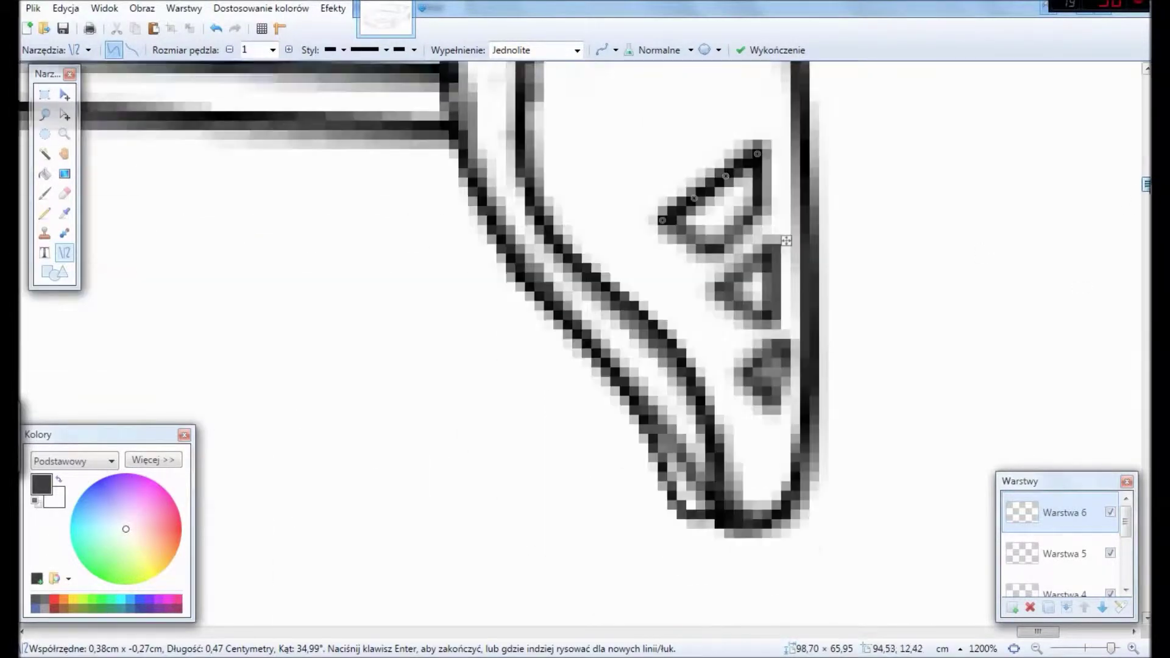
drag(757, 264, 757, 207)
drag(714, 343, 779, 299)
key(Return)
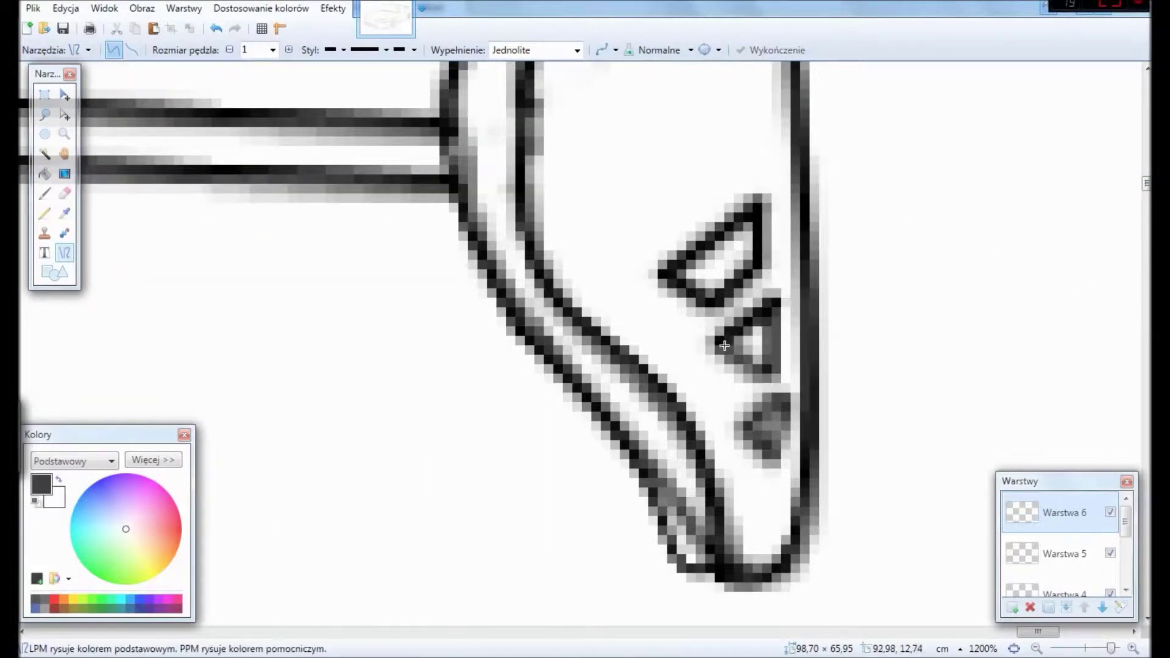
drag(775, 373, 769, 300)
drag(734, 427, 783, 397)
drag(775, 456, 784, 397)
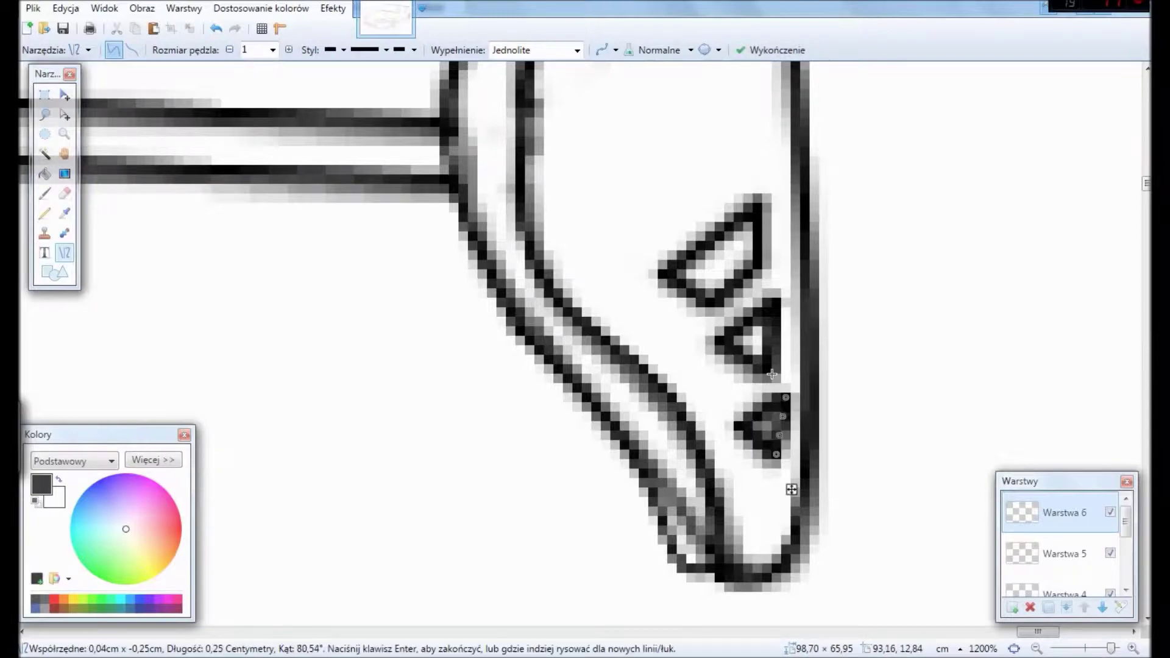
Delete the rough wing layer Warstwa 5 and add a new empty layer above the traced wing.
scroll(778, 420, down, 6)
click(1110, 553)
scroll(898, 598, down, 3)
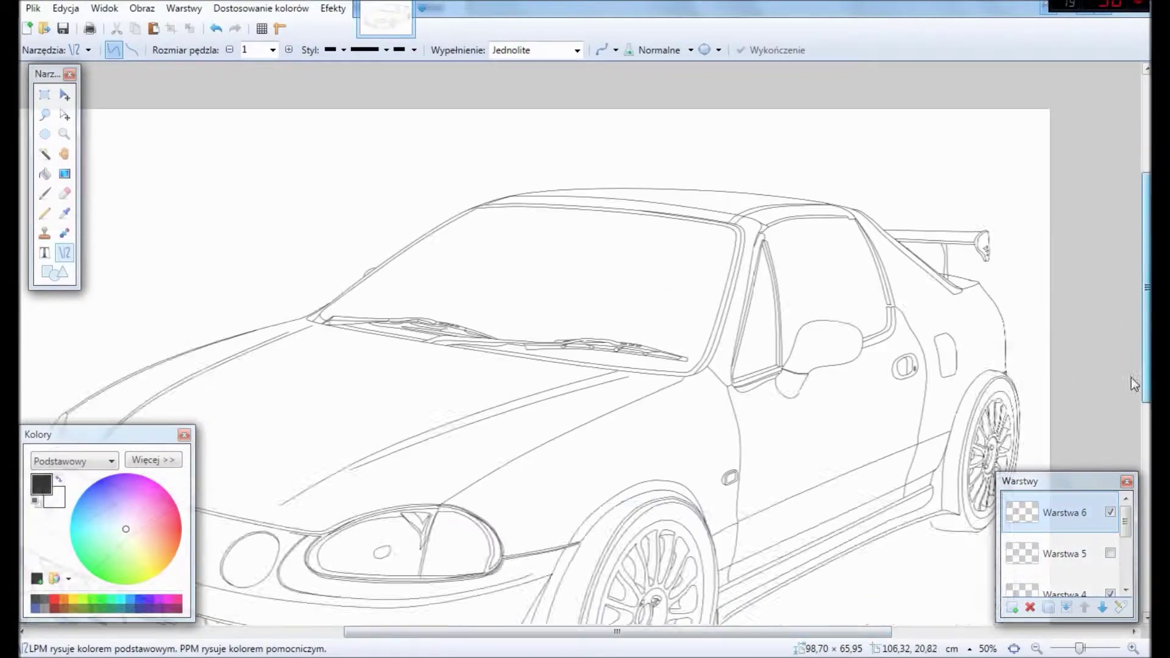
scroll(594, 616, up, 1)
scroll(309, 271, up, 1)
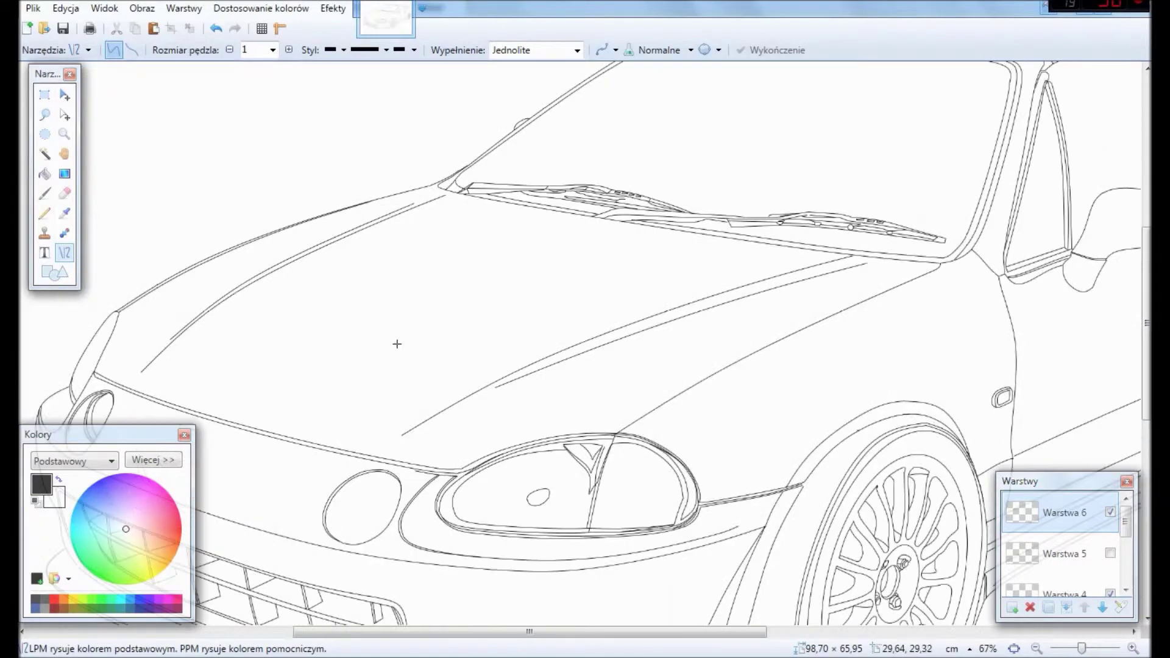
click(1049, 570)
scroll(579, 341, right, 5)
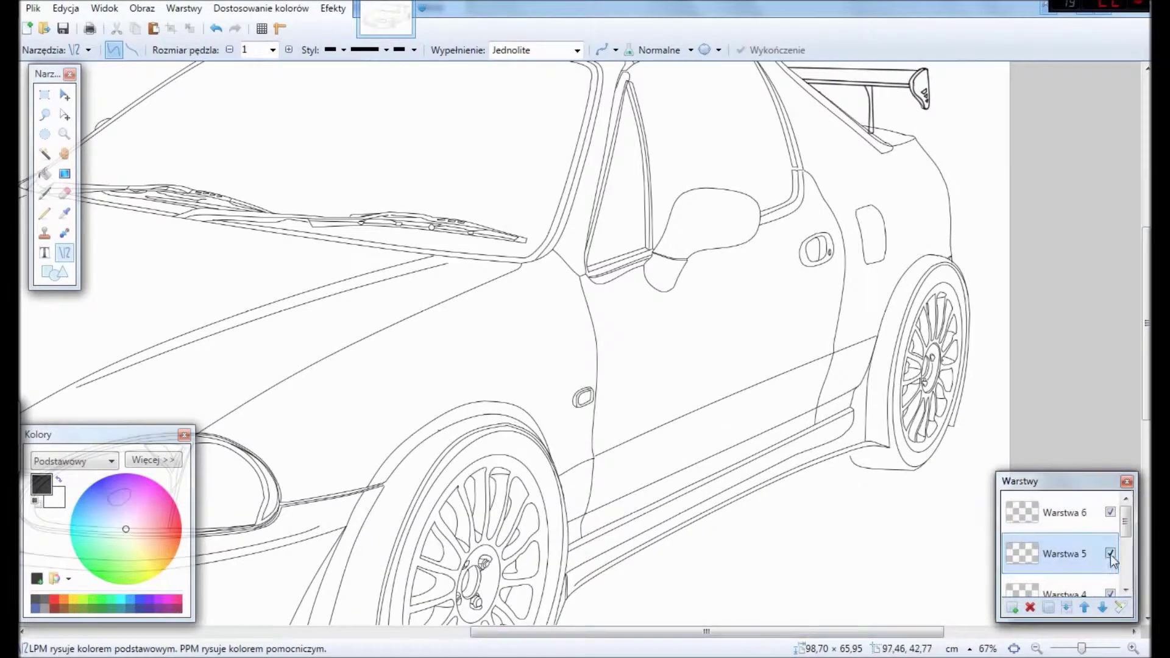
click(1046, 580)
scroll(872, 556, left, 4)
key(ctrl+shift+n)
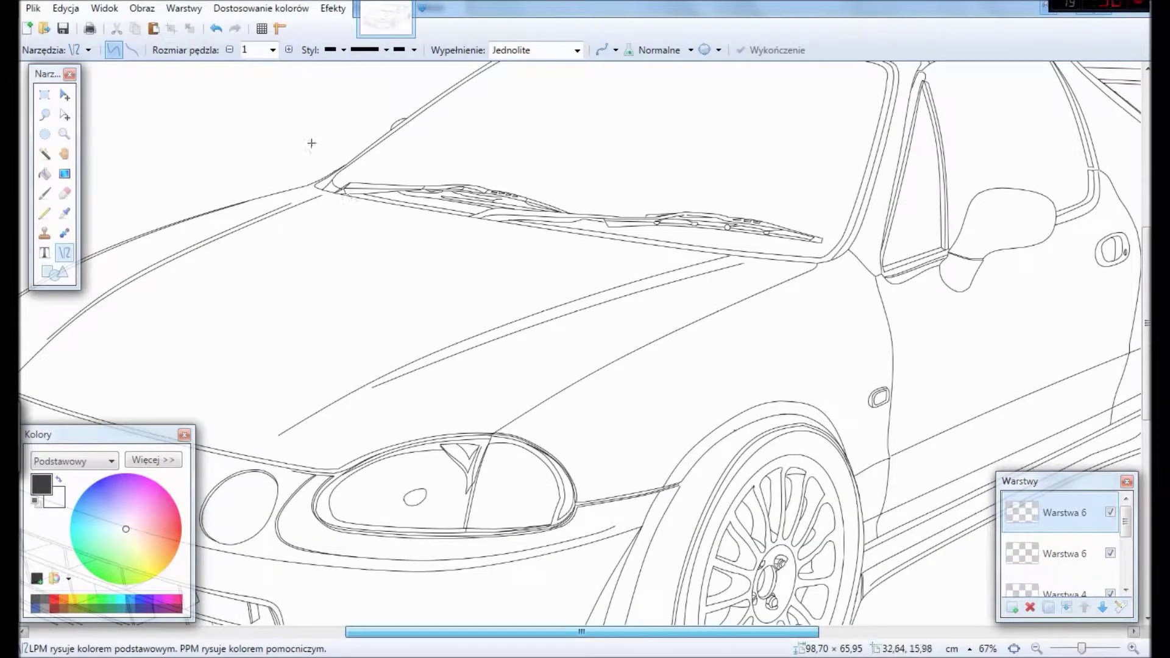
Draw the hood's rear edge below the wipers with a line about 26.9 cm long bent along the windscreen base.
drag(320, 196, 726, 256)
drag(318, 201, 321, 200)
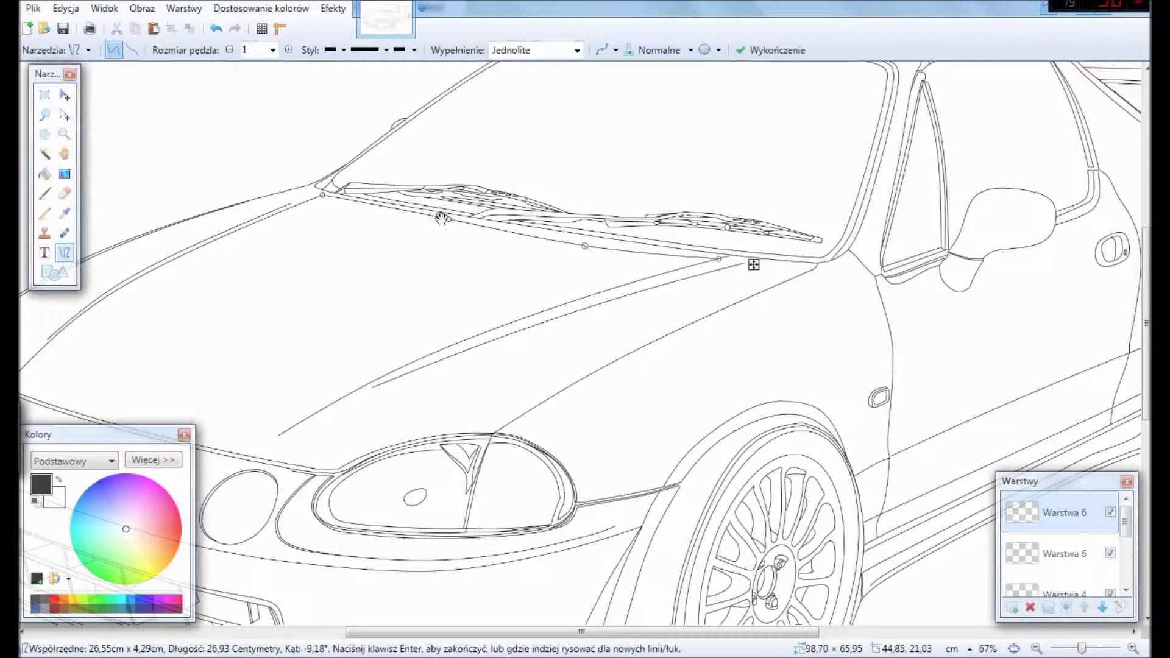
drag(719, 258, 708, 268)
Draw a second line about 23.2 cm long beside the hood's left crease, bent parallel to it.
scroll(261, 393, up, 3)
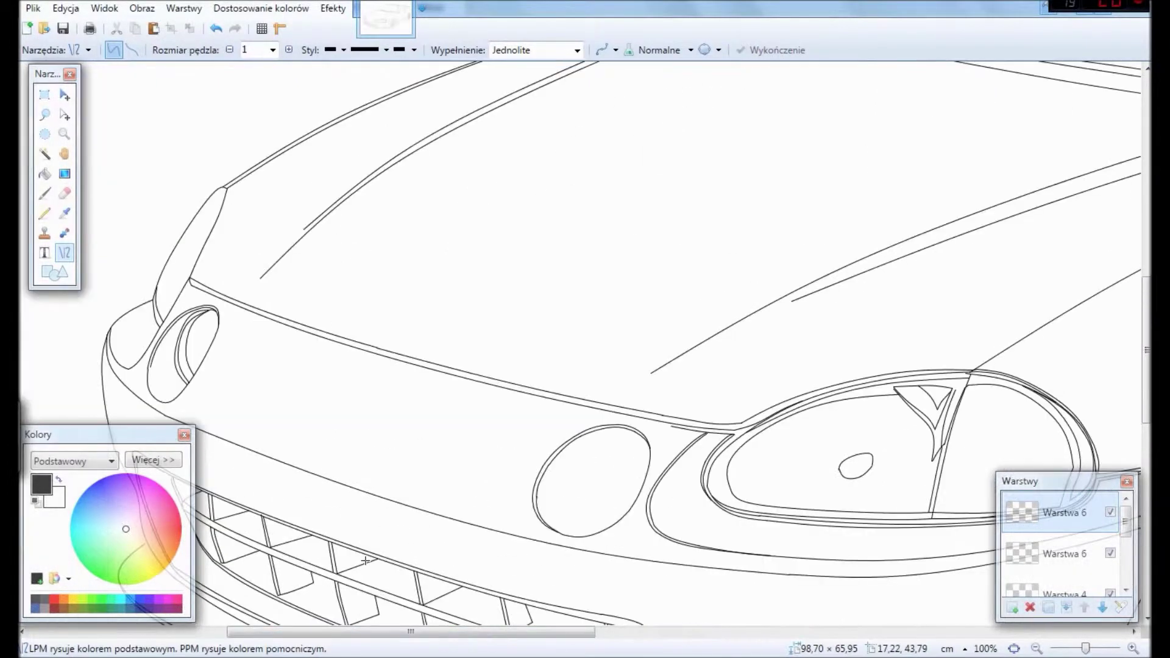
drag(261, 393, 721, 155)
drag(567, 234, 561, 227)
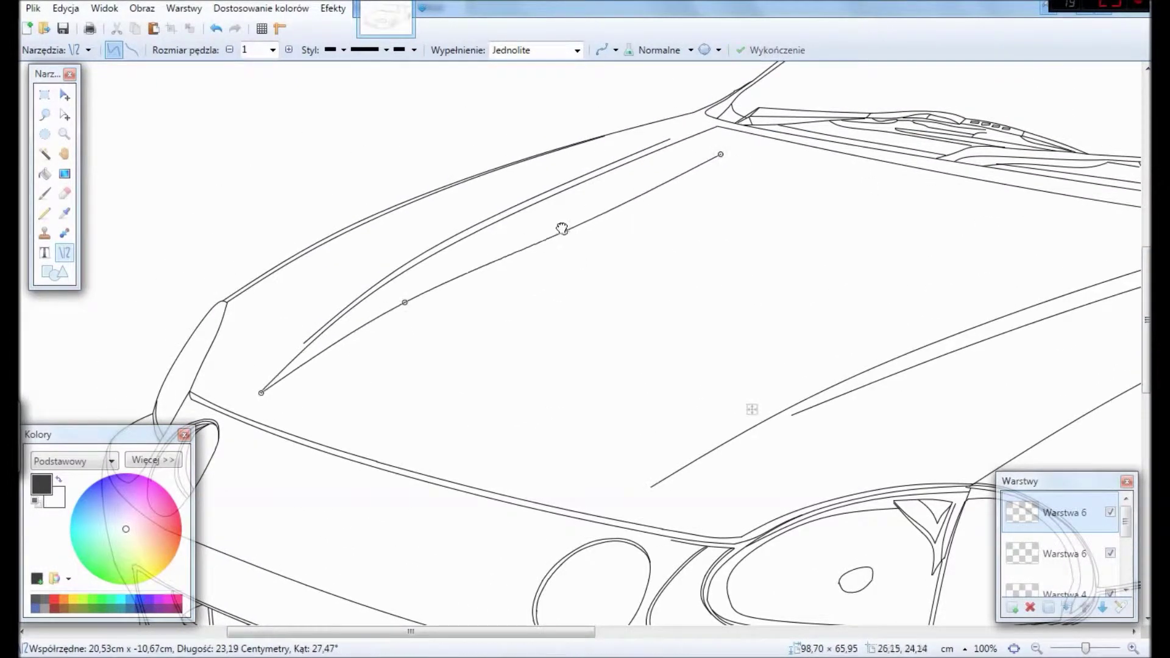
drag(415, 314, 398, 294)
key(Return)
Join the new left line to the hood's rear corner with a line about 0.98 cm long and add the rear recess's front edge.
drag(721, 154, 731, 135)
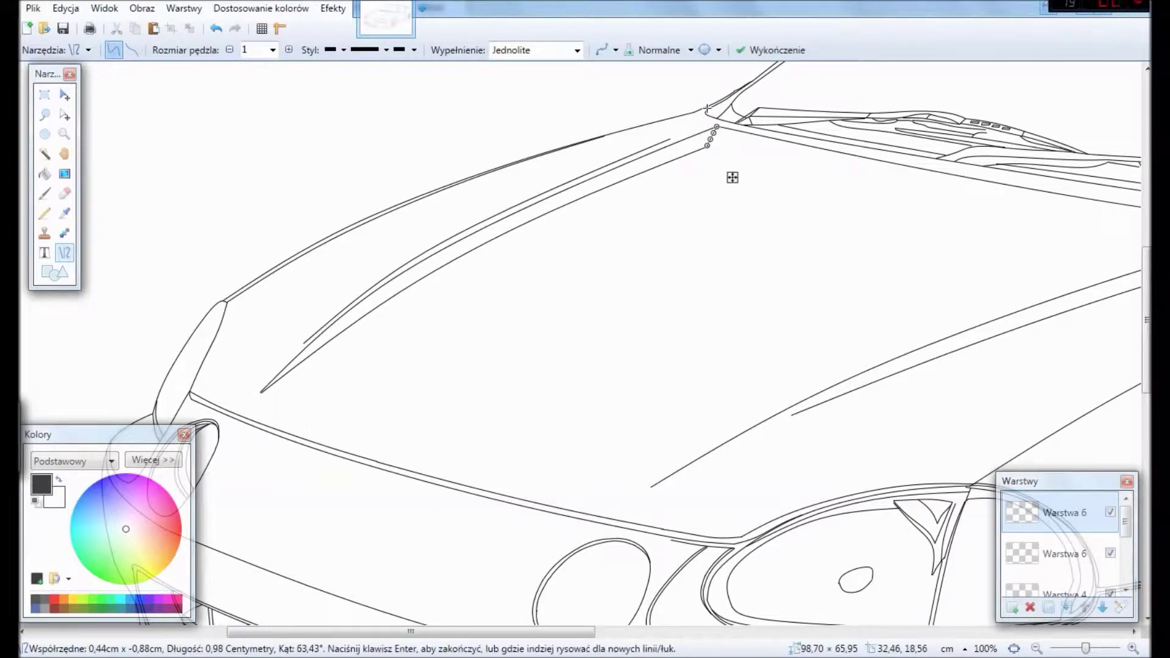
scroll(724, 157, up, 2)
scroll(742, 131, down, 5)
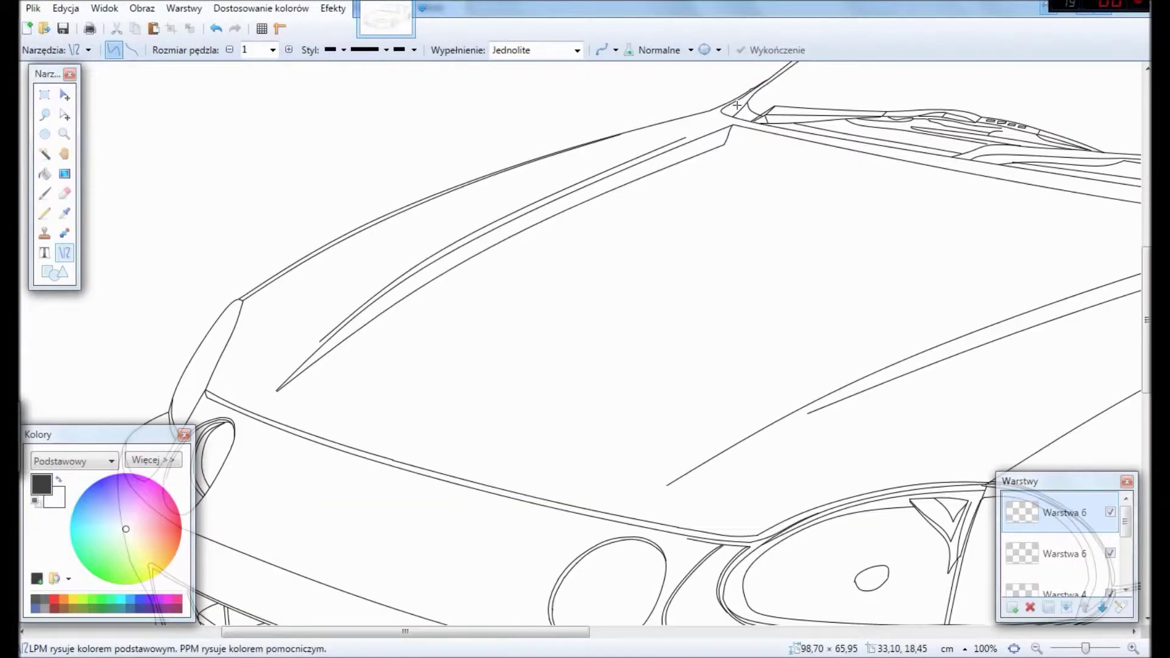
scroll(826, 262, up, 1)
drag(1017, 242, 1006, 250)
key(Return)
Add a short inner line about 0.46 cm long parallel to the left end of the hood's rear recess.
mouse_move(662, 632)
mouse_down()
mouse_move(712, 649)
mouse_move(714, 635)
mouse_move(659, 634)
mouse_move(692, 634)
mouse_up()
drag(402, 143, 408, 130)
scroll(400, 94, up, 5)
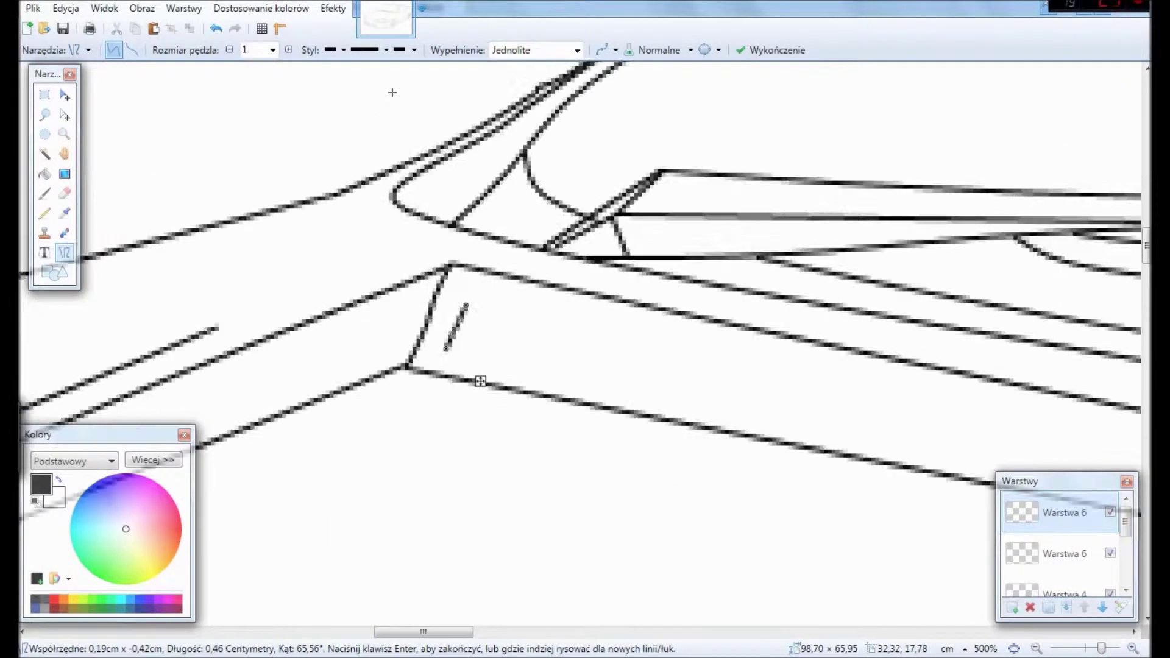
drag(456, 320, 470, 287)
key(Return)
Draw the recess's two long inner edges across the hood, about 25.4 cm at the rear and 23.6 cm at the front.
scroll(579, 341, down, 5)
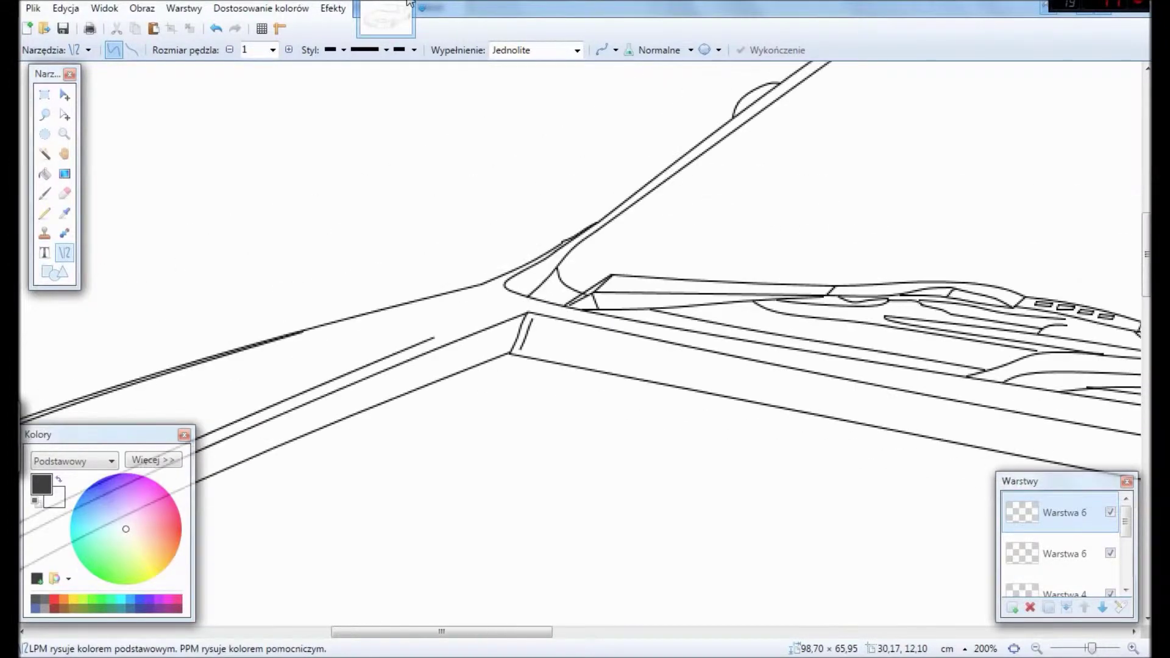
scroll(585, 341, down, 3)
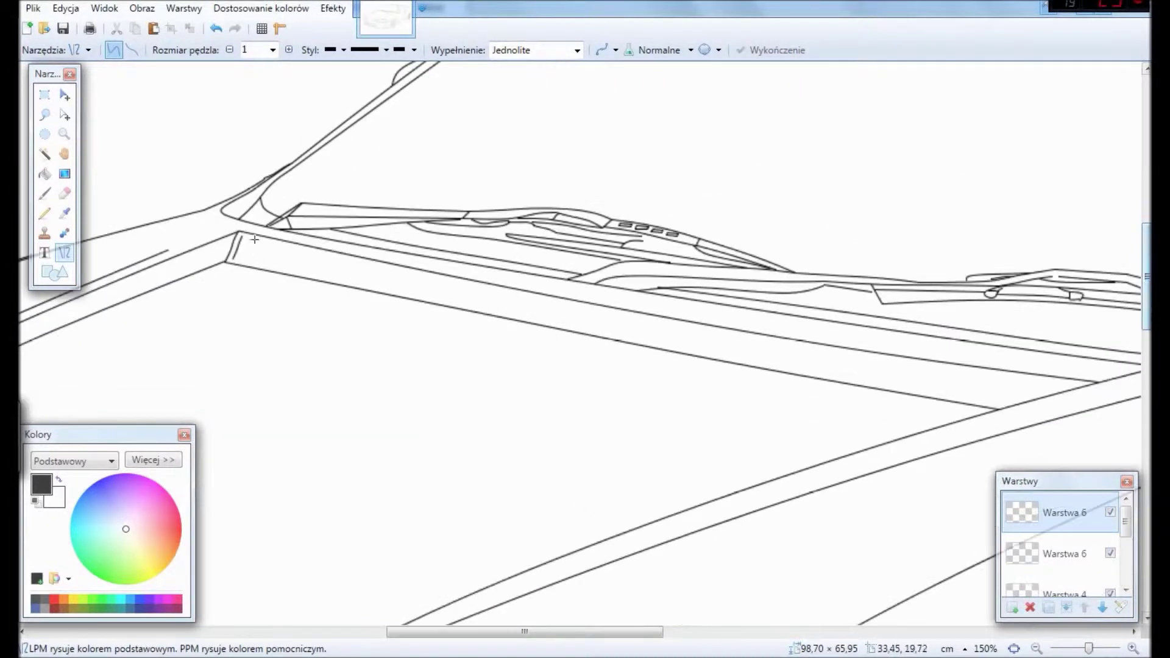
drag(240, 234, 1080, 385)
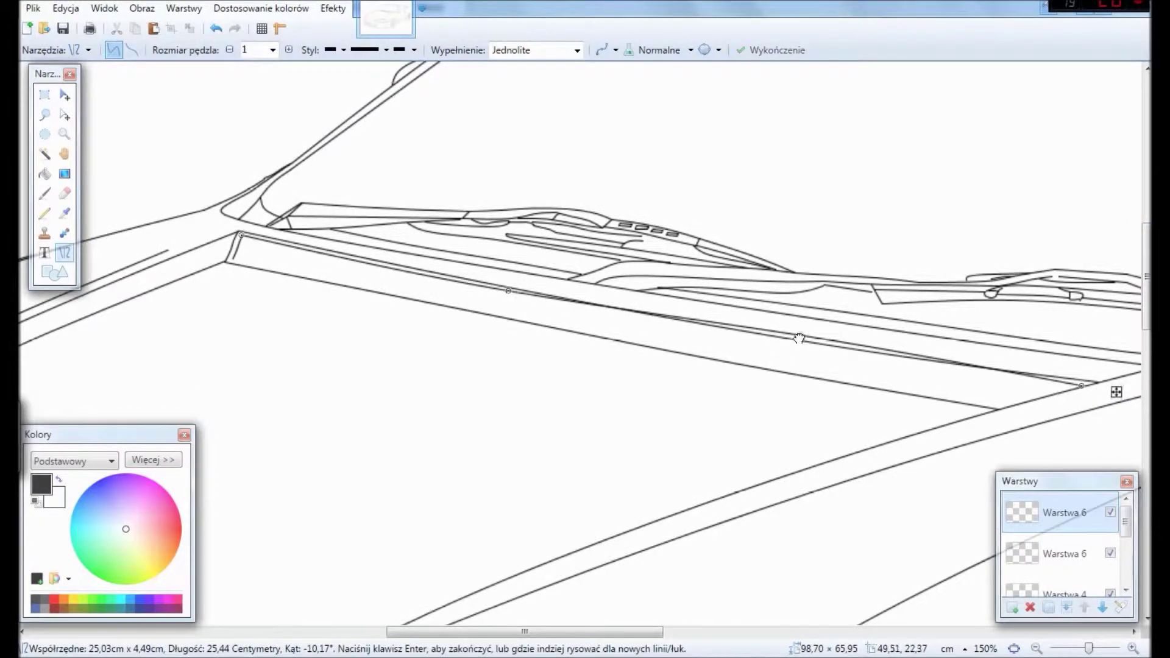
mouse_move(231, 255)
mouse_down()
mouse_move(870, 403)
mouse_move(1005, 407)
mouse_up()
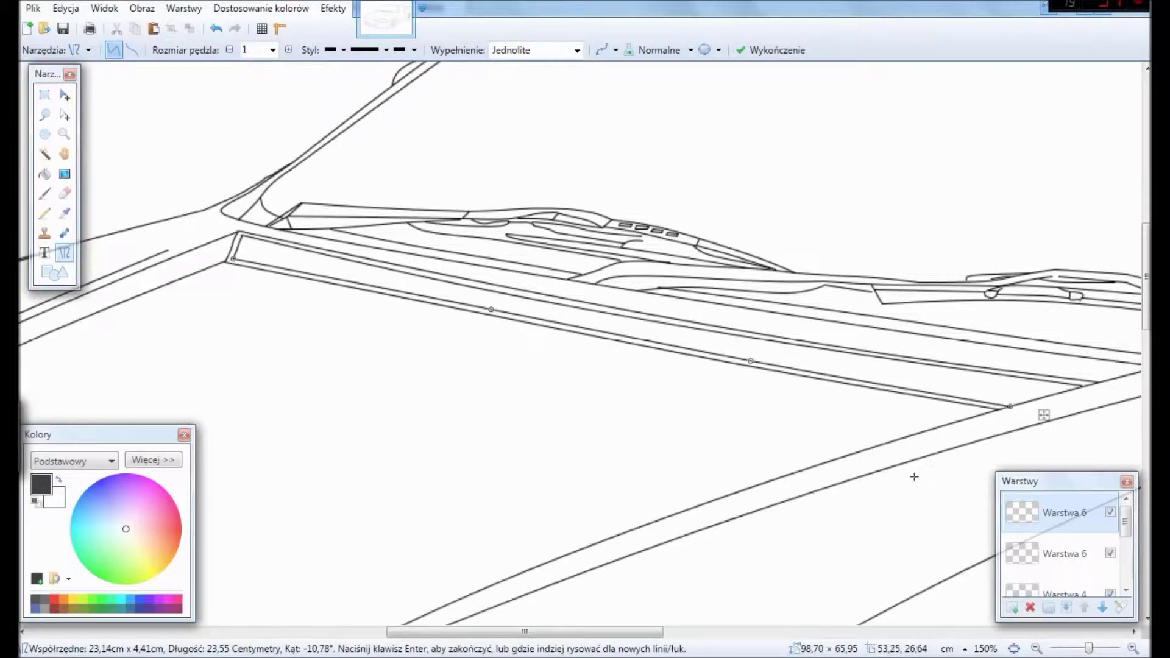
key(Return)
Draw a line about 26.1 cm long beside the hood's right crease, bent to follow it.
scroll(851, 390, down, 4)
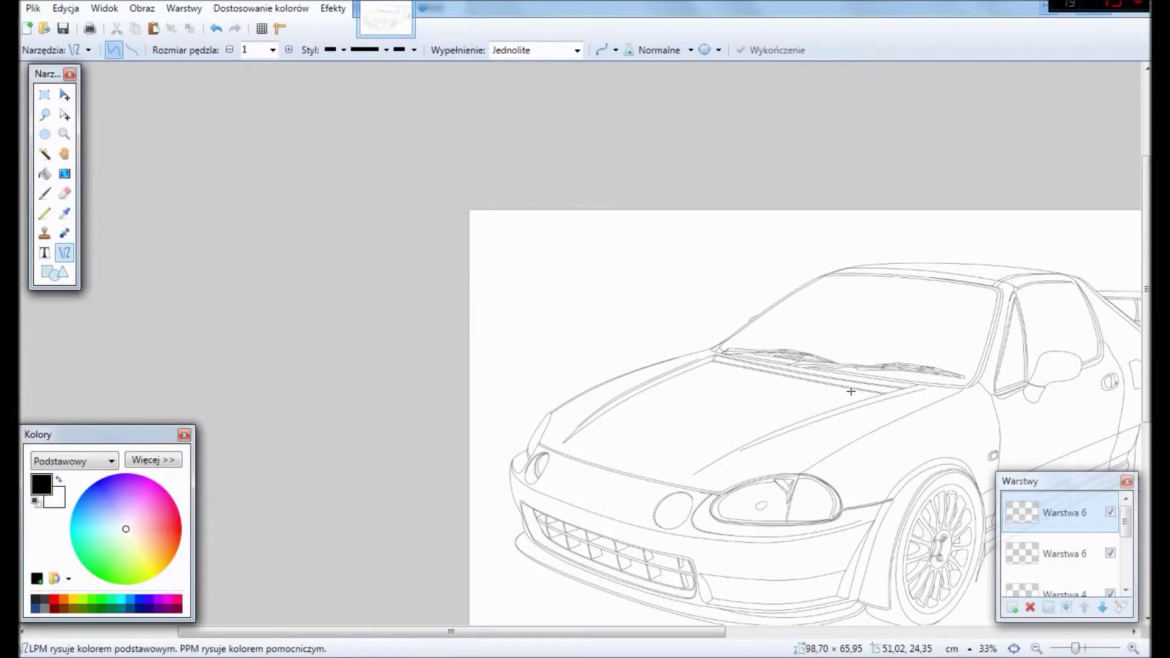
scroll(850, 390, up, 3)
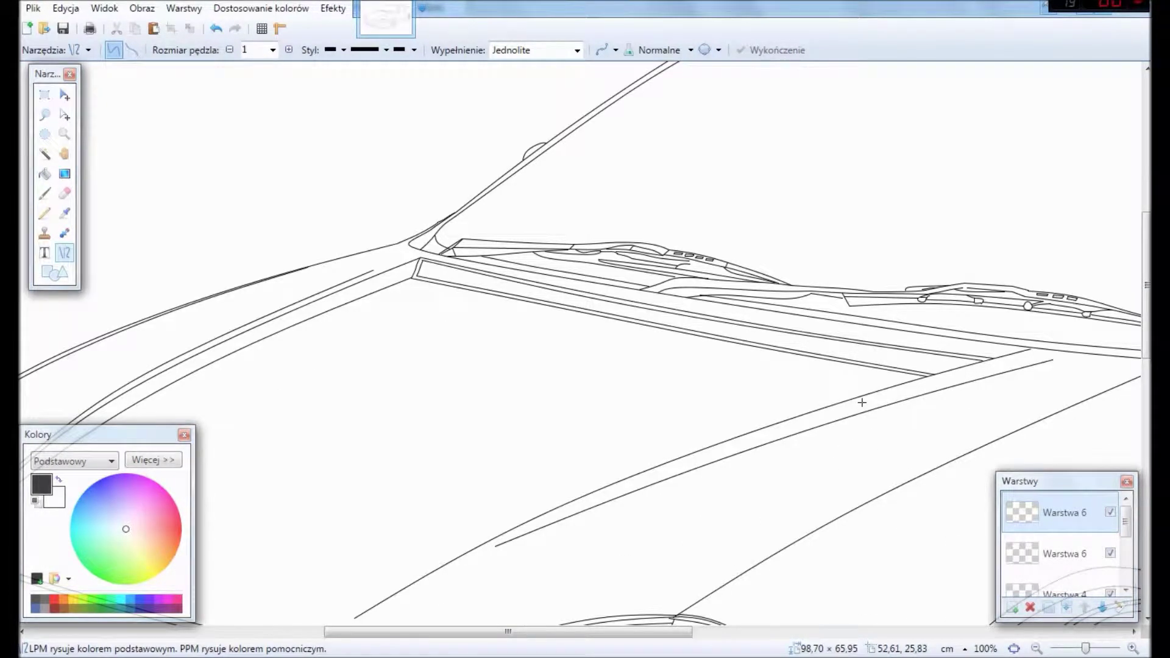
scroll(862, 402, down, 3)
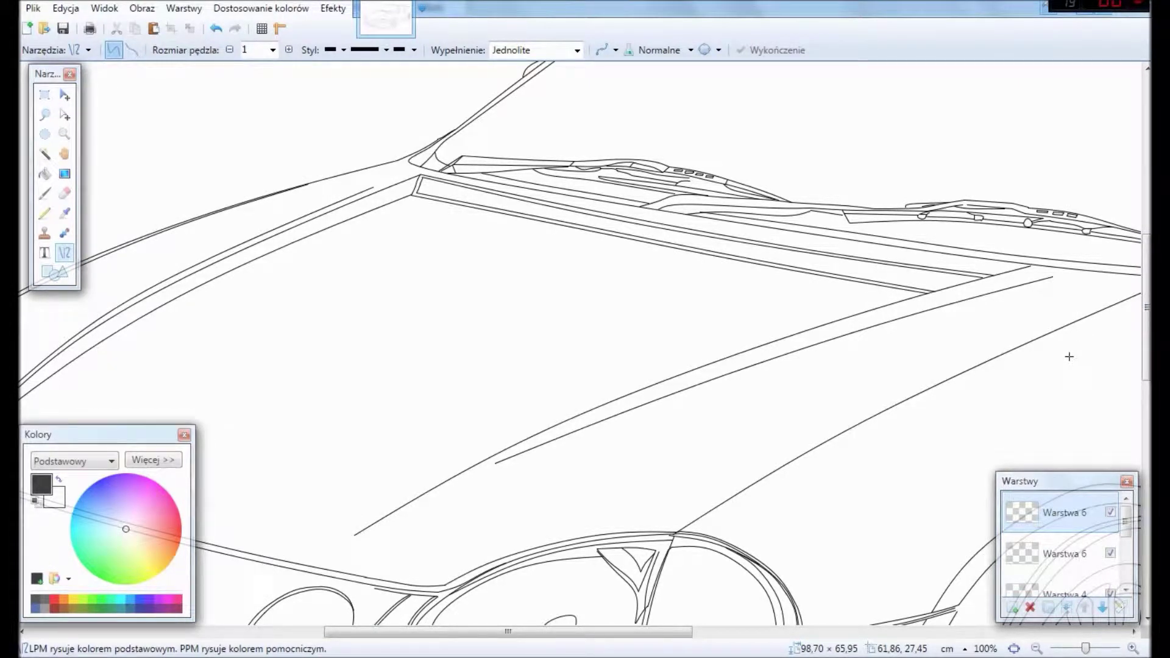
mouse_move(497, 462)
mouse_down()
mouse_move(761, 412)
mouse_move(1053, 282)
mouse_up()
drag(708, 375, 712, 365)
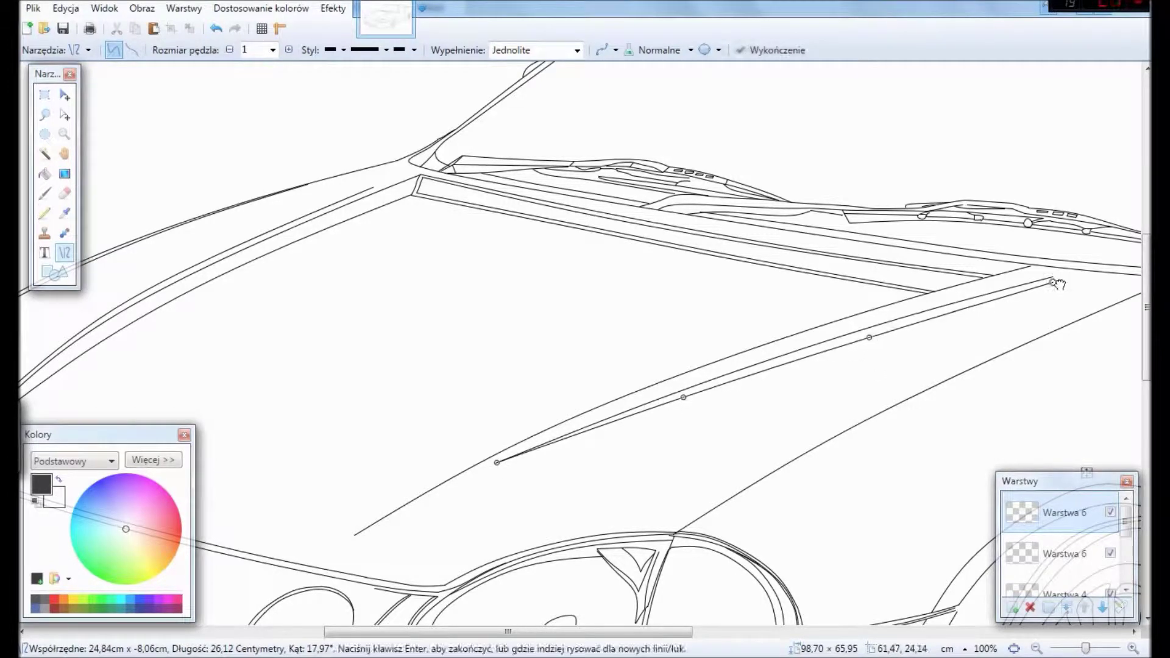
key(Return)
Close the rear end of the right crease with a short line and connect it to the upper crease line's end.
drag(658, 631, 569, 631)
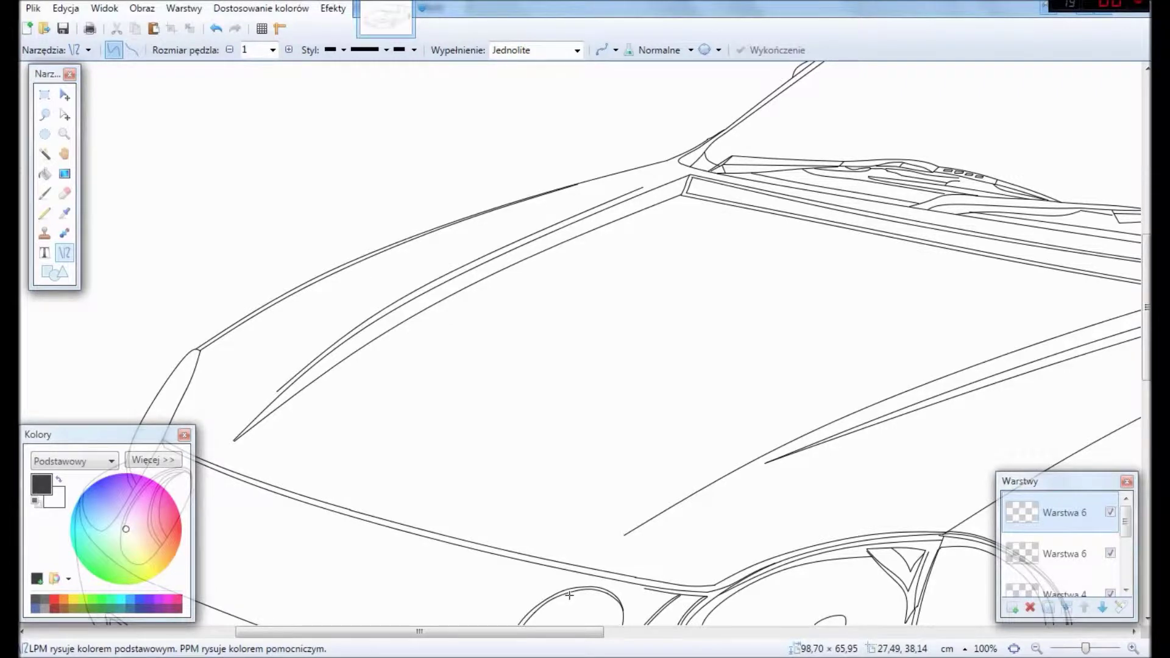
drag(469, 632, 629, 631)
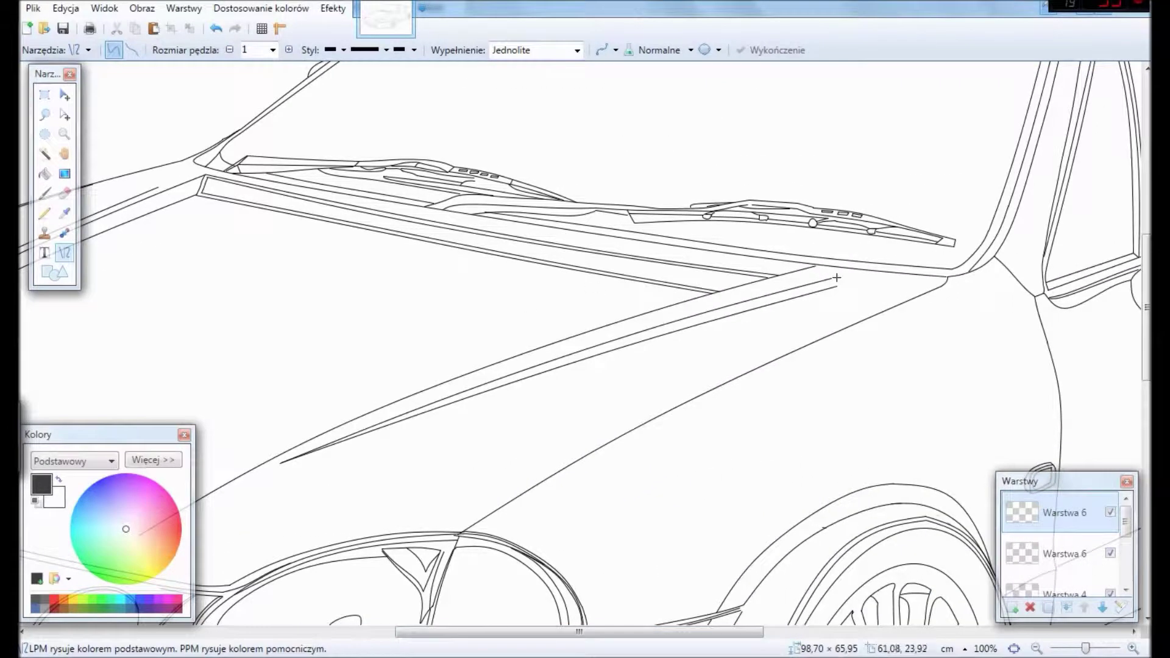
mouse_move(840, 290)
mouse_down()
mouse_move(877, 286)
mouse_move(838, 289)
mouse_up()
key(Return)
scroll(868, 139, up, 3)
key(Return)
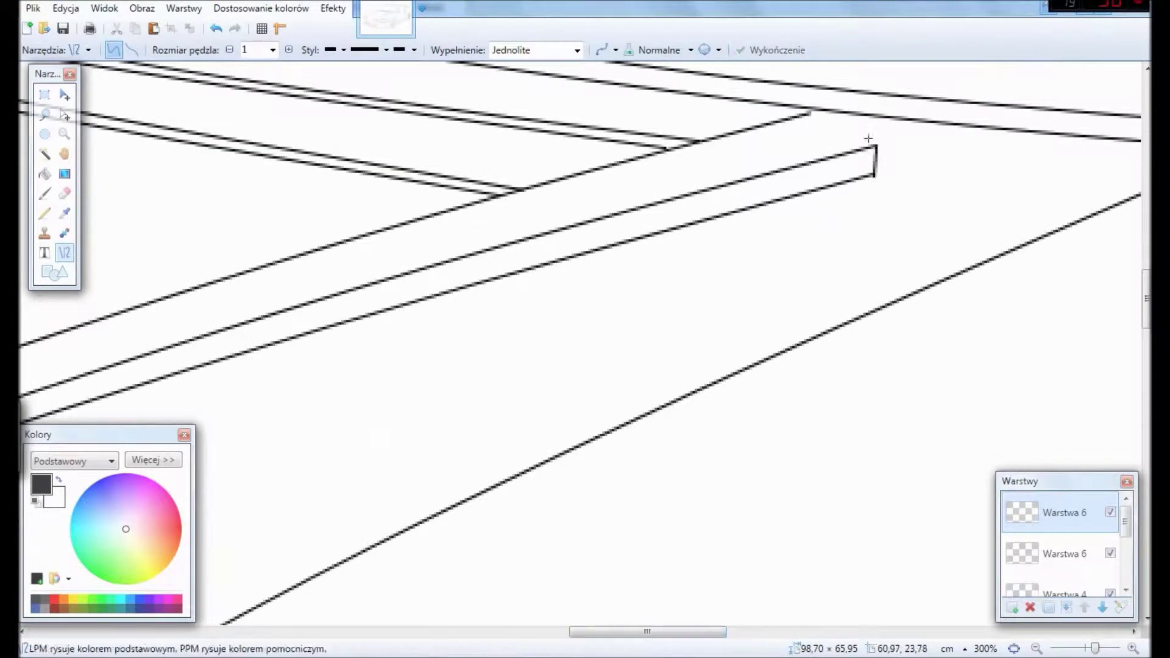
drag(875, 145, 811, 112)
key(Return)
scroll(621, 634, down, 8)
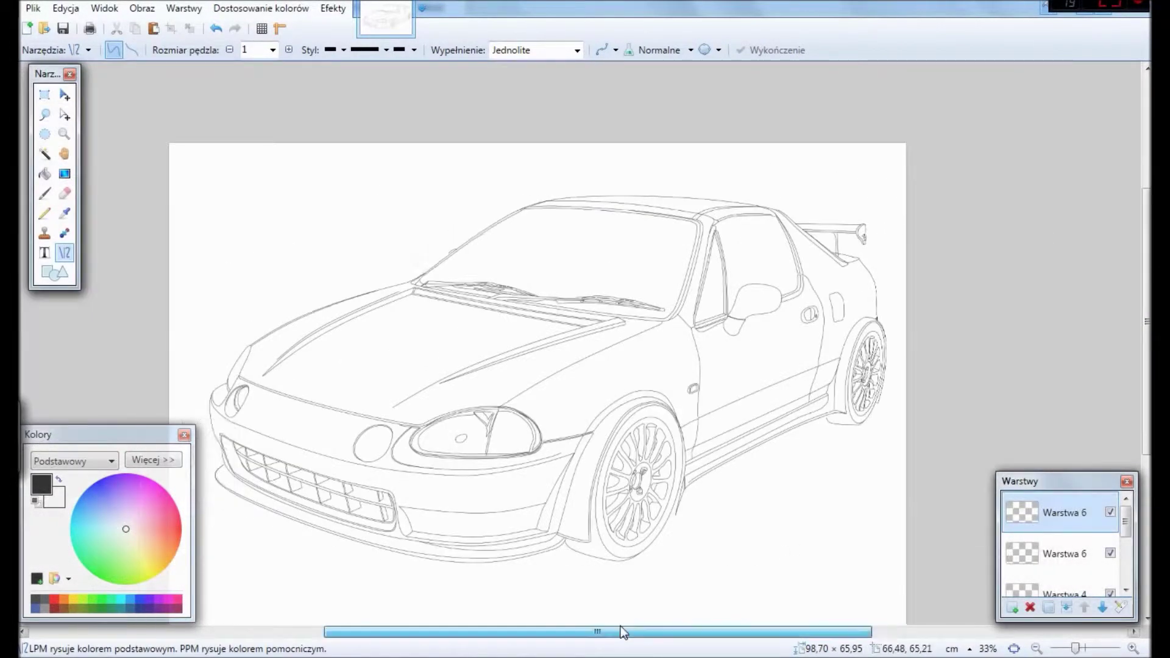
scroll(394, 264, up, 5)
drag(539, 407, 446, 433)
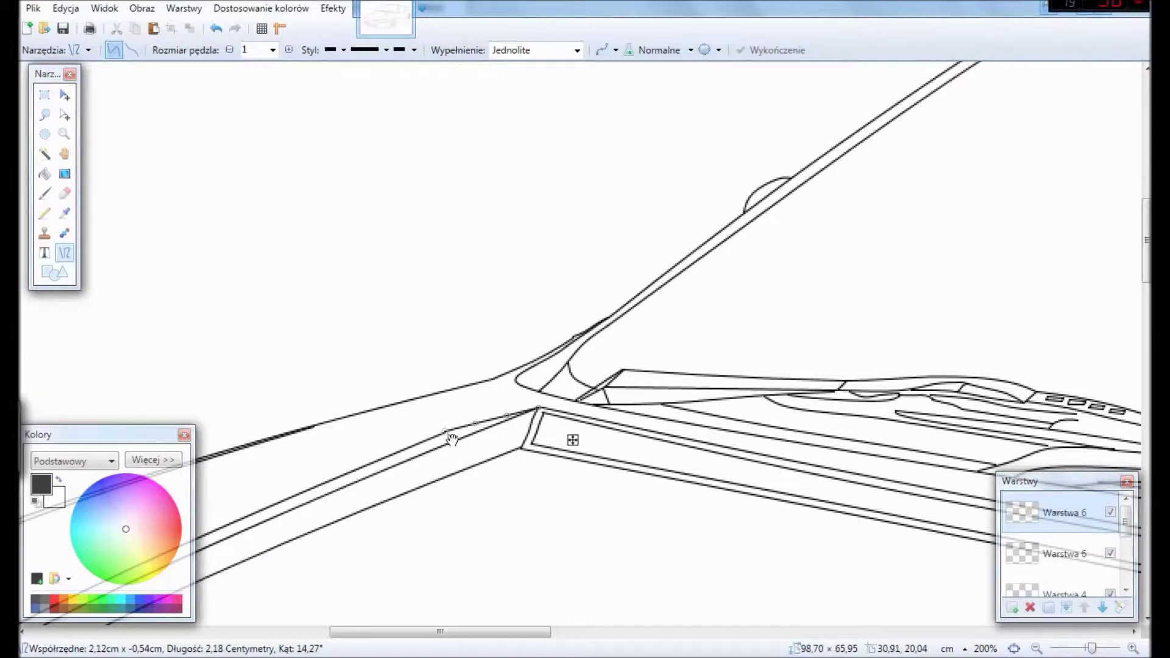
key(Return)
mouse_move(440, 632)
mouse_down()
mouse_move(616, 633)
mouse_move(453, 632)
mouse_up()
key(ctrl+z)
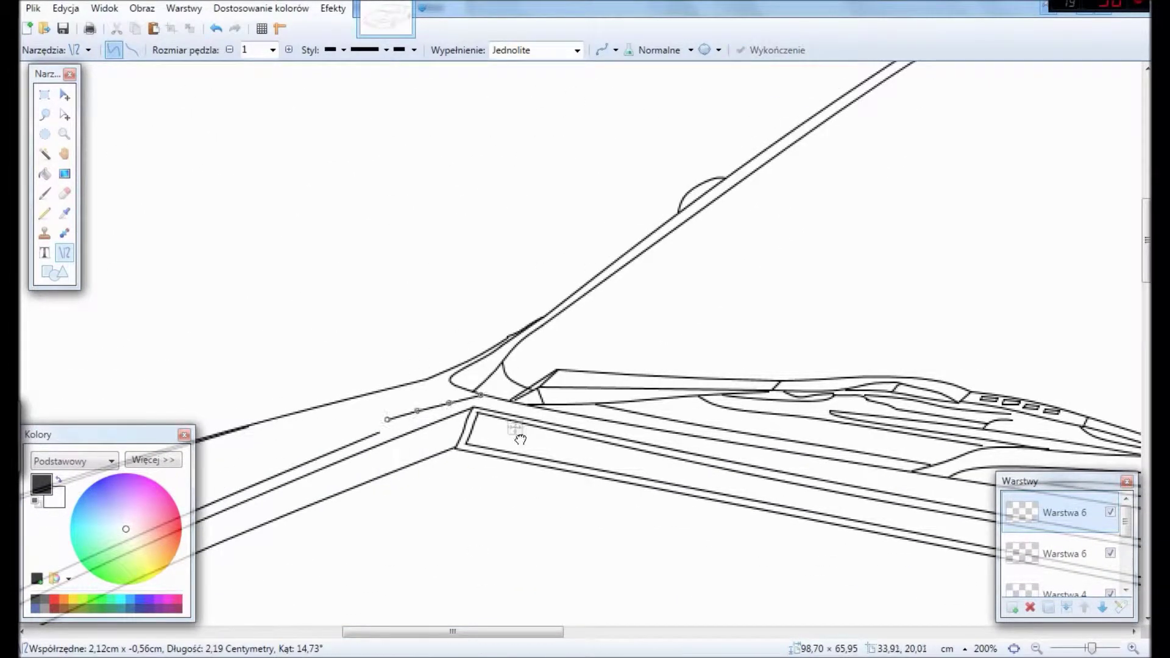
scroll(400, 423, up, 3)
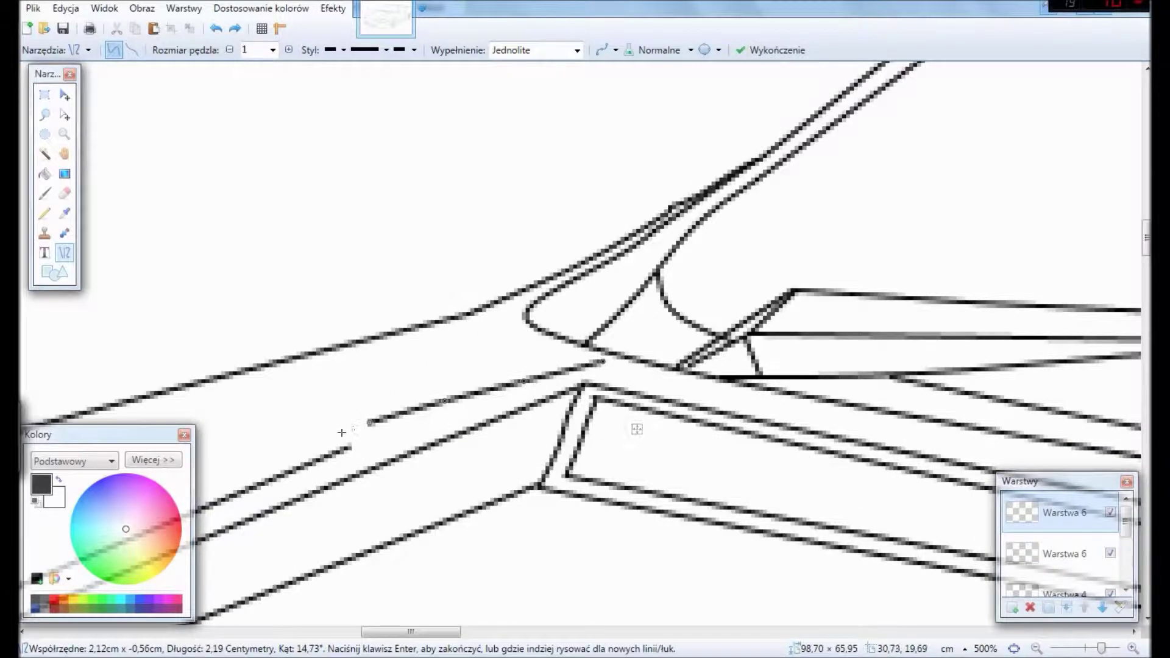
key(ctrl+z)
key(ctrl+z)
Extend the outer line of the hood's left crease with two joined segments up to the windshield's lower corner.
scroll(327, 154, down, 5)
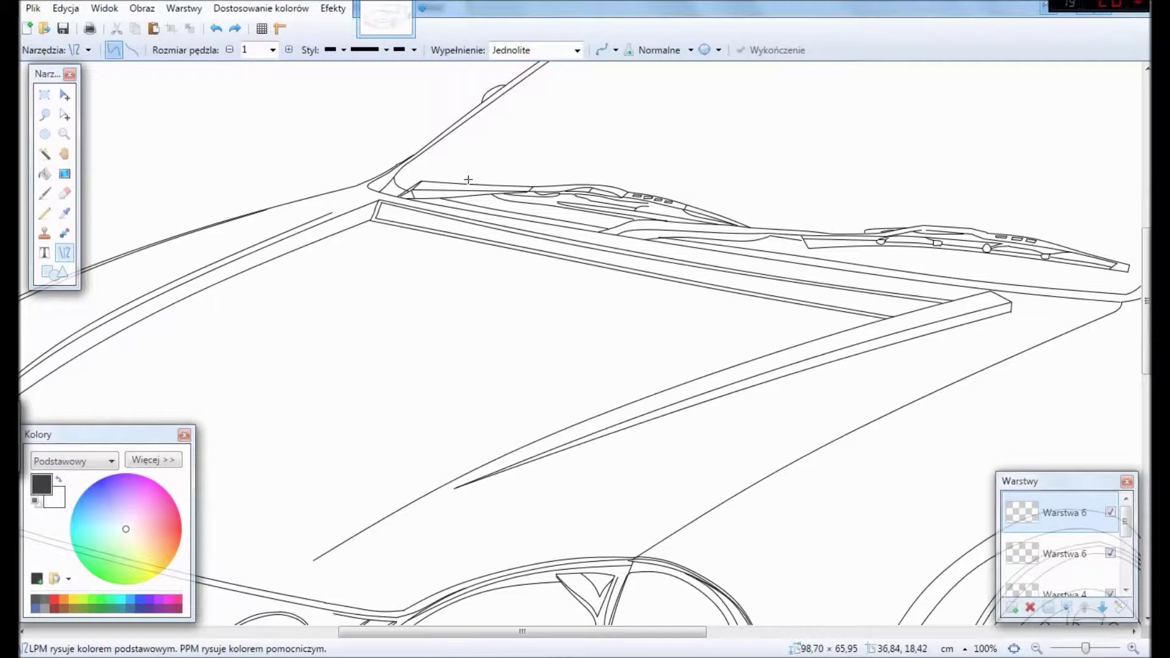
scroll(469, 180, up, 2)
drag(535, 634, 488, 633)
scroll(568, 293, up, 2)
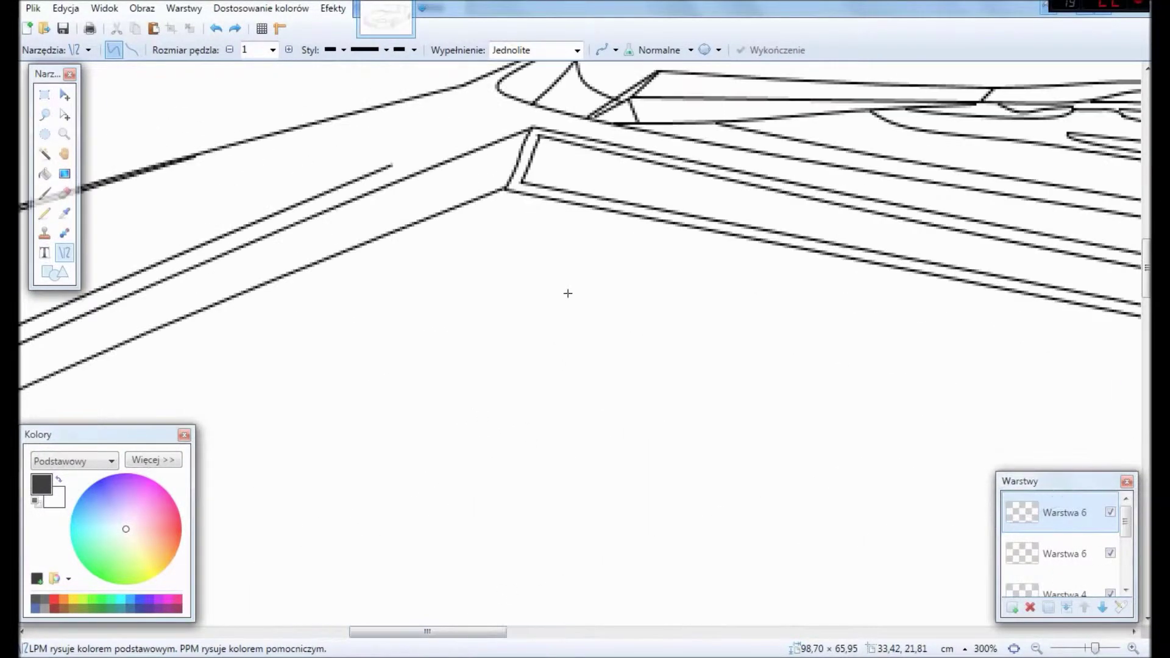
drag(392, 164, 515, 113)
scroll(410, 113, down, 6)
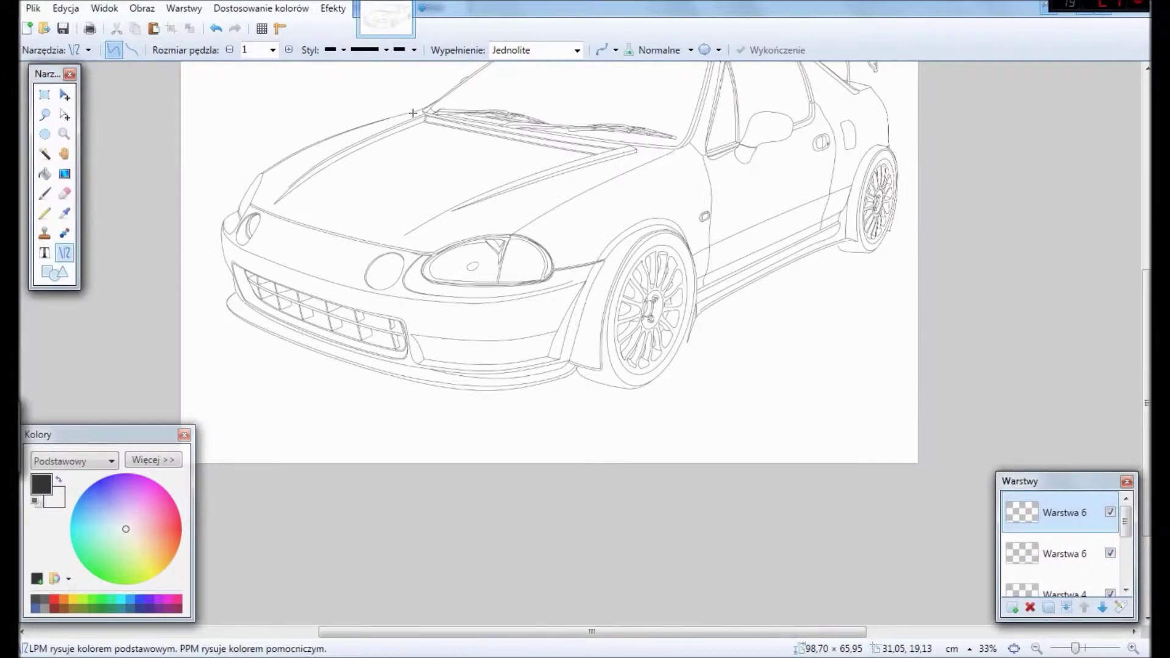
scroll(413, 113, up, 2)
scroll(413, 112, up, 2)
scroll(413, 113, down, 4)
scroll(413, 113, up, 4)
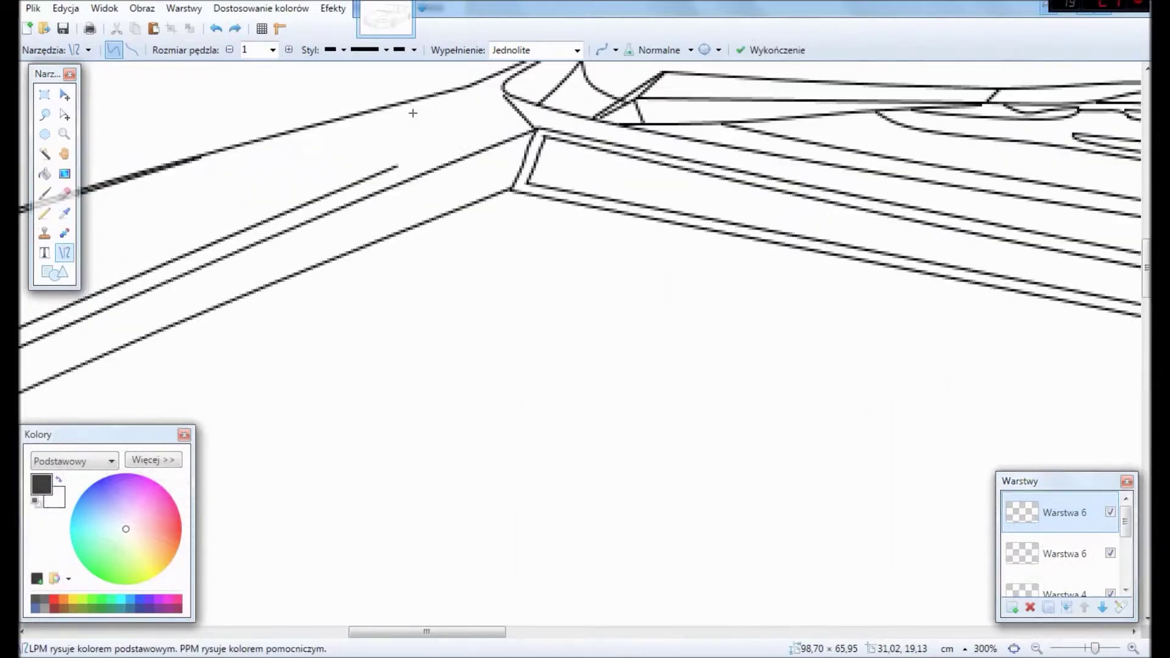
drag(470, 134, 550, 116)
drag(471, 132, 398, 165)
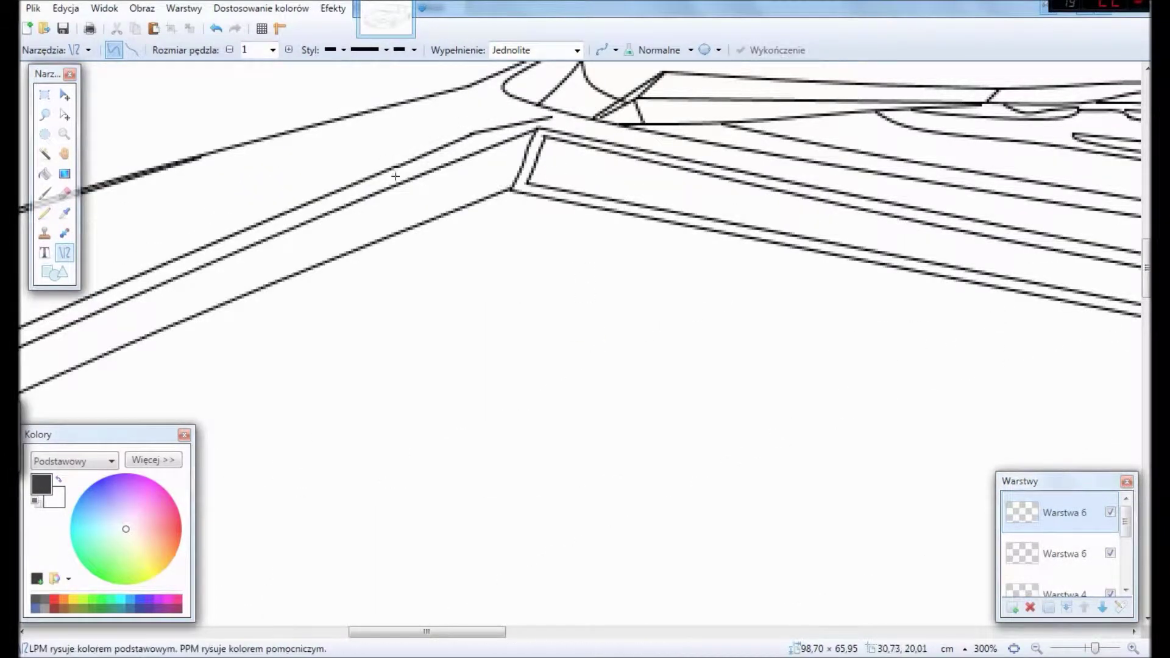
scroll(398, 165, down, 6)
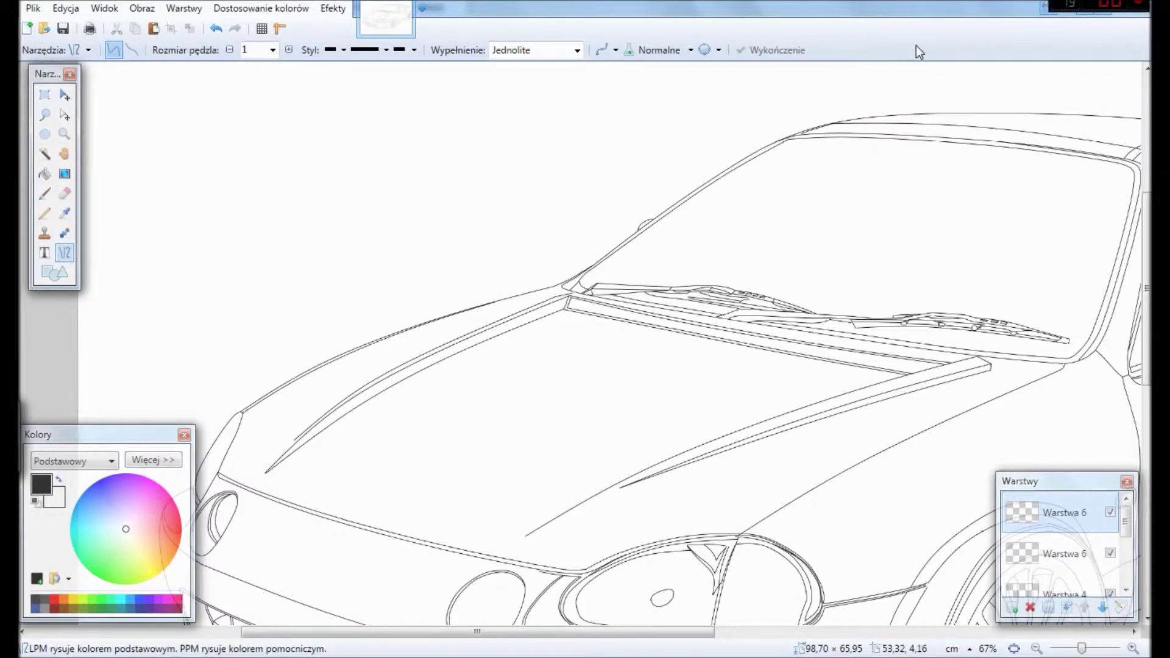
Draw a line about 27.5 cm long between the hood recess and the windshield base, bent to follow the hood's rear edge.
scroll(632, 586, up, 2)
drag(1086, 371, 175, 232)
drag(478, 279, 478, 286)
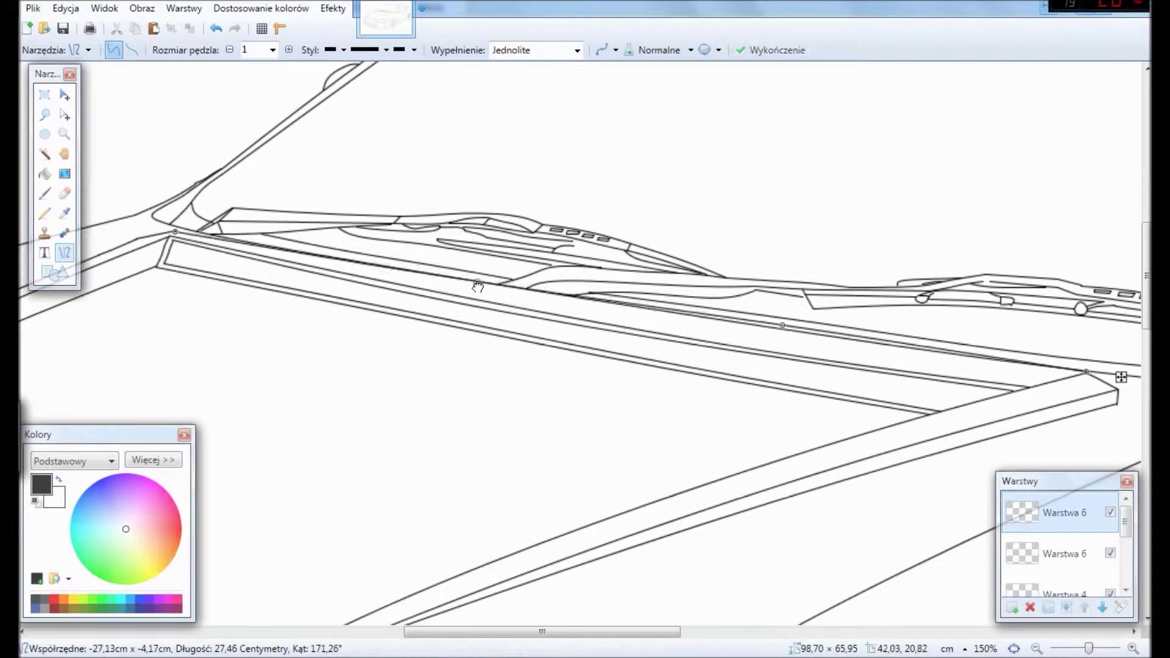
drag(782, 325, 786, 335)
drag(479, 282, 453, 286)
drag(786, 335, 812, 345)
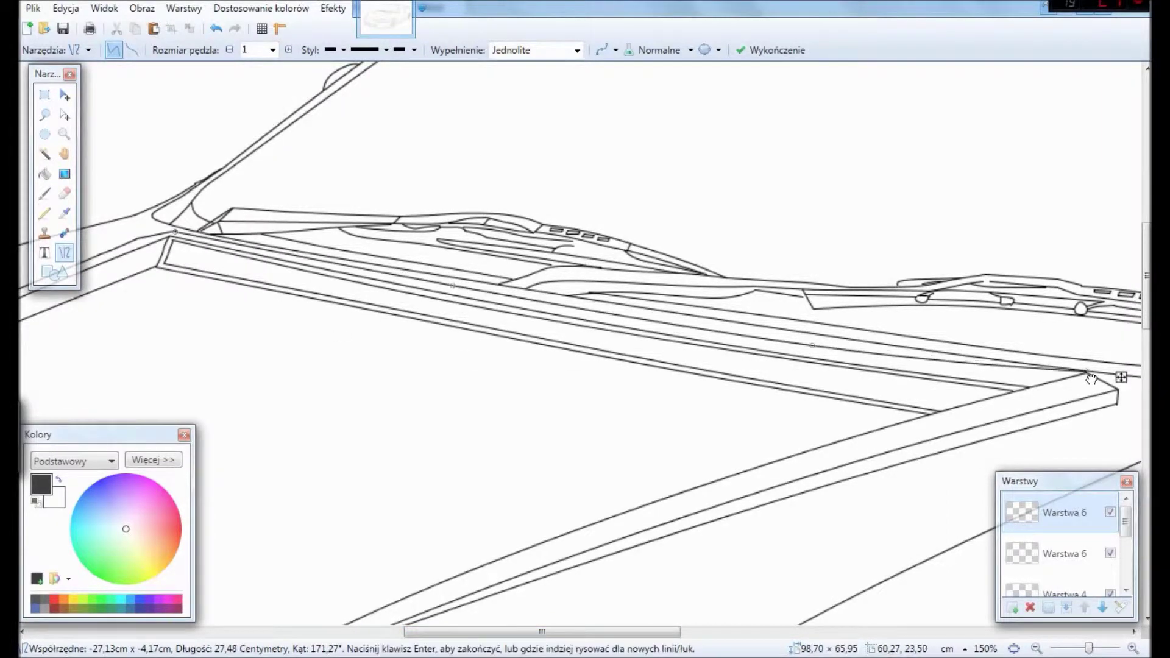
drag(459, 289, 487, 314)
key(Return)
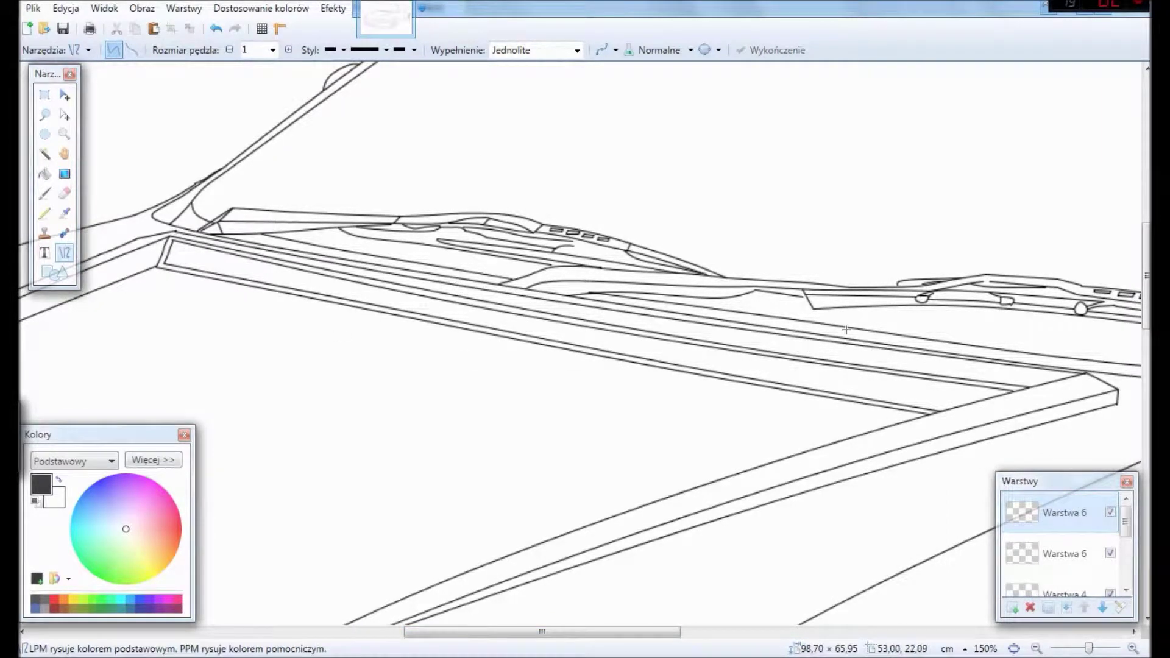
Add a new layer above the existing ones.
scroll(846, 329, down, 4)
scroll(846, 329, up, 3)
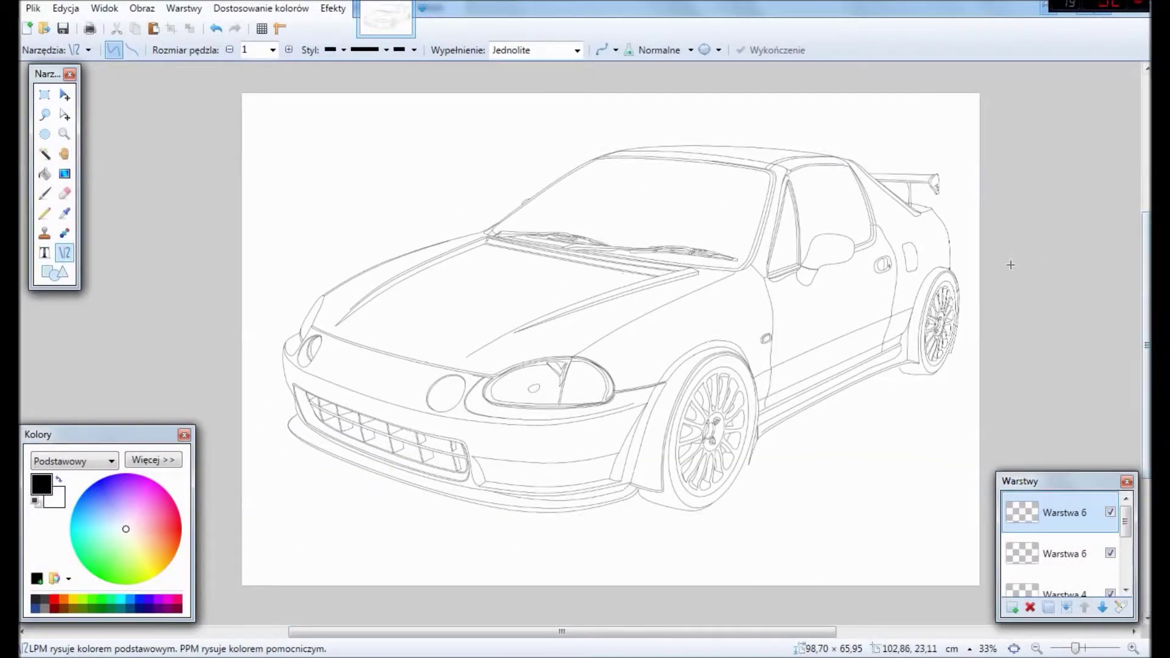
scroll(745, 655, right, 5)
scroll(846, 329, up, 2)
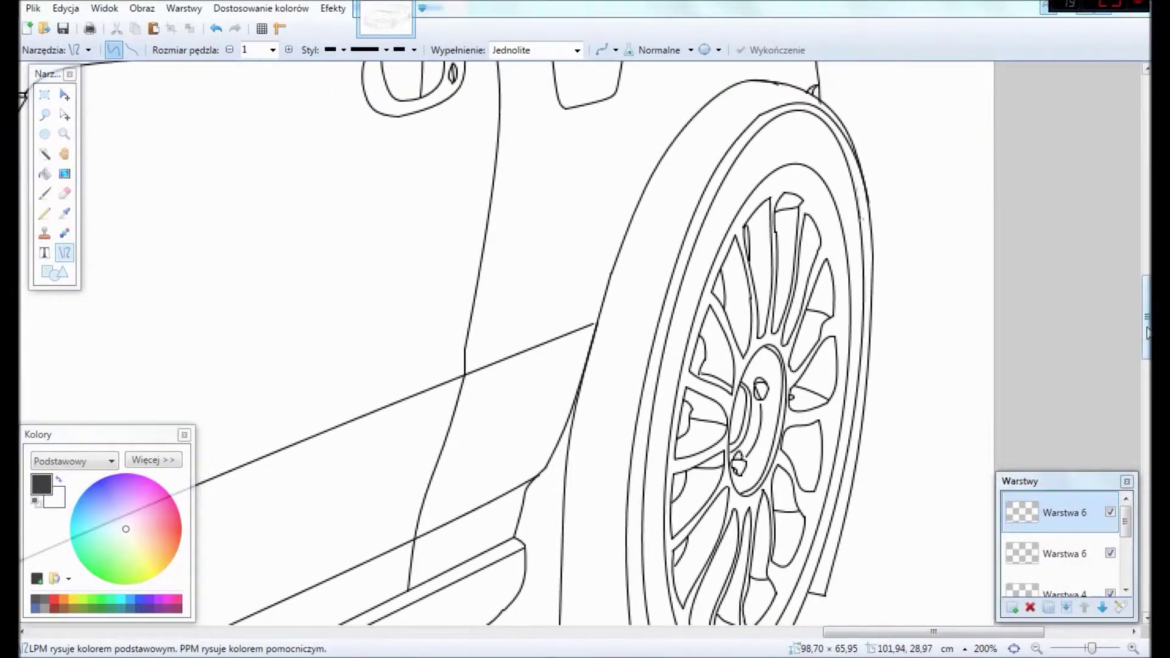
scroll(1135, 469, up, 1)
scroll(804, 541, down, 4)
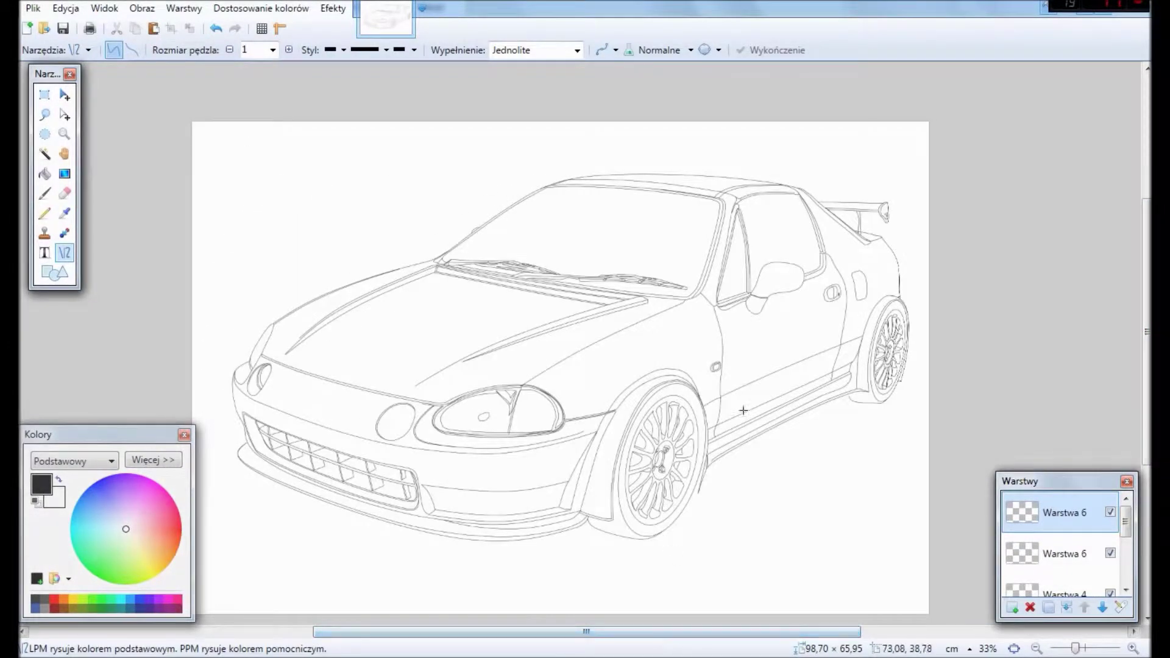
scroll(743, 410, up, 2)
click(1011, 608)
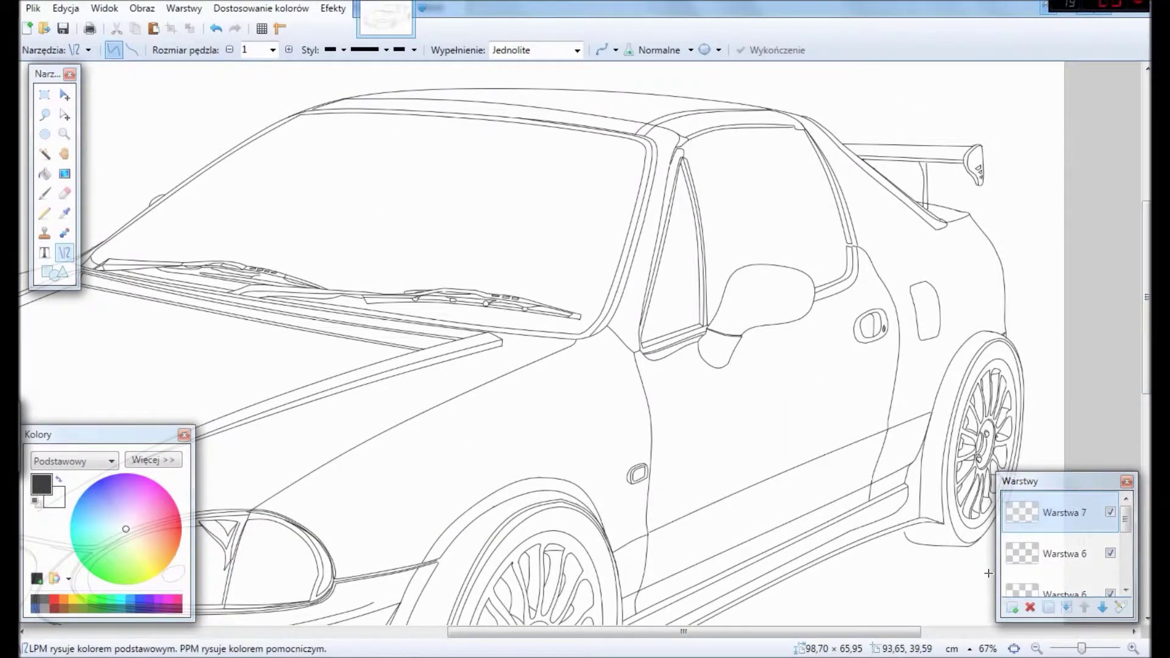
Draw a slightly curved line about 5.6 cm long across the lower part of the near side mirror's housing.
scroll(988, 573, down, 2)
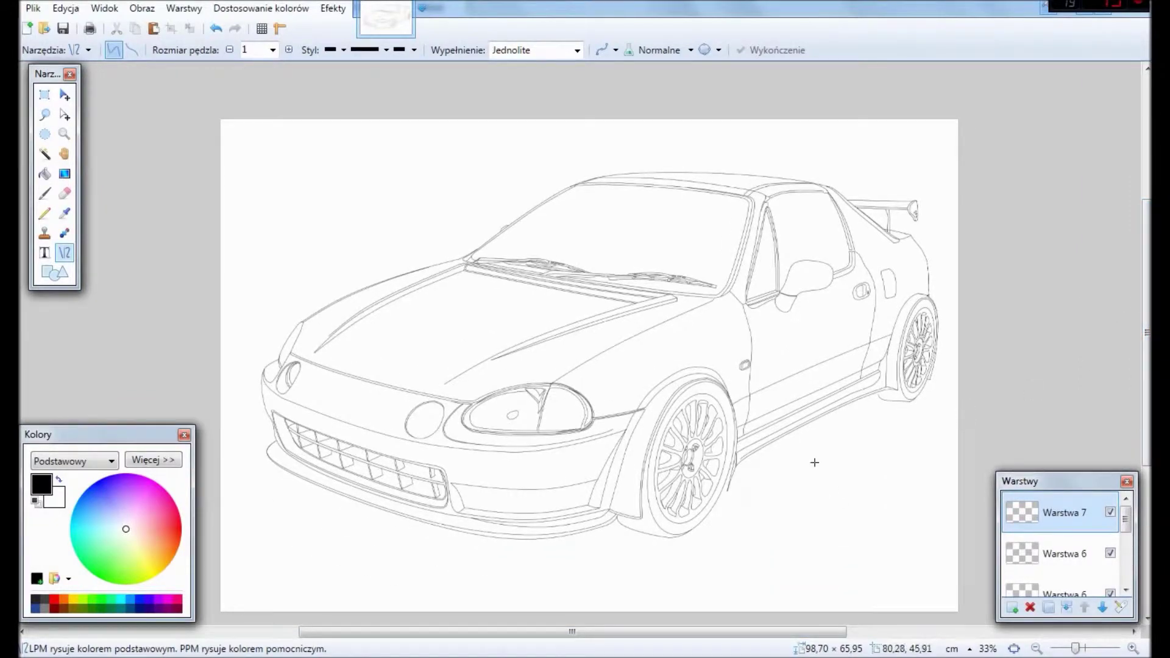
scroll(812, 464, up, 3)
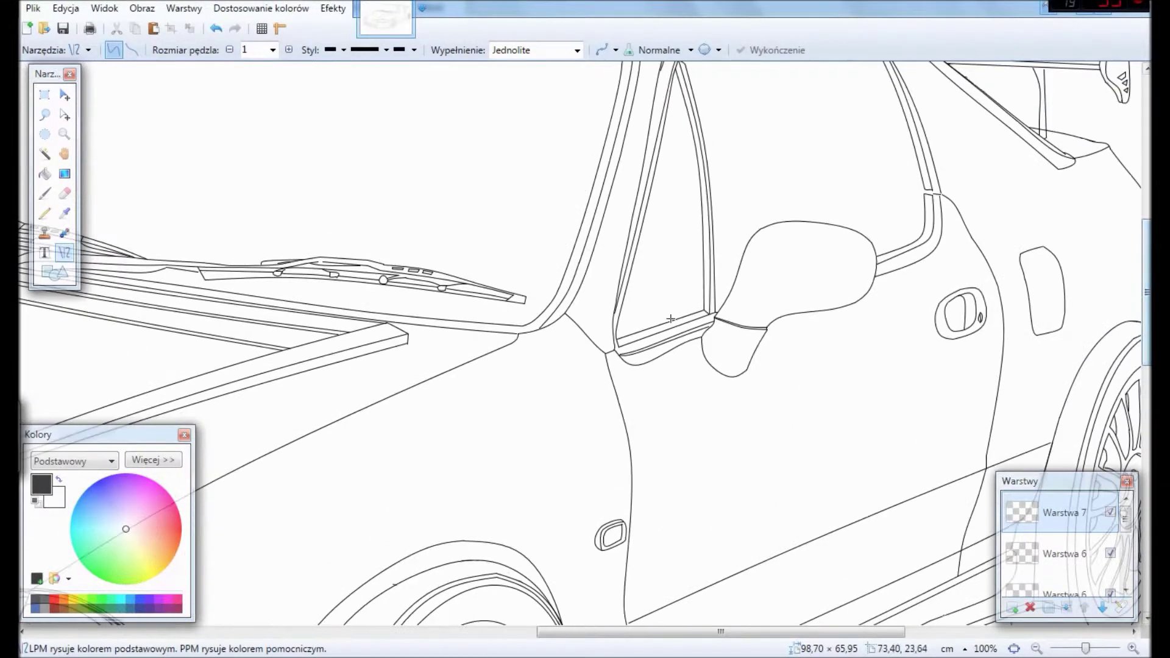
drag(774, 307, 775, 308)
scroll(861, 314, up, 2)
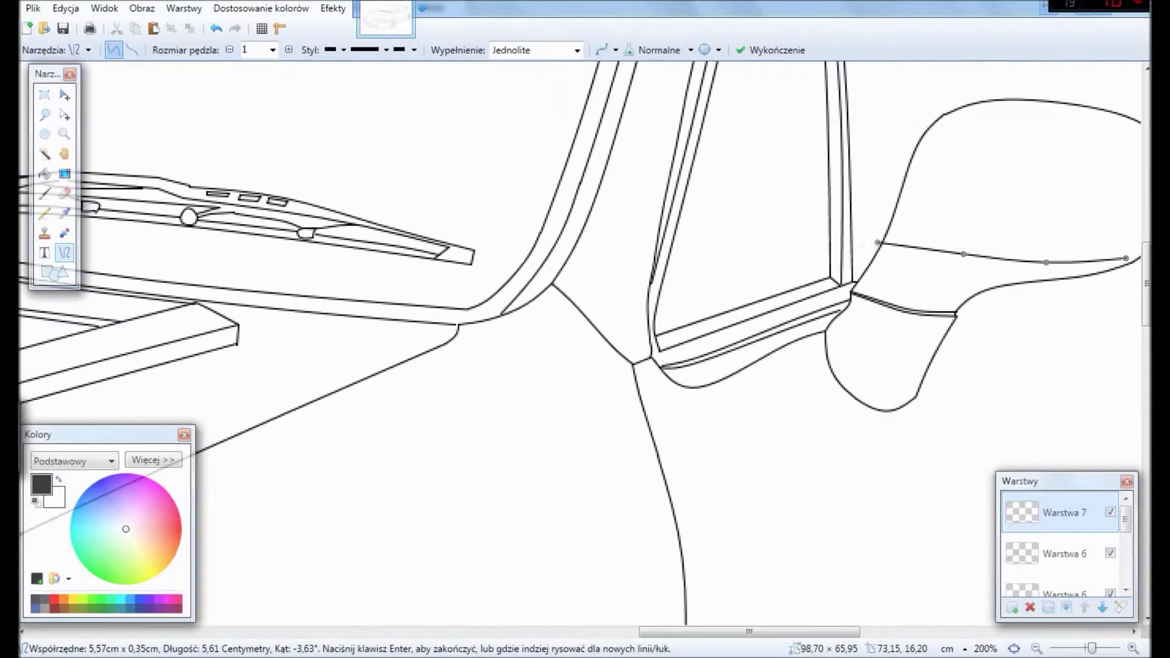
key(Return)
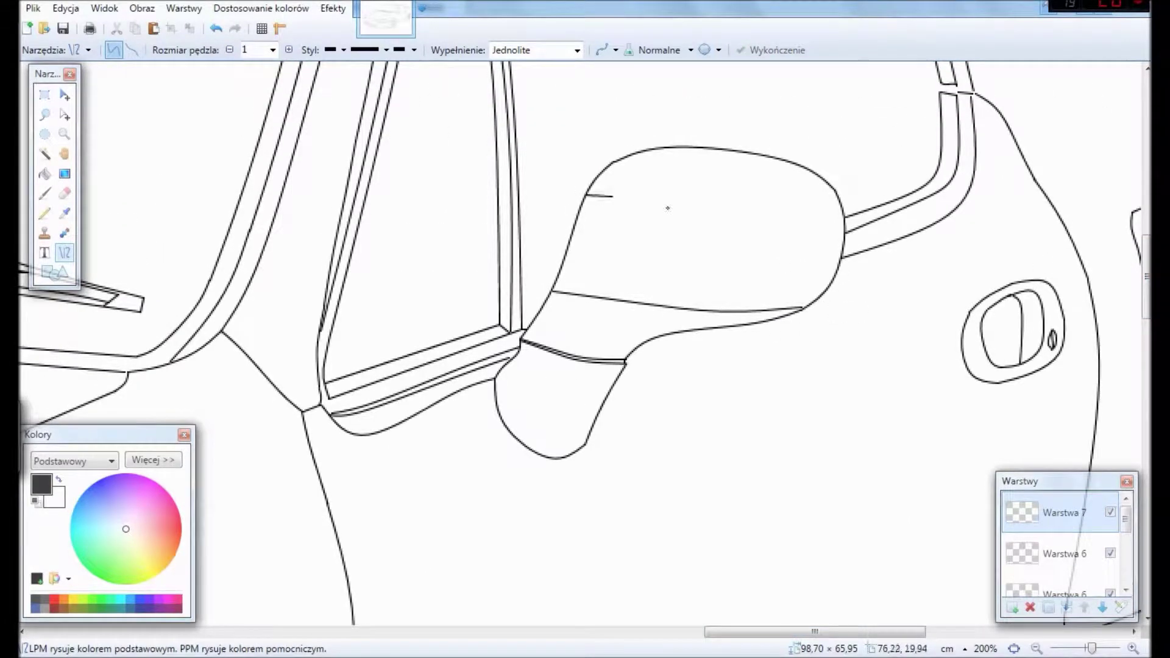
Draw a line about 5.8 cm long across the mirror's upper part and a curved line about 2.3 cm long inside its rear edge.
drag(586, 195, 844, 219)
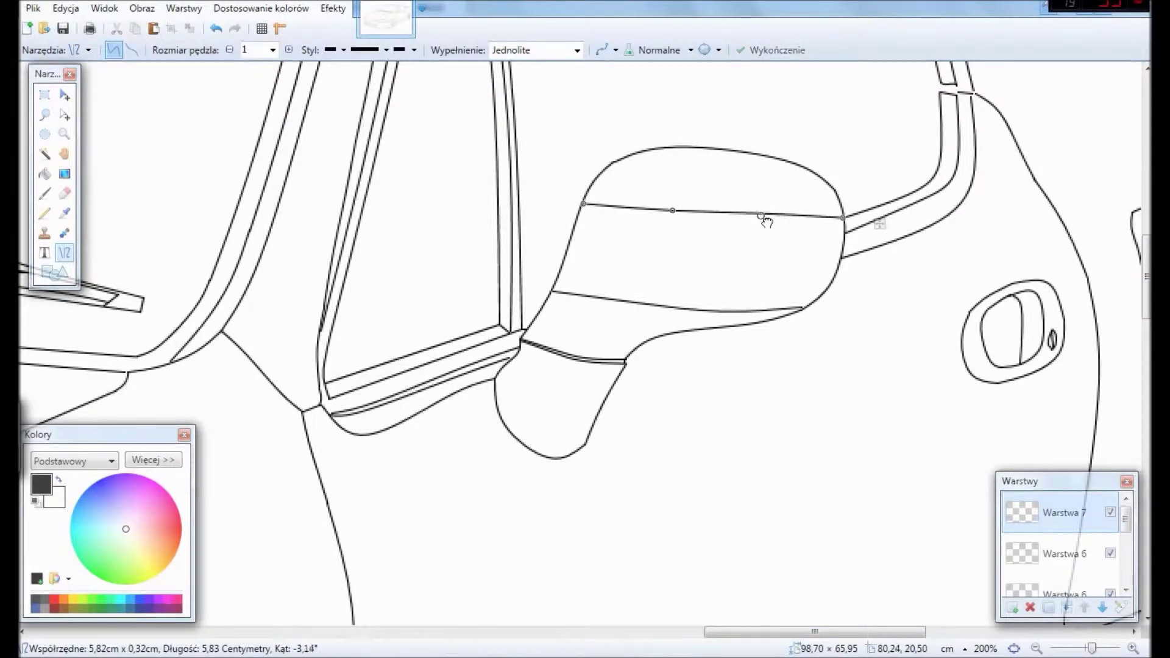
drag(760, 214, 761, 219)
drag(802, 308, 844, 235)
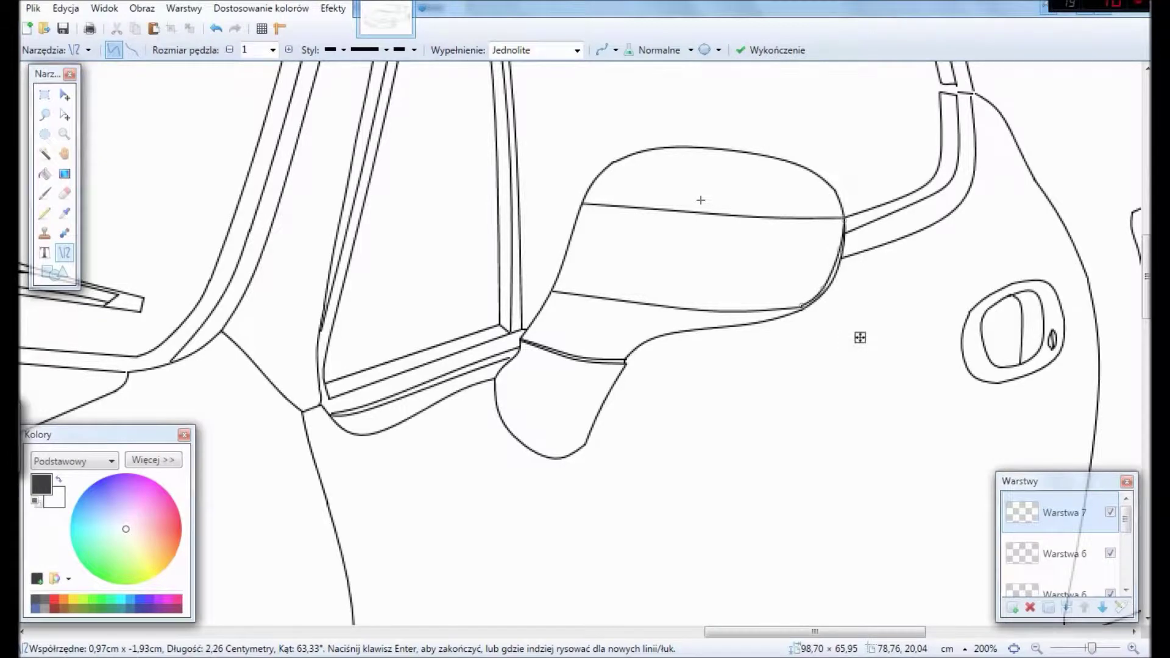
scroll(701, 200, up, 1)
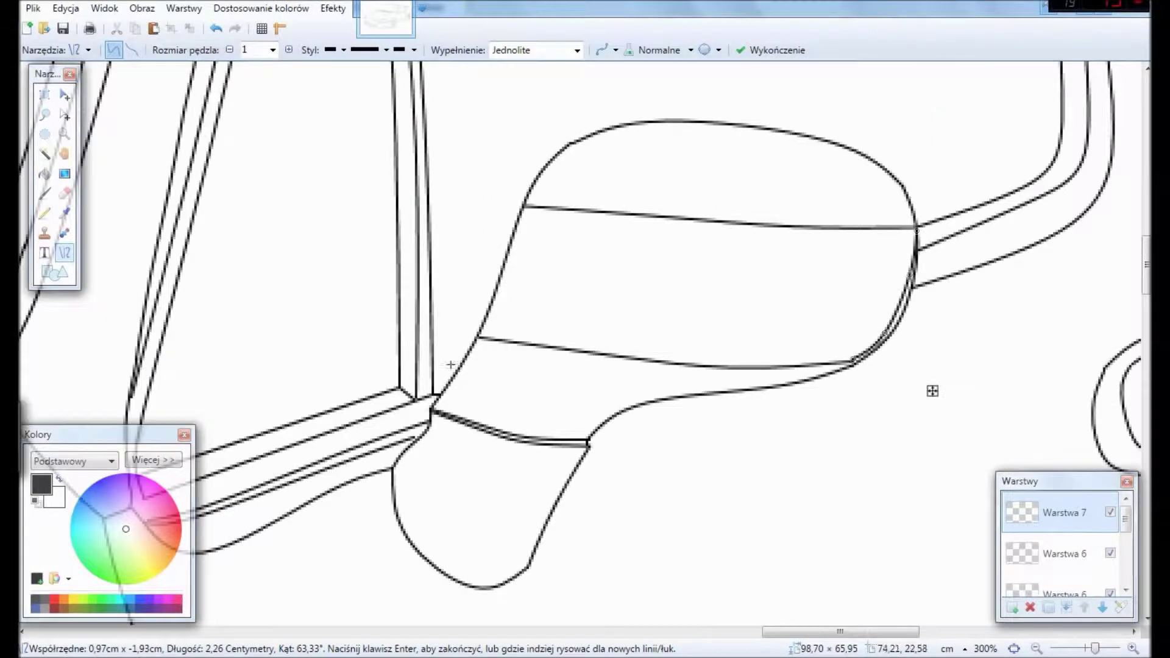
key(Return)
Draw a four-sided inner recess in the mirror housing and connect its corners to the ends of the upper and lower lines.
mouse_move(511, 302)
mouse_down()
mouse_move(863, 315)
mouse_move(871, 336)
mouse_move(837, 329)
mouse_move(867, 262)
mouse_up()
click(620, 312)
key(Return)
key(Return)
drag(476, 337, 506, 303)
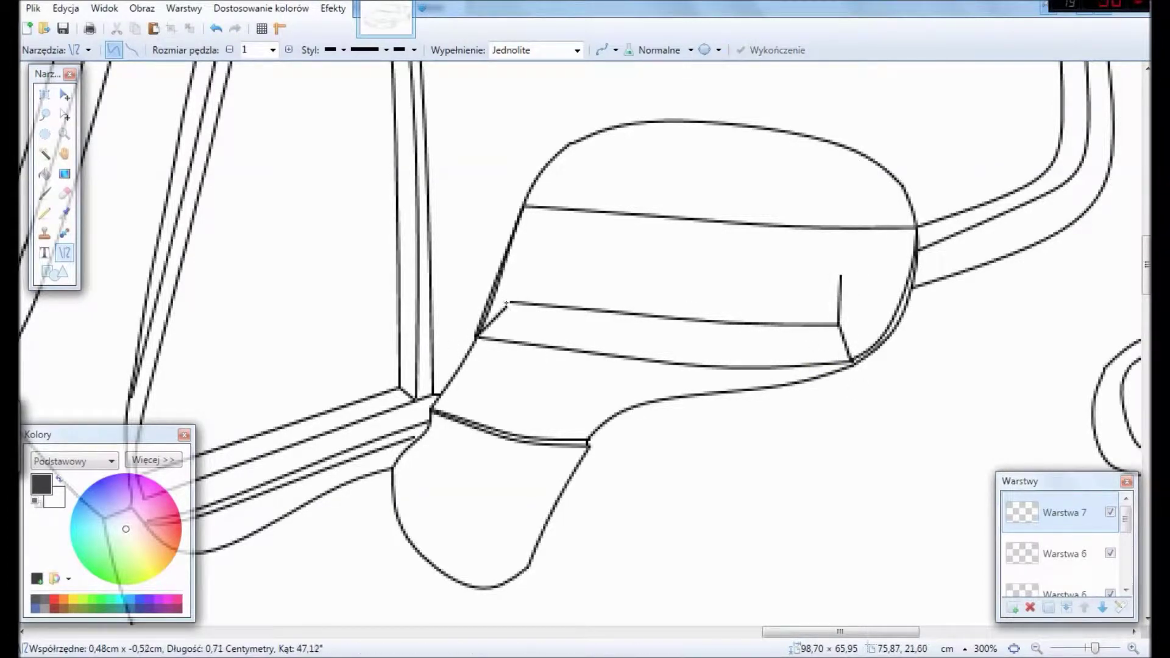
mouse_move(840, 274)
mouse_down()
mouse_move(520, 247)
mouse_move(510, 302)
mouse_move(527, 248)
mouse_up()
drag(903, 230, 917, 226)
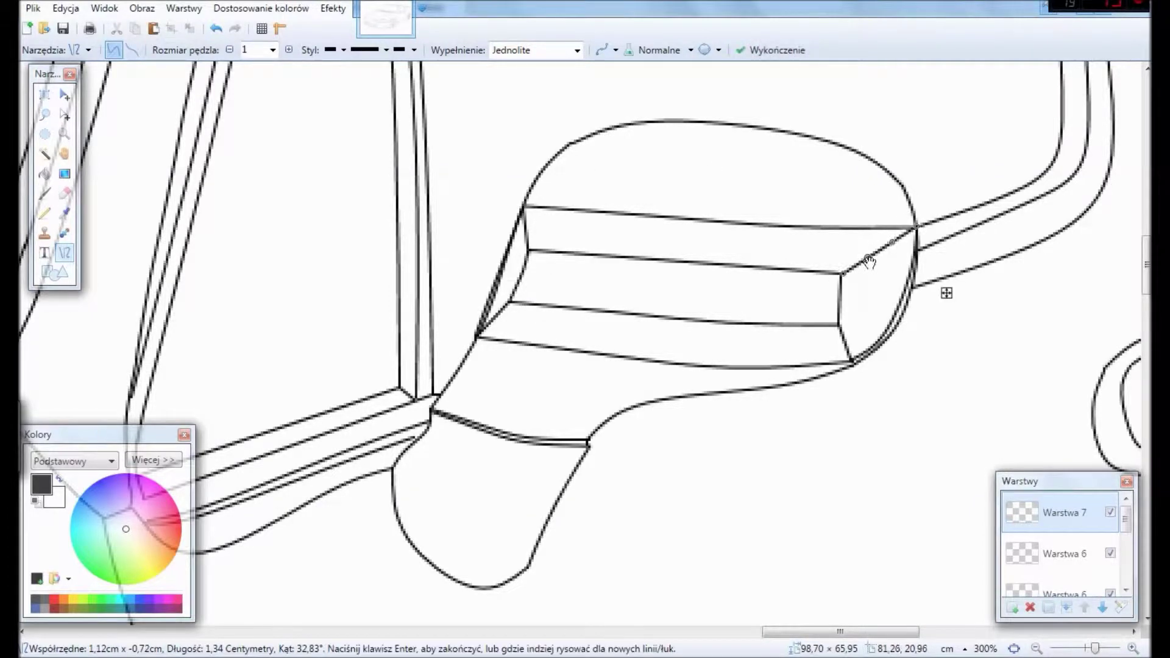
key(Return)
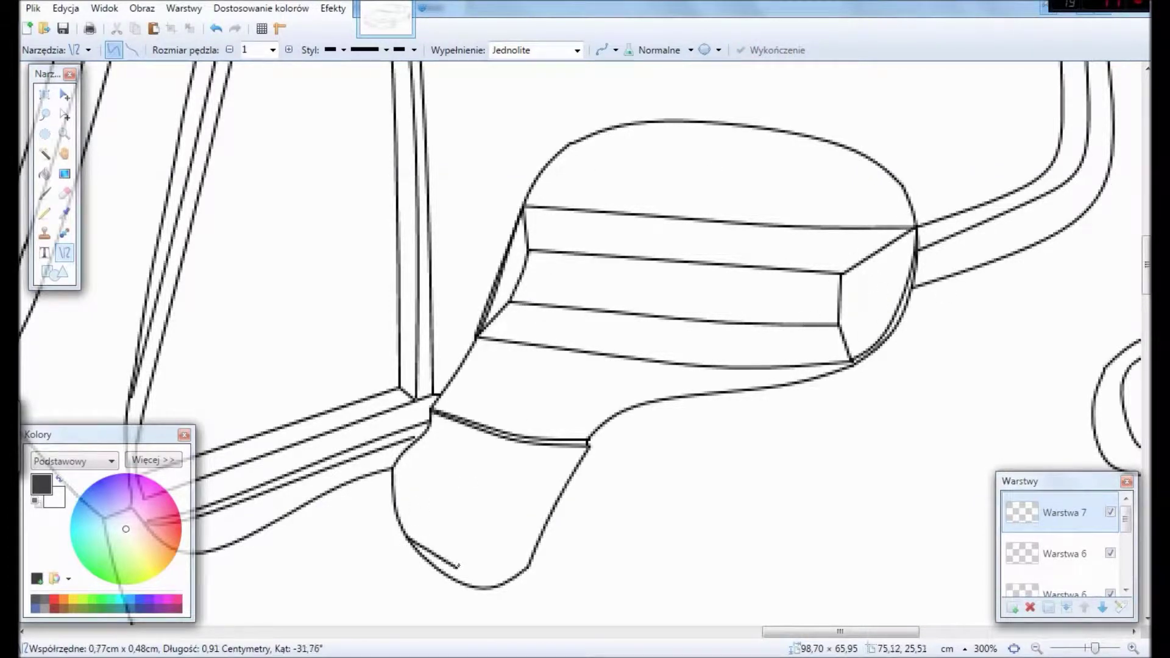
Draw a narrow strut about 3.3 cm long from the mirror housing's lower line into its base, closing its lower end with a curve.
mouse_move(459, 566)
mouse_down()
mouse_move(491, 582)
mouse_move(407, 540)
mouse_up()
drag(550, 347, 418, 504)
mouse_move(427, 506)
mouse_down()
mouse_move(601, 378)
mouse_move(555, 383)
mouse_up()
scroll(445, 482, up, 3)
scroll(418, 234, down, 5)
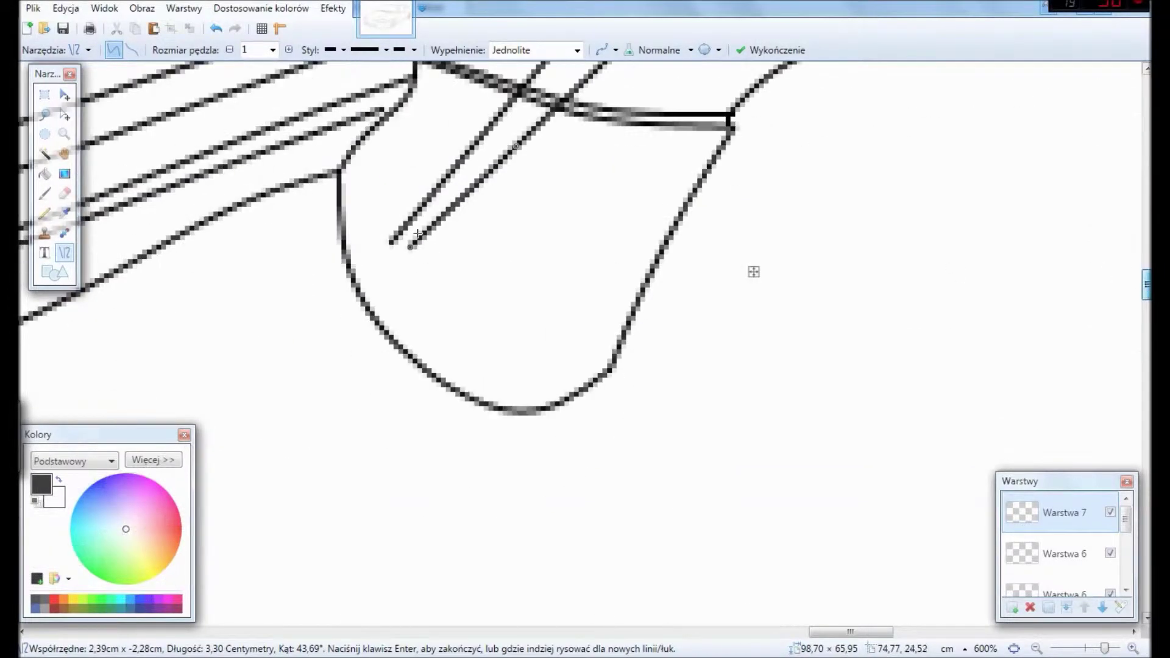
key(Return)
drag(391, 243, 410, 248)
key(Return)
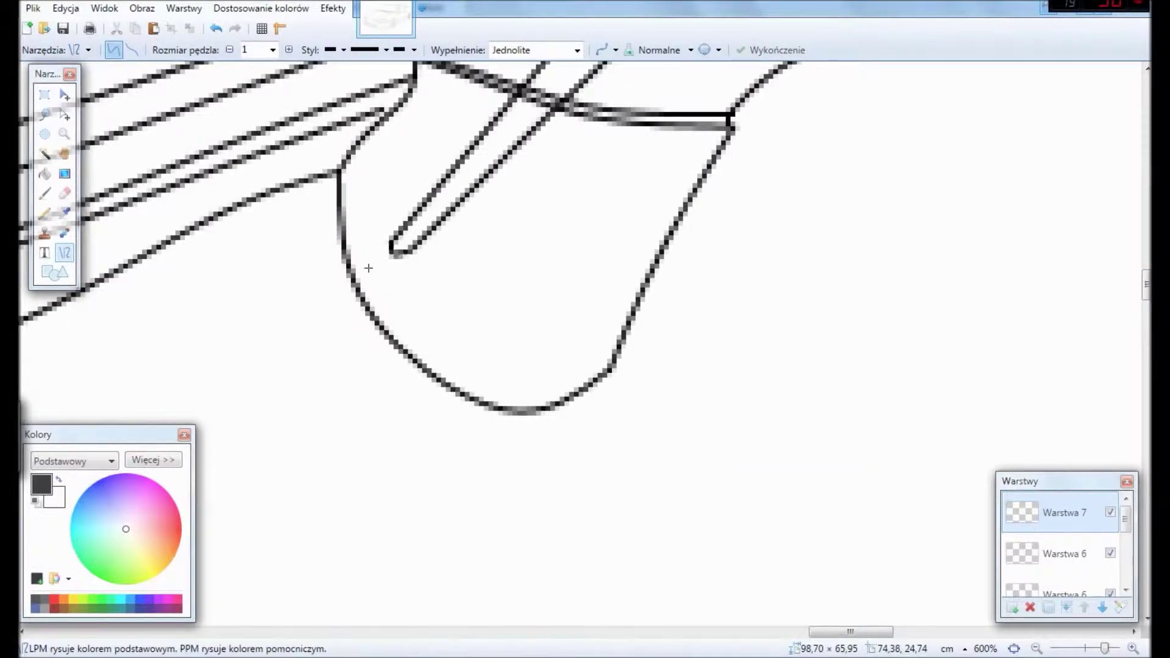
Draw an angular outline for the far side mirror along the windshield pillar, with short lines closing both ends.
scroll(405, 447, down, 6)
scroll(444, 196, up, 5)
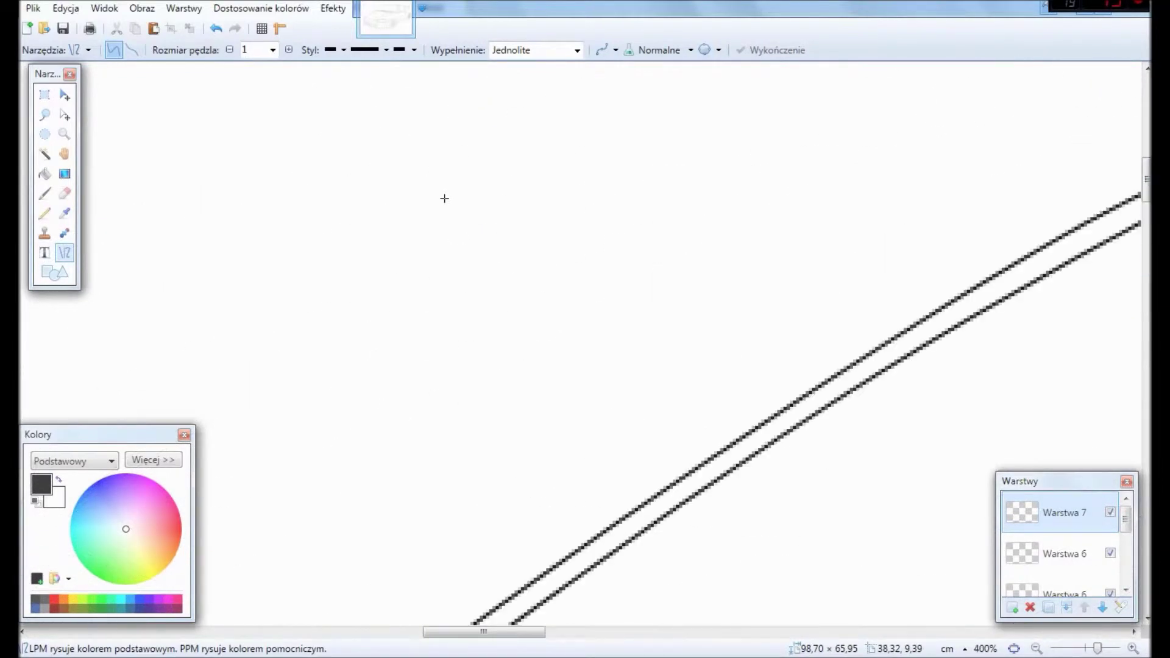
scroll(444, 199, down, 5)
drag(461, 339, 366, 403)
drag(412, 372, 390, 357)
drag(450, 397, 363, 412)
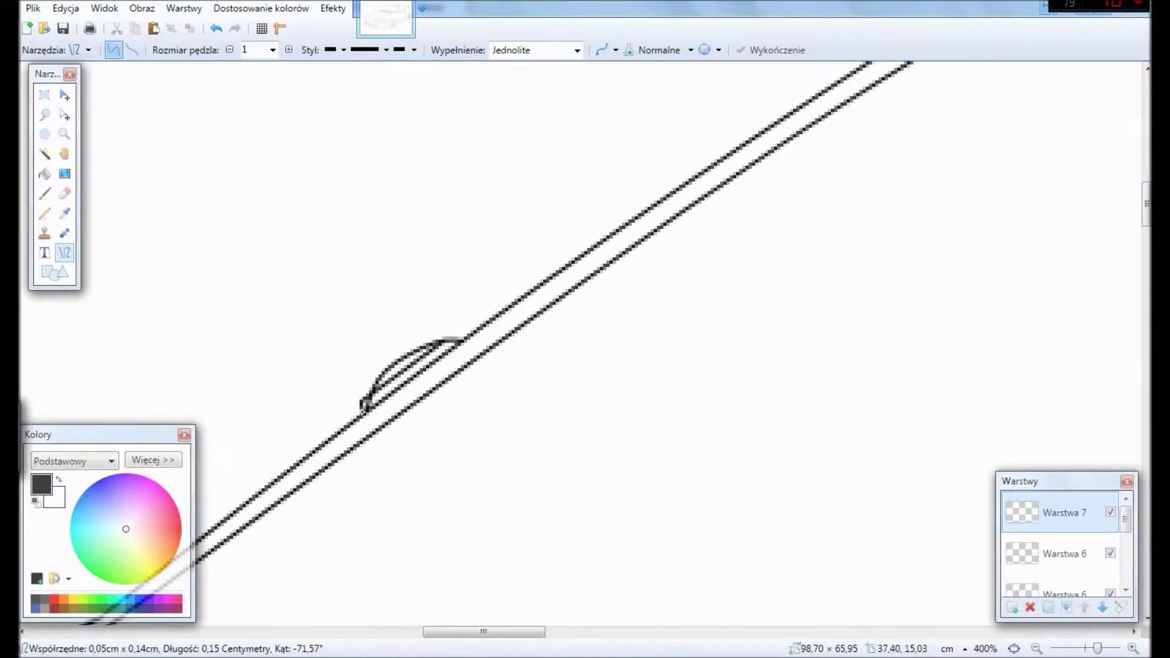
key(Return)
Erase the far mirror's old rounded outline on the Tło layer with a size 1 eraser.
scroll(1060, 548, down, 5)
click(1048, 569)
key(e)
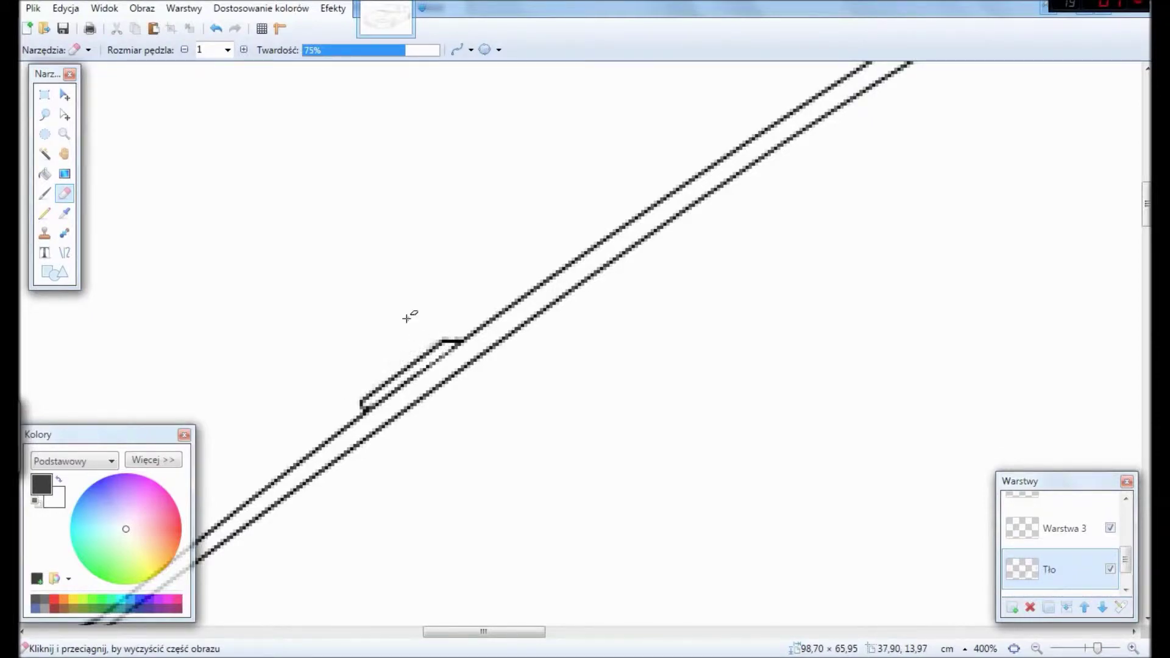
Erase the near mirror's old outline beside its front edge and between the housing and the base.
scroll(406, 318, down, 5)
scroll(761, 489, up, 4)
drag(866, 634, 827, 633)
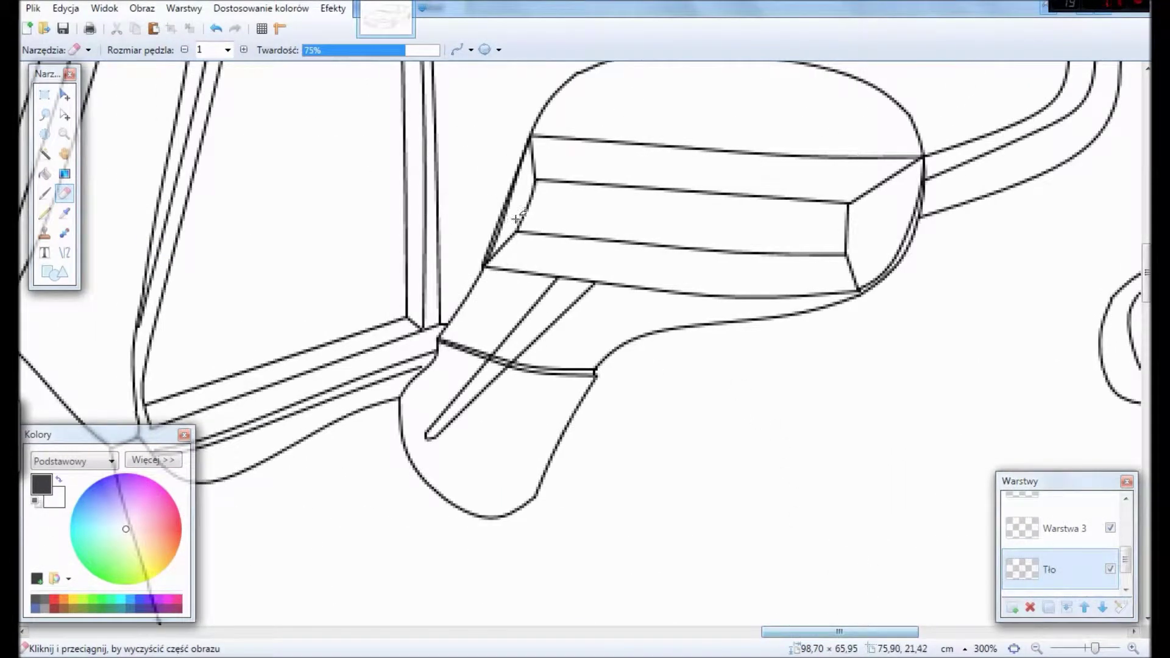
Draw lines on the Warstwa 7 layer extending the side window's lower sill lines to the near mirror's strut.
click(64, 252)
click(1012, 608)
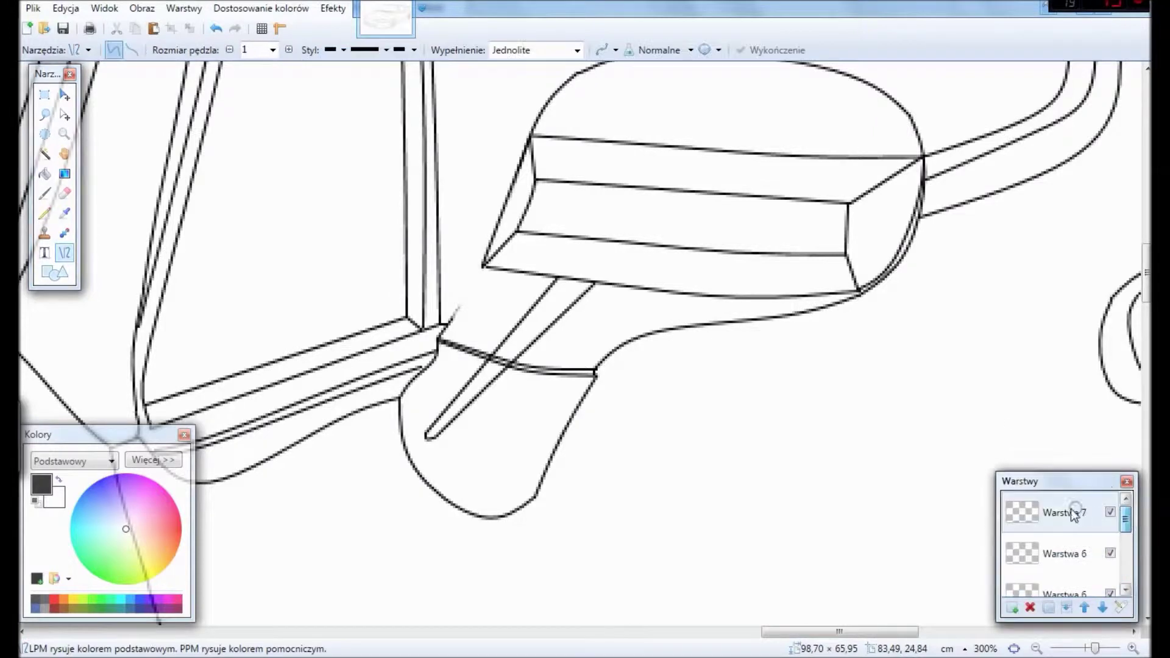
drag(454, 318, 922, 157)
key(ctrl+z)
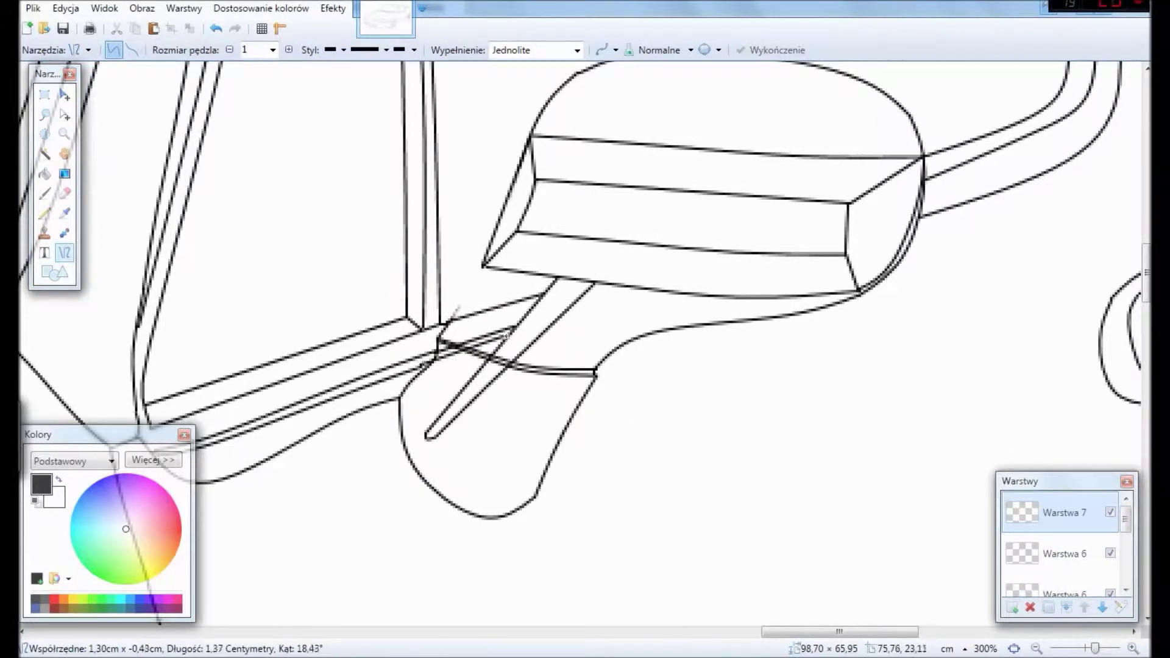
key(ctrl+z)
key(ctrl+z)
Erase the rest of the old near mirror's housing and base on the Tło layer with a size 7 eraser.
key(e)
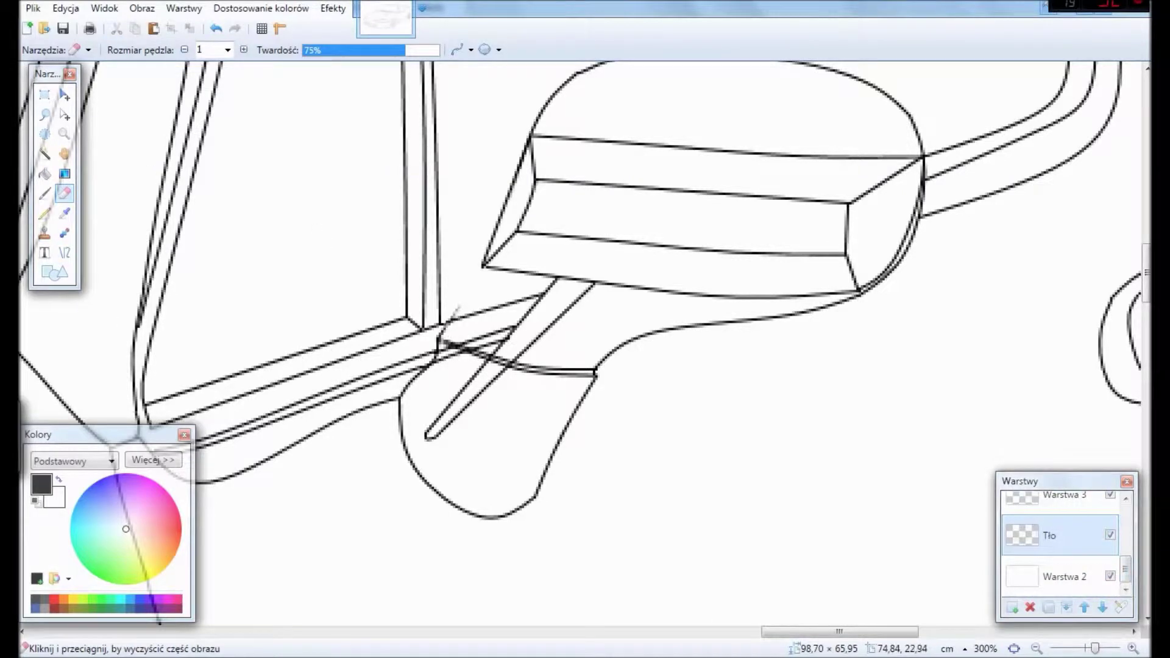
click(244, 49)
drag(604, 357, 547, 410)
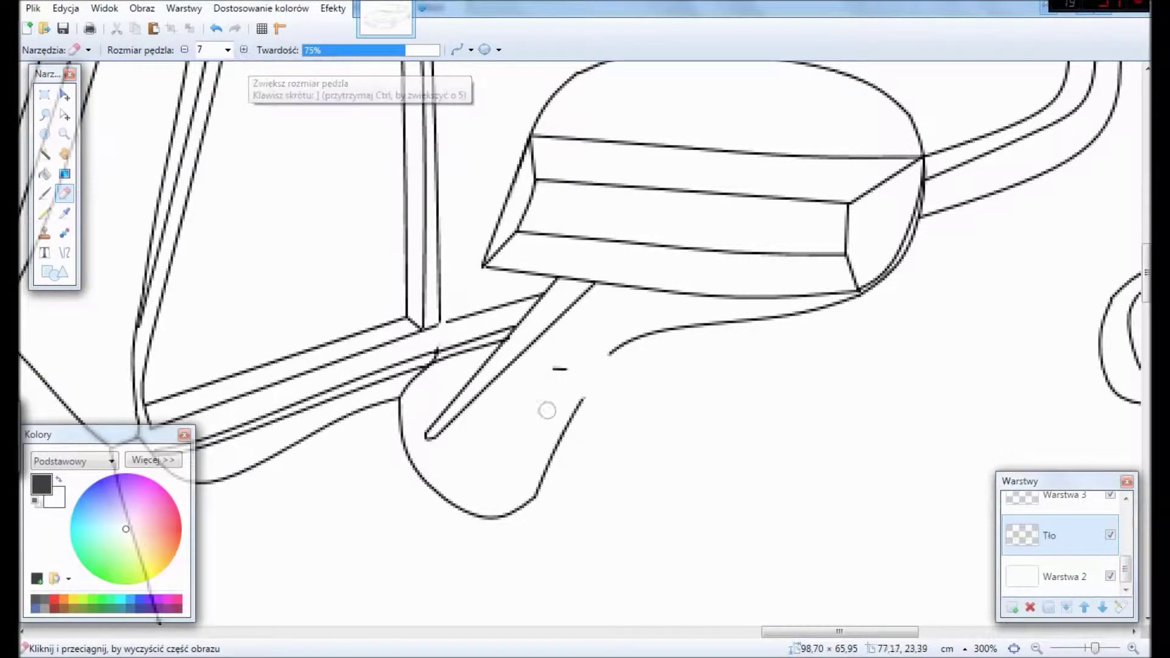
mouse_move(610, 354)
mouse_down()
mouse_move(722, 304)
mouse_move(916, 269)
mouse_up()
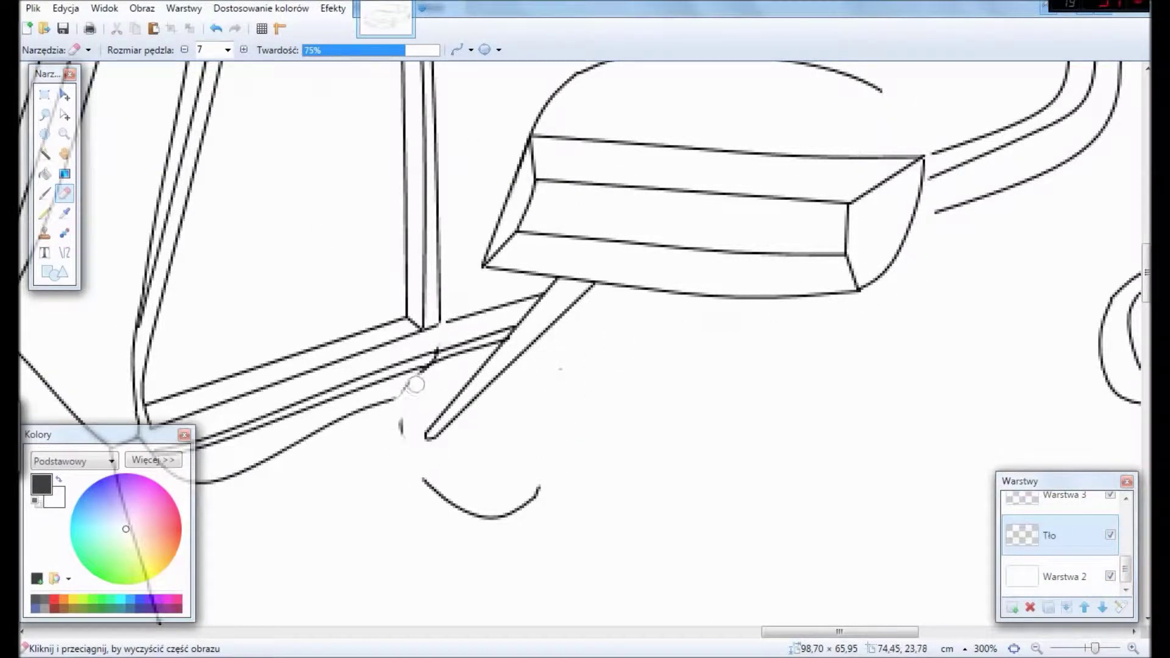
scroll(726, 319, up, 2)
drag(887, 210, 699, 183)
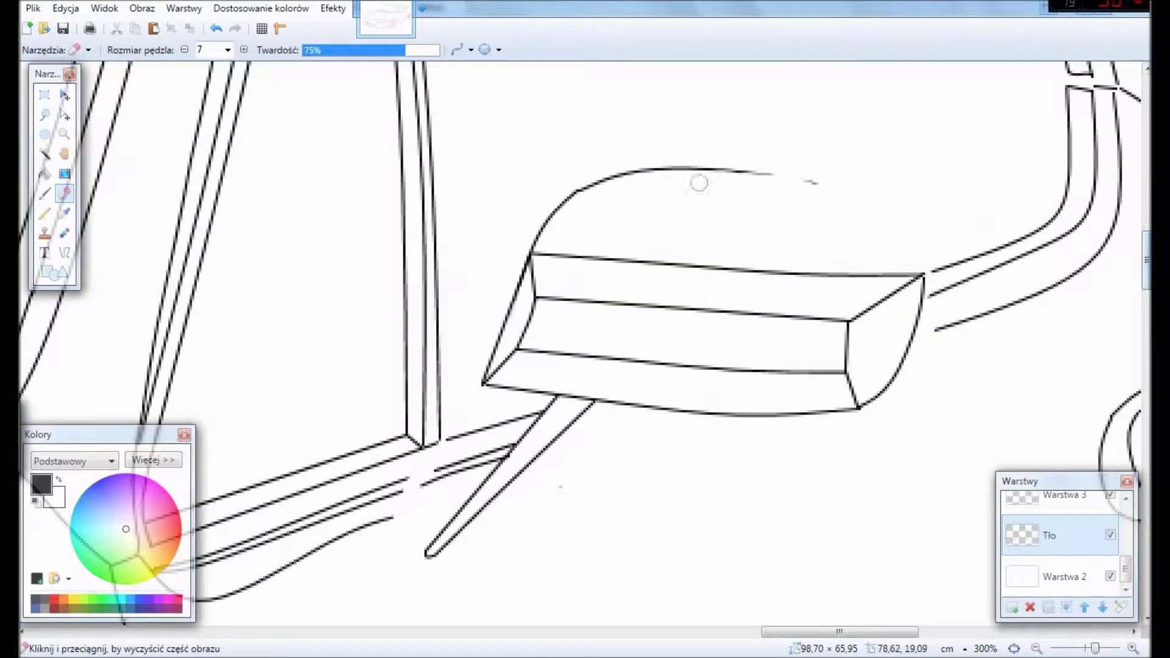
Draw size 1 lines on the Tło layer continuing the window sill lines past the strut to the mirror housing's lower edge.
click(64, 252)
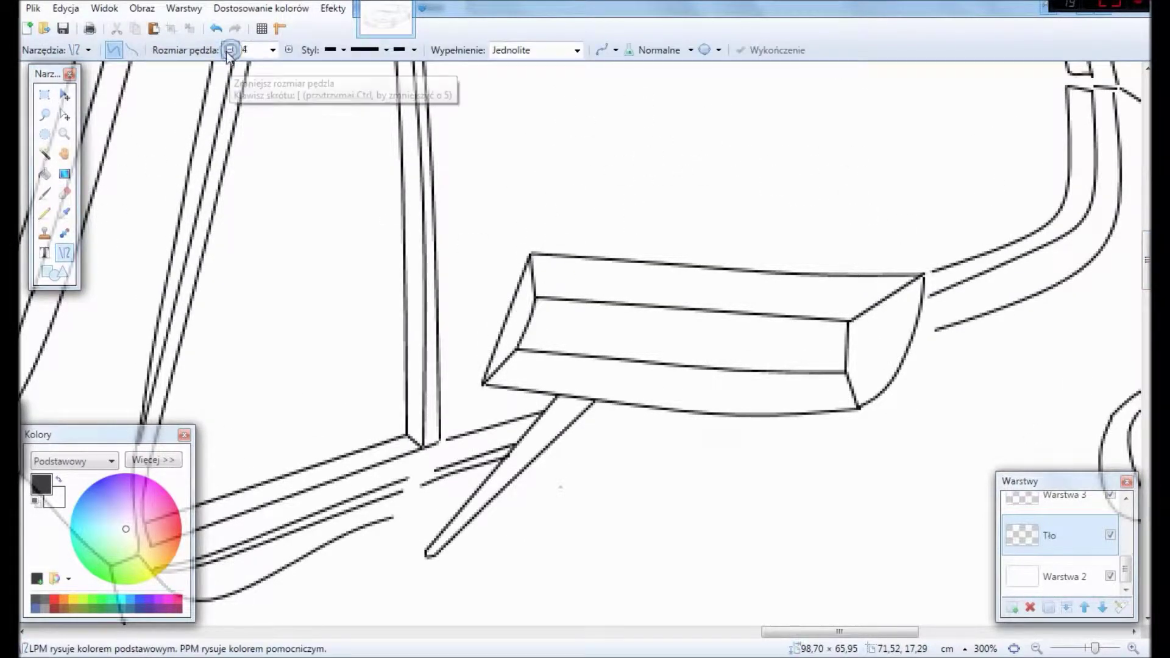
drag(393, 517, 698, 416)
key(Return)
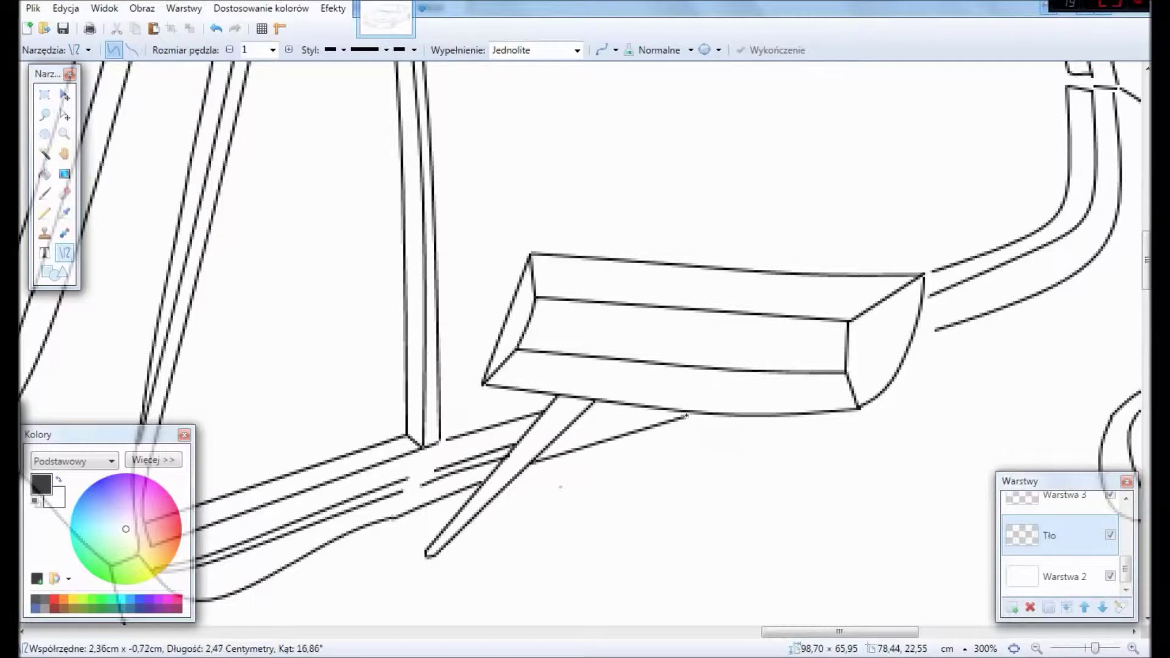
mouse_move(567, 430)
mouse_down()
mouse_move(663, 410)
mouse_move(615, 421)
mouse_up()
Close the gaps in the sill lines beside the mirror housing's outer end and between the door frame and the strut.
drag(914, 338, 935, 330)
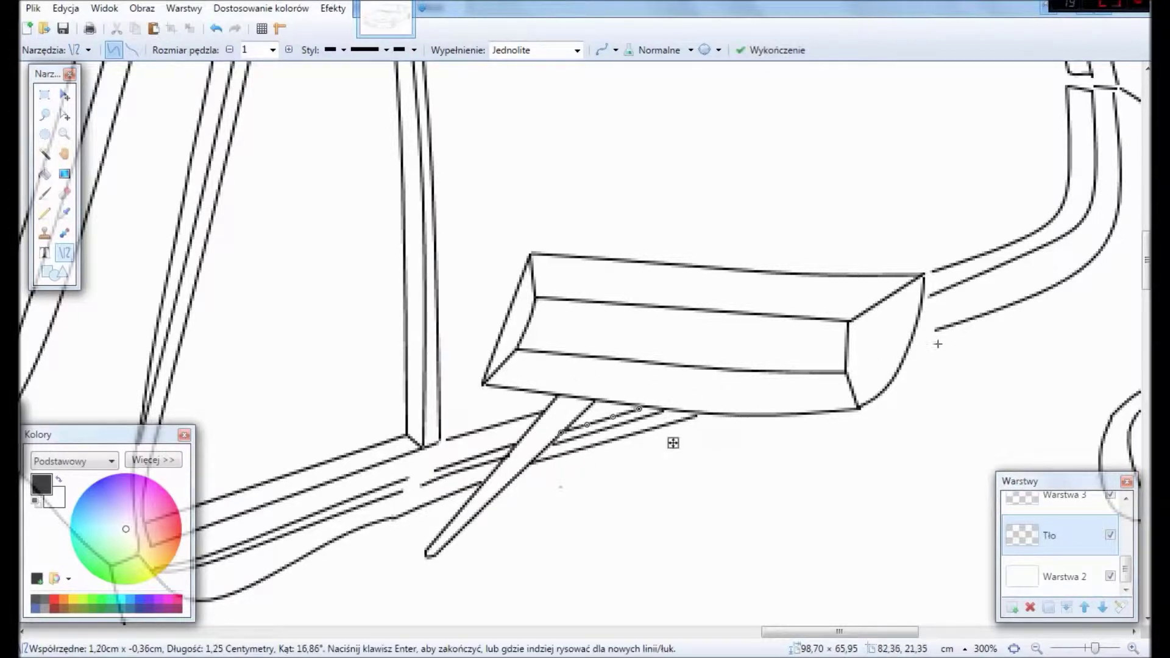
drag(922, 276, 941, 268)
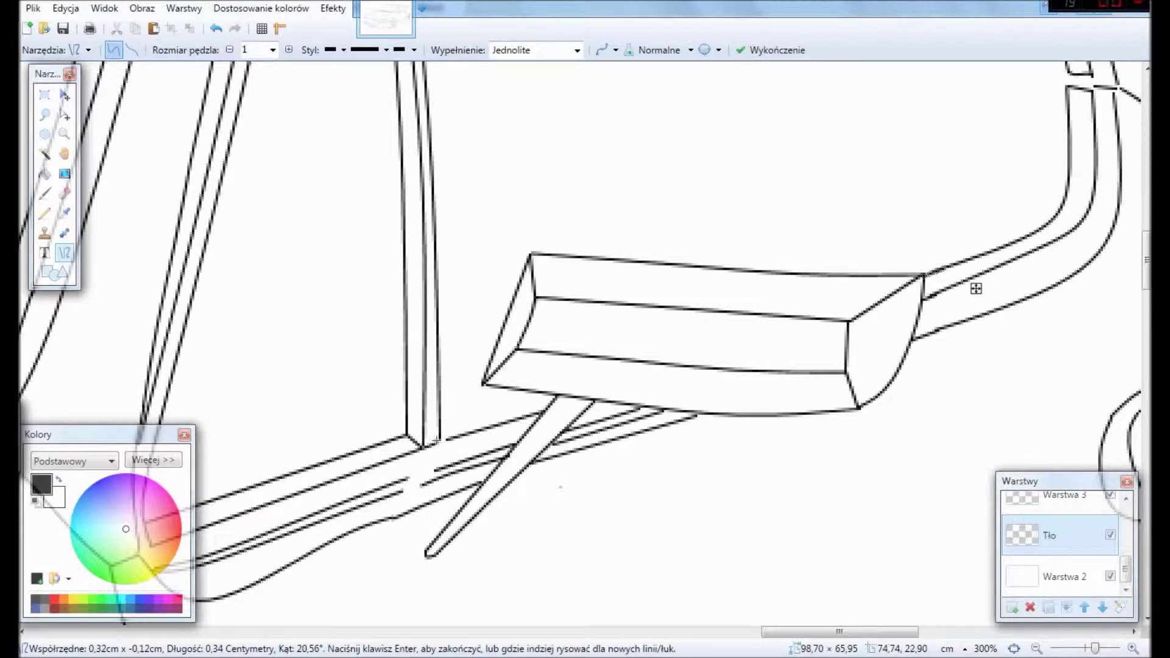
drag(401, 485, 442, 471)
key(Return)
Examine the whole car drawing to check the redesigned side mirror against the rest of the body.
key(ctrl+minus)
key(ctrl+minus)
key(ctrl+minus)
key(ctrl+minus)
key(ctrl+minus)
key(ctrl+minus)
key(ctrl+minus)
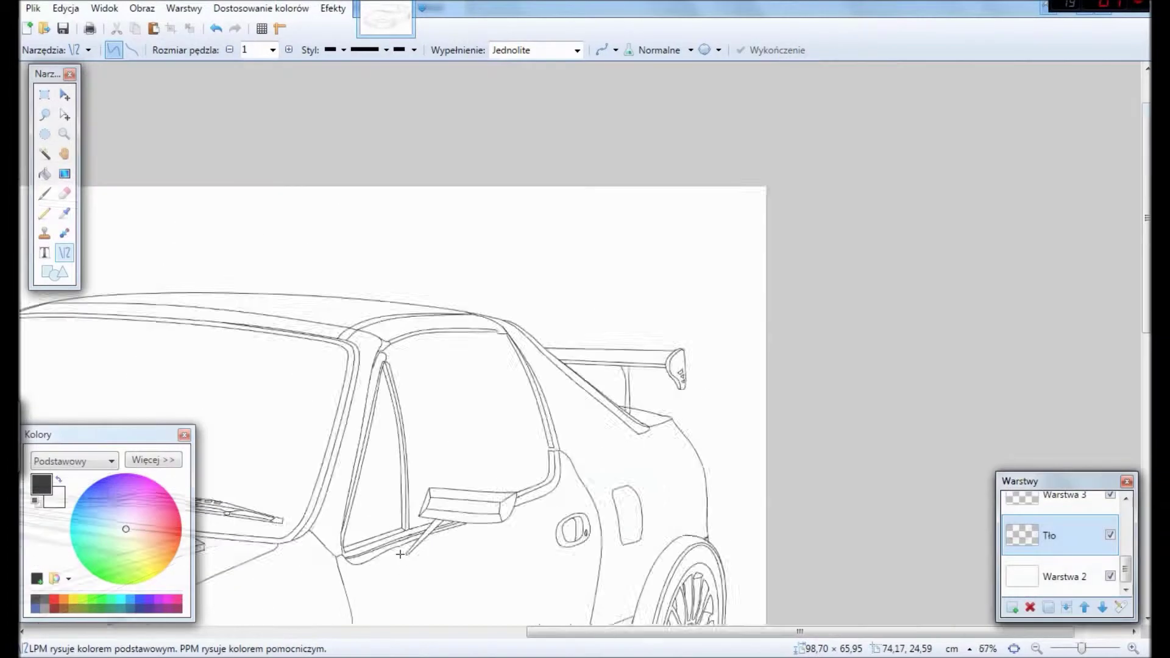
scroll(585, 341, up, 3)
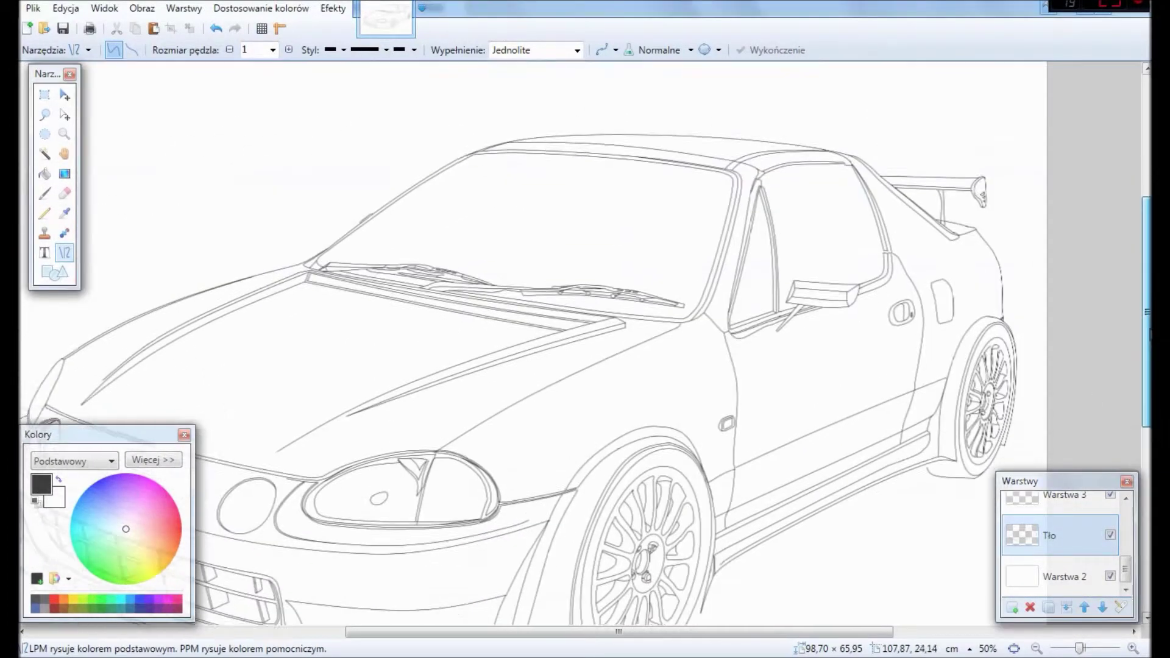
key(ctrl+minus)
key(ctrl+plus)
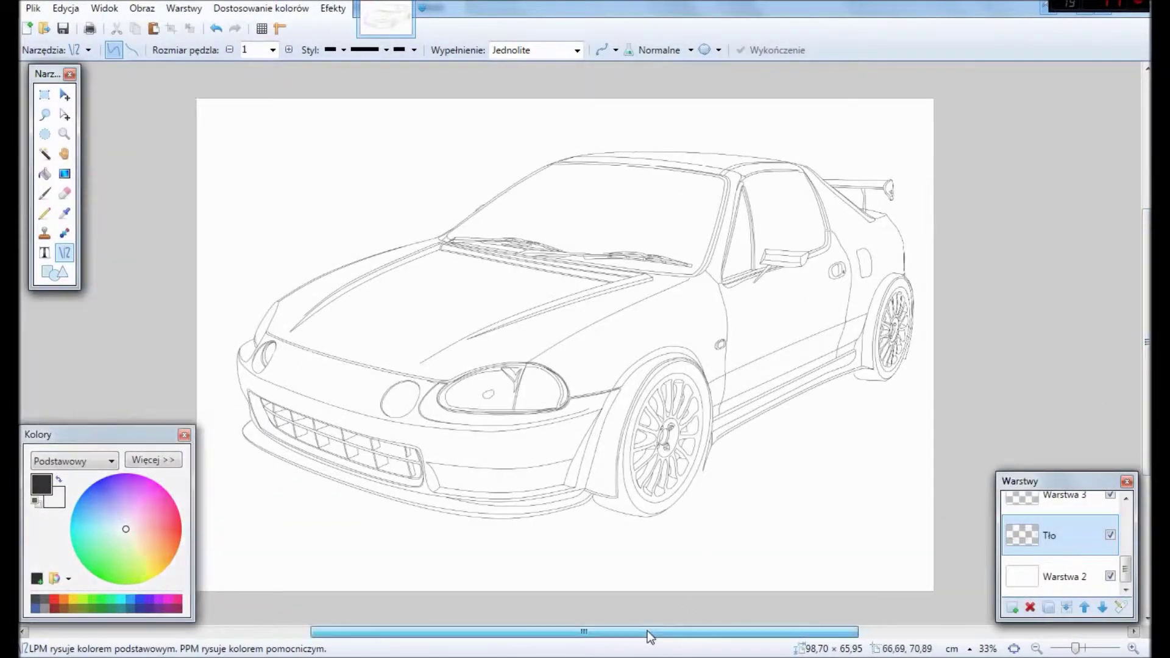
scroll(887, 524, left, 2)
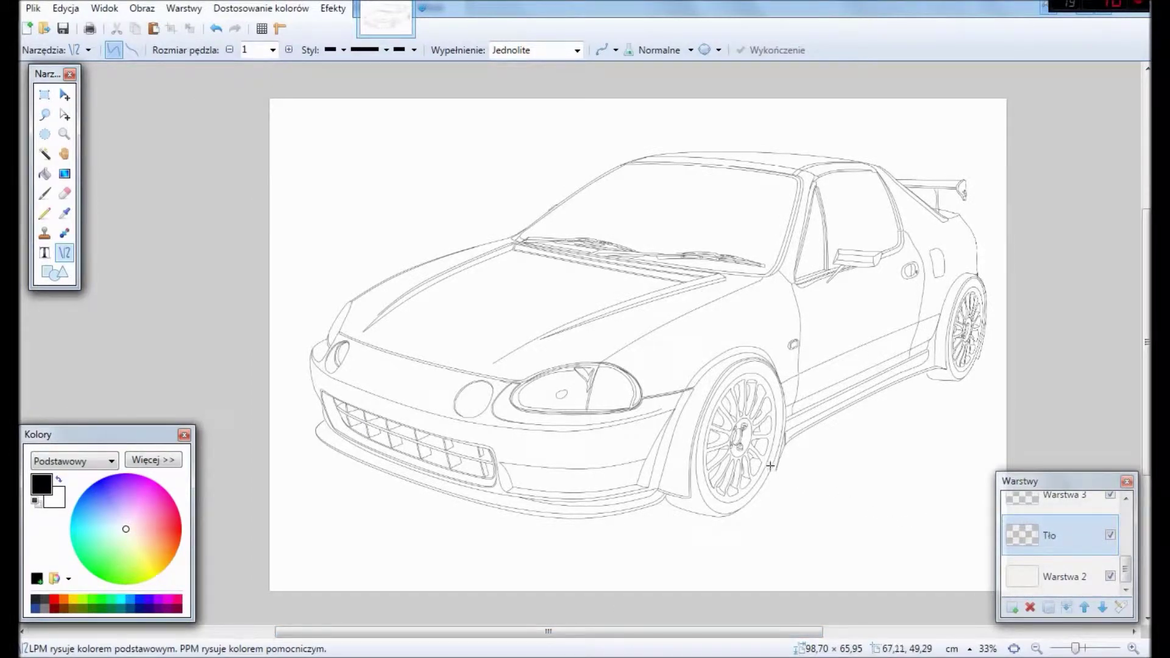
Merge the layers with the added lines from Warstwa 7 down into Warstwa 3.
scroll(1060, 536, up, 3)
click(1067, 515)
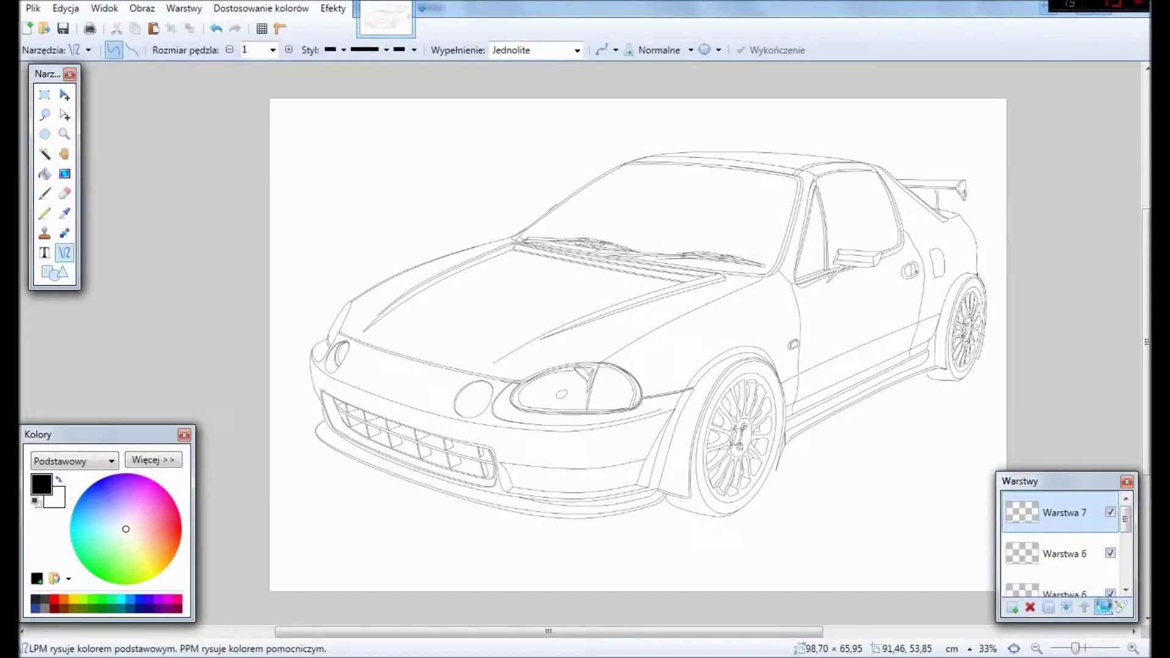
click(1104, 608)
click(1084, 608)
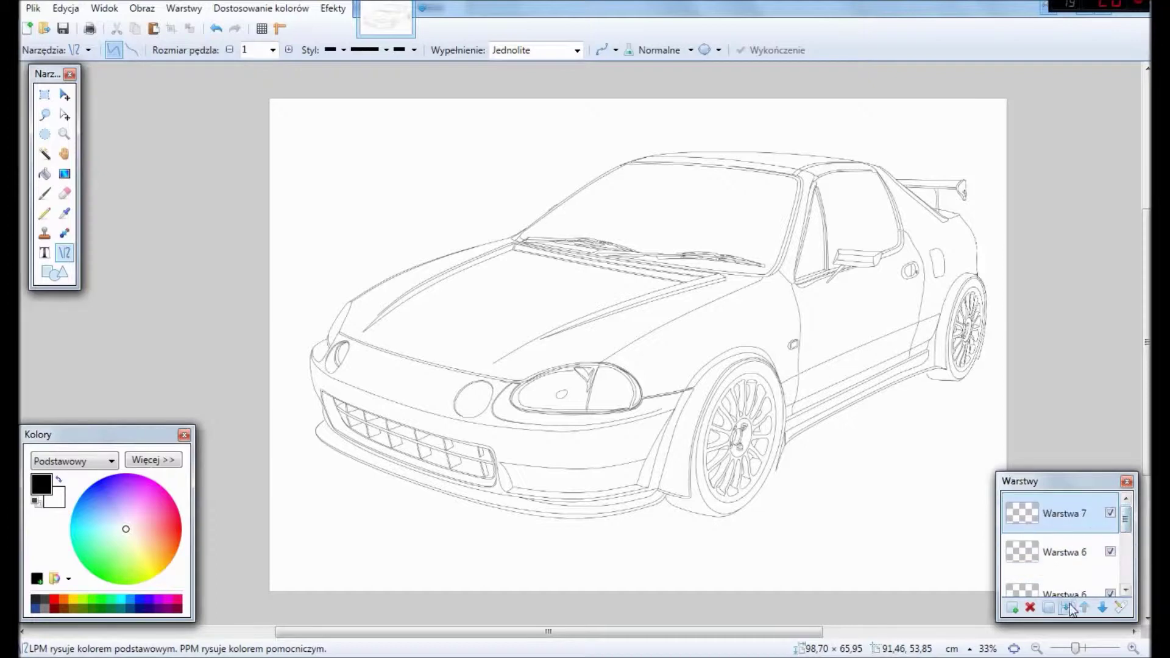
click(1068, 606)
click(1067, 607)
Compare the drawing with and without the modifications by repeatedly hiding and showing the Warstwa 3 layer.
click(1110, 513)
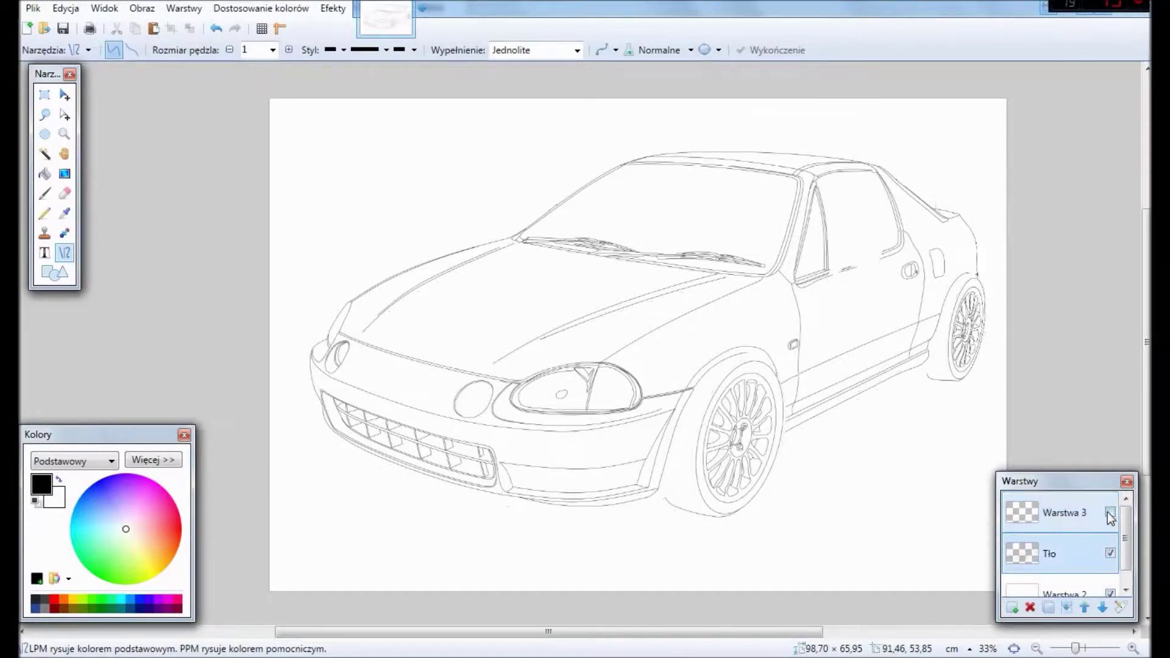
click(1110, 514)
click(1110, 513)
click(1110, 514)
click(1110, 513)
click(1110, 513)
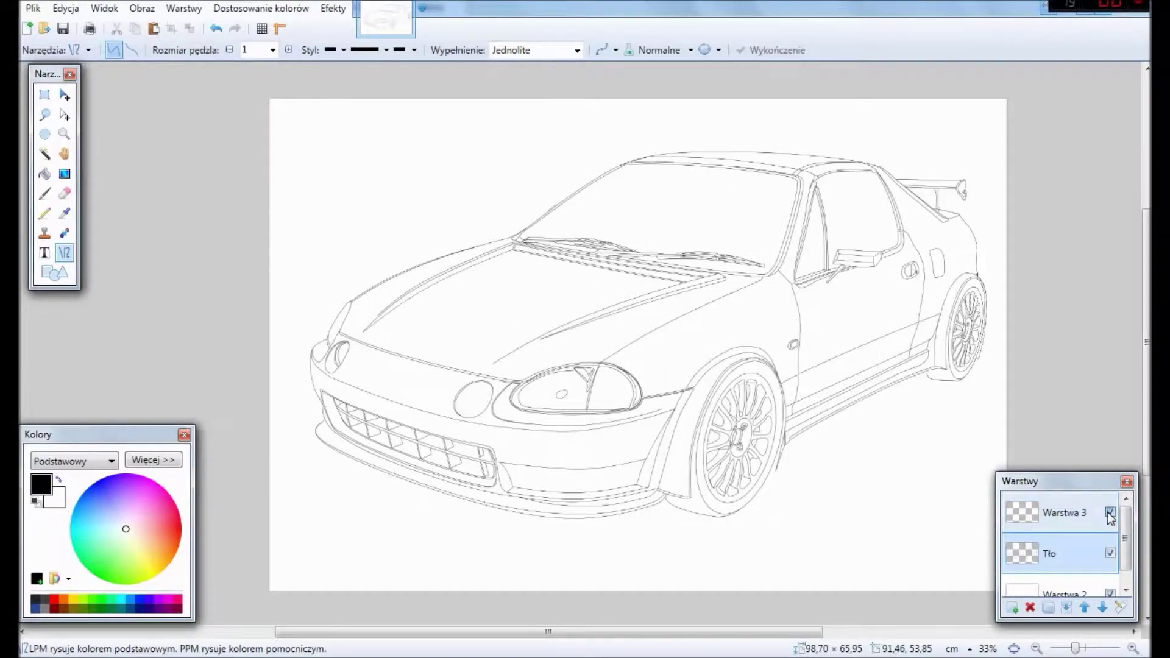
click(1110, 514)
click(1110, 513)
click(1110, 513)
click(1110, 514)
Save the drawing and switch to Honda CRX Del Sol t1.png in FireAlpaca.
scroll(1110, 517, down, 1)
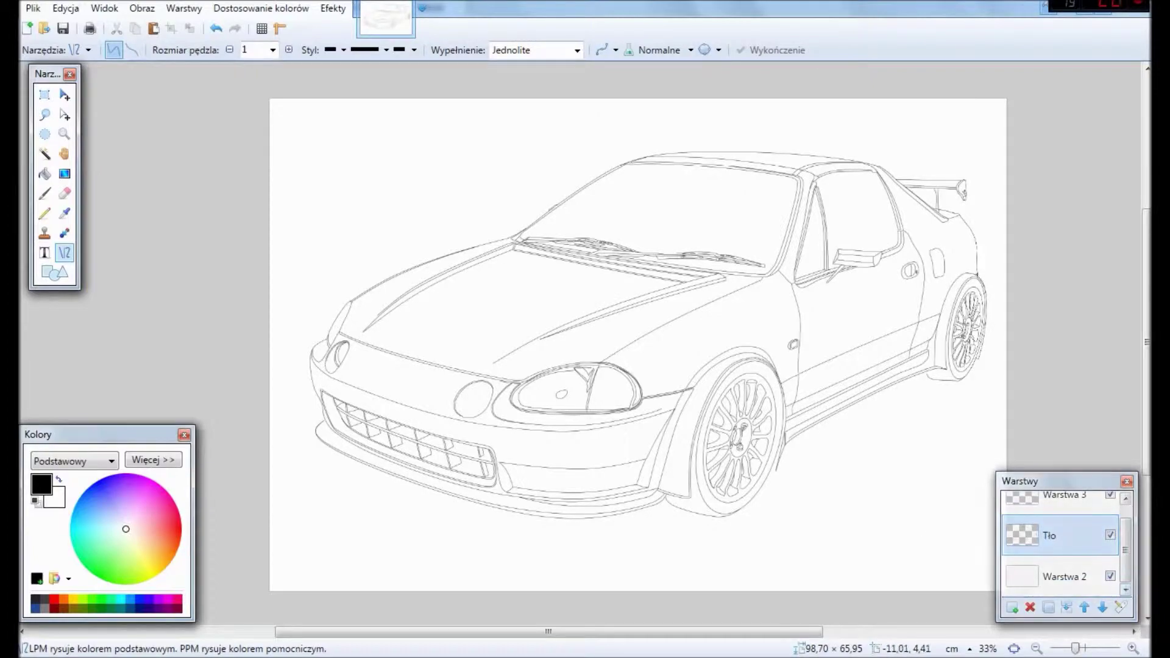
click(33, 8)
click(95, 136)
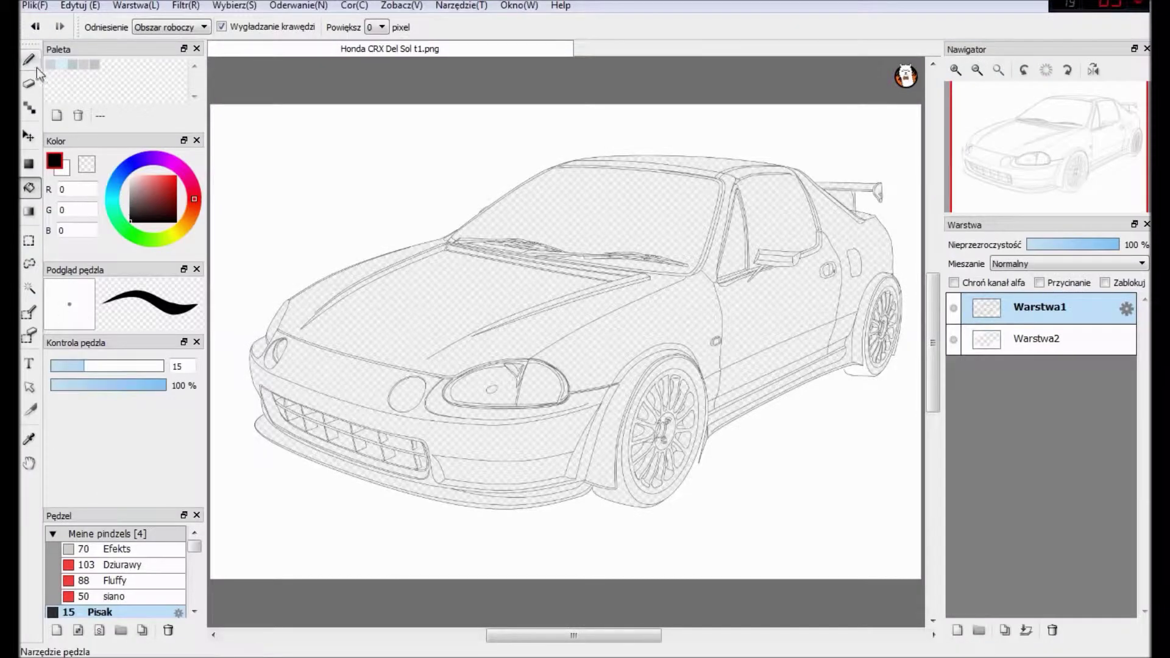
Erase the leftover white along the front tyre's rear edge on the Warstwa2 layer with a size 10 eraser.
key(b)
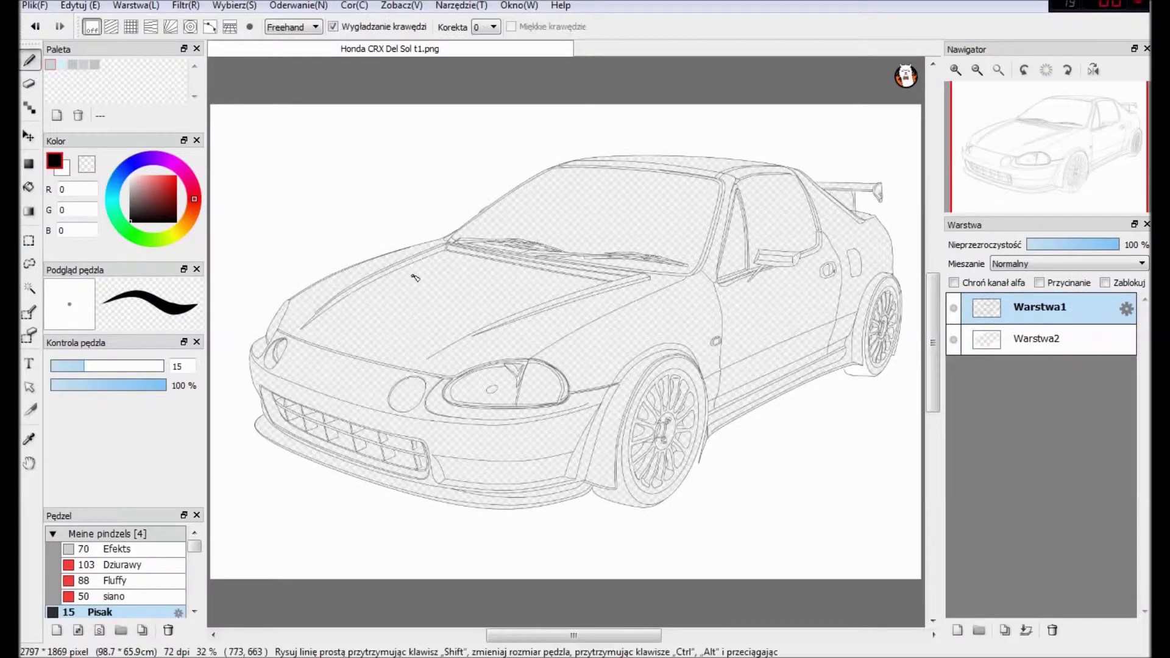
scroll(862, 460, up, 5)
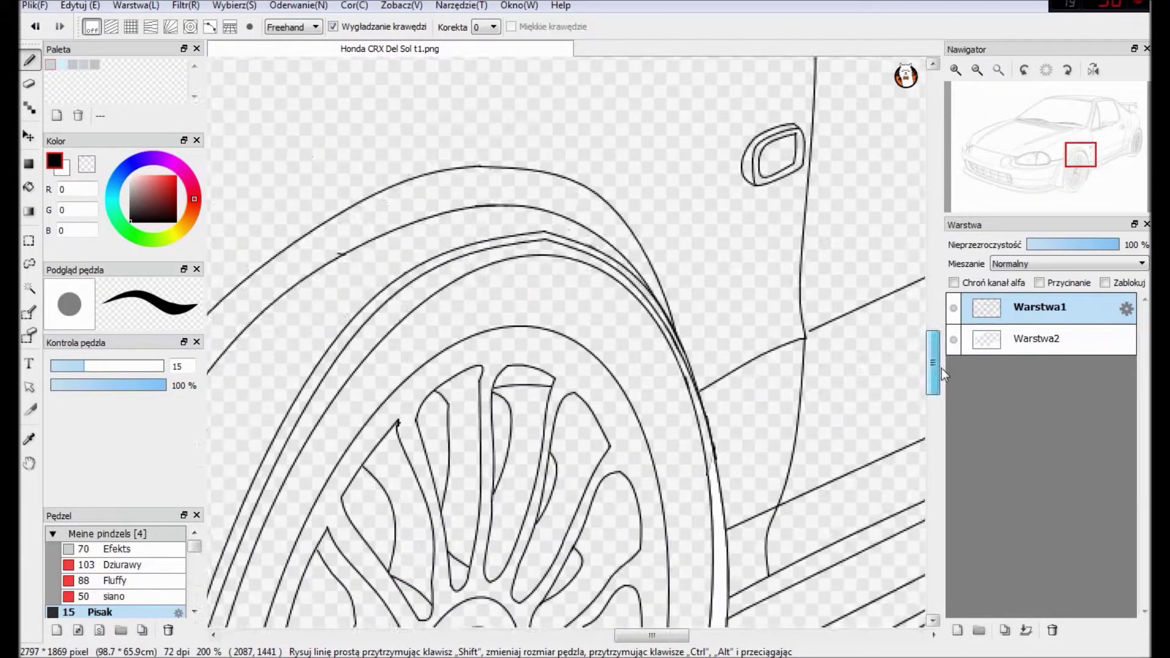
scroll(943, 373, down, 5)
click(1036, 339)
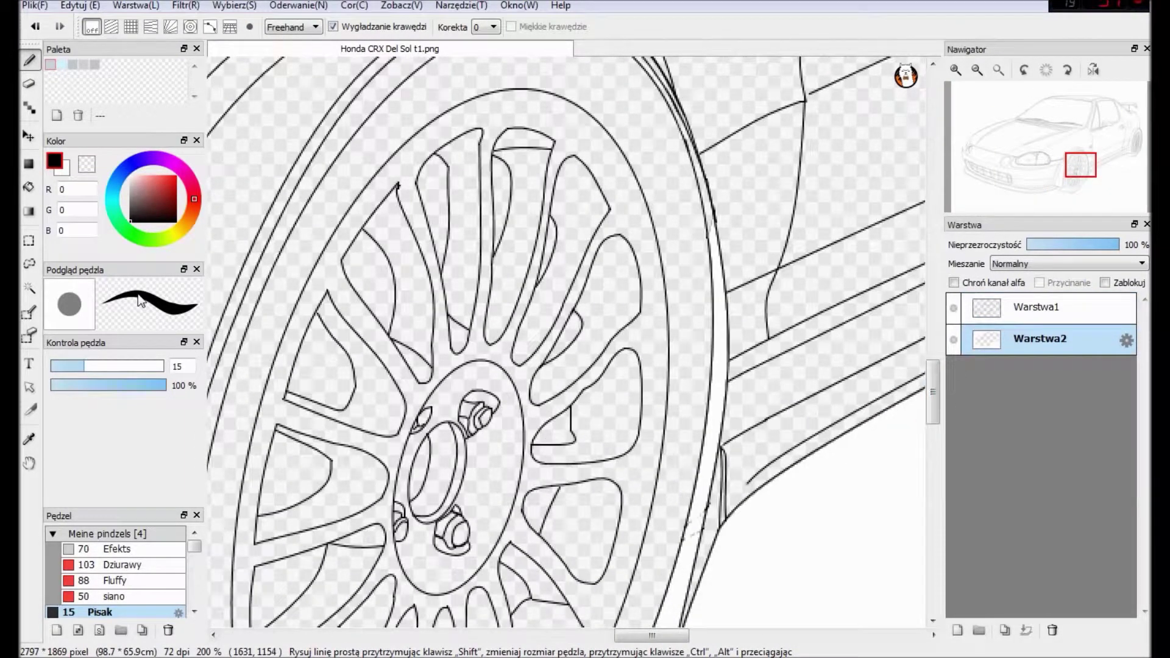
key(e)
scroll(937, 419, down, 2)
scroll(937, 420, down, 1)
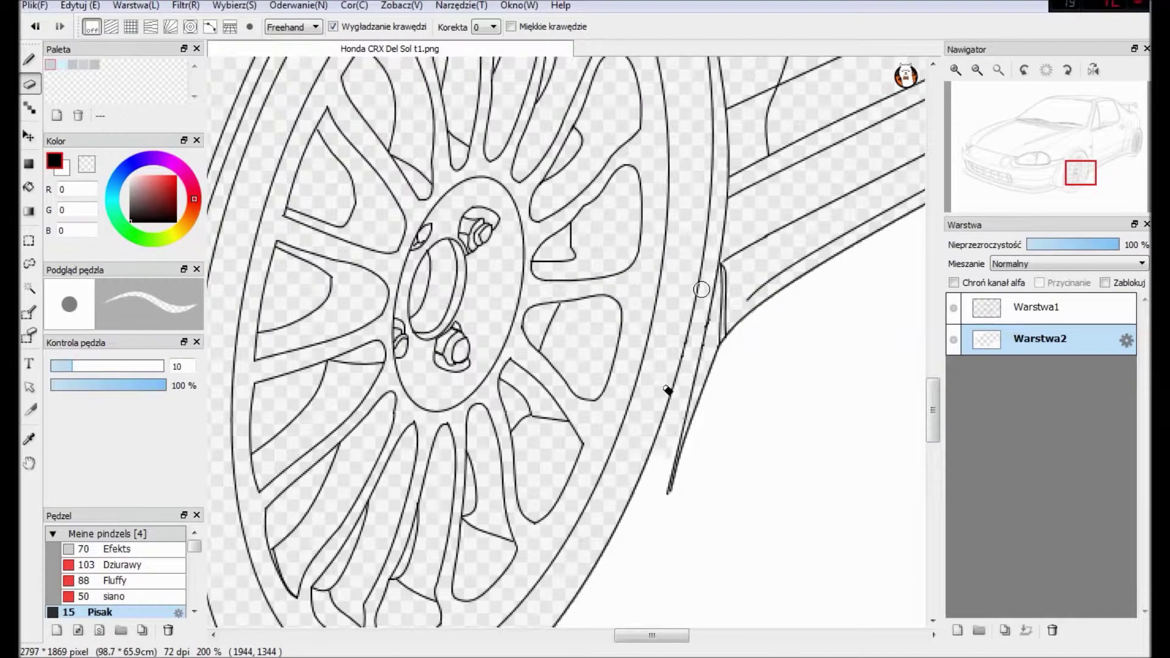
scroll(630, 305, down, 5)
Erase the leftover white from the lower part of the rear tyre beneath the side skirt.
scroll(750, 177, up, 7)
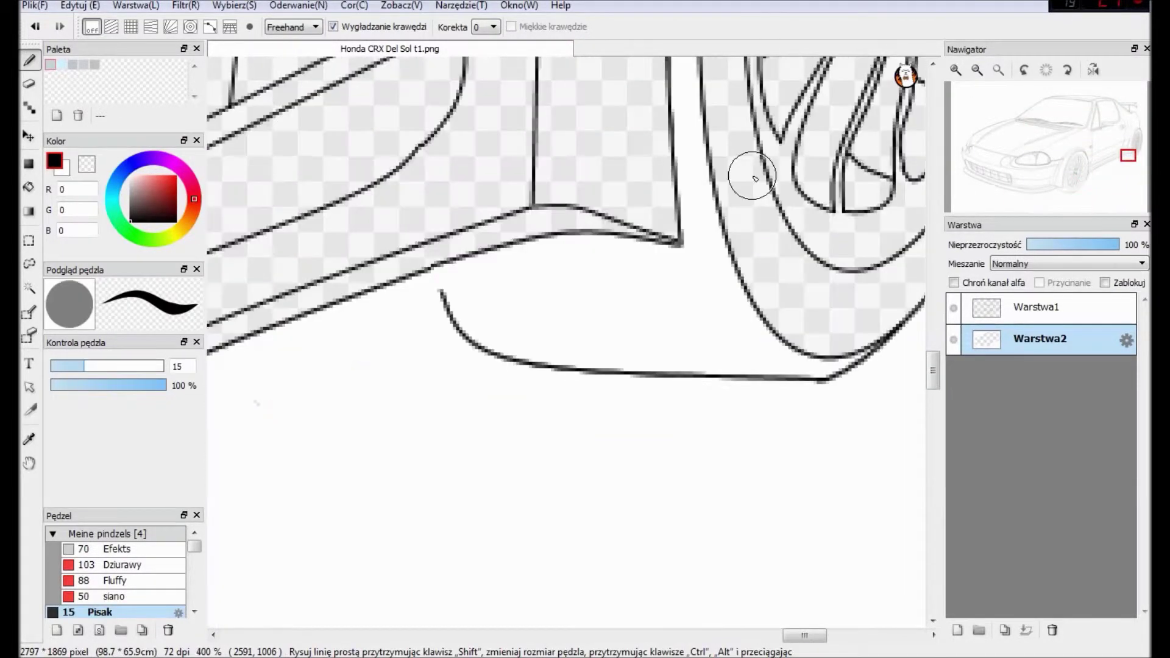
mouse_move(556, 301)
mouse_down()
mouse_move(465, 299)
mouse_move(705, 258)
mouse_move(533, 339)
mouse_move(804, 353)
mouse_move(552, 256)
mouse_up()
scroll(555, 259, down, 3)
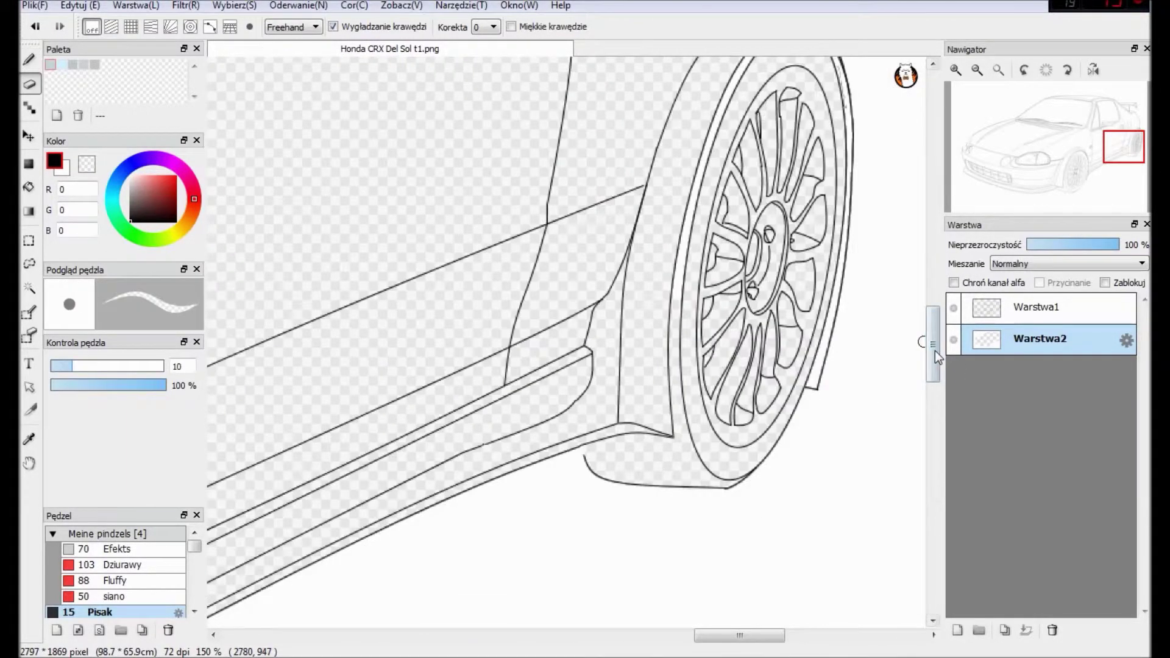
Erase the leftover white between the rear wheel's outer edge lines down to the end of the arch extension.
drag(936, 358, 935, 334)
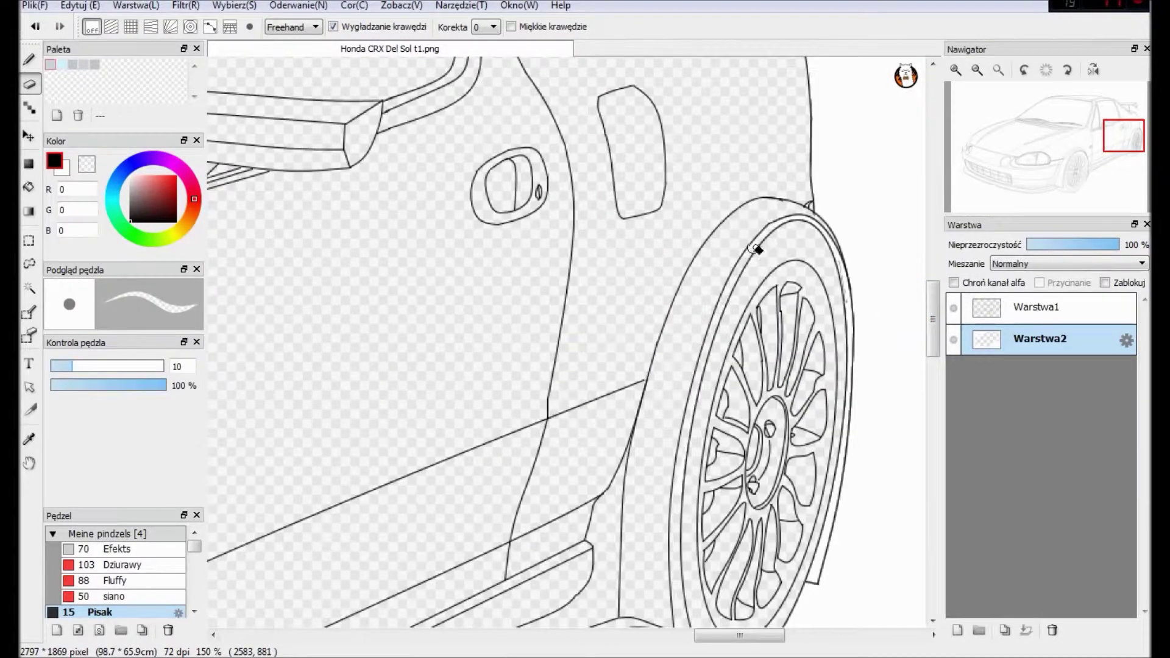
scroll(846, 312, up, 3)
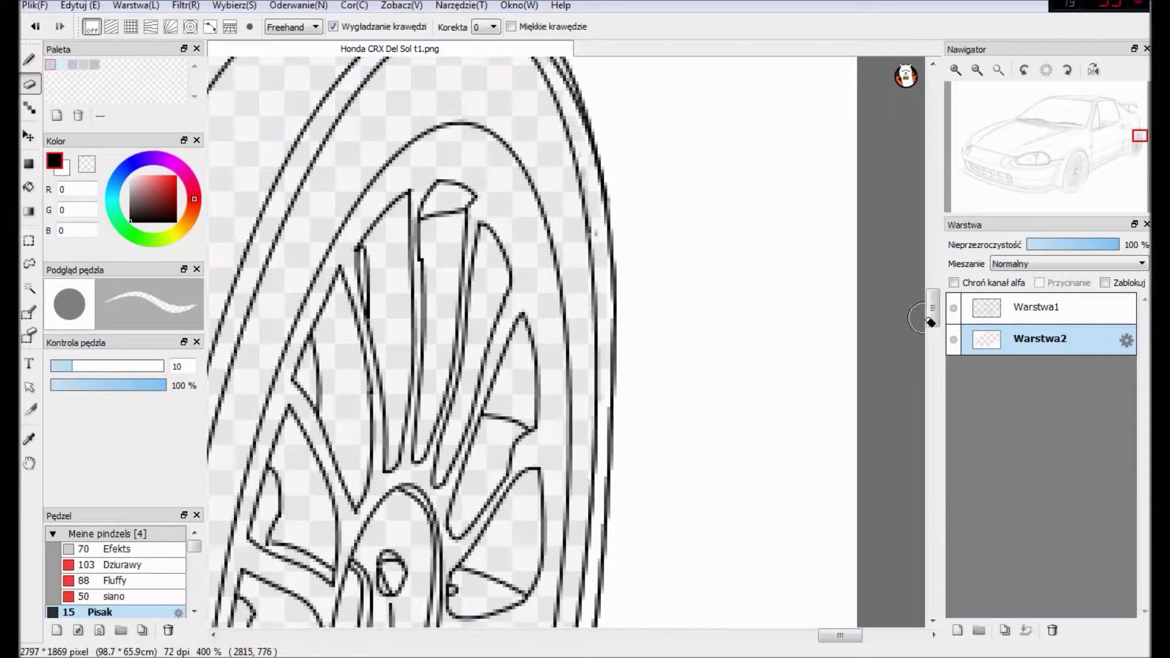
drag(930, 322, 510, 347)
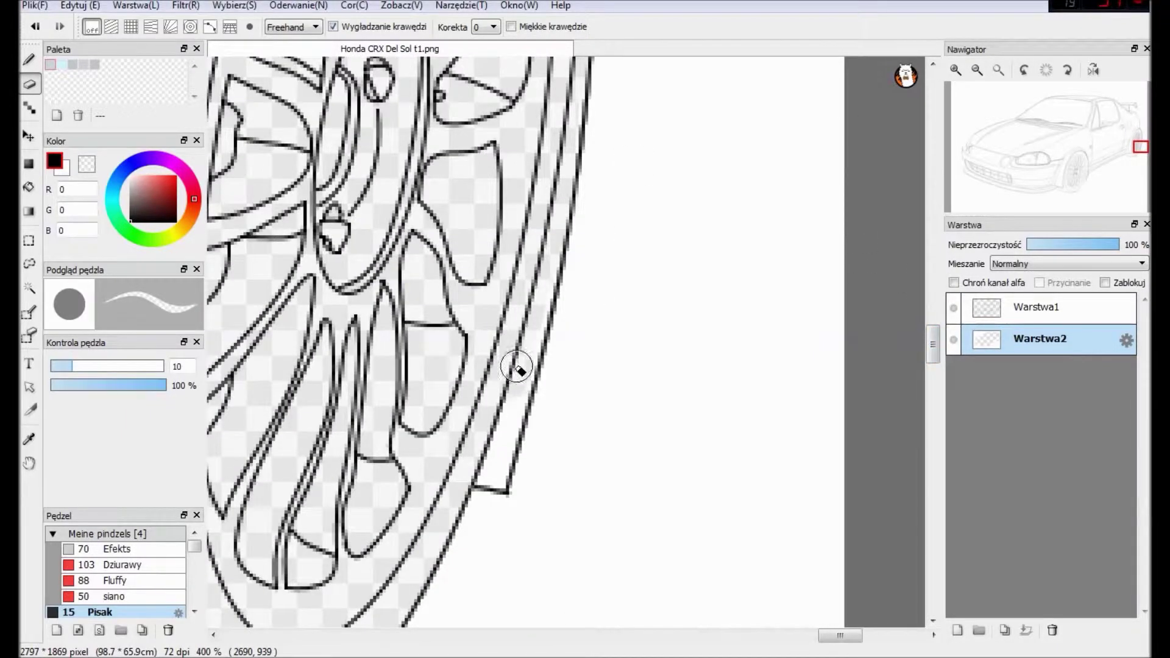
scroll(475, 396, down, 5)
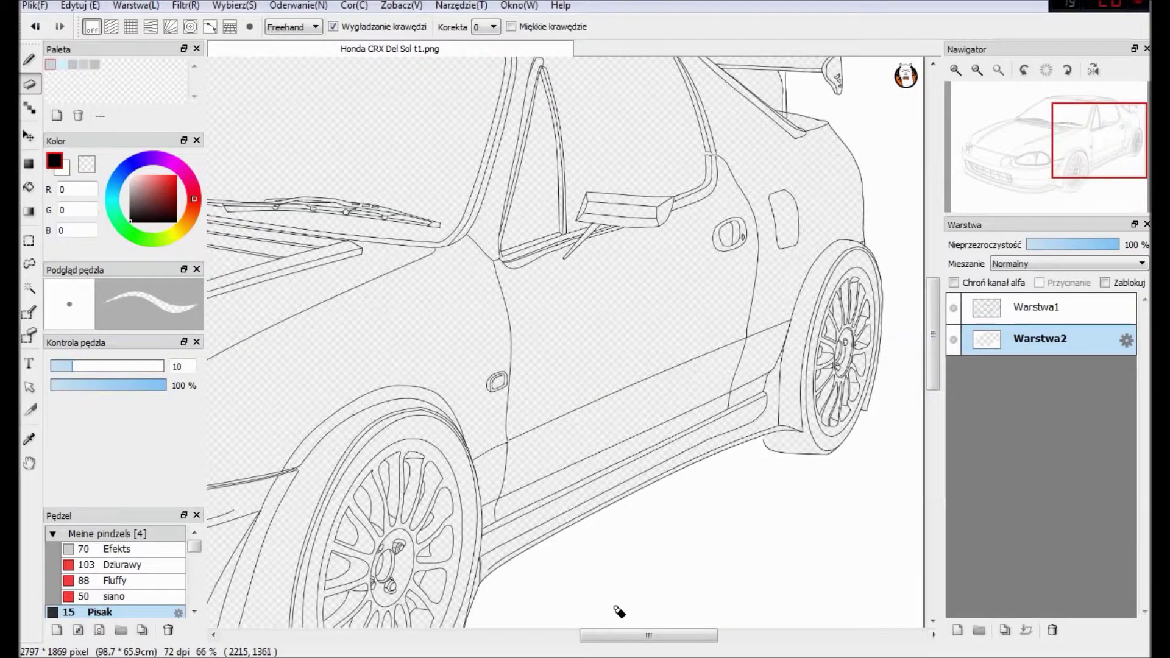
Fill the gap beneath the rear wing with white and erase the white inside the wing's strut.
drag(931, 351, 931, 301)
key(g)
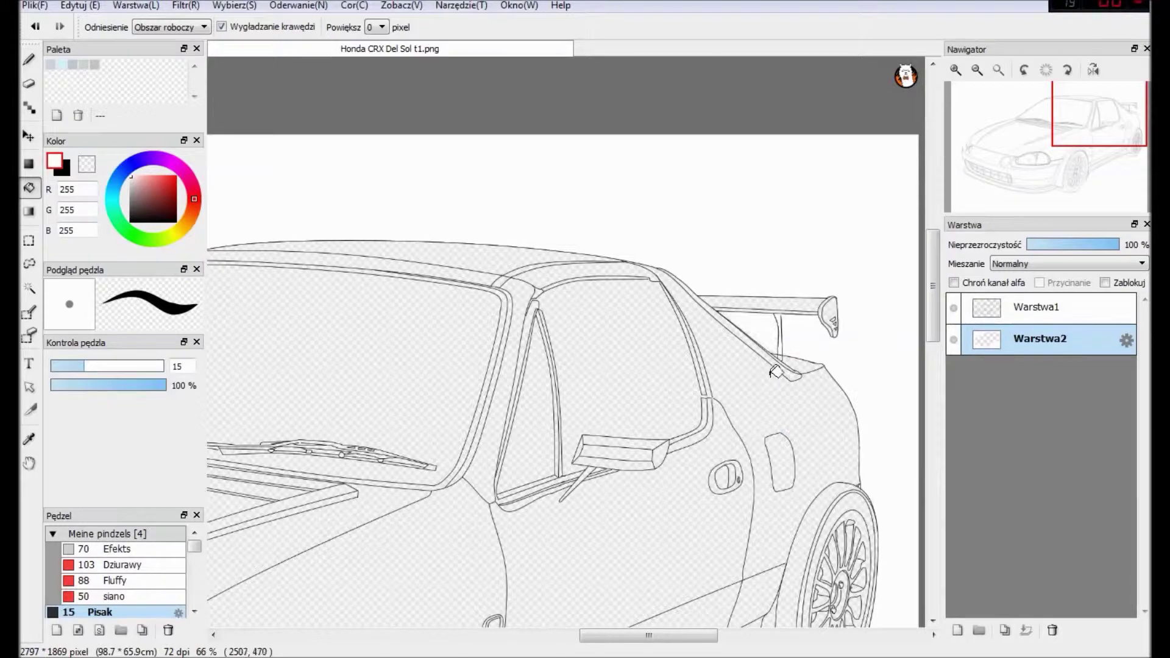
scroll(774, 372, up, 5)
key(e)
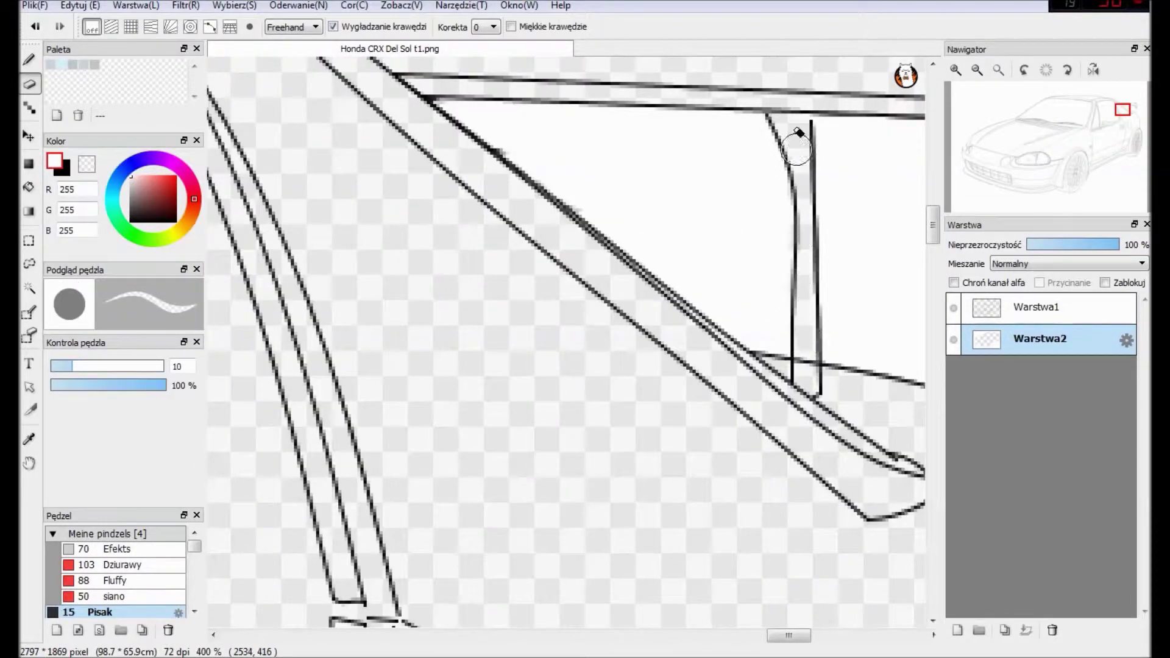
scroll(736, 218, down, 6)
Fill the hood on the Warstwa2 layer with teal, RGB 56, 160, 156.
key(g)
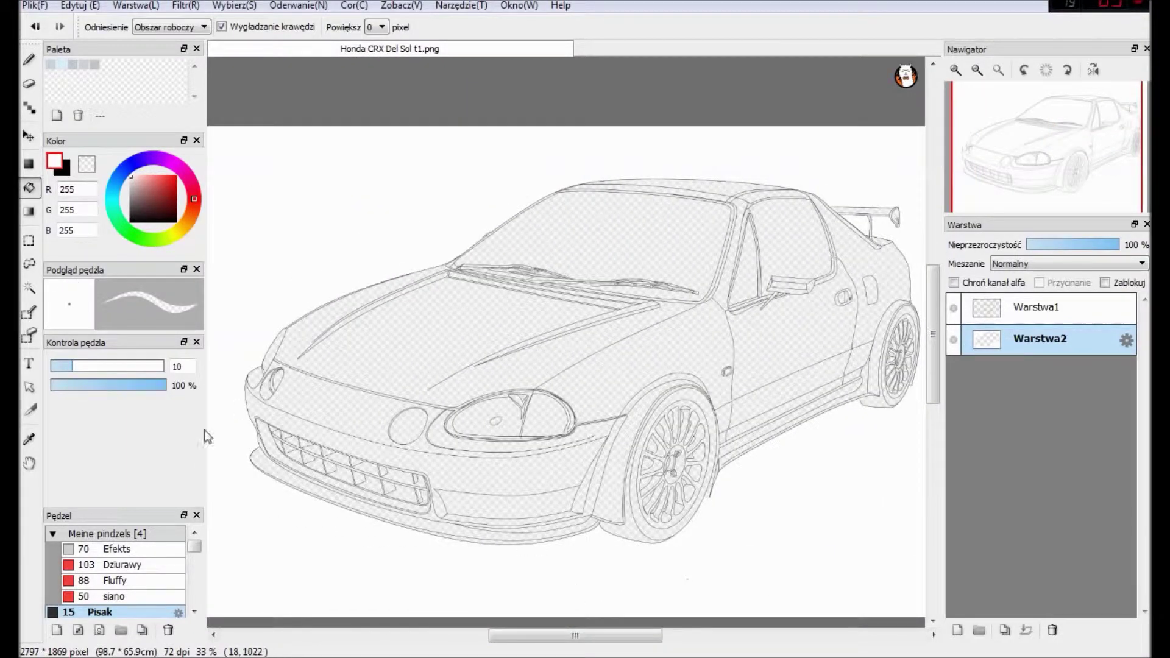
key(b)
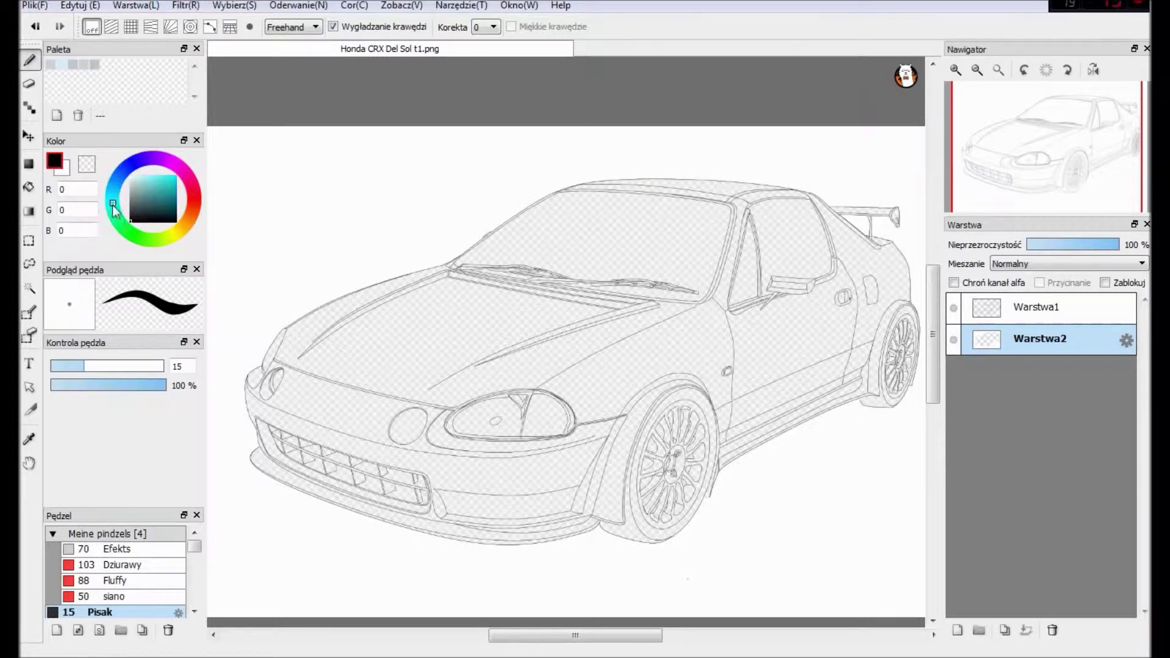
click(423, 397)
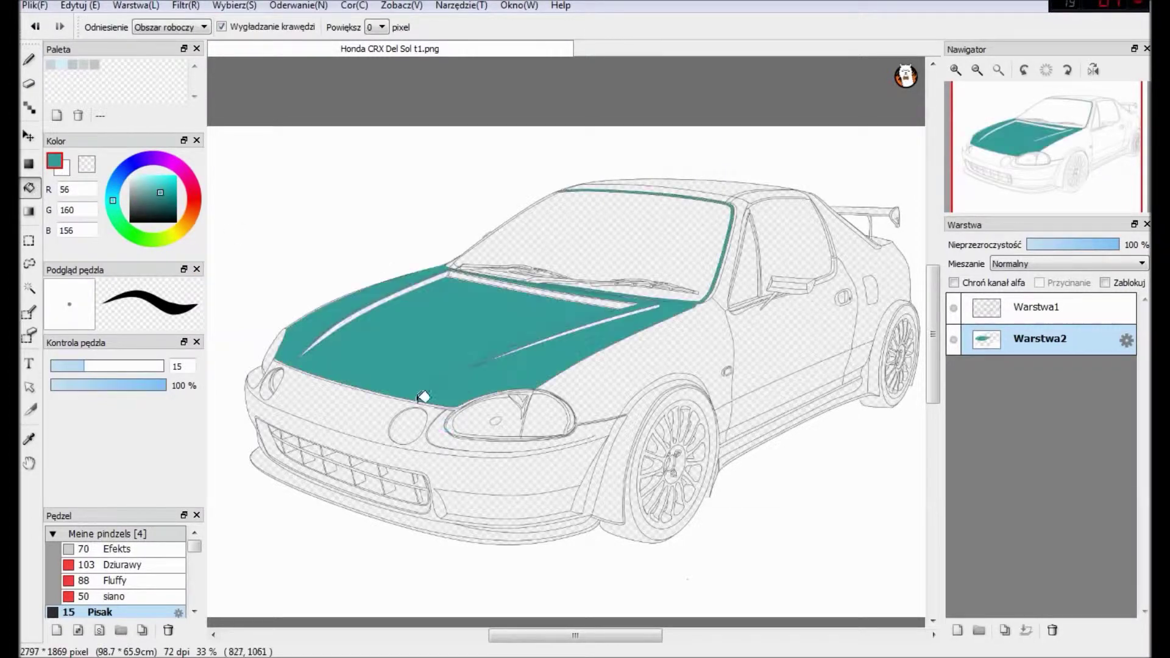
Fill the front fender, door, rear quarter, roof and front bumper on Warstwa2 with teal.
click(614, 351)
click(747, 338)
click(817, 194)
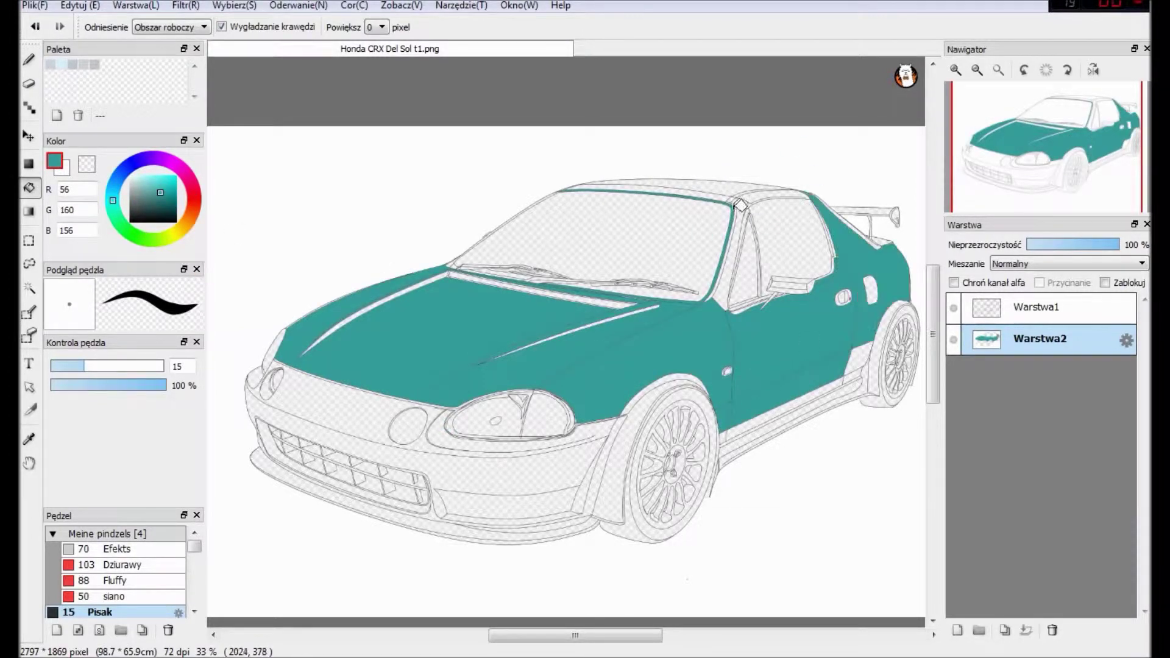
click(737, 198)
click(448, 450)
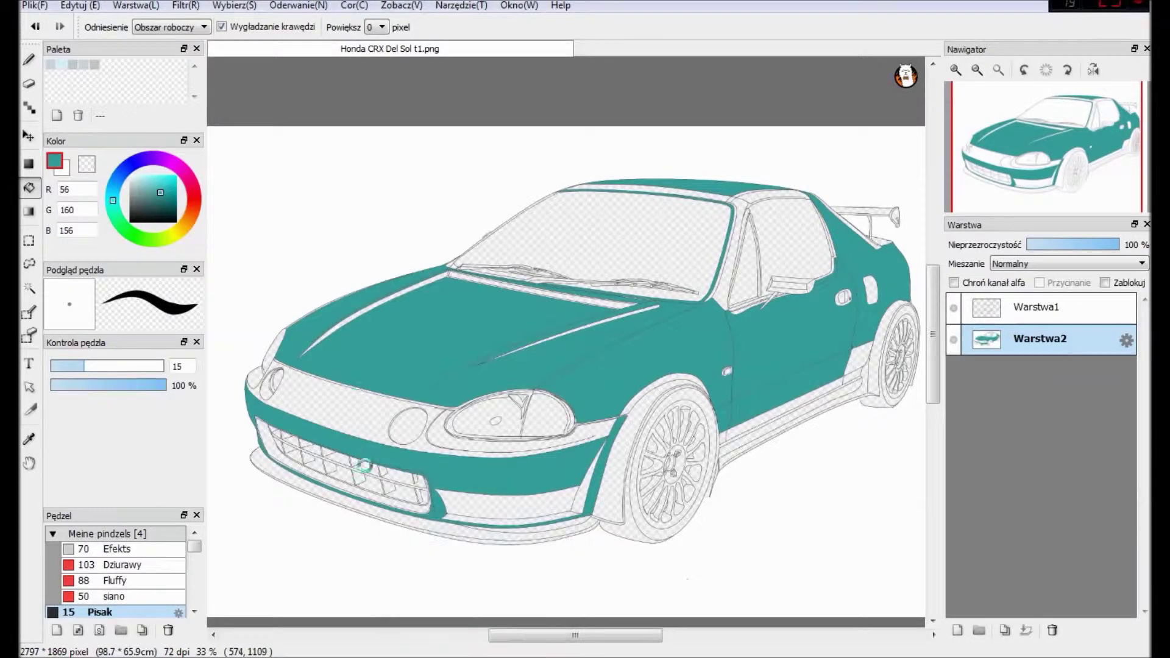
click(365, 420)
Paint the unfilled sliver at the roof's rear edge teal with a 2.3 px brush.
scroll(619, 347, up, 5)
key(b)
scroll(427, 274, down, 3)
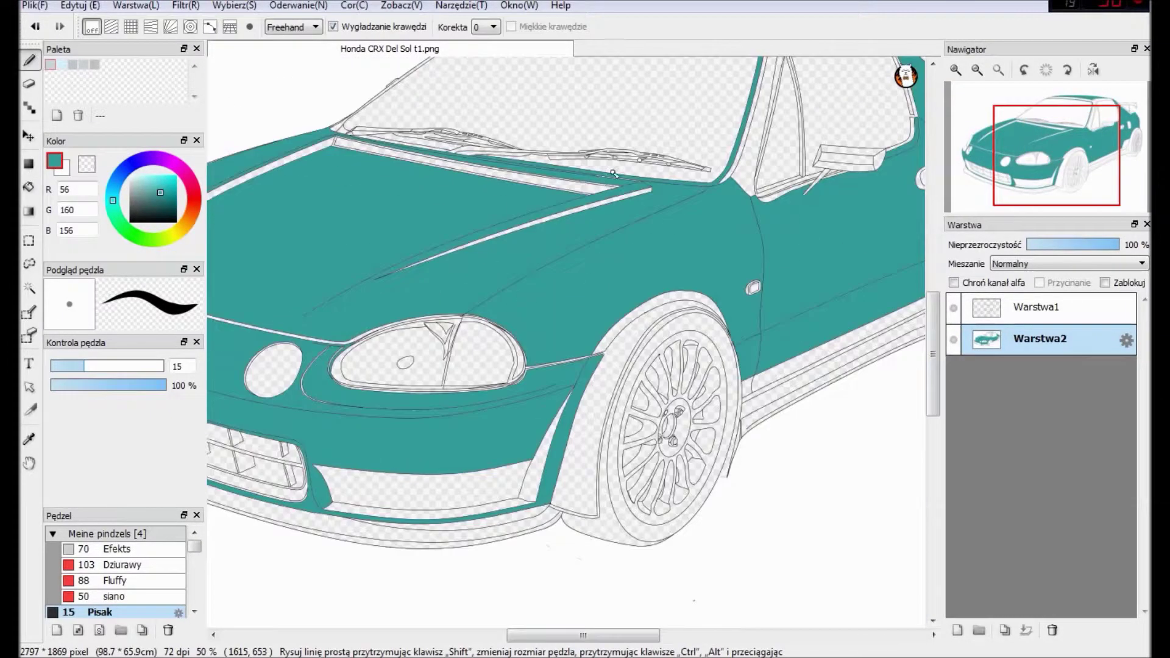
scroll(610, 281, up, 2)
scroll(608, 282, up, 4)
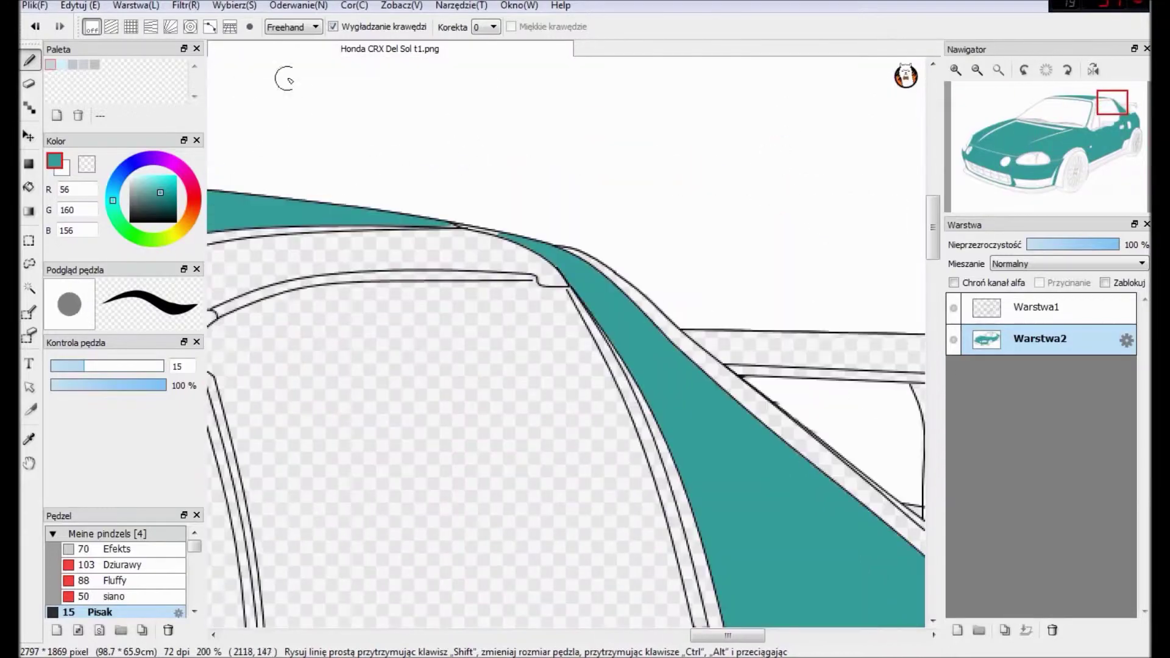
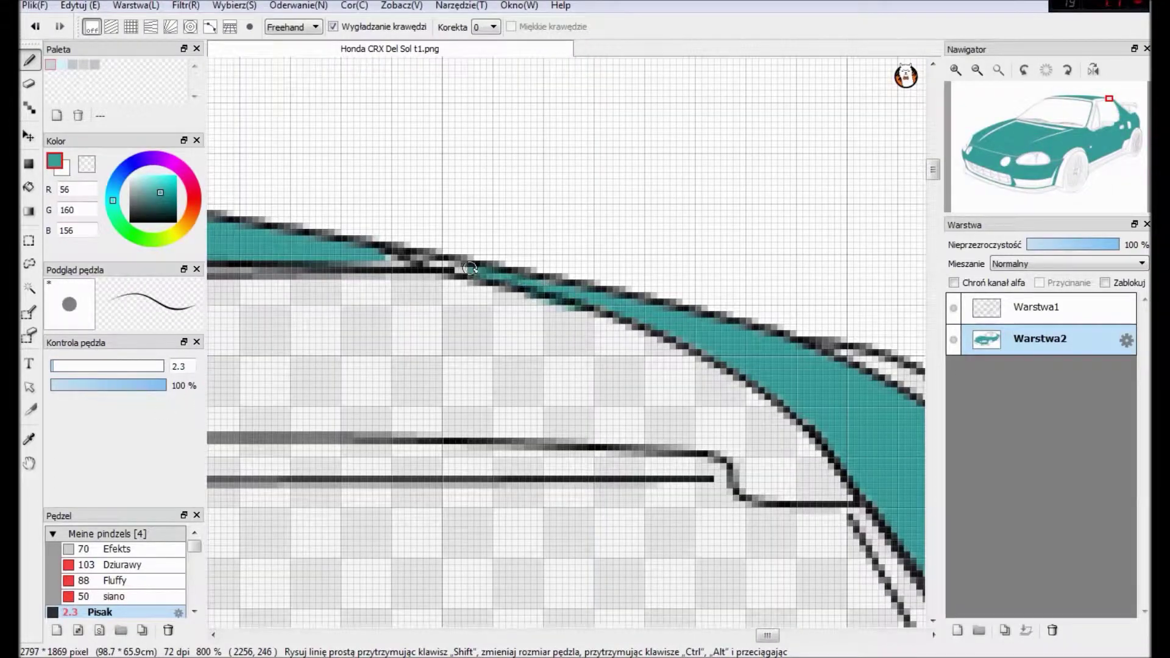
scroll(477, 266, down, 4)
drag(477, 266, 524, 305)
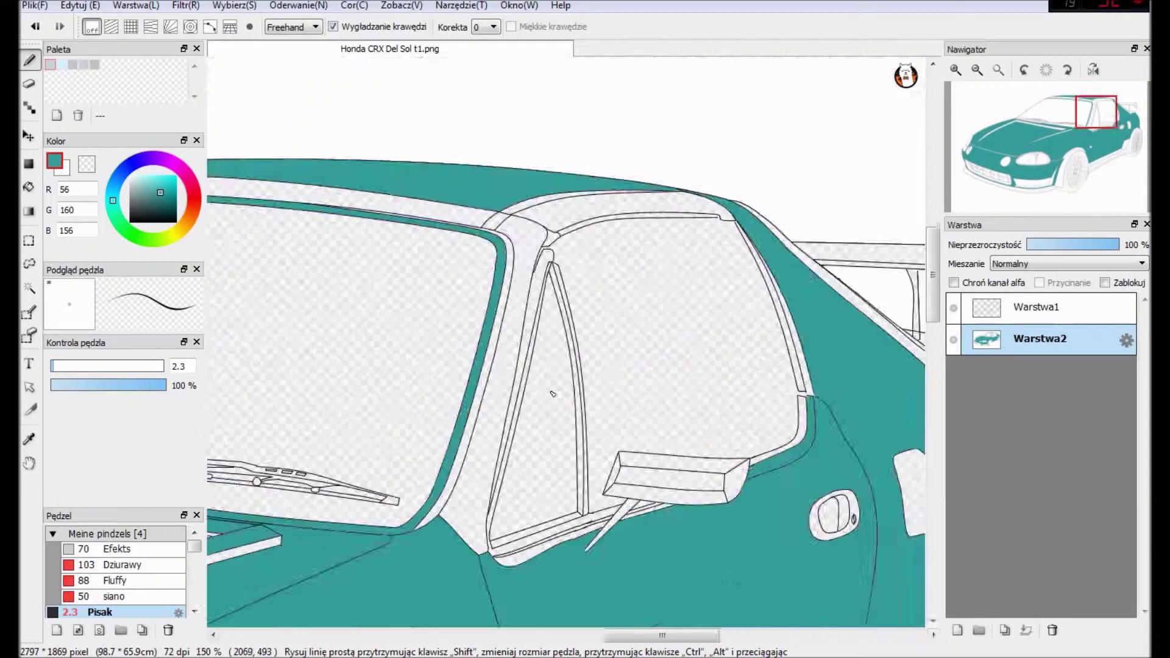
Undo the teal painting and fills on the Warstwa2 layer, including the hood.
scroll(516, 270, up, 2)
scroll(515, 271, down, 3)
key(ctrl+z)
key(ctrl+z)
key(ctrl+z)
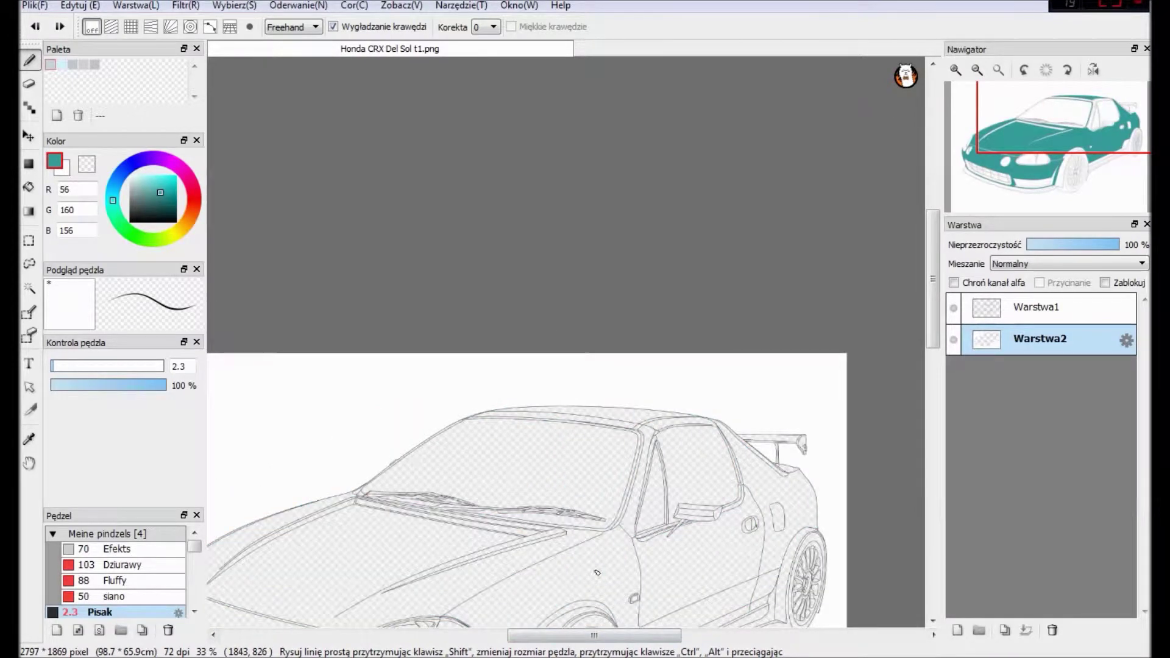
Retouch the Warstwa1 outline where the hood edge meets the windscreen's lower corner, using black sampled from the line and a 1 px brush.
scroll(596, 552, up, 3)
scroll(596, 552, up, 6)
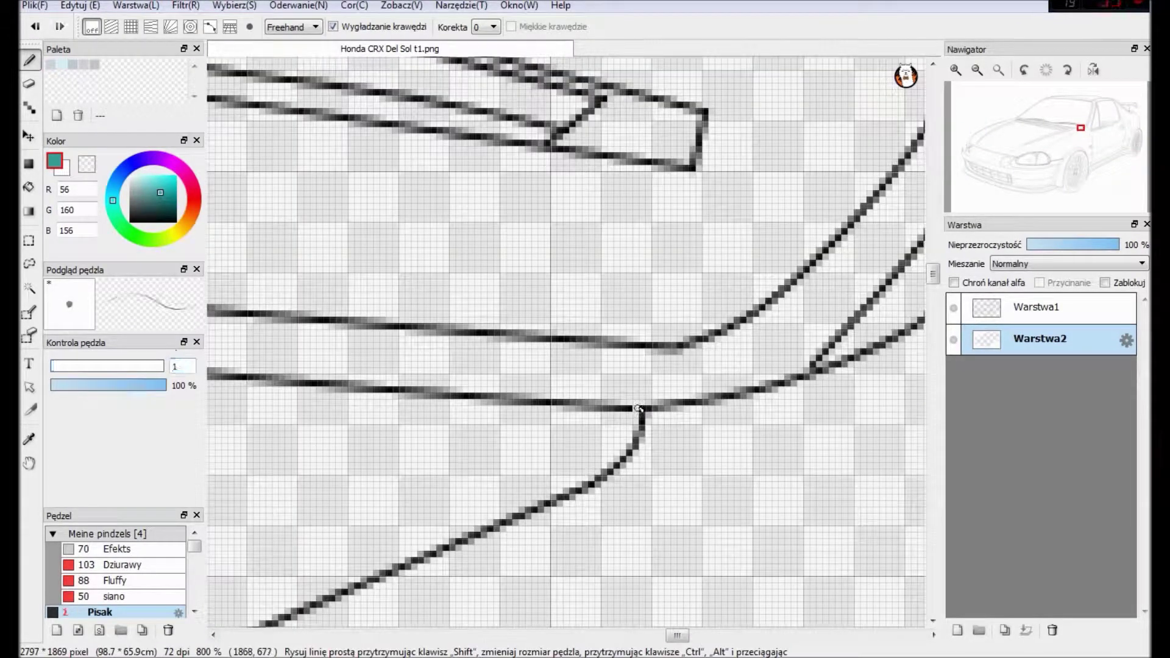
click(1036, 306)
alt+click(629, 407)
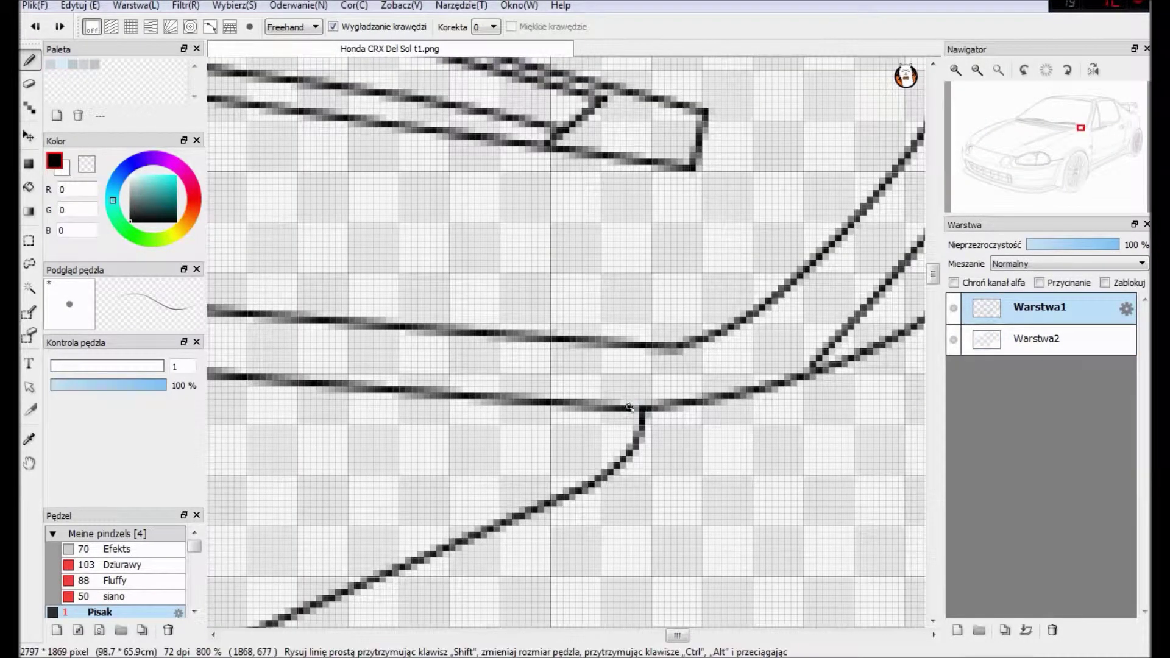
Add a new layer between Warstwa1 and Warstwa2 and fill the hood on it with teal, RGB 51, 147, 143.
key(ctrl+shift+n)
scroll(558, 457, down, 8)
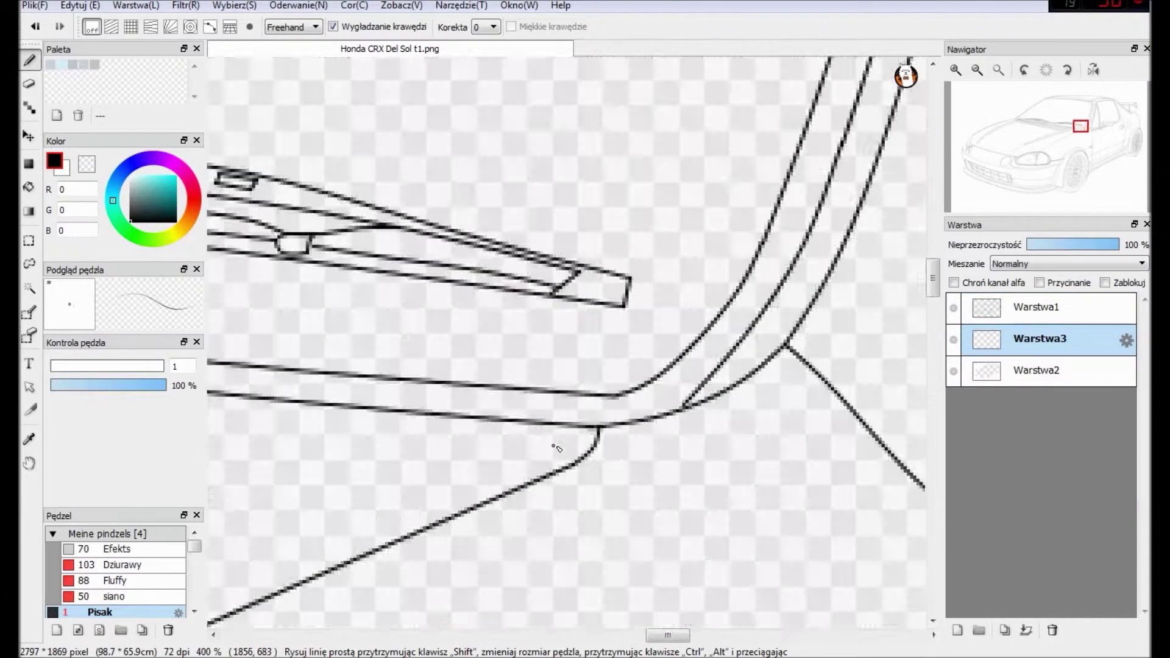
click(160, 194)
key(g)
click(295, 430)
Paint the unfilled sliver along the hood's rear edge below the windscreen teal with a 5 px brush.
scroll(628, 397, up, 5)
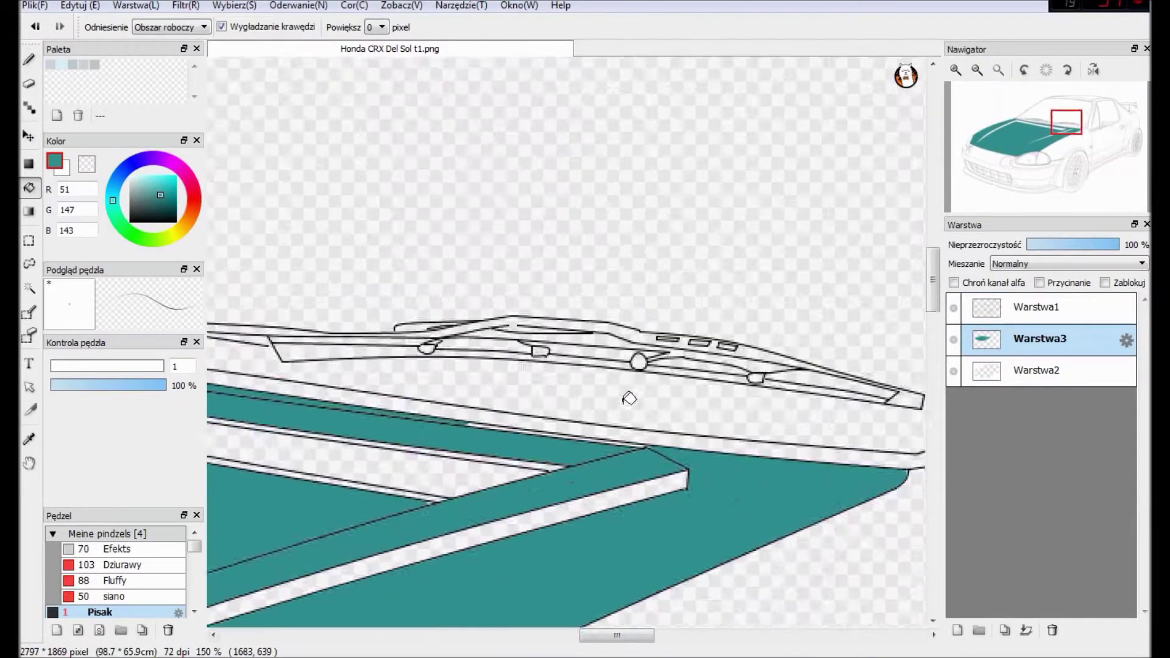
key(b)
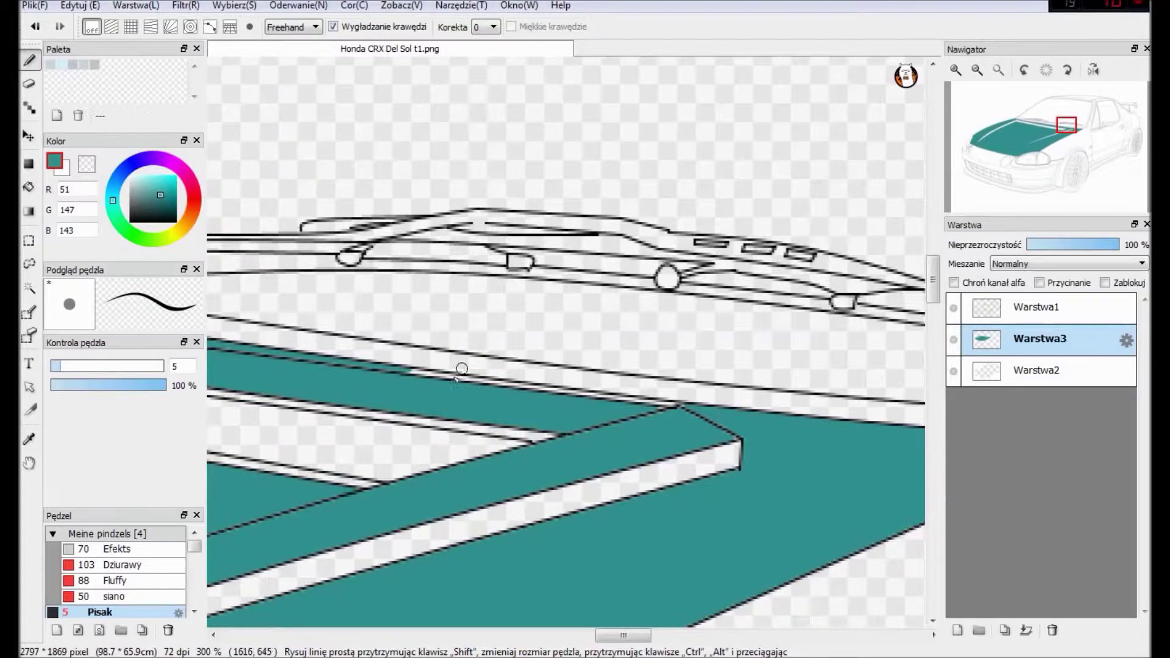
drag(579, 389, 393, 368)
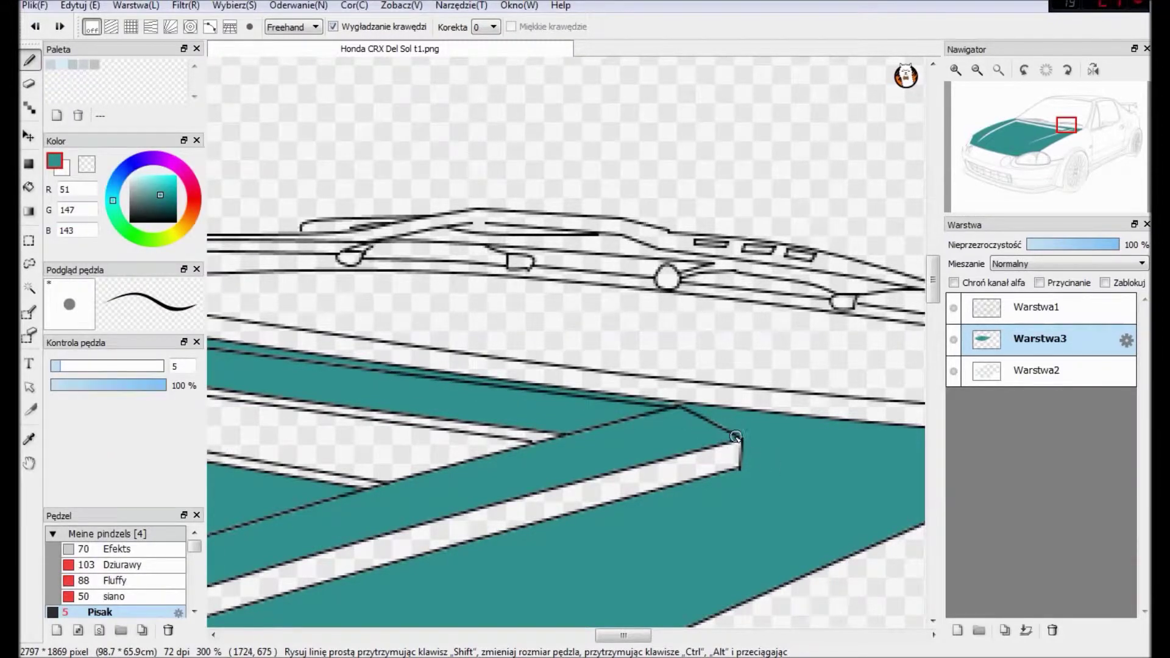
Fill the front fender, door, rear quarter, roof and upper front bumper with teal on Warstwa3.
scroll(669, 403, down, 6)
key(g)
click(701, 481)
click(842, 420)
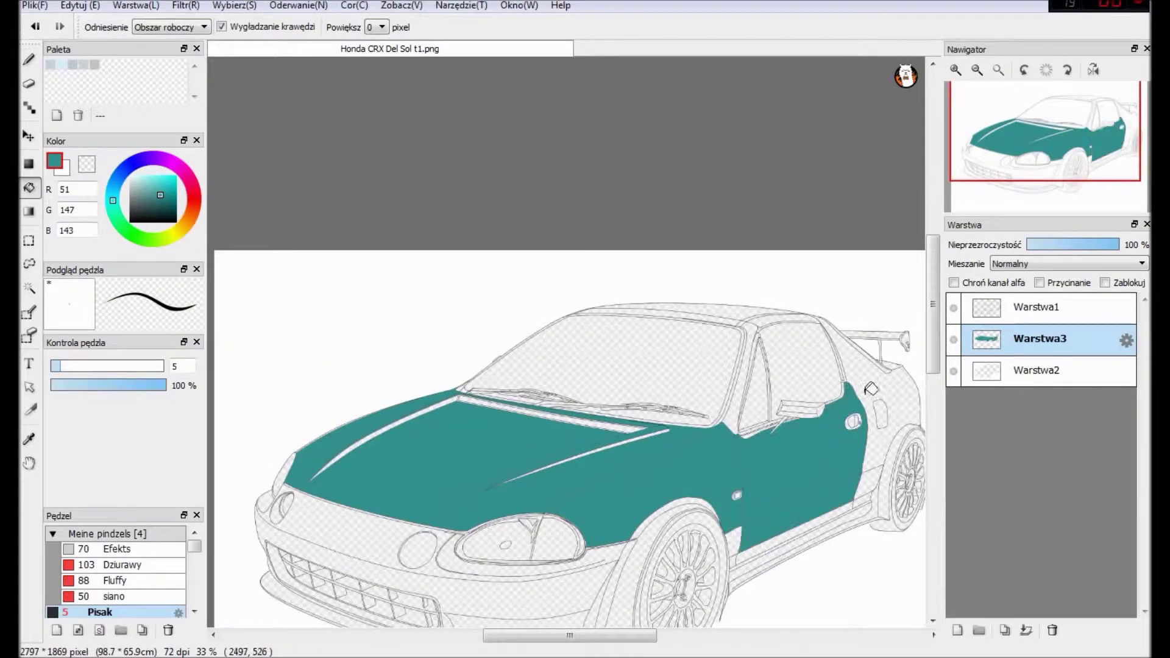
click(871, 389)
click(393, 535)
Fill the remaining body areas above the side window and beneath the rear wing with teal.
scroll(449, 548, up, 5)
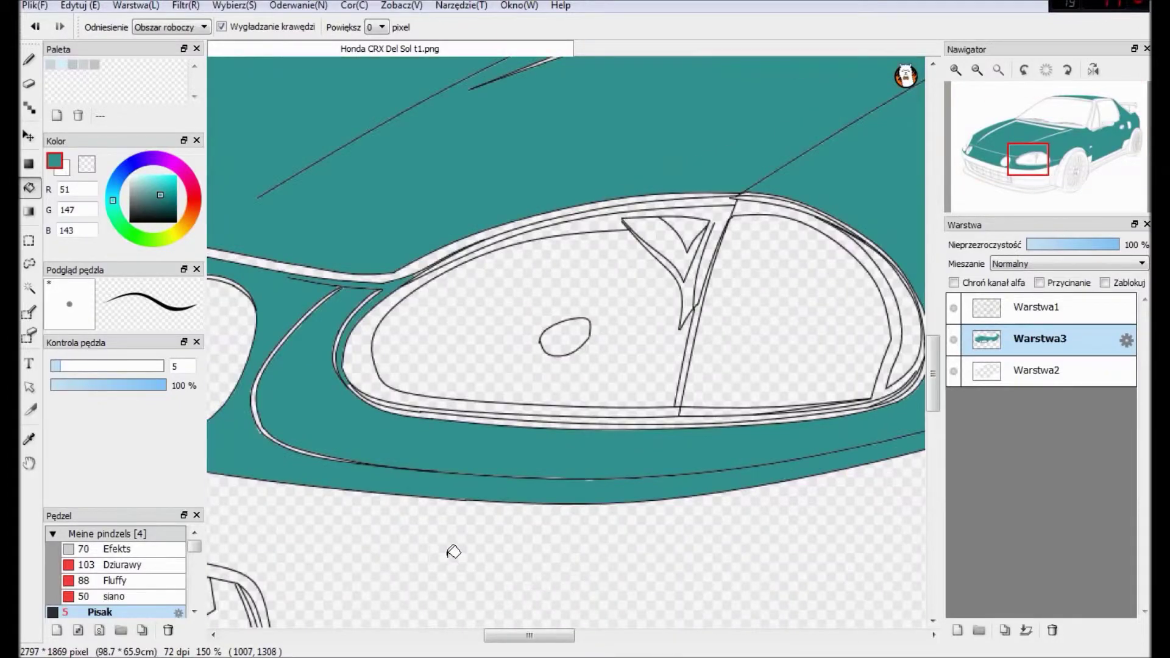
scroll(752, 254, down, 6)
scroll(670, 366, up, 4)
click(678, 419)
scroll(685, 564, up, 2)
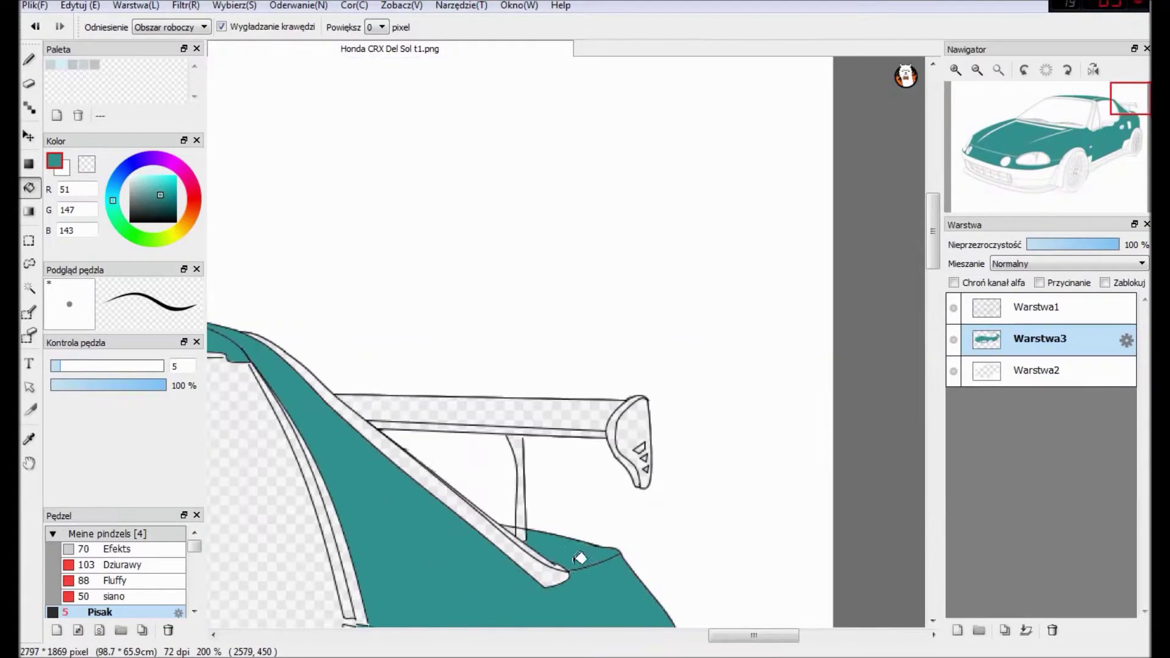
Touch up missed teal spots around the rear wing strut's base and along the rear body edge with the 5 px brush.
scroll(580, 557, up, 3)
key(b)
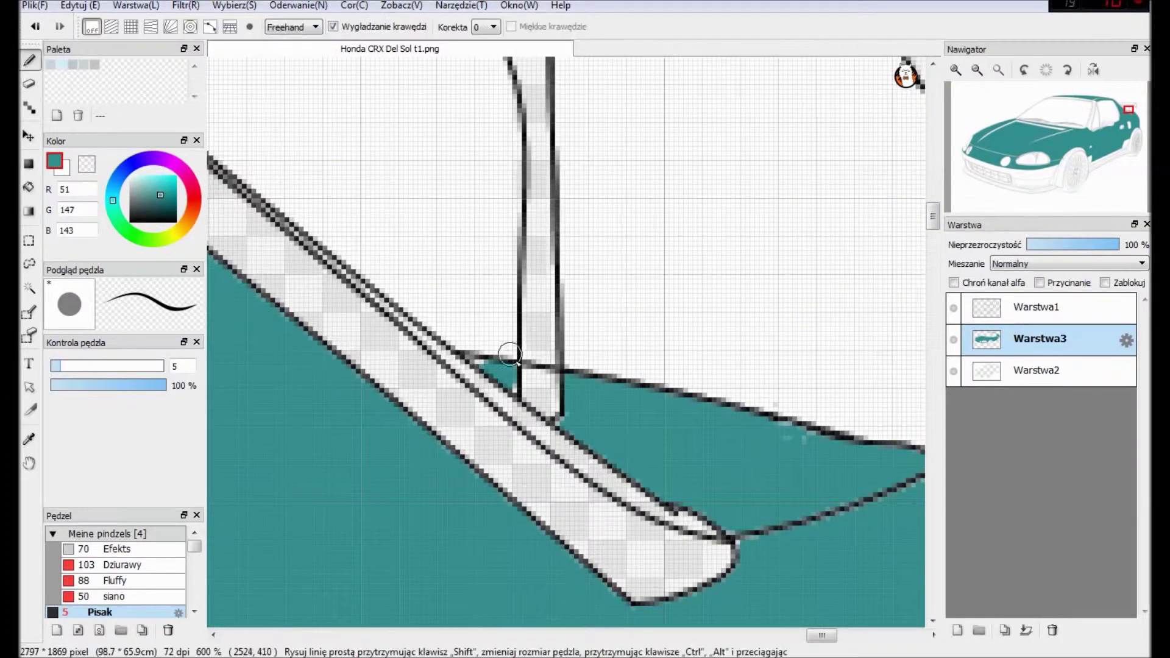
drag(932, 217, 929, 240)
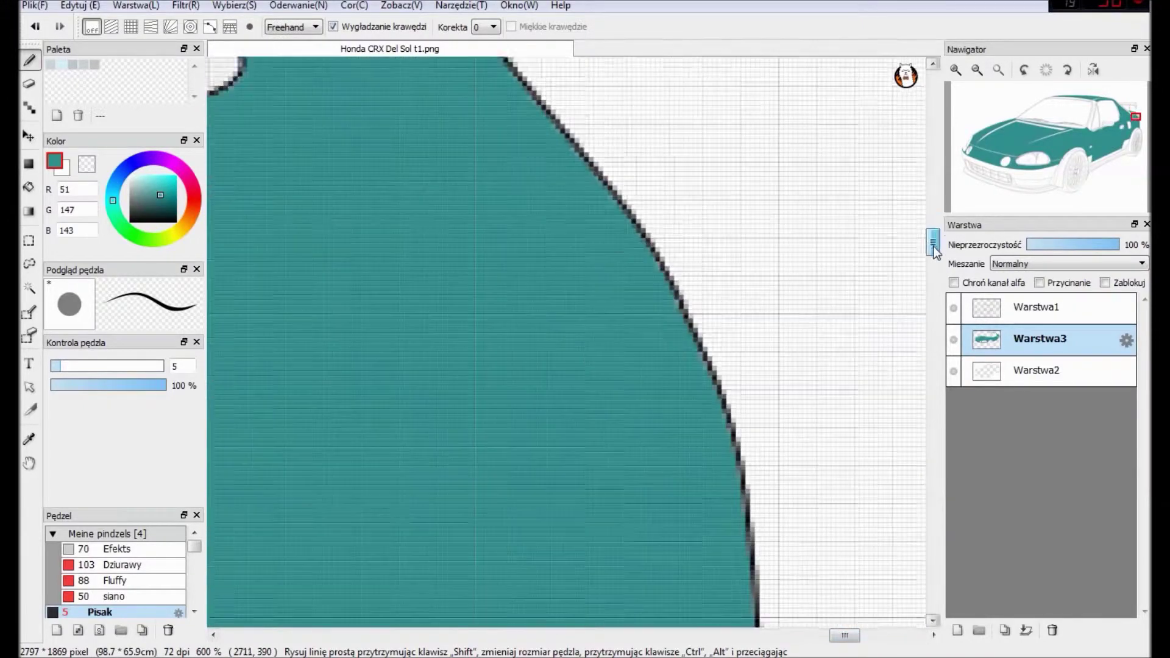
scroll(634, 463, down, 3)
scroll(583, 398, up, 2)
scroll(582, 397, down, 3)
drag(732, 636, 502, 636)
scroll(542, 426, down, 3)
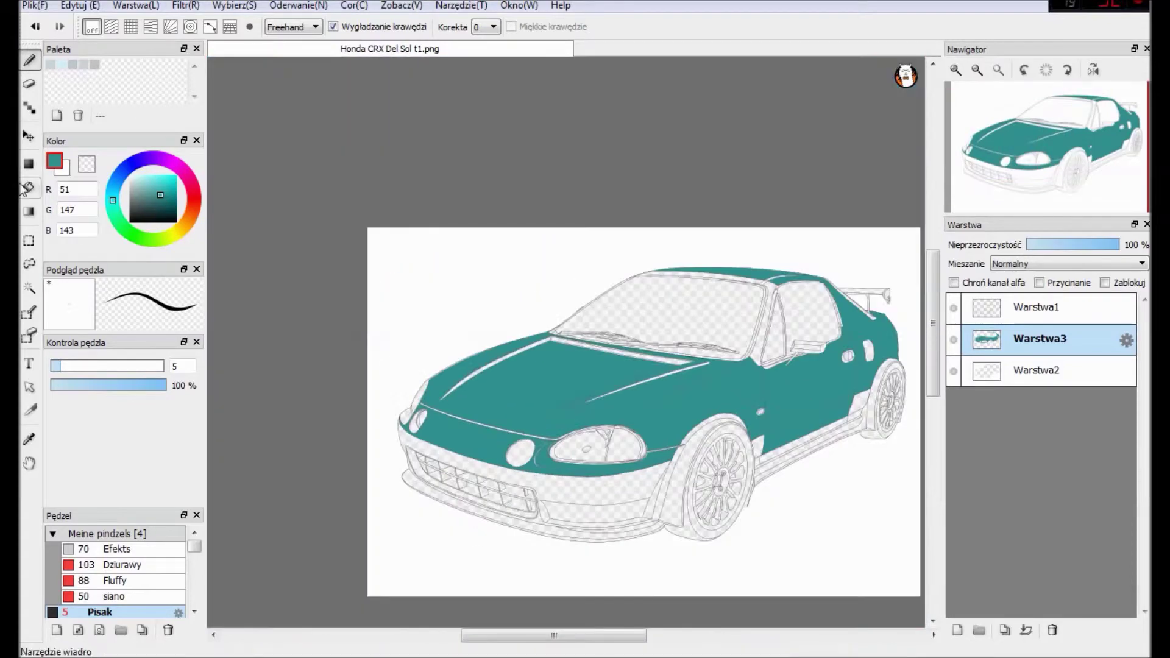
Fill the lower part of the front bumper around the grille and side intake with teal.
key(g)
scroll(413, 509, up, 1)
scroll(414, 508, down, 1)
scroll(674, 97, up, 4)
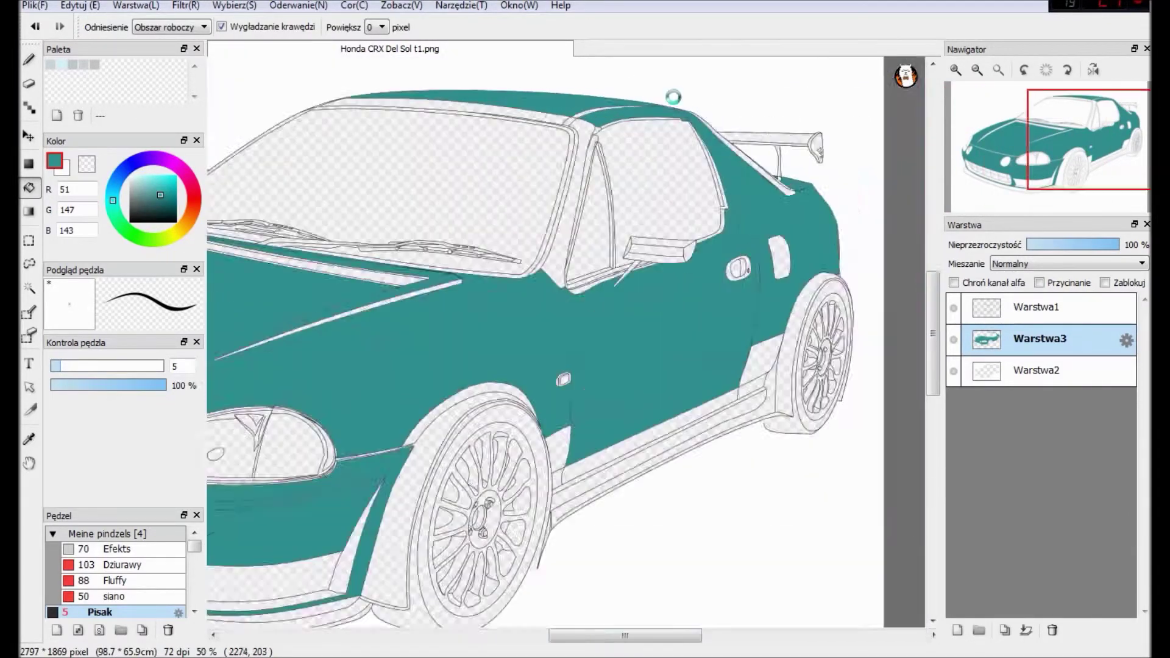
Paint the unfilled sliver at the roof's rear edge teal with the 5 px brush and fill the windscreen pillar.
scroll(651, 112, up, 4)
key(b)
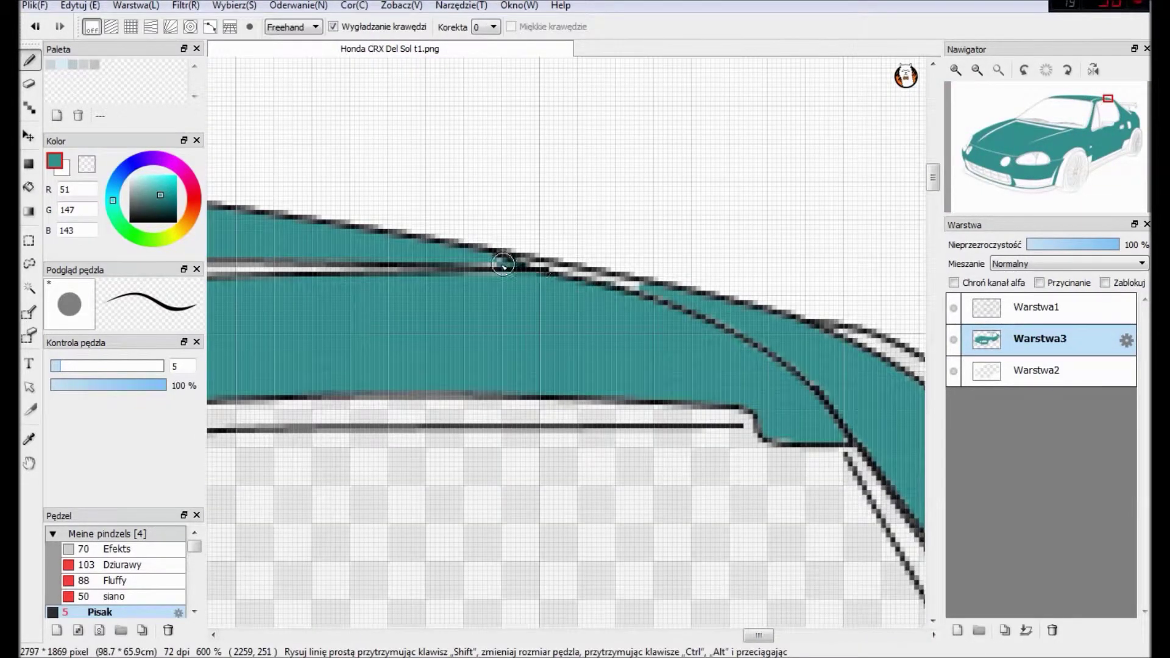
scroll(581, 277, down, 2)
scroll(750, 392, up, 3)
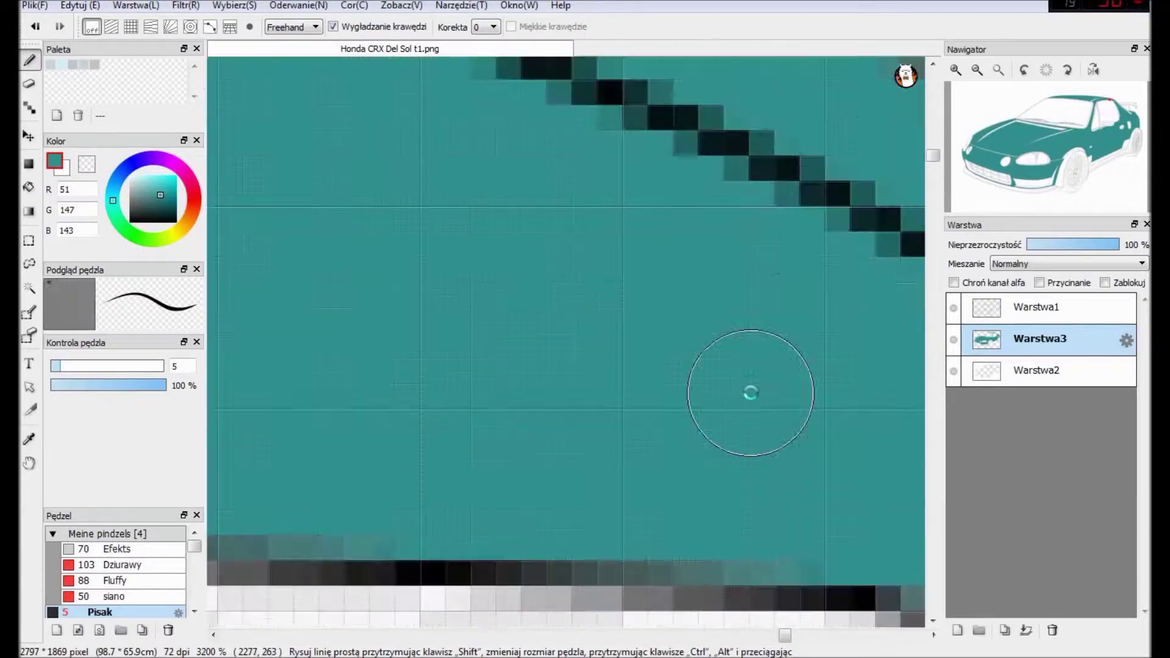
scroll(736, 542, down, 3)
scroll(736, 542, down, 5)
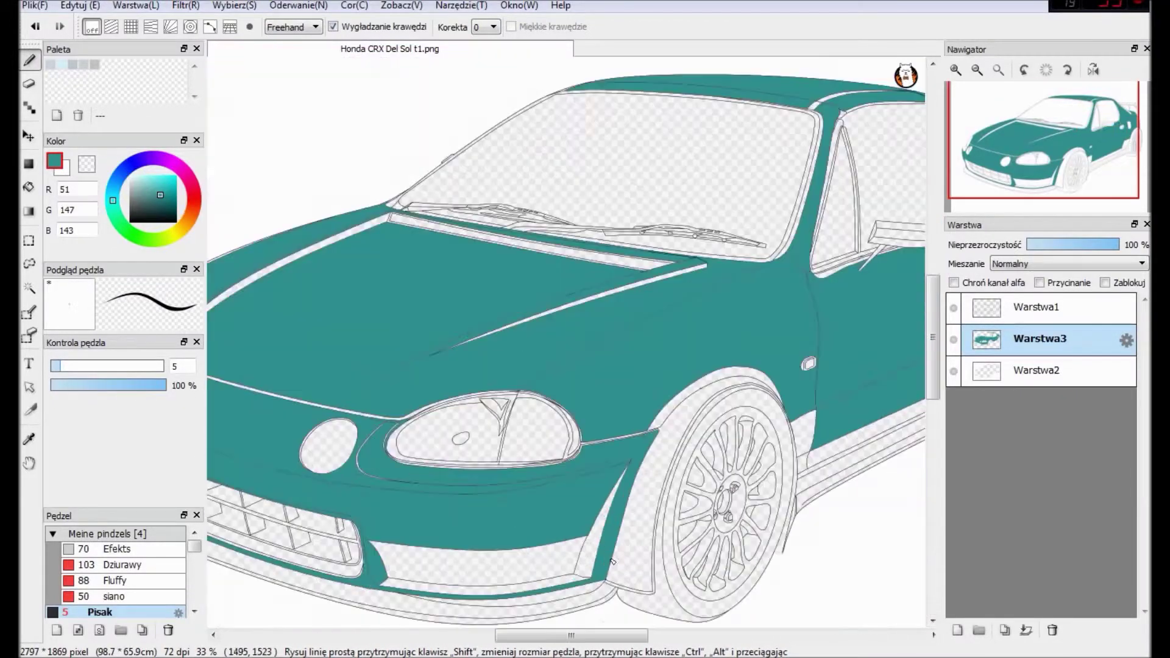
Fill the door handle surround, the fuel flap and the trim below the side window with teal.
scroll(849, 391, up, 3)
key(g)
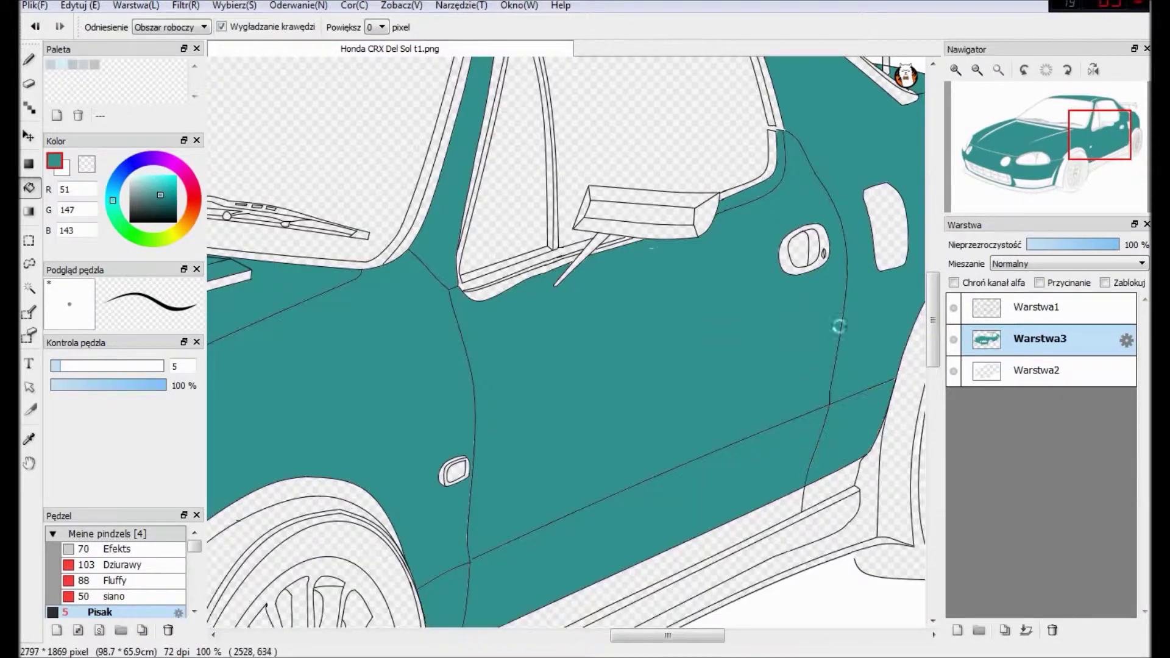
click(34, 63)
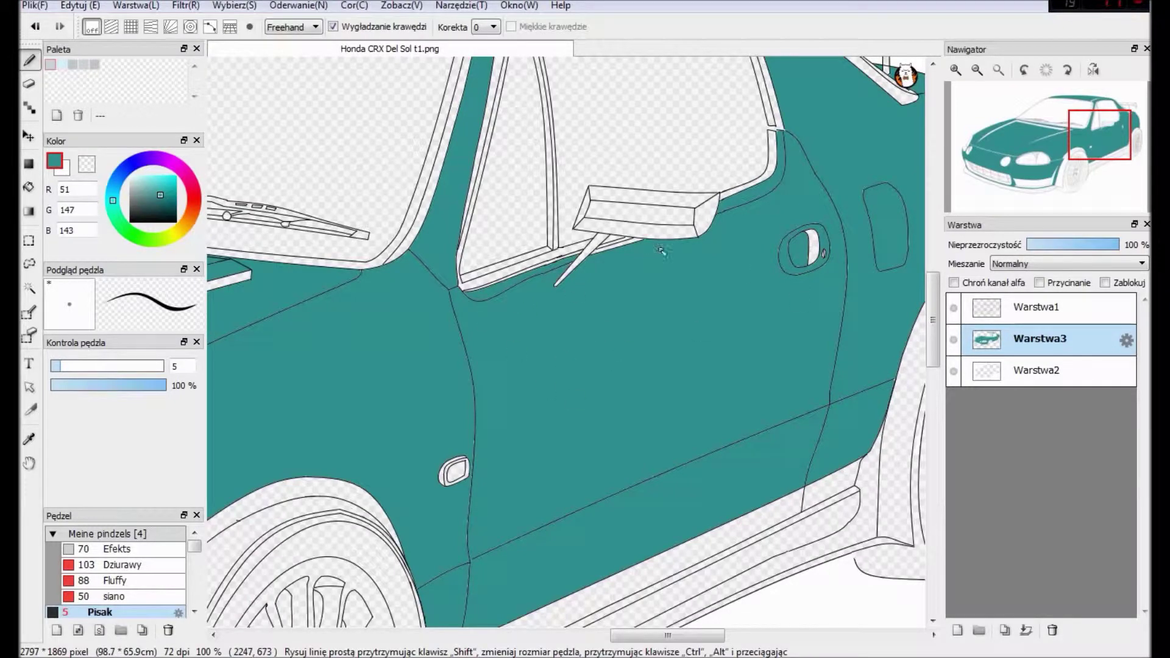
Fill the lower sill strip beneath the door with teal.
scroll(920, 326, down, 5)
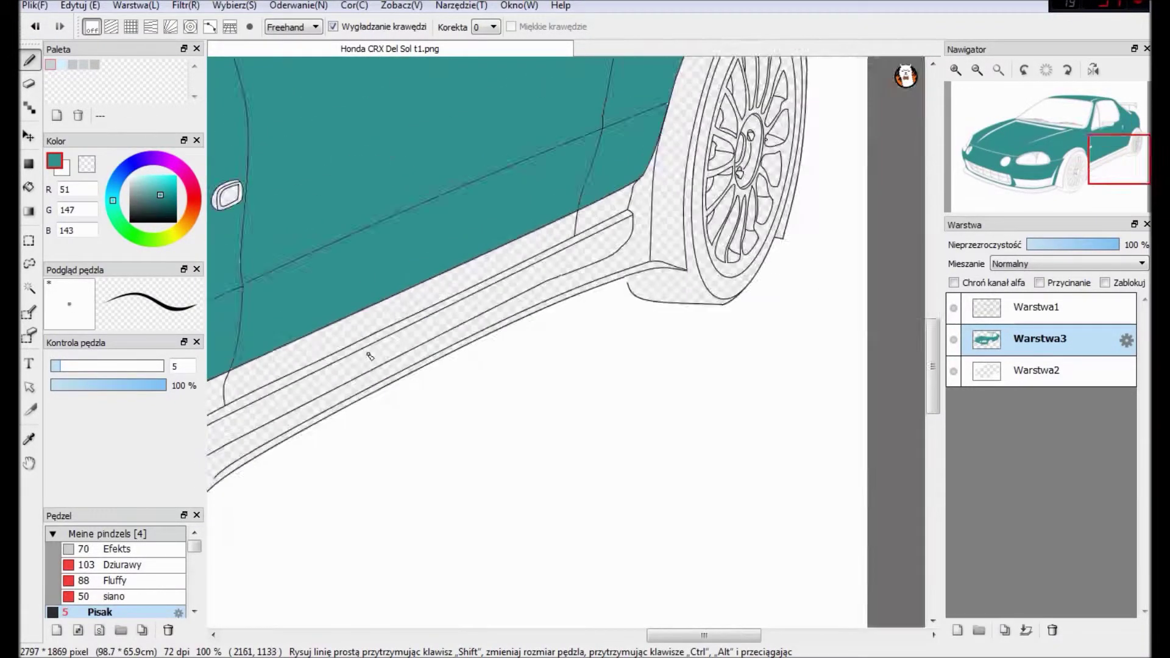
scroll(337, 277, up, 1)
key(g)
click(373, 384)
click(551, 285)
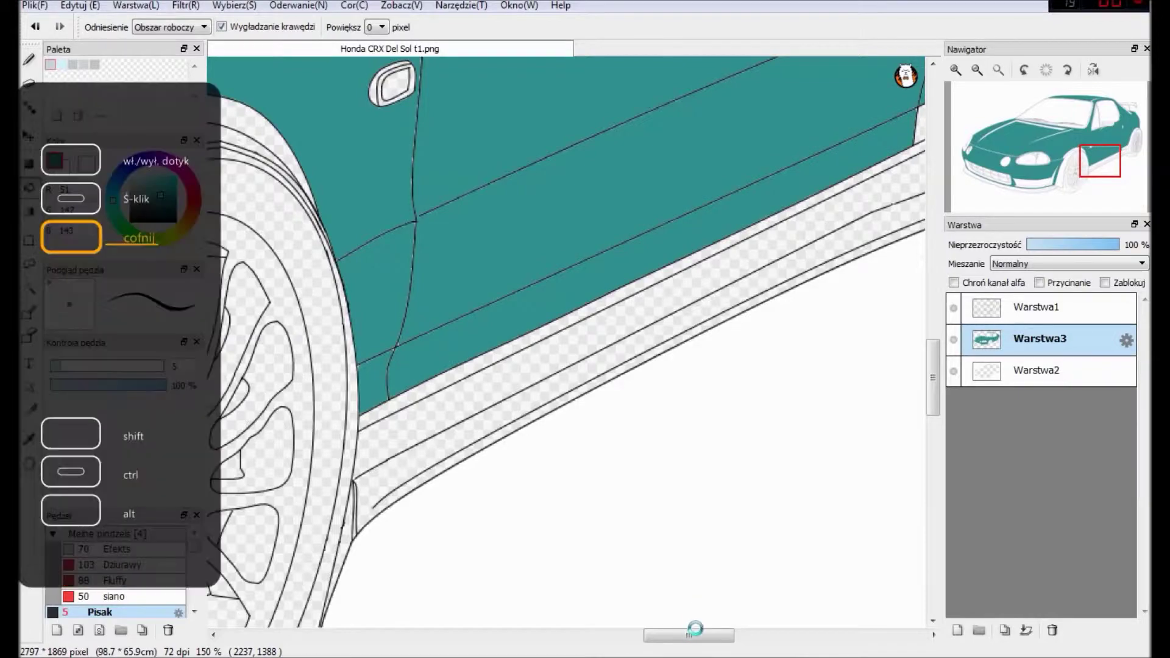
Undo the stray fill and fill the side skirt's upper band and the sill piece ahead of the rear wheel with teal.
click(692, 622)
key(ctrl+z)
scroll(688, 554, up, 2)
scroll(688, 554, right, 5)
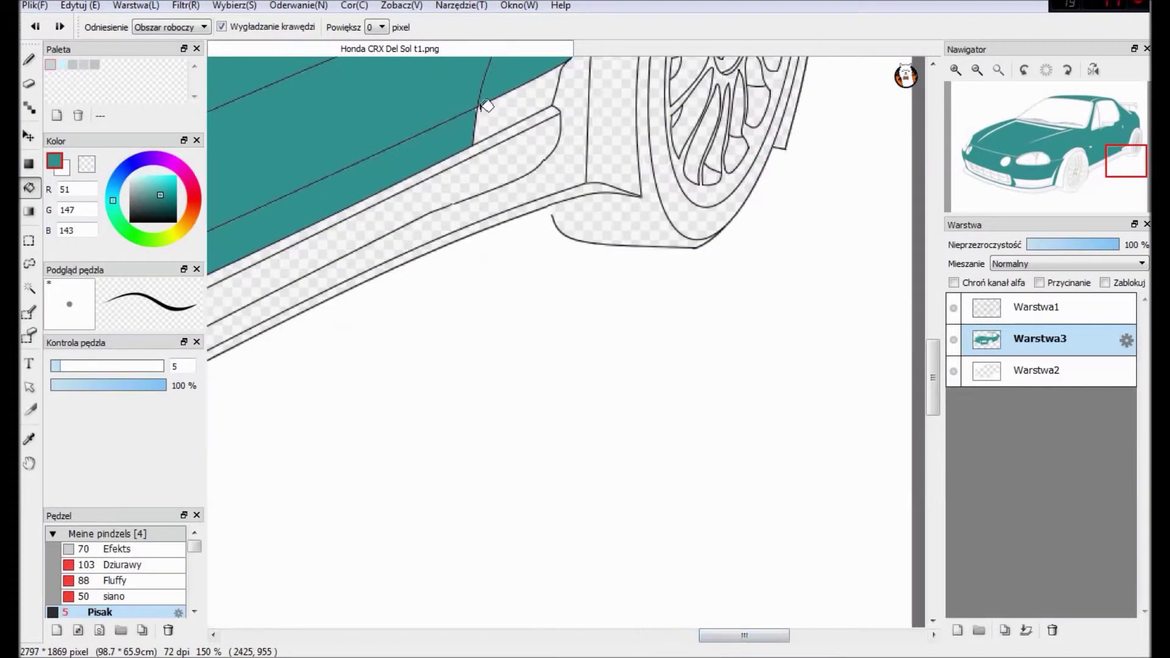
click(564, 147)
scroll(716, 531, up, 3)
scroll(653, 595, right, 4)
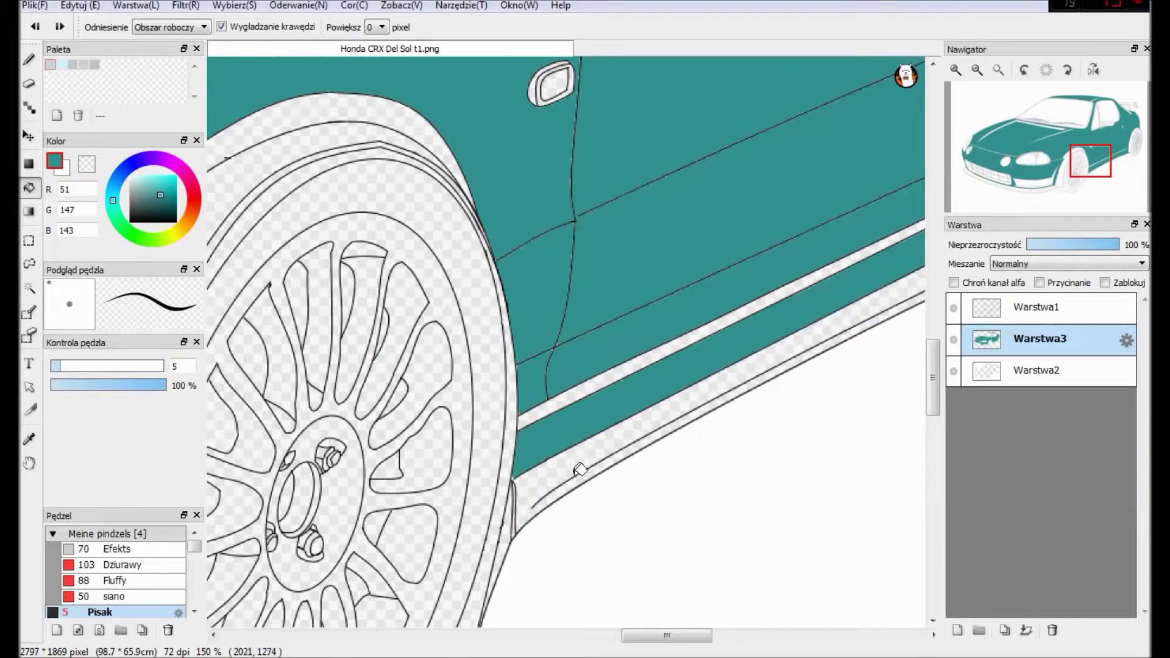
Paint the side skirt's unfilled front corner beside the front wheel teal with the 5 px brush.
scroll(579, 469, up, 3)
key(b)
drag(517, 485, 560, 449)
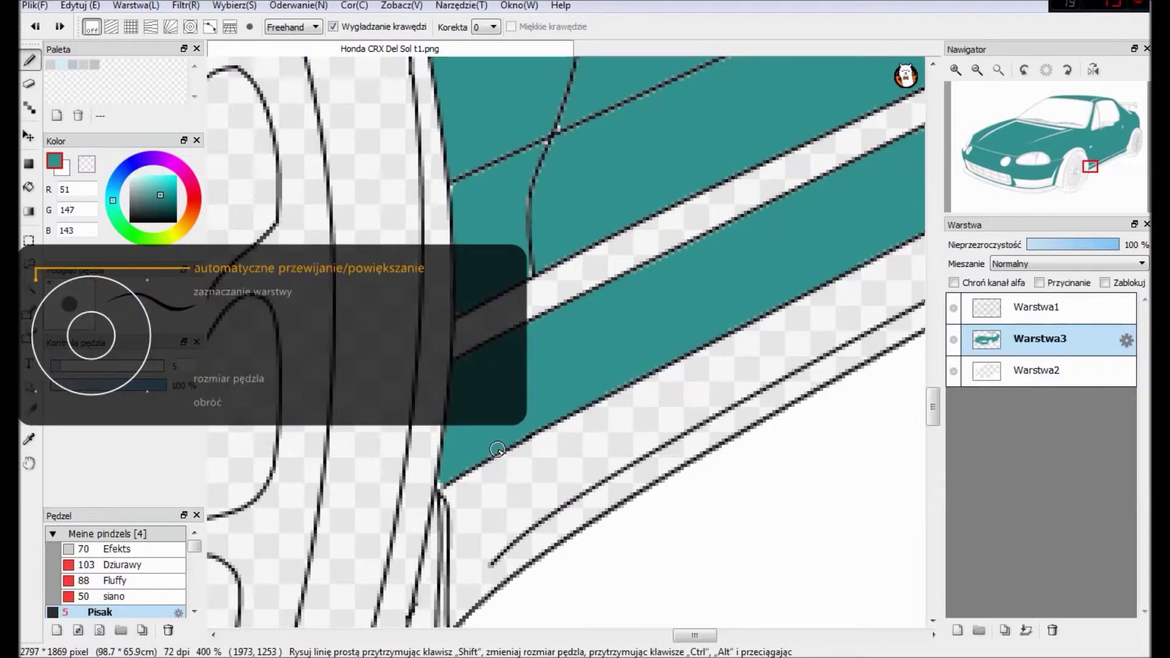
Erase the body line crossing the base of the rear wing's strut on Warstwa1 with a 2.7 px eraser.
scroll(808, 471, down, 6)
scroll(808, 471, up, 7)
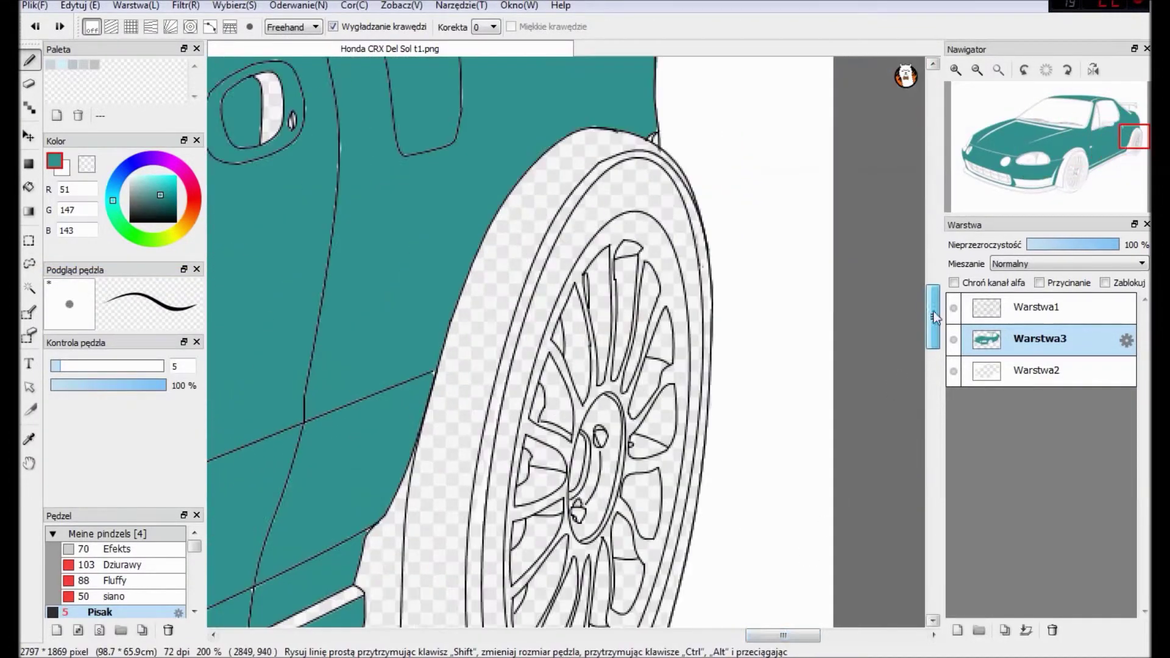
scroll(568, 458, down, 6)
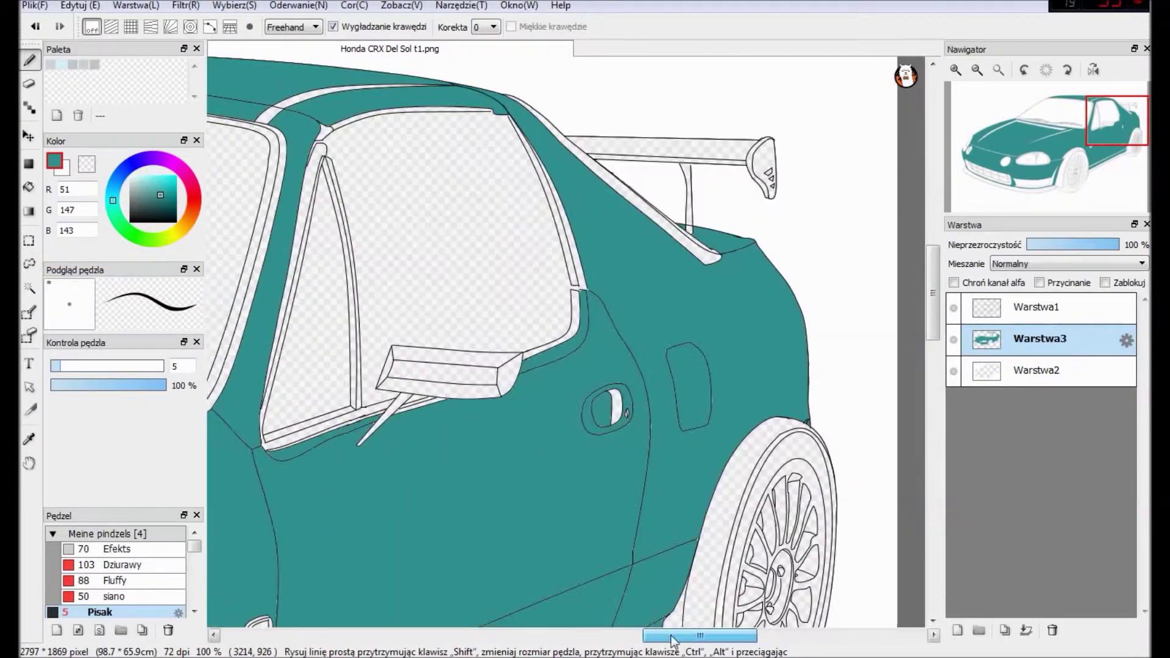
scroll(729, 201, up, 6)
key(ctrl+Up)
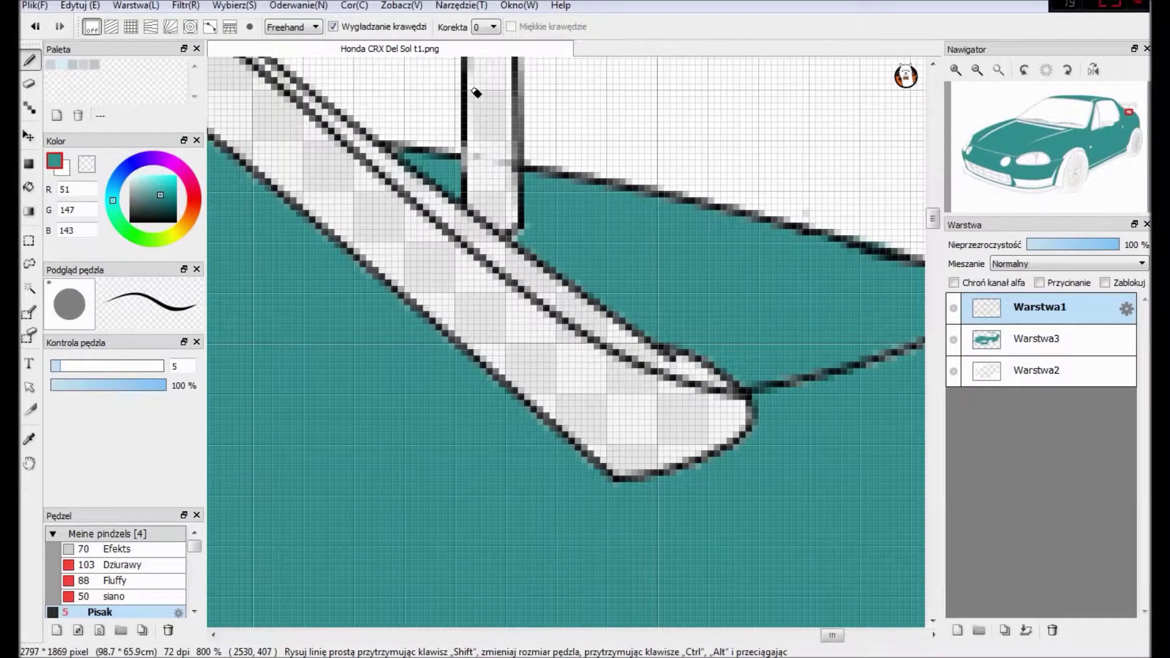
key(e)
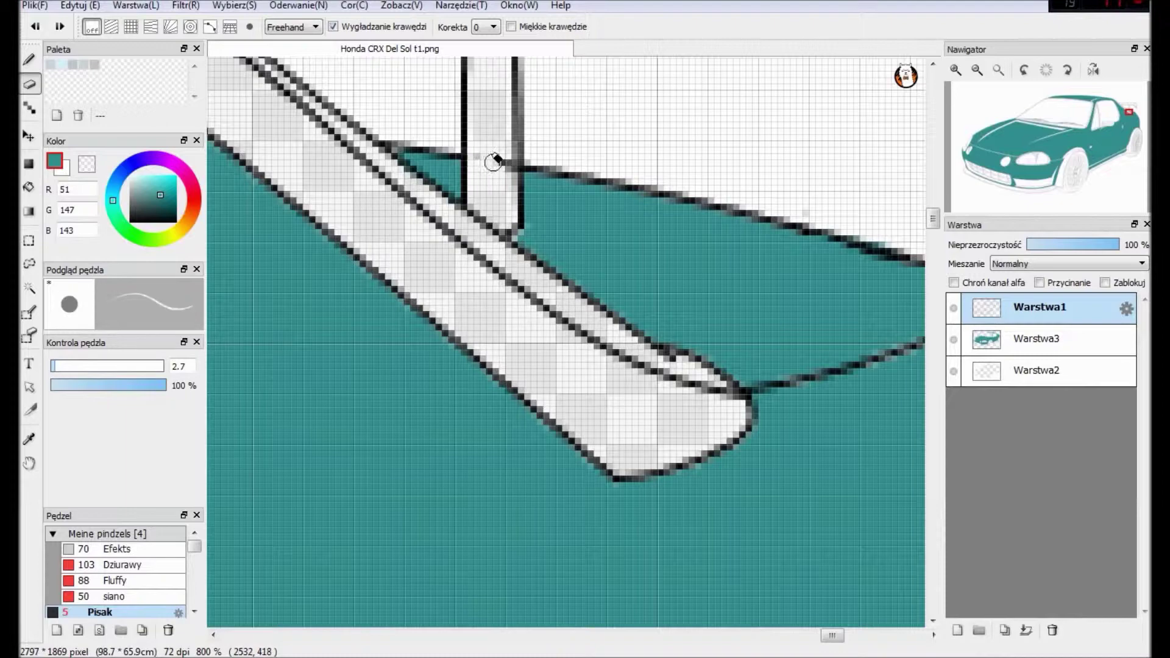
On Warstwa3, fill the rear pillar strip, the wing's end plate and its strut with teal, brushing over the strut's remaining gaps.
key(b)
key(ctrl+Down)
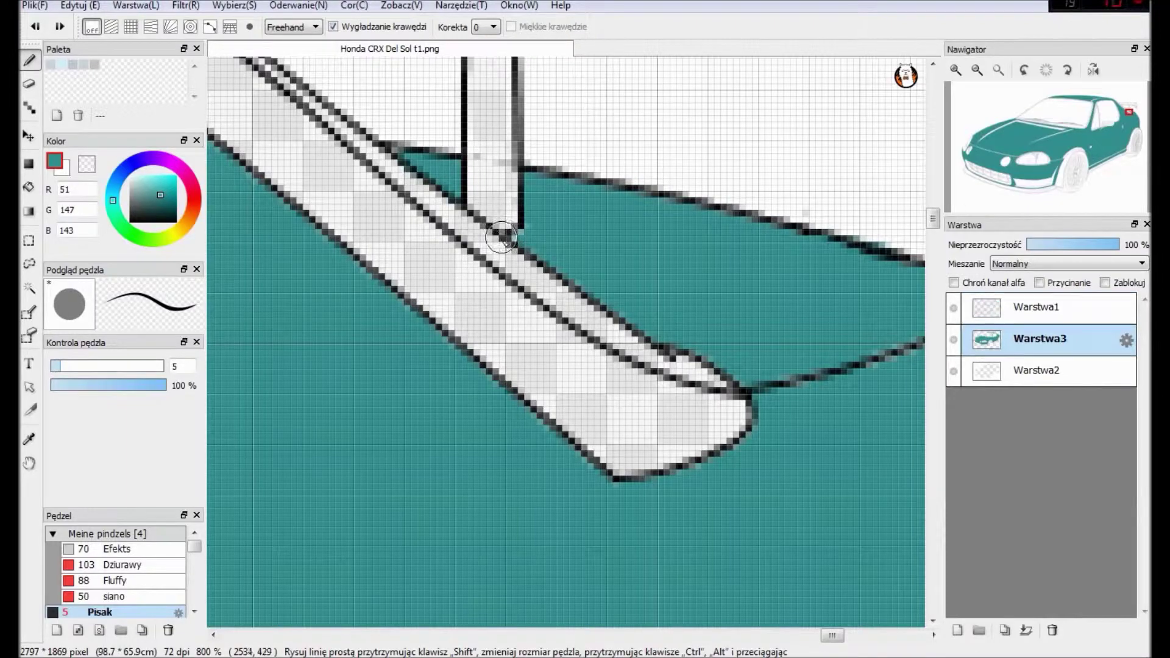
scroll(667, 250, down, 4)
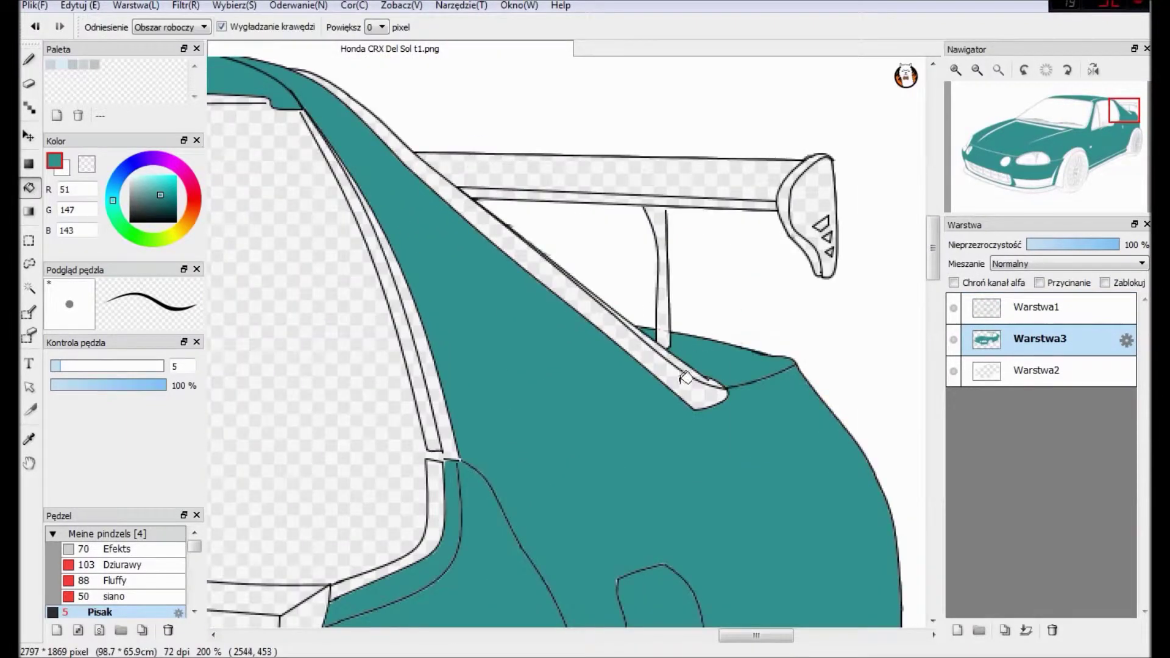
key(g)
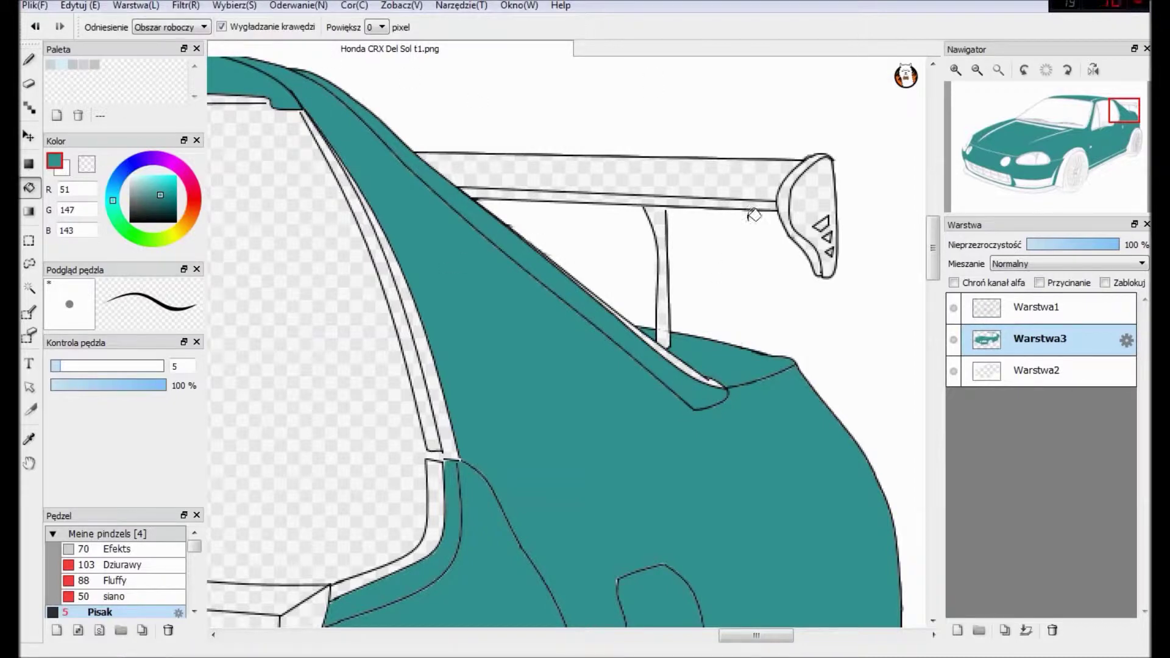
click(805, 219)
scroll(739, 356, up, 1)
click(694, 309)
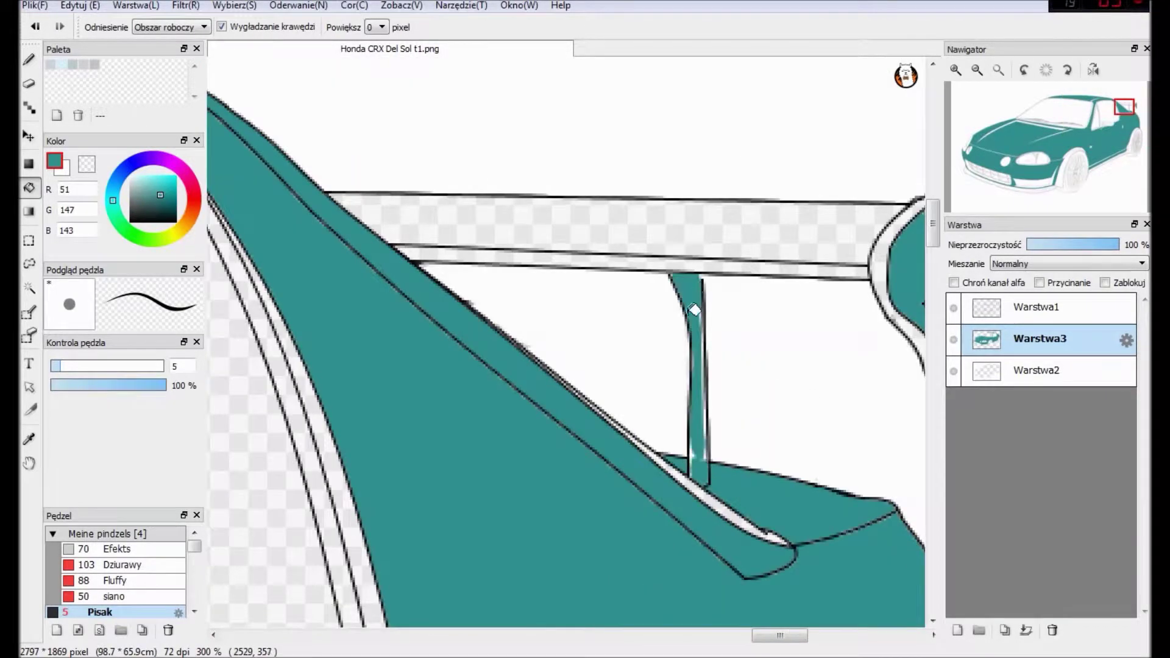
click(31, 62)
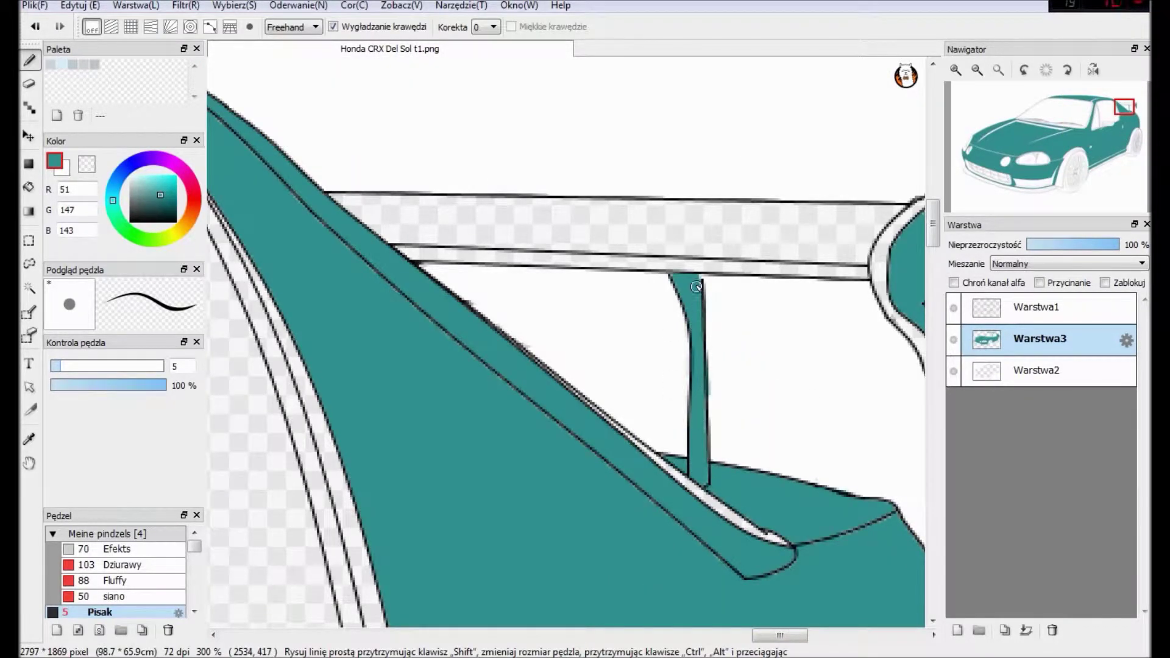
Add a new layer directly above Warstwa2 and choose a darker teal (R 40, G 126, B 122).
scroll(634, 326, down, 4)
scroll(620, 450, up, 3)
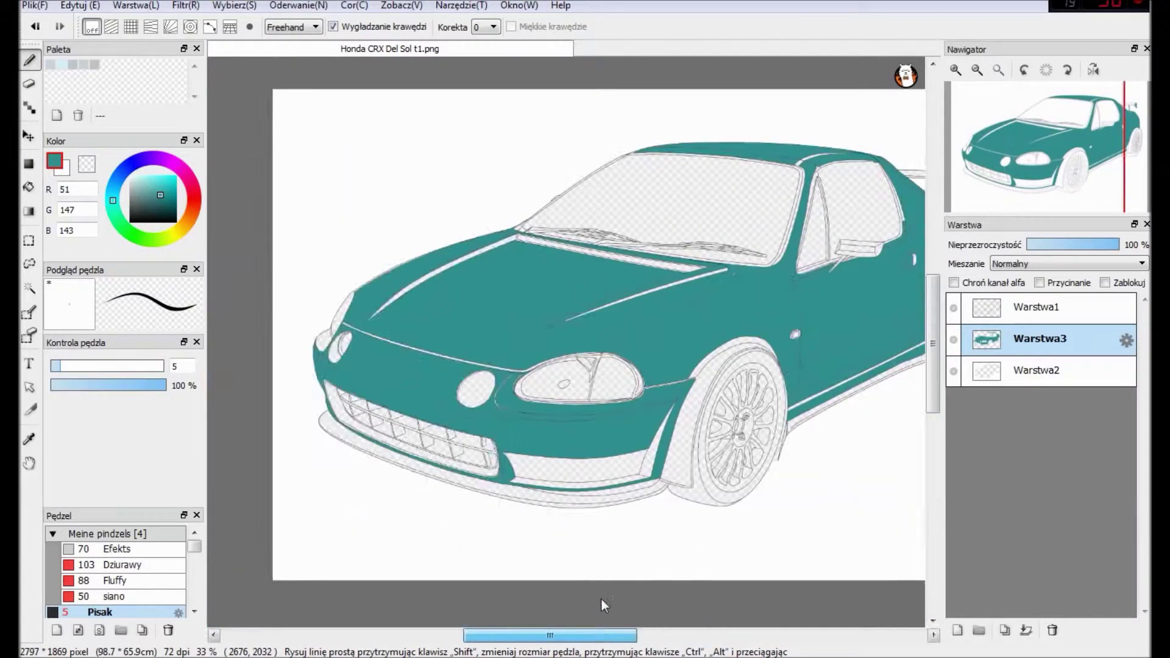
scroll(620, 449, down, 3)
scroll(349, 418, up, 3)
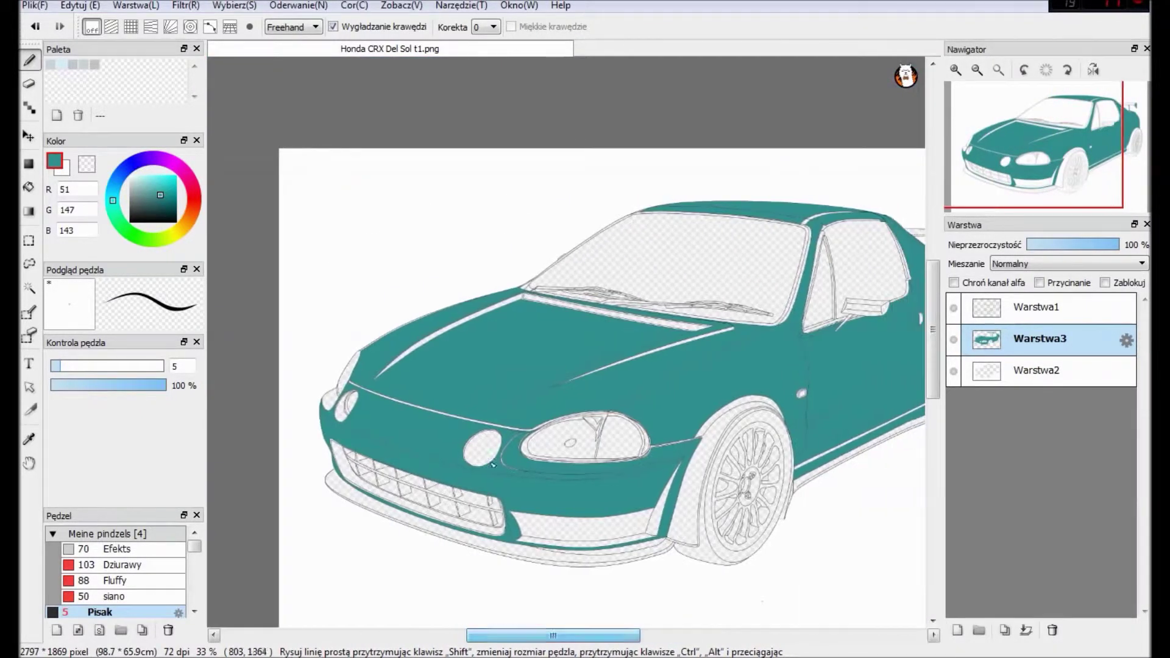
scroll(349, 418, up, 1)
click(1045, 384)
key(ctrl+shift+n)
click(159, 201)
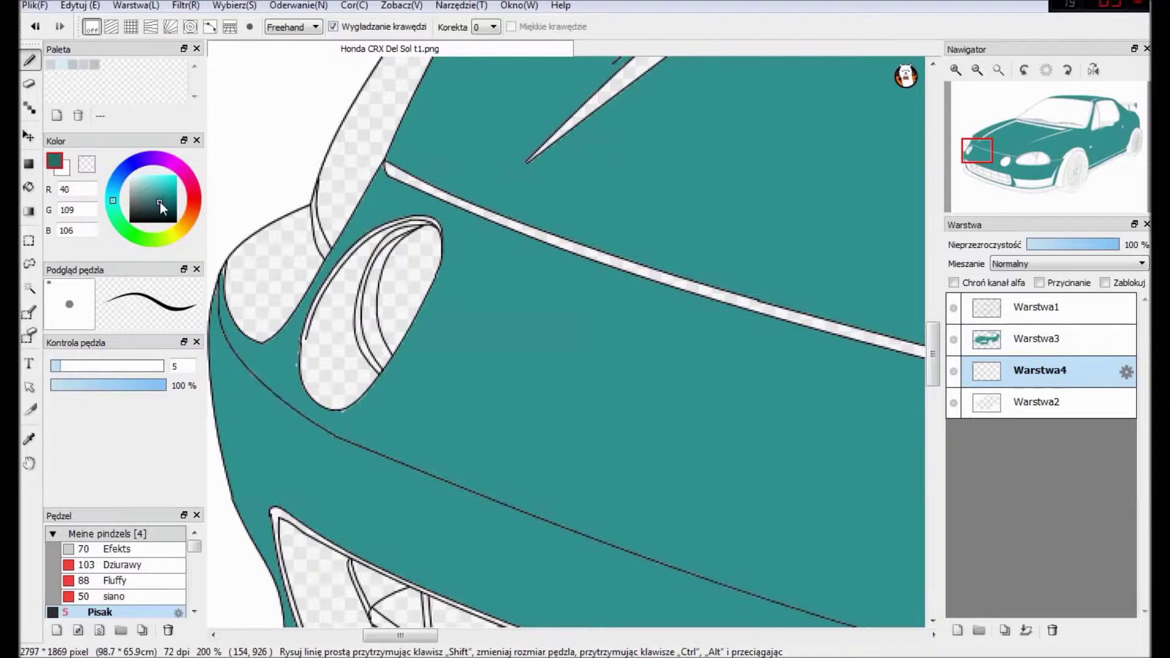
Colour the far-side round front lamp's recess and upper rim and the rounded corner piece beside it with the darker teal.
key(g)
click(379, 365)
key(b)
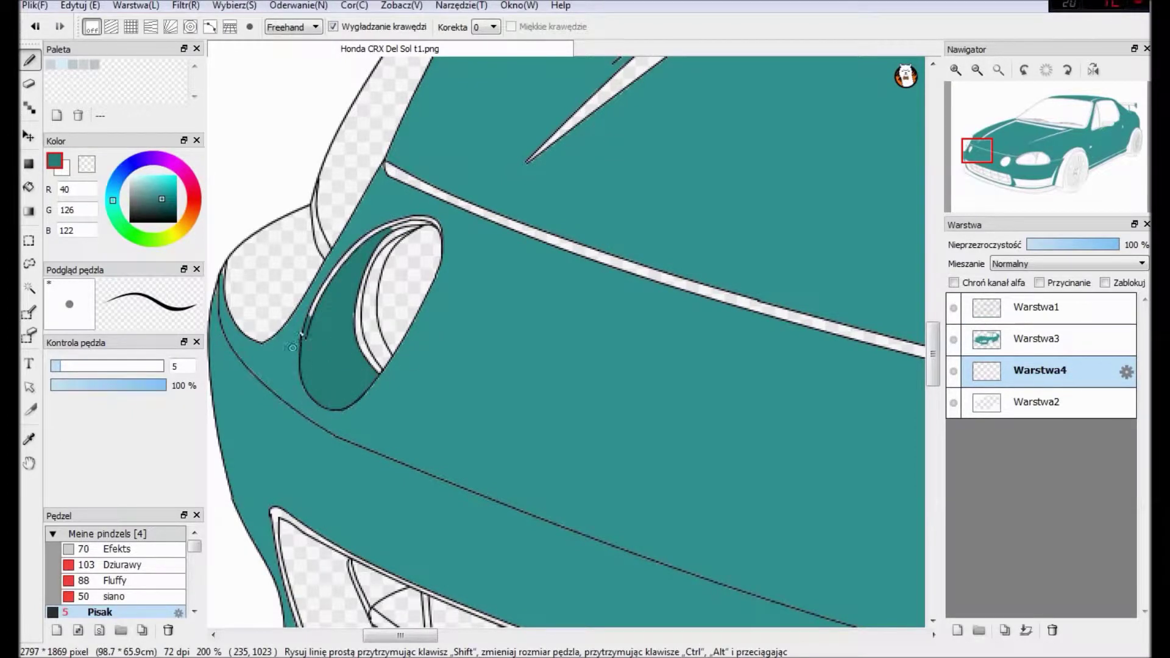
drag(381, 233, 426, 214)
key(ctrl+z)
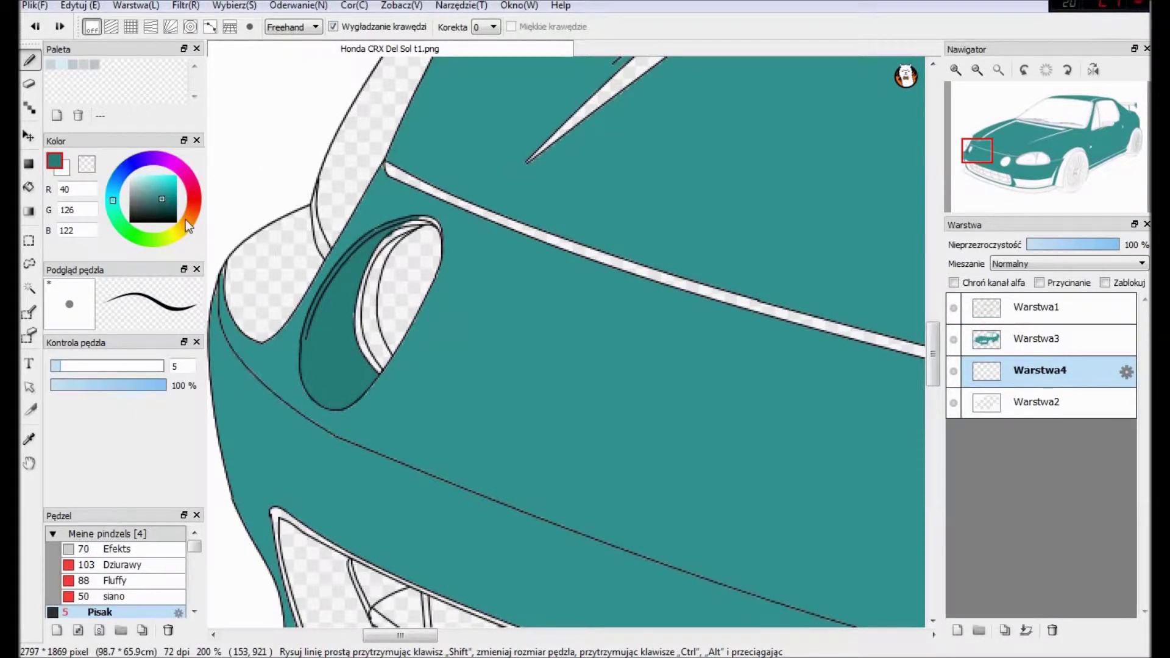
key(g)
click(259, 292)
key(b)
On Warstwa3, paint the recess between the near round lamp and the headlight darker teal with a 16 px brush.
scroll(255, 359, up, 3)
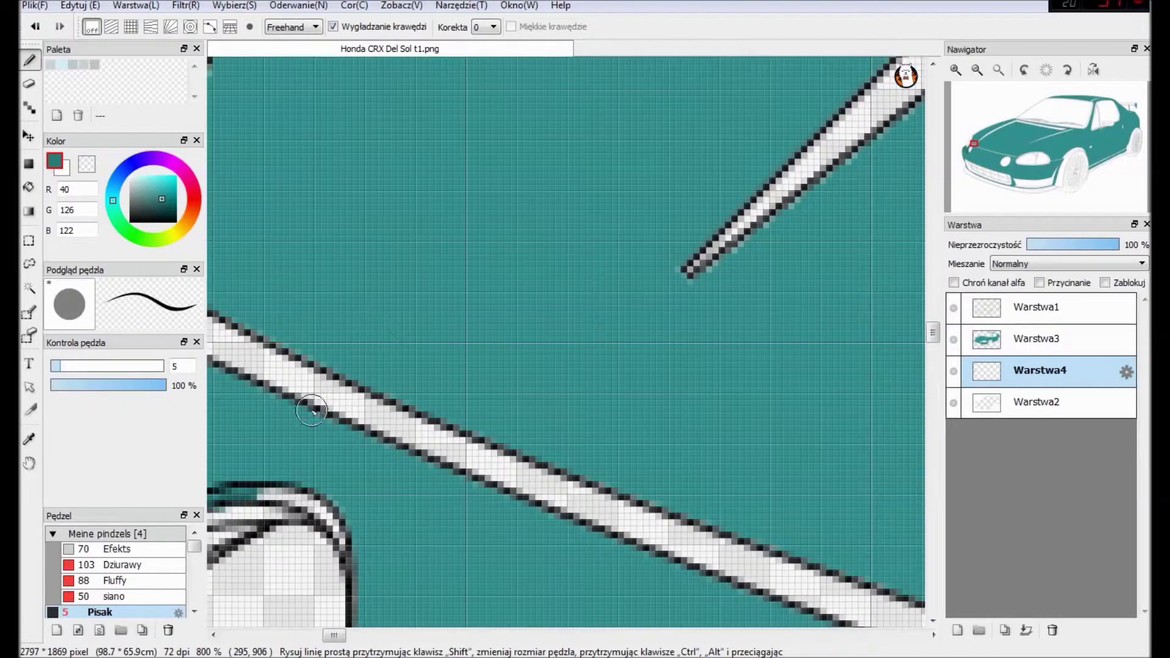
scroll(410, 501, down, 6)
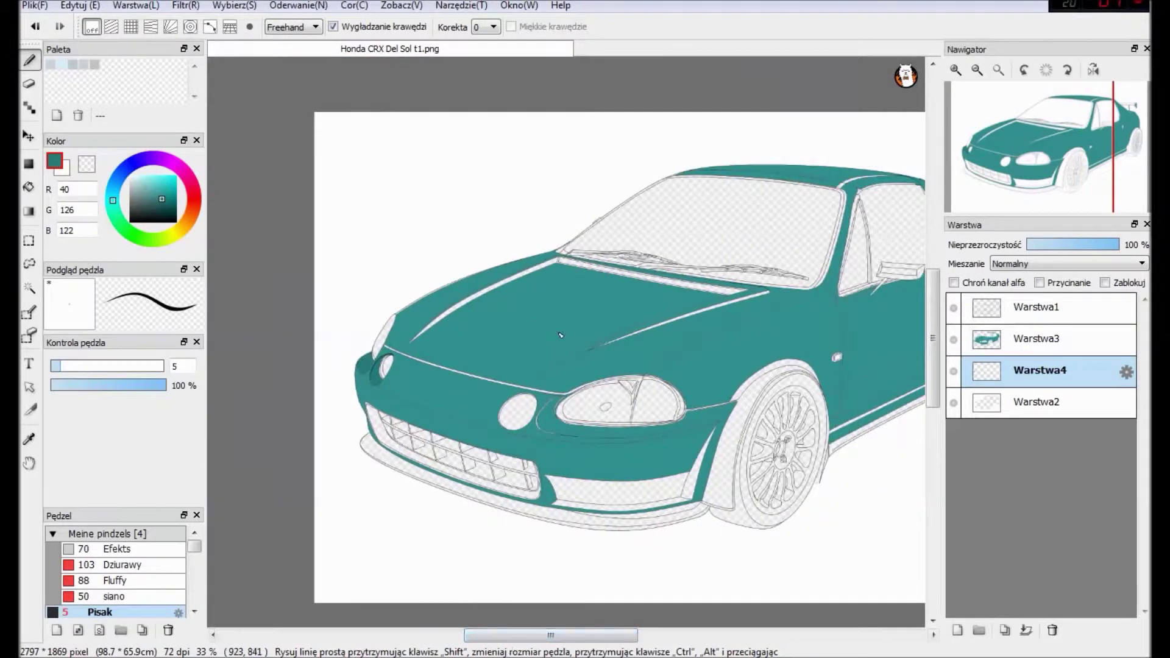
scroll(508, 431, up, 4)
scroll(512, 428, down, 3)
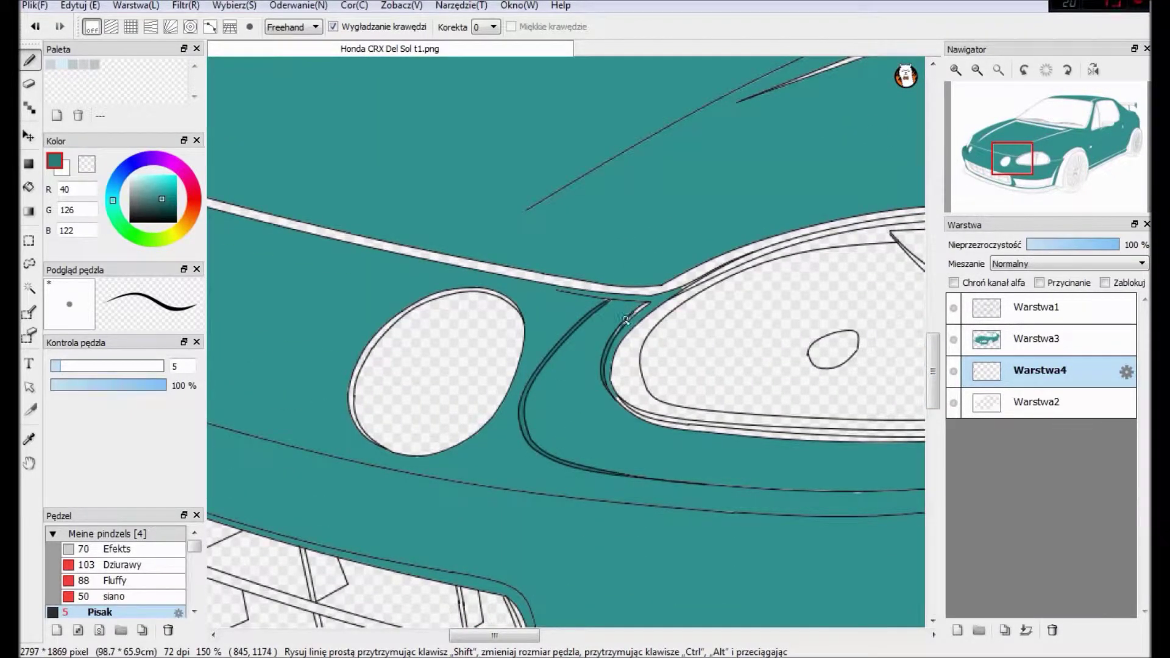
ctrl+click(555, 391)
drag(78, 366, 86, 366)
drag(585, 353, 539, 407)
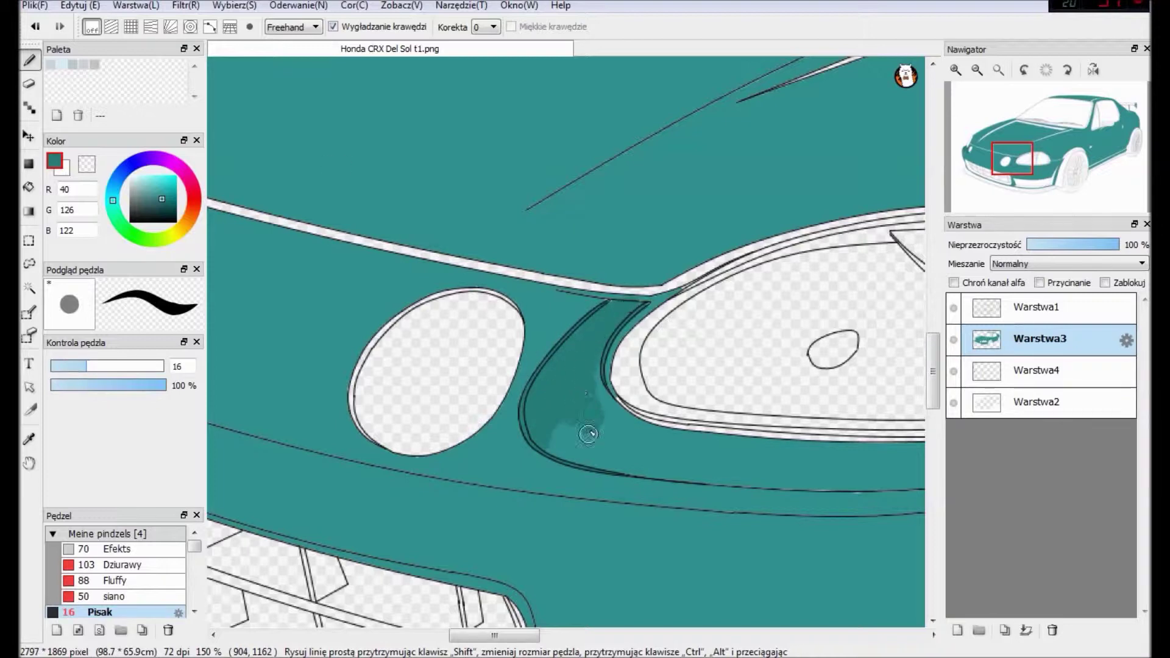
drag(611, 438, 325, 443)
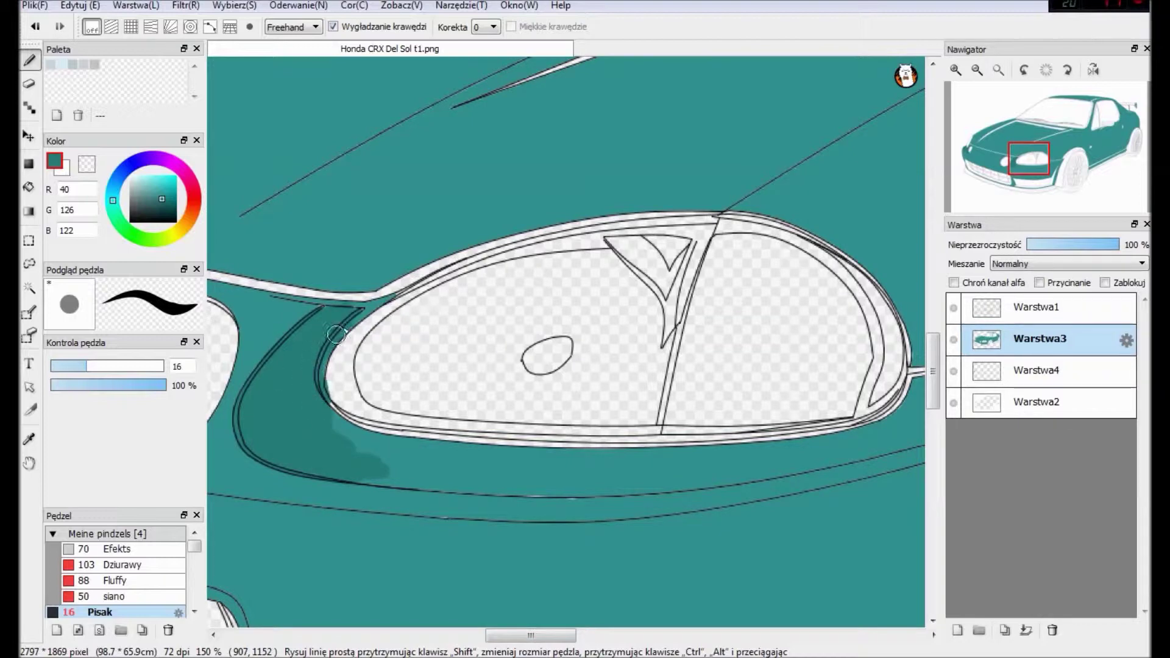
Paint the narrow tip at the headlight's inner upper corner darker teal with a 5.3 px brush.
scroll(360, 320, up, 3)
key(e)
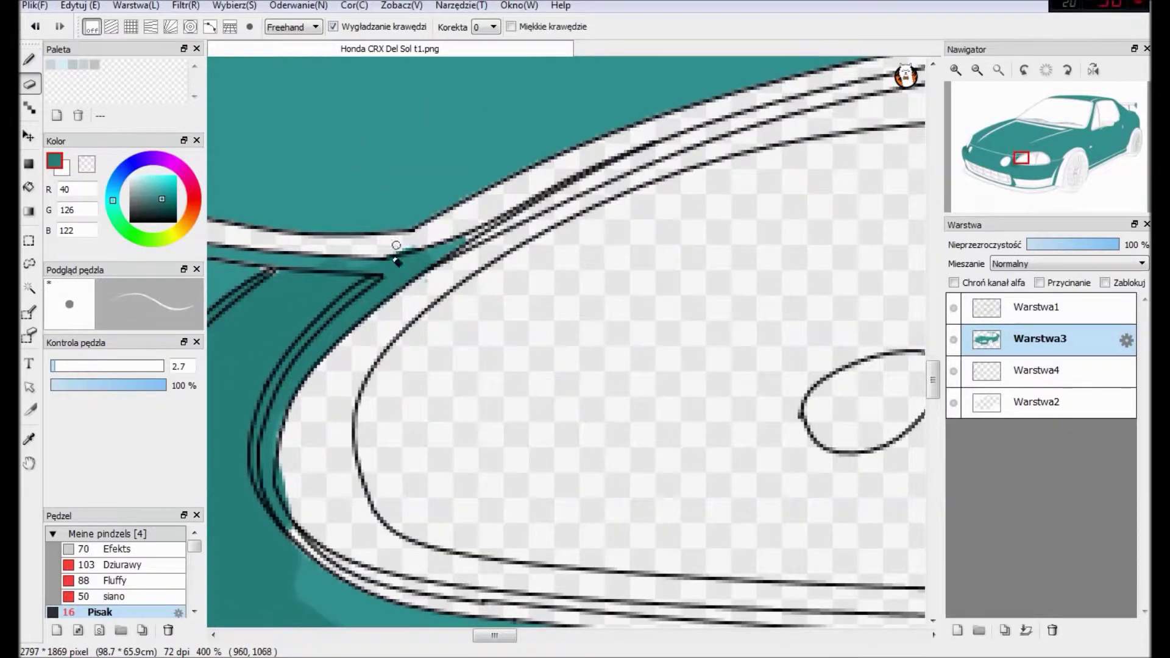
key(p)
click(67, 367)
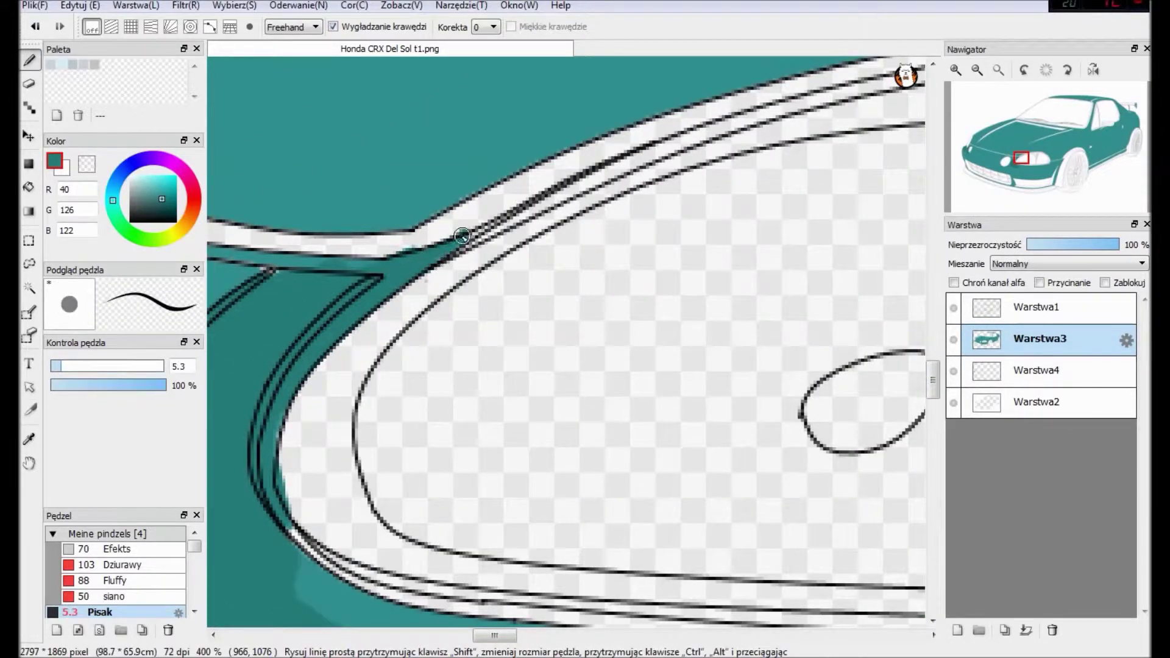
scroll(311, 427, down, 1)
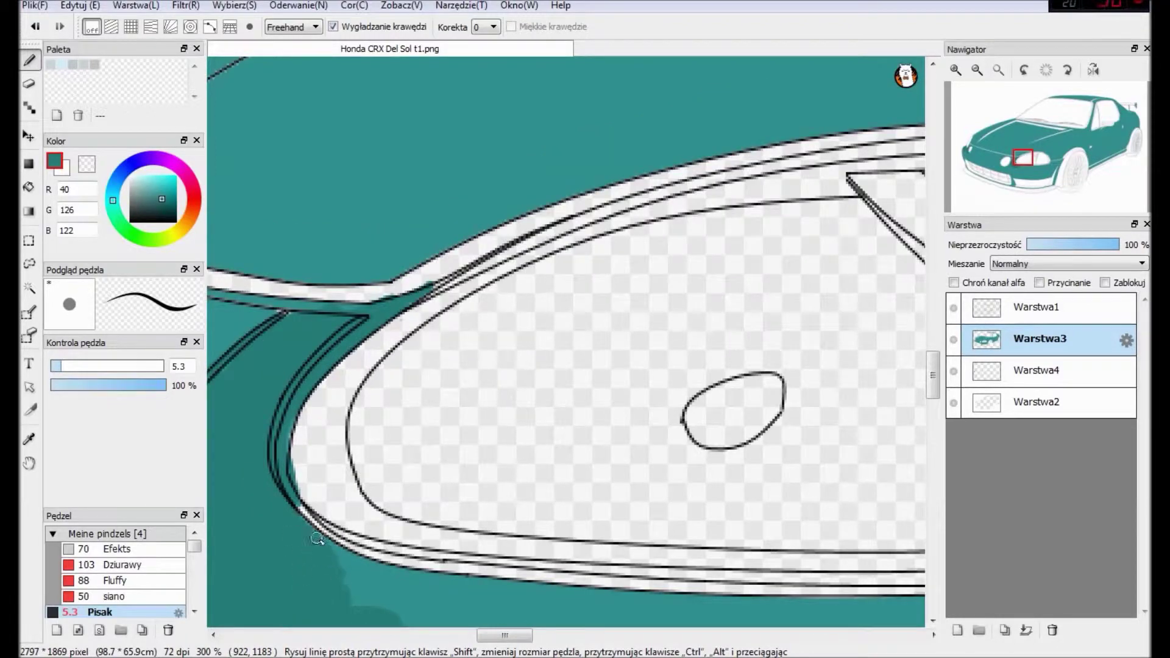
Paint the inner and outer parts of the band beneath the headlight darker teal with a 19.7 px brush.
scroll(313, 575, down, 3)
scroll(279, 500, up, 2)
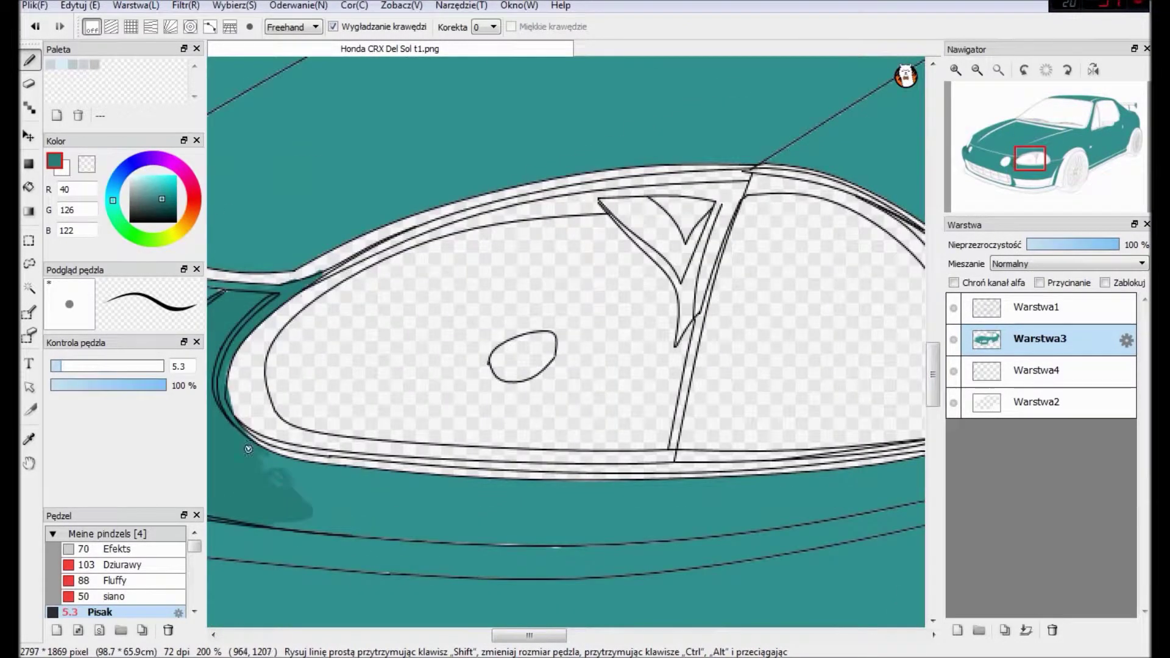
mouse_move(275, 500)
mouse_down()
mouse_move(347, 490)
mouse_move(433, 530)
mouse_move(373, 488)
mouse_move(471, 509)
mouse_up()
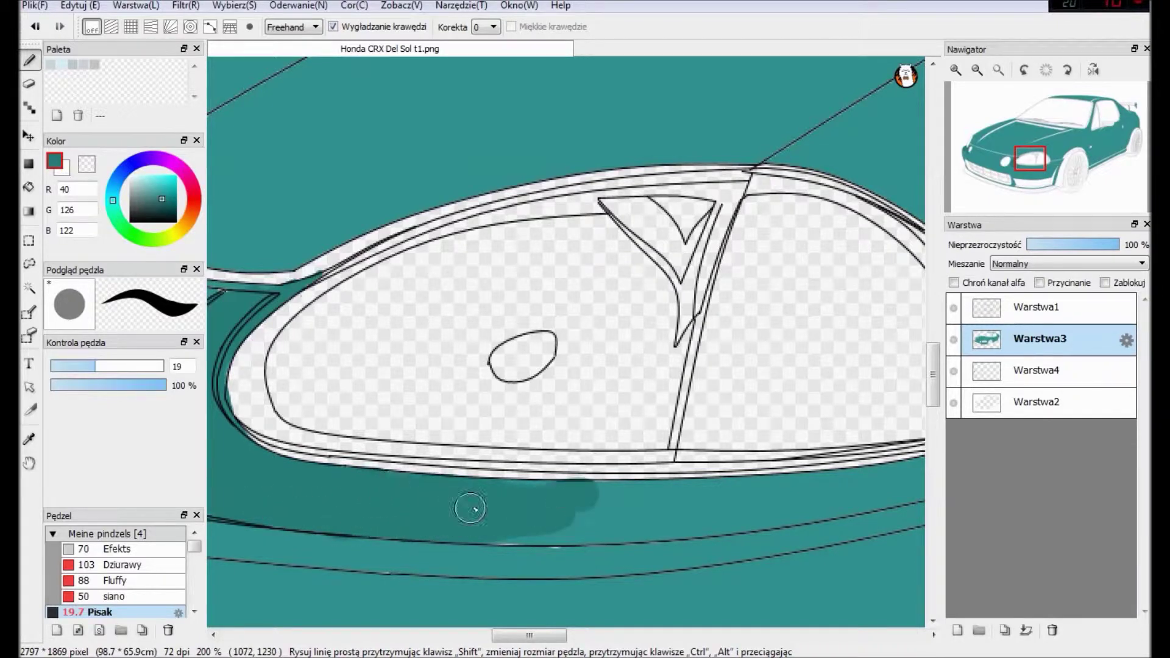
scroll(534, 505, right, 5)
drag(590, 483, 662, 480)
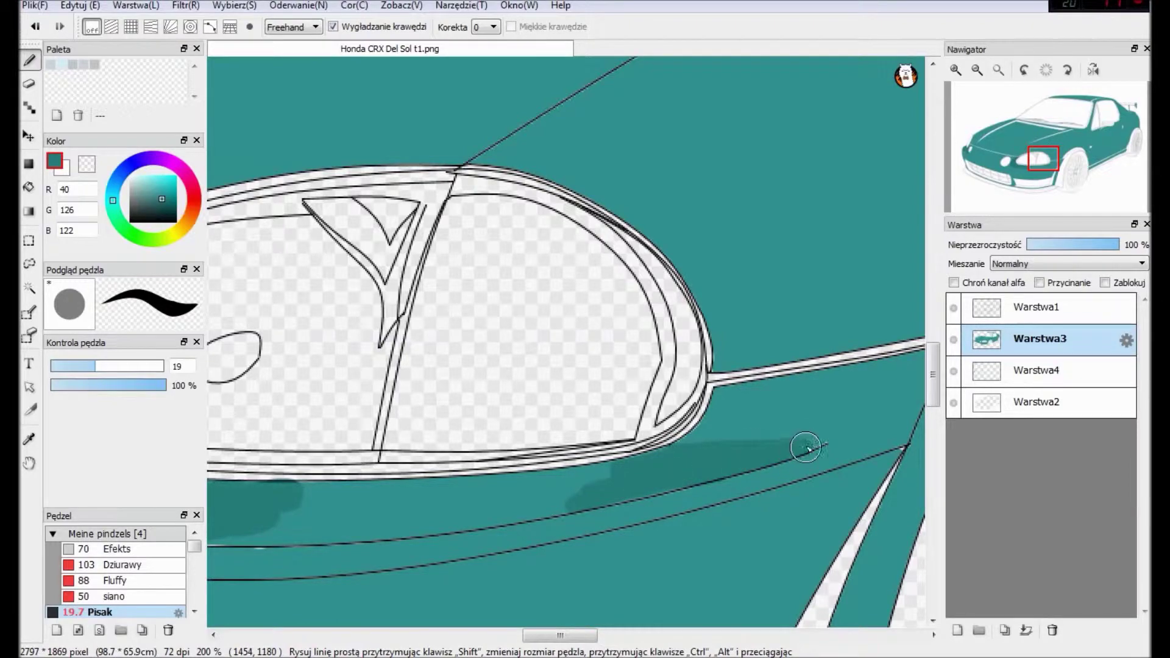
Extend the darker teal into the pointed outer end of the band beneath the headlight with a 13 px brush.
key(bracketleft)
scroll(561, 549, up, 3)
drag(561, 549, 457, 522)
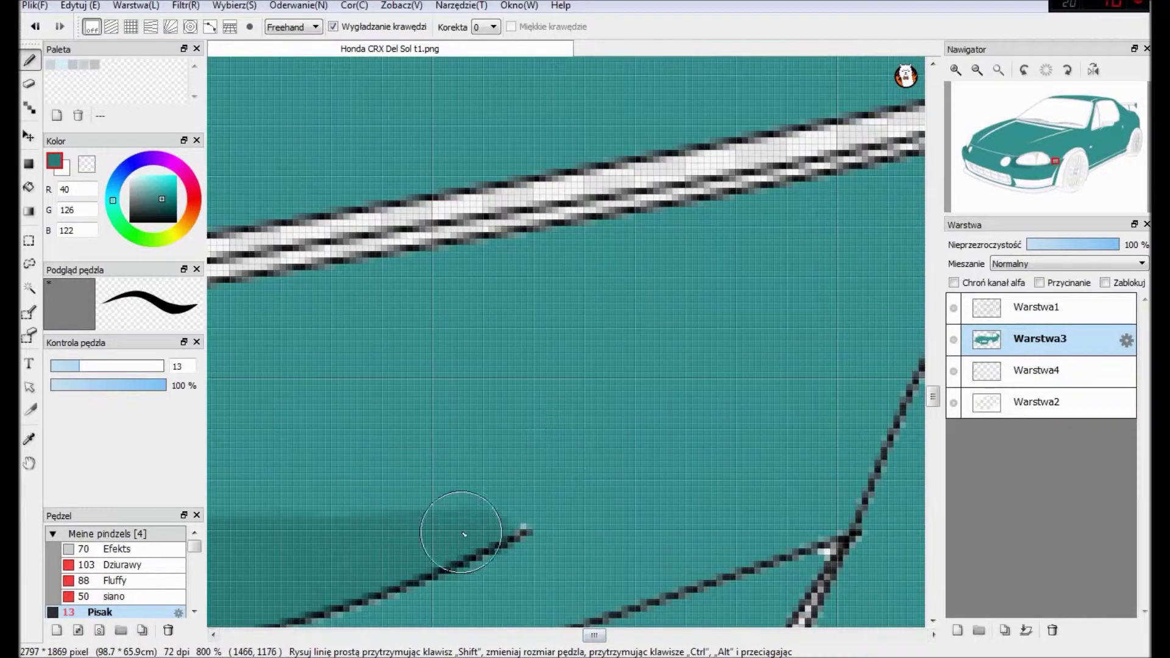
Paint the uncoloured middle of the band beneath the headlight darker teal, joining its two shaded ends.
scroll(497, 597, down, 4)
scroll(497, 597, left, 5)
scroll(426, 488, down, 3)
scroll(395, 388, up, 1)
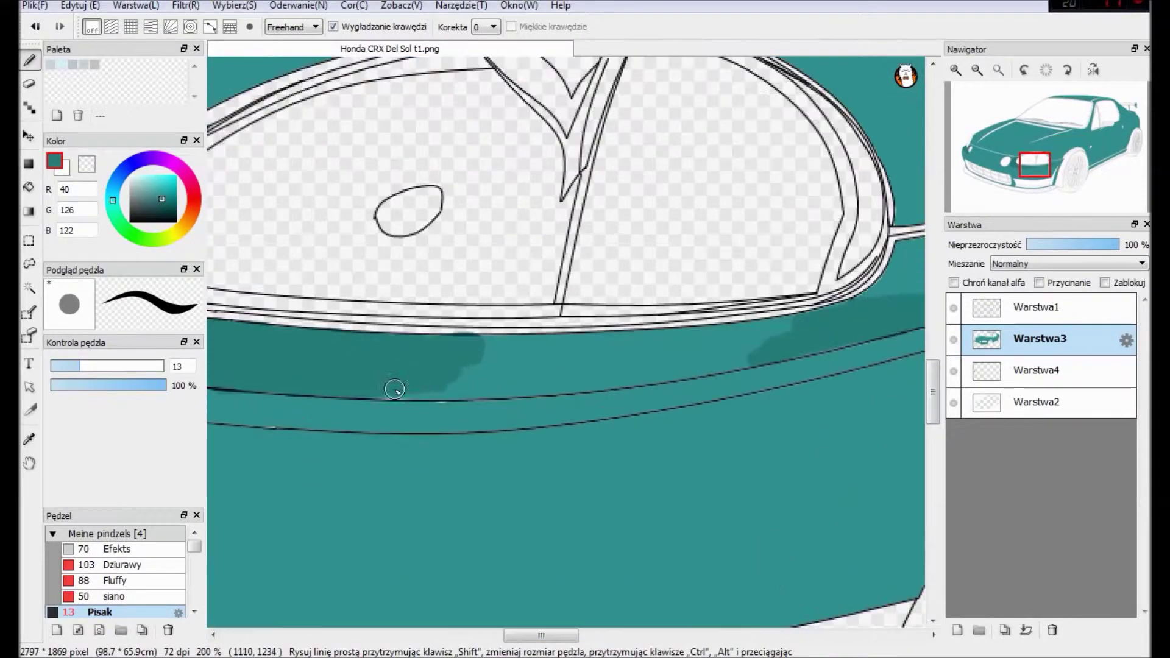
mouse_move(488, 367)
mouse_down()
mouse_move(453, 393)
mouse_move(582, 388)
mouse_move(760, 356)
mouse_move(567, 366)
mouse_move(491, 342)
mouse_up()
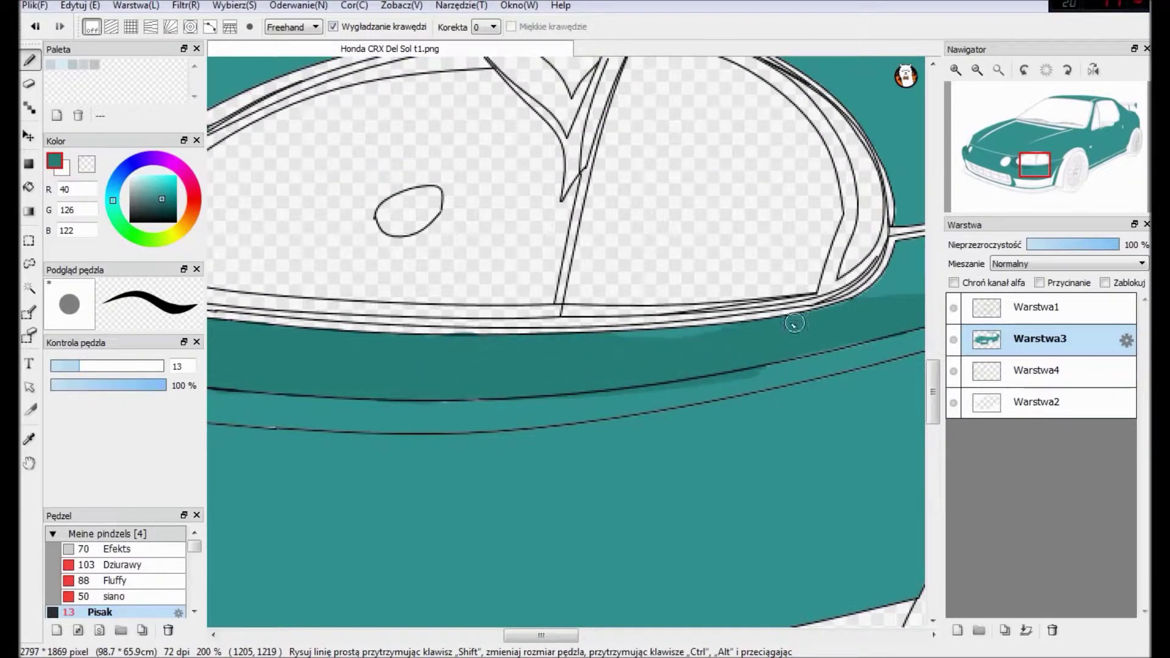
drag(794, 323, 659, 298)
Pick up the lighter body teal and paint over the dark overspill below the band's lower line with the 13 px brush.
scroll(659, 298, up, 1)
key(e)
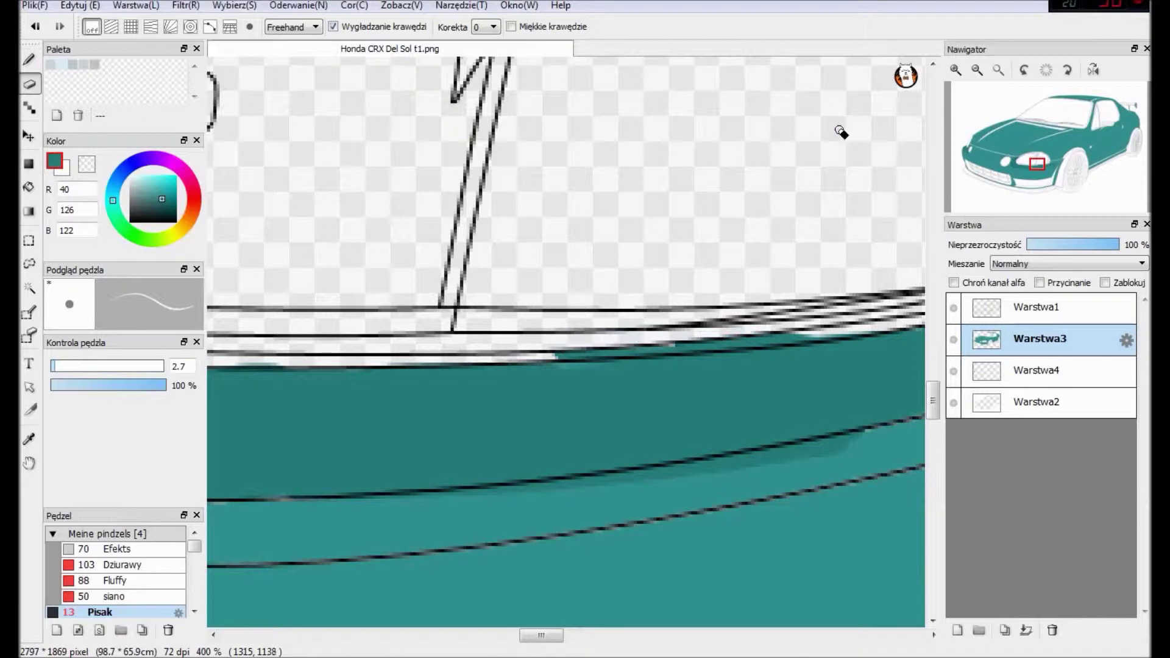
key(n)
key(e)
key(n)
alt+click(411, 527)
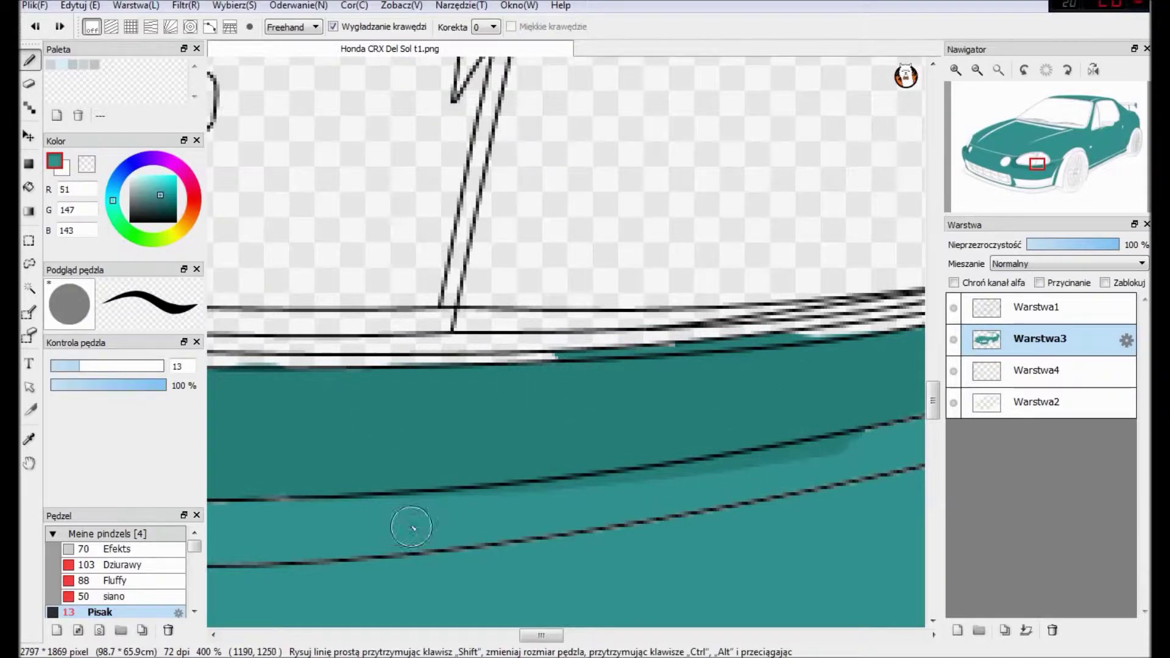
scroll(284, 529, down, 3)
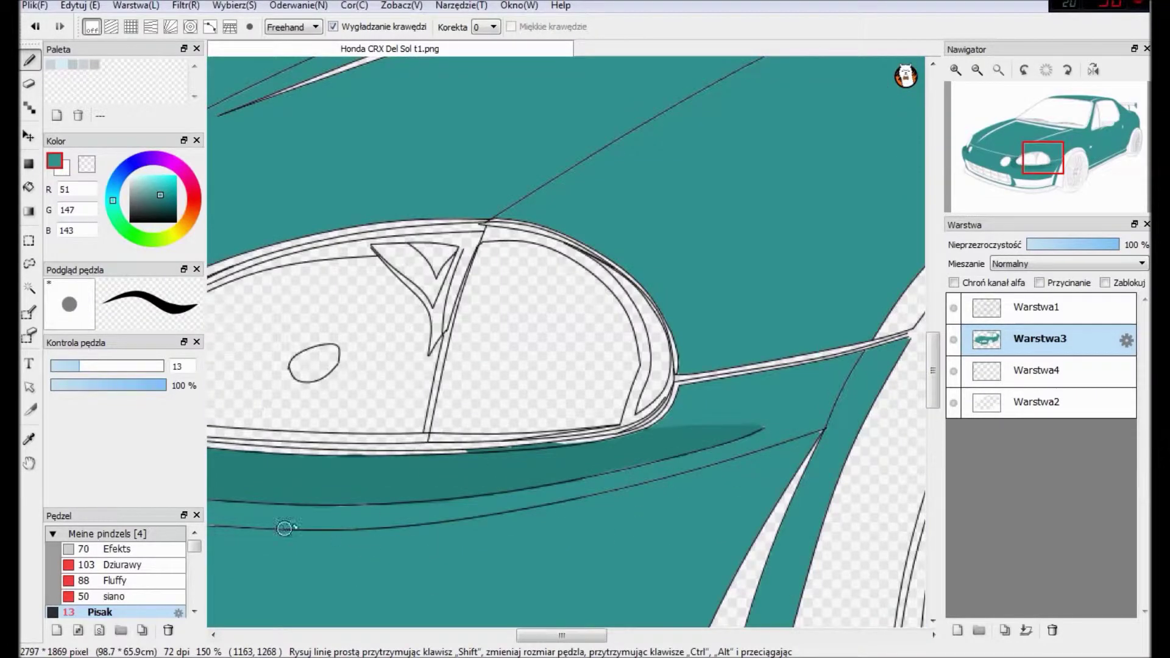
scroll(811, 433, down, 2)
scroll(610, 341, up, 2)
On Warstwa4, paint the thin rim strips along the headlight's lower edge darker teal with the 13 px brush.
click(1036, 370)
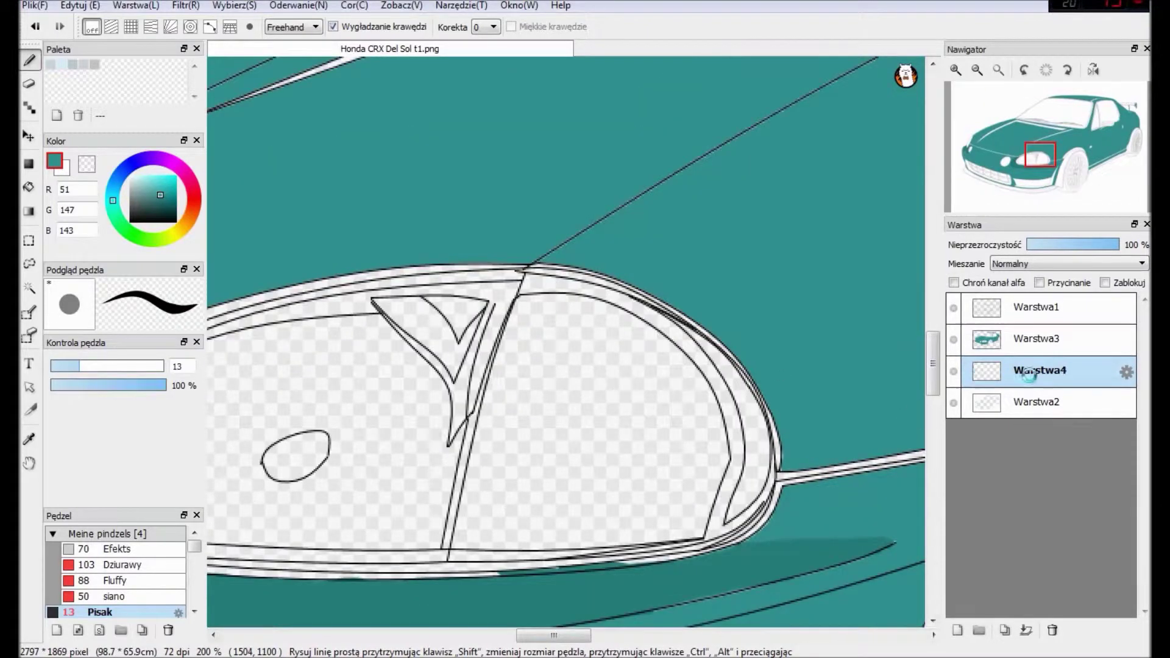
scroll(609, 341, up, 2)
drag(932, 393, 933, 409)
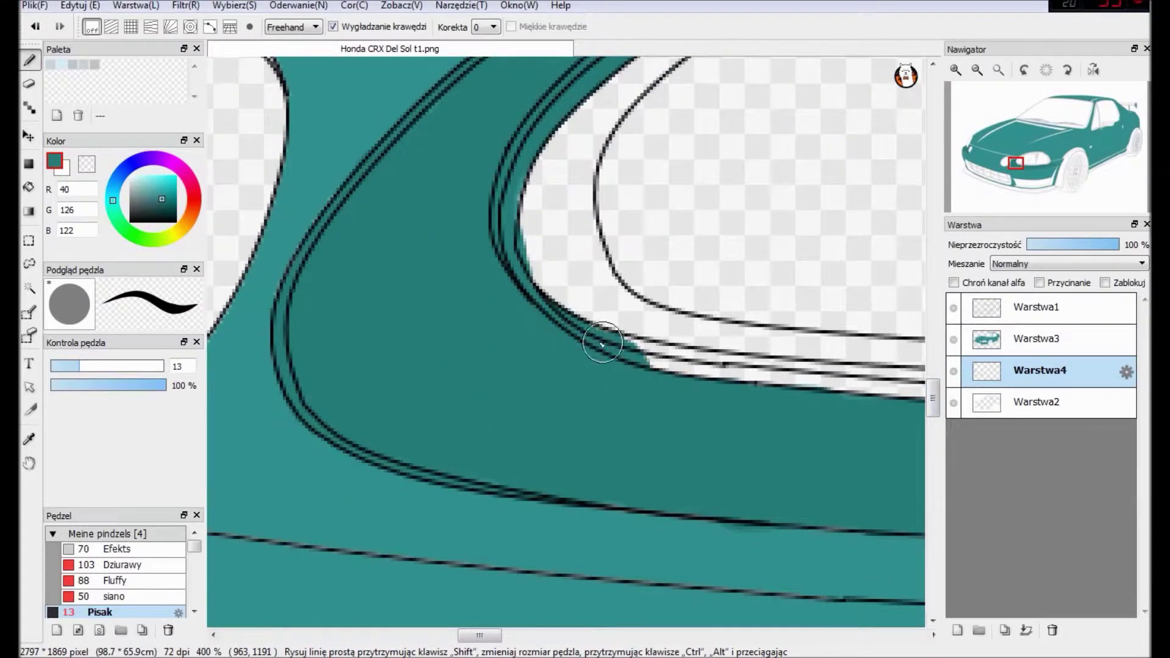
scroll(609, 359, down, 1)
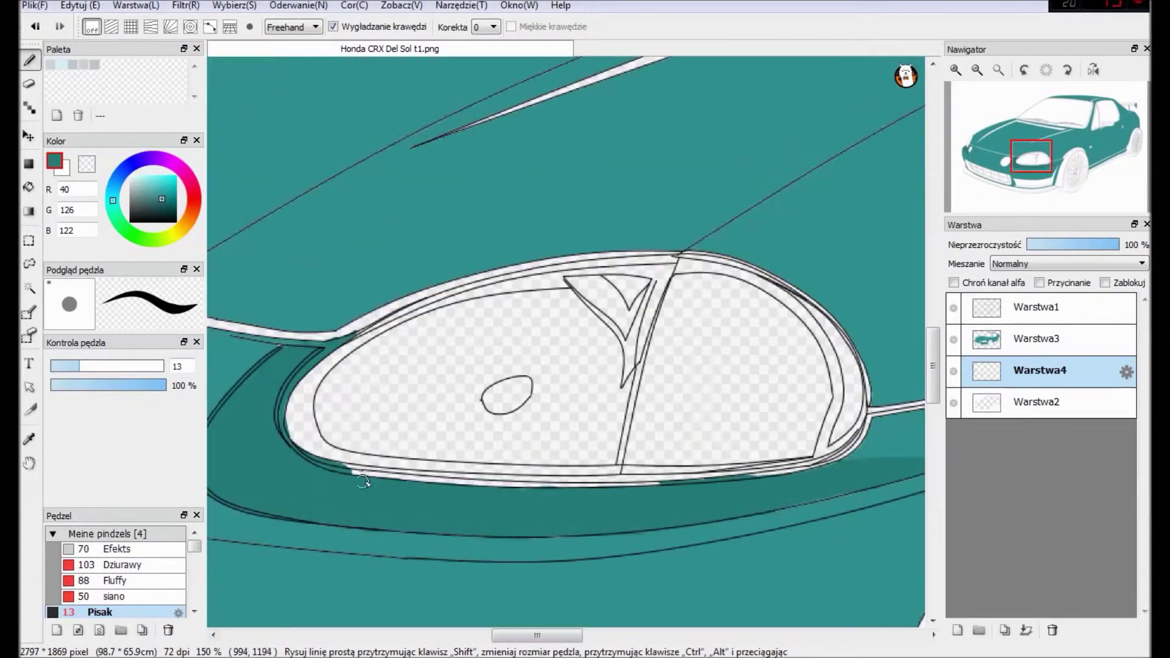
drag(400, 467, 752, 481)
scroll(661, 488, right, 2)
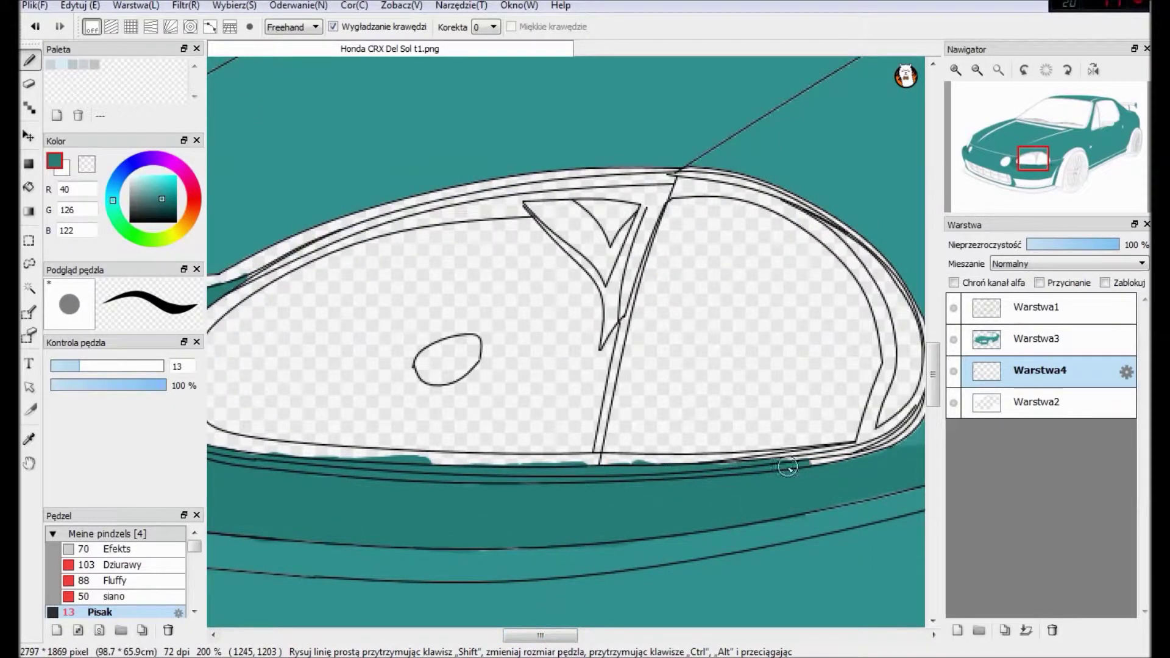
Erase the dark overspill above the rim strips along the headlight's lower edge with a 2.7 px eraser.
key(e)
scroll(455, 403, up, 2)
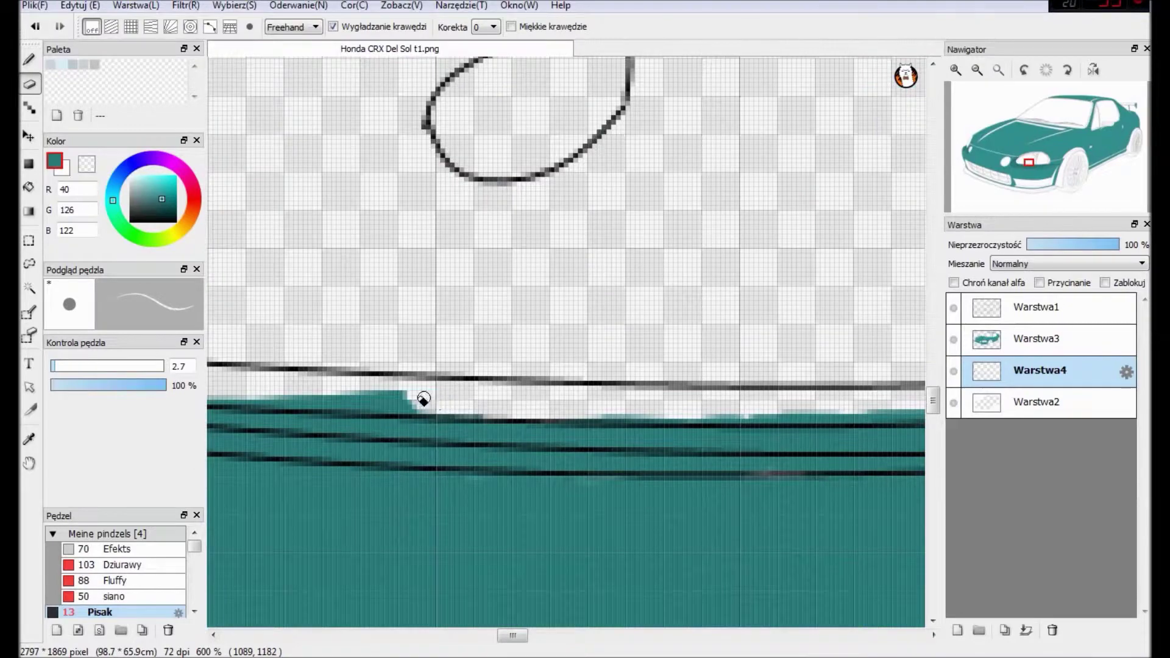
mouse_move(519, 641)
mouse_down()
mouse_move(494, 640)
mouse_move(518, 635)
mouse_move(503, 636)
mouse_up()
key(b)
key(e)
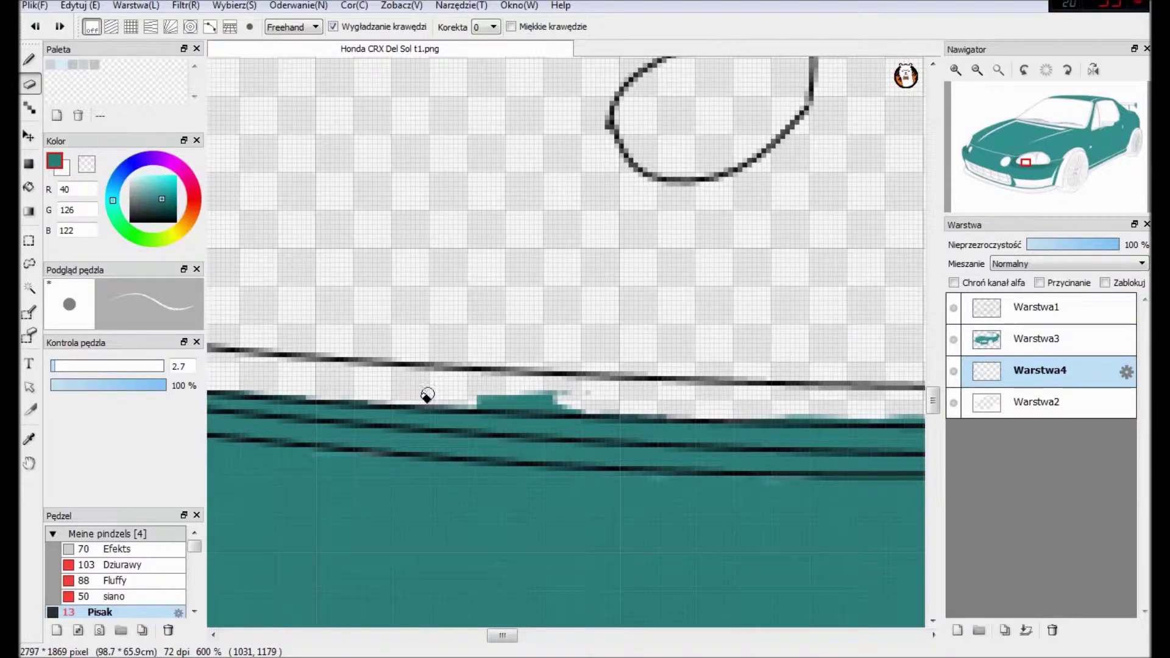
key(b)
key(e)
drag(503, 636, 533, 636)
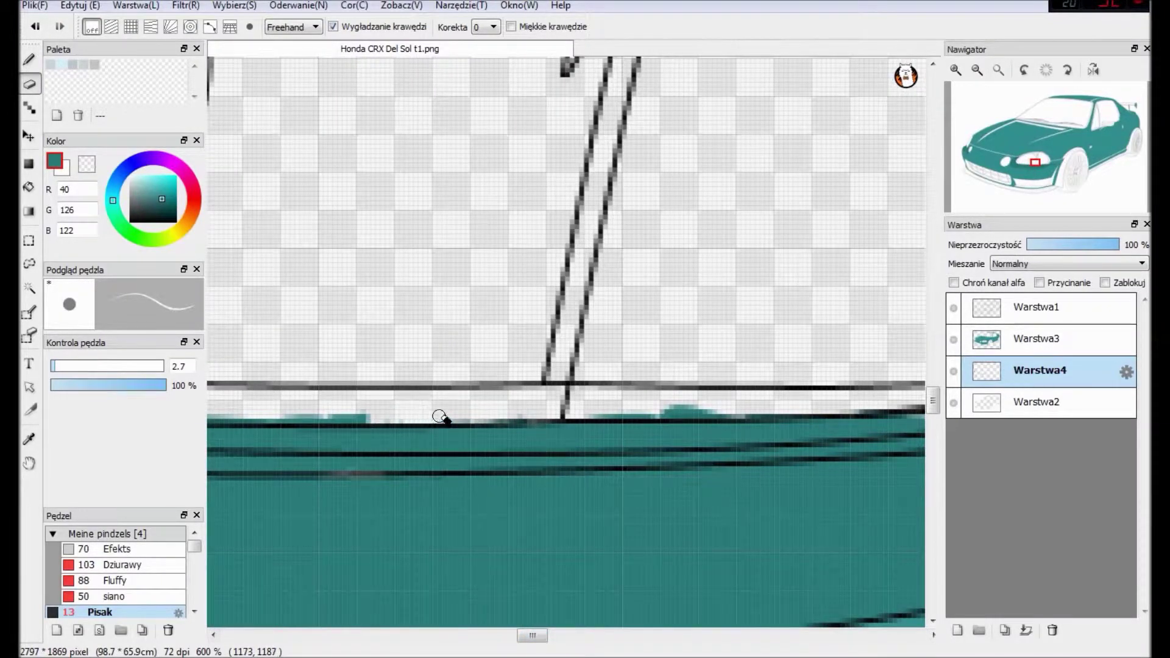
key(b)
key(e)
drag(658, 408, 684, 408)
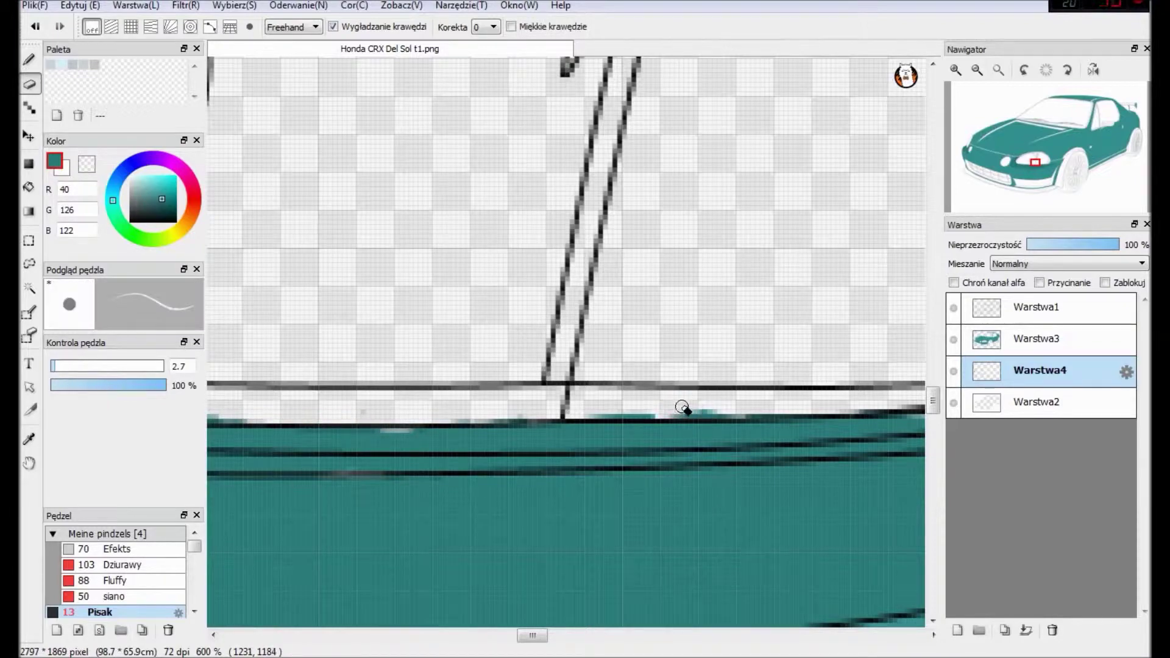
drag(544, 637, 525, 637)
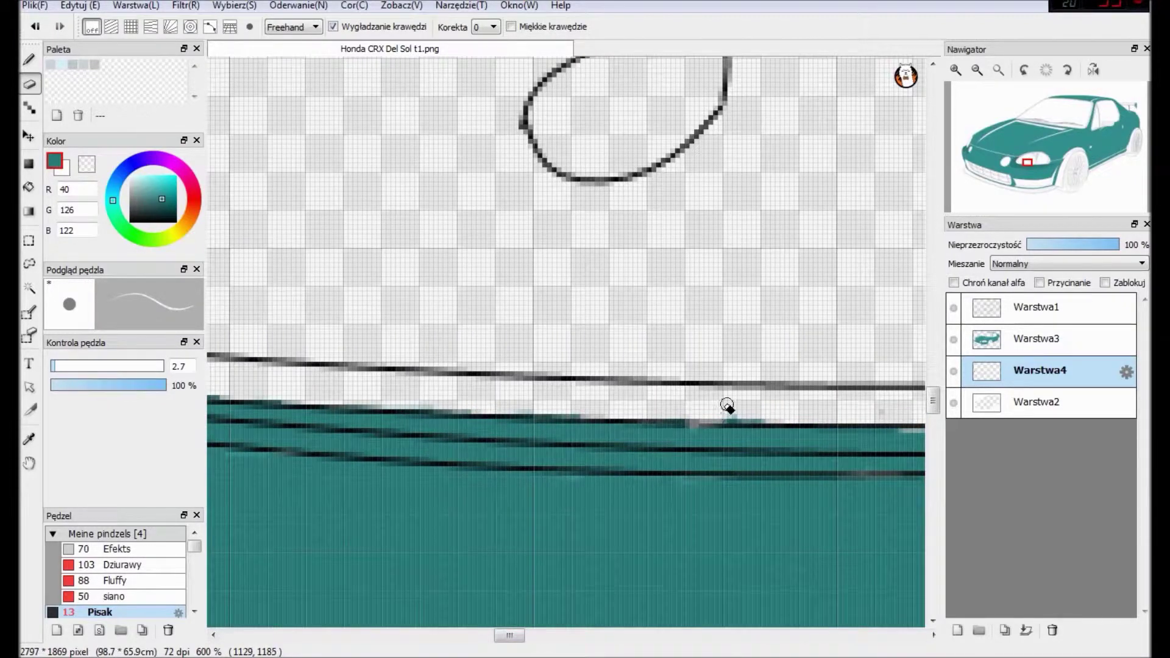
Paint the rim strips around the headlight's outer lower corner darker teal with the 13 px brush, up to the adjoining panel gap.
key(b)
scroll(567, 543, right, 5)
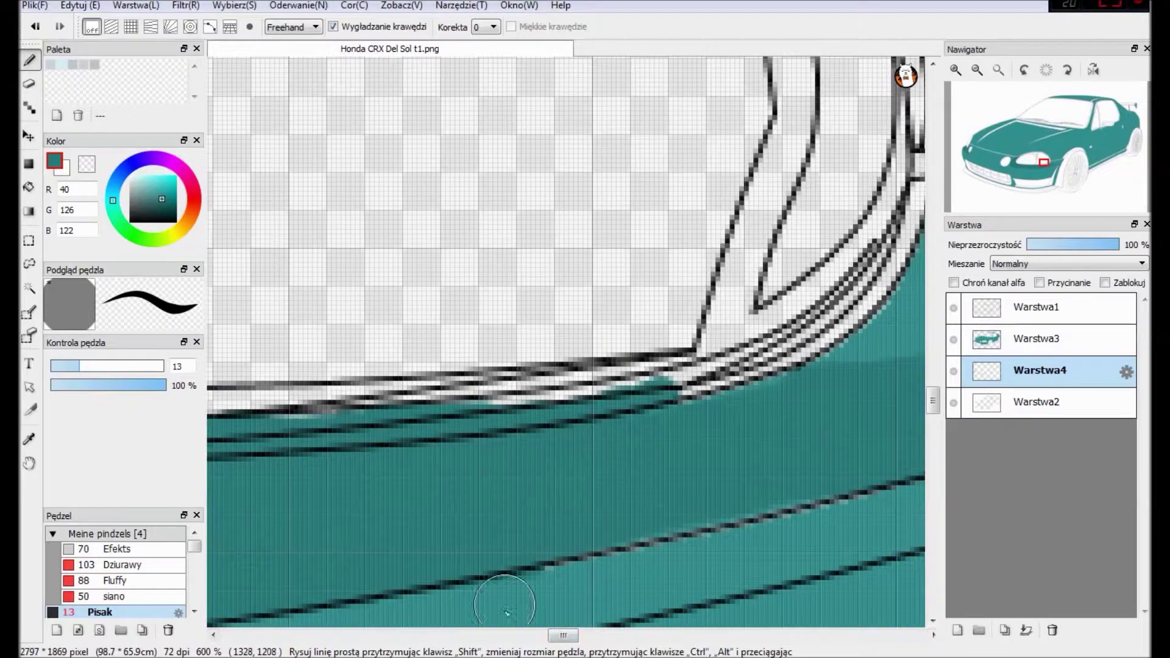
scroll(507, 613, left, 3)
scroll(514, 443, right, 2)
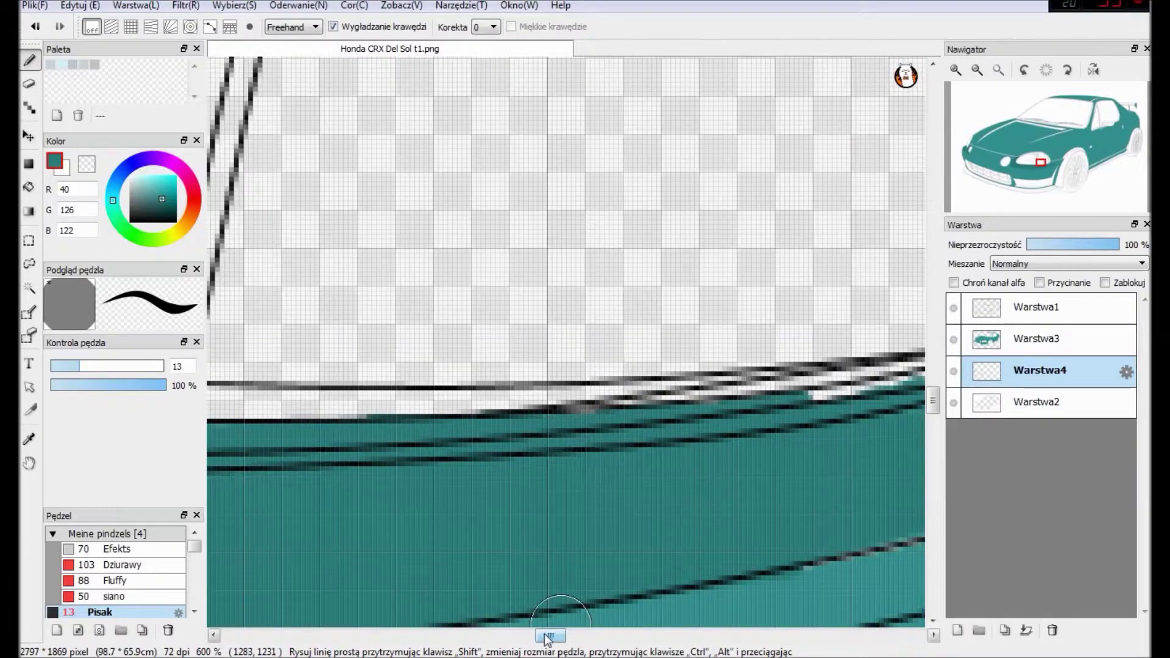
scroll(548, 637, right, 2)
mouse_move(402, 420)
mouse_down()
mouse_move(518, 394)
mouse_move(499, 401)
mouse_move(590, 365)
mouse_move(612, 384)
mouse_move(737, 275)
mouse_move(655, 344)
mouse_move(717, 314)
mouse_up()
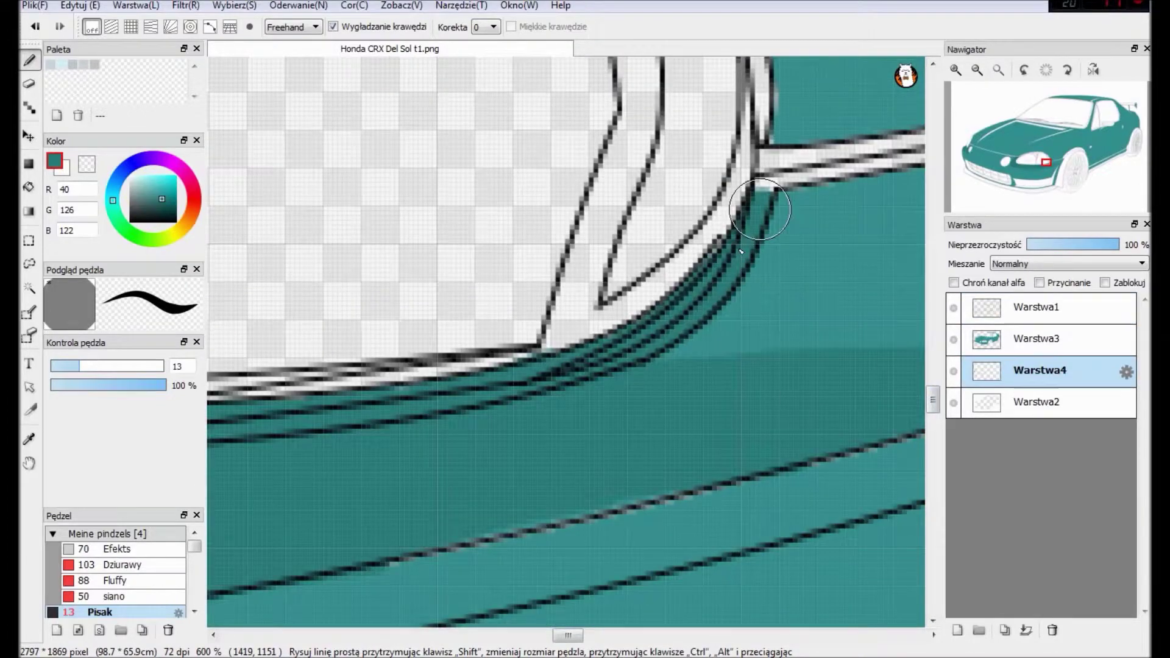
drag(760, 209, 817, 166)
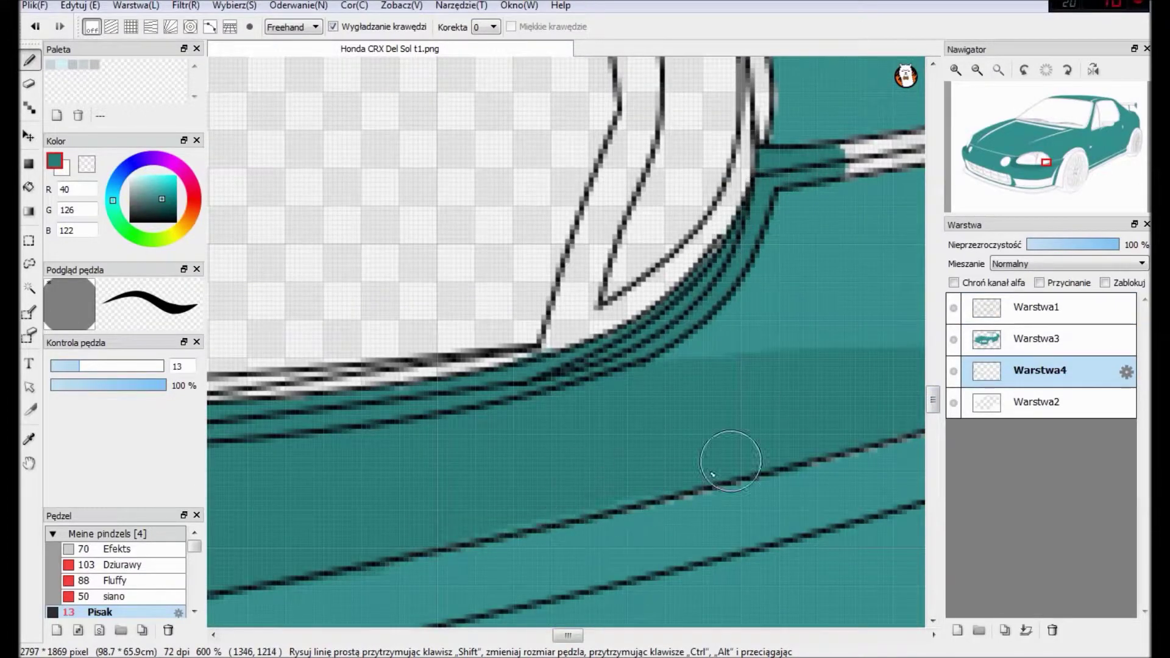
Paint the panel gap running from the headlight to the front wheel arch darker teal.
drag(567, 636, 601, 636)
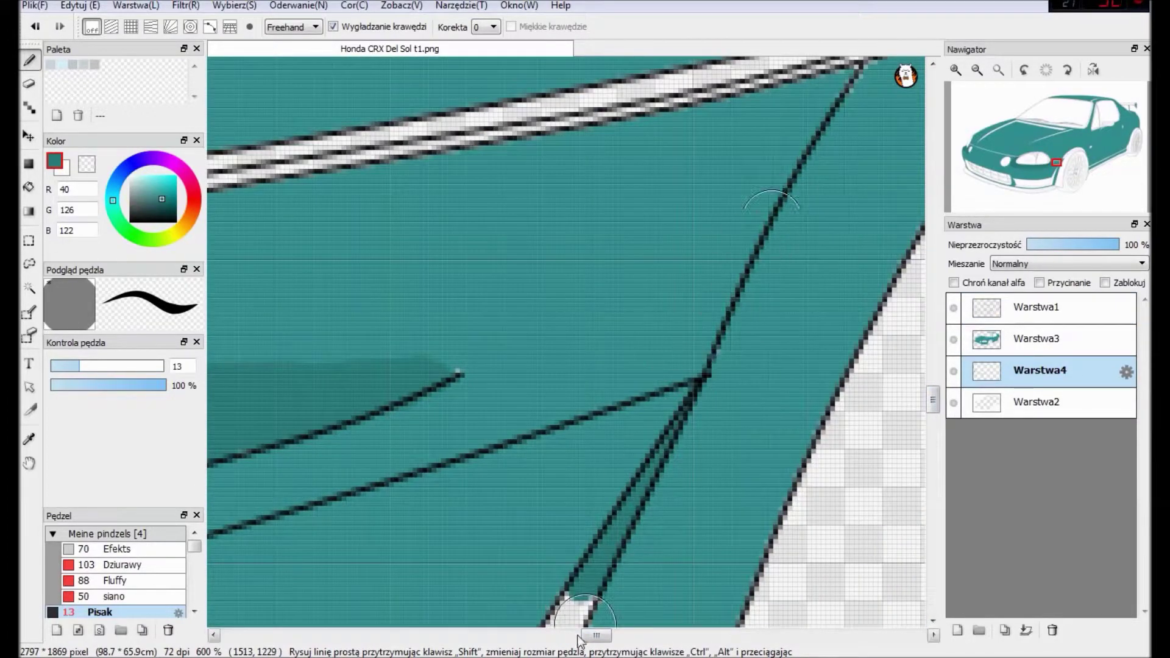
scroll(585, 628, down, 1)
mouse_move(360, 314)
mouse_down()
mouse_move(393, 261)
mouse_move(510, 287)
mouse_move(685, 273)
mouse_move(697, 250)
mouse_up()
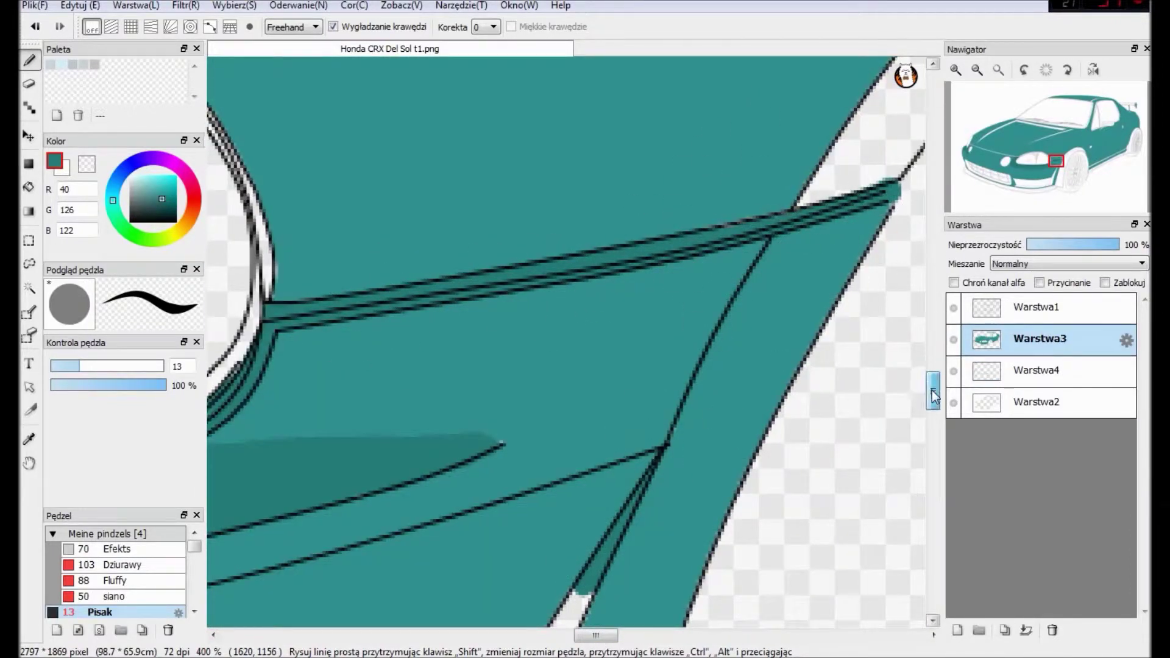
Extend the darker teal down the narrow crease on the bumper's side ahead of the front wheel.
drag(933, 388, 933, 419)
mouse_move(681, 390)
mouse_down()
mouse_move(757, 245)
mouse_move(734, 256)
mouse_move(604, 549)
mouse_up()
drag(933, 419, 933, 446)
mouse_move(634, 152)
mouse_down()
mouse_move(569, 230)
mouse_move(497, 552)
mouse_move(530, 292)
mouse_move(556, 419)
mouse_up()
Shade the wide bumper recess beside the grille darker teal on Warstwa4, enlarging the brush to about 46 px.
scroll(566, 645, down, 2)
drag(567, 645, 508, 645)
mouse_move(421, 488)
mouse_down()
mouse_move(397, 420)
mouse_move(451, 420)
mouse_move(341, 323)
mouse_move(399, 317)
mouse_move(334, 330)
mouse_up()
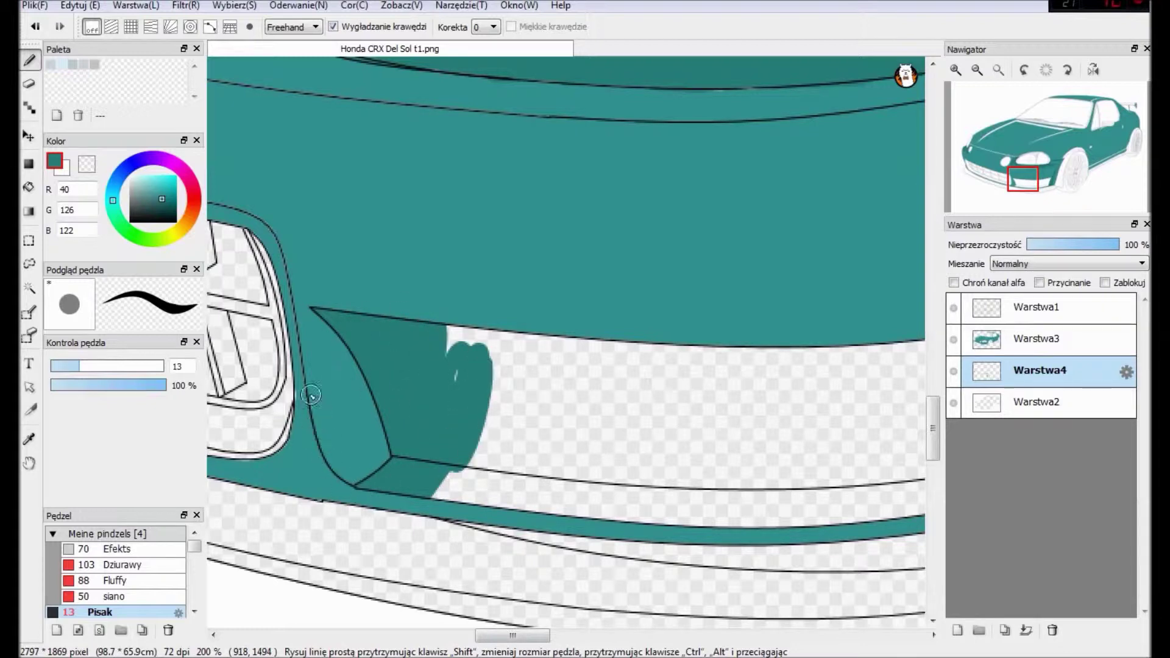
mouse_move(464, 451)
mouse_down()
mouse_move(482, 481)
mouse_move(457, 419)
mouse_move(536, 396)
mouse_move(587, 474)
mouse_move(666, 484)
mouse_move(537, 606)
mouse_up()
scroll(580, 486, right, 3)
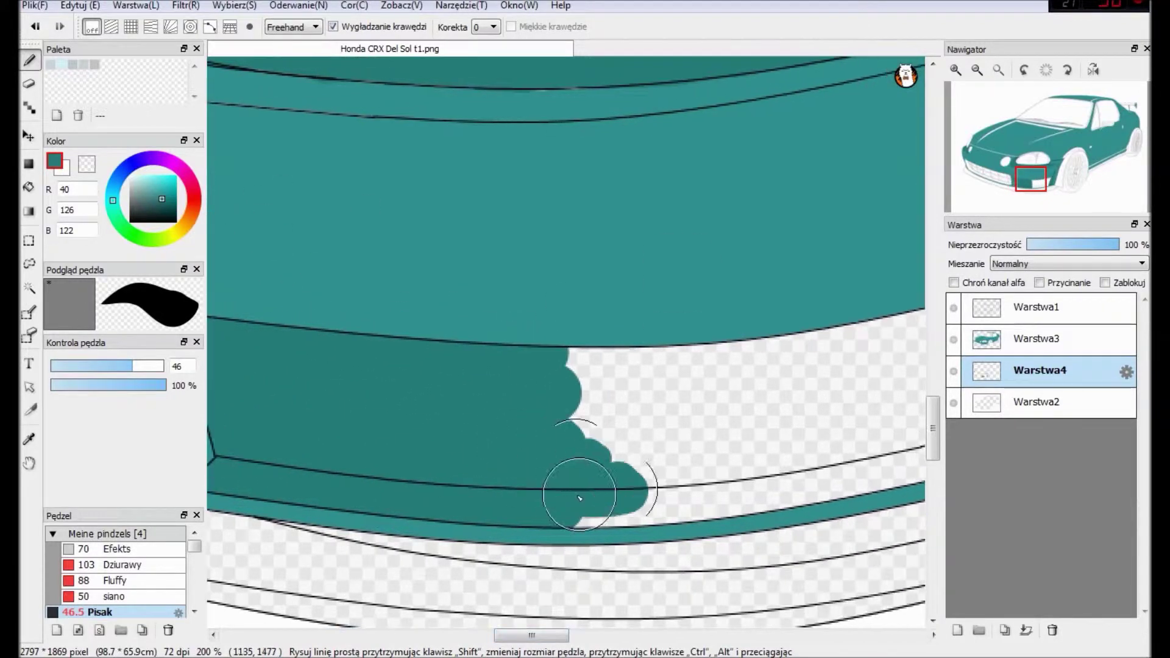
mouse_move(580, 485)
mouse_down()
mouse_move(594, 425)
mouse_move(548, 595)
mouse_up()
scroll(478, 488, right, 3)
mouse_move(478, 489)
mouse_down()
mouse_move(671, 445)
mouse_move(599, 466)
mouse_move(563, 410)
mouse_move(701, 356)
mouse_up()
Pick up the lighter body teal and cover the overspill around the bumper recess's inner end on Warstwa3 with an 8.3 px brush.
scroll(701, 356, left, 3)
scroll(757, 332, up, 2)
key(ctrl+Up)
mouse_move(451, 396)
mouse_down()
mouse_move(479, 562)
mouse_move(409, 368)
mouse_move(395, 280)
mouse_up()
key(ctrl+z)
key(b)
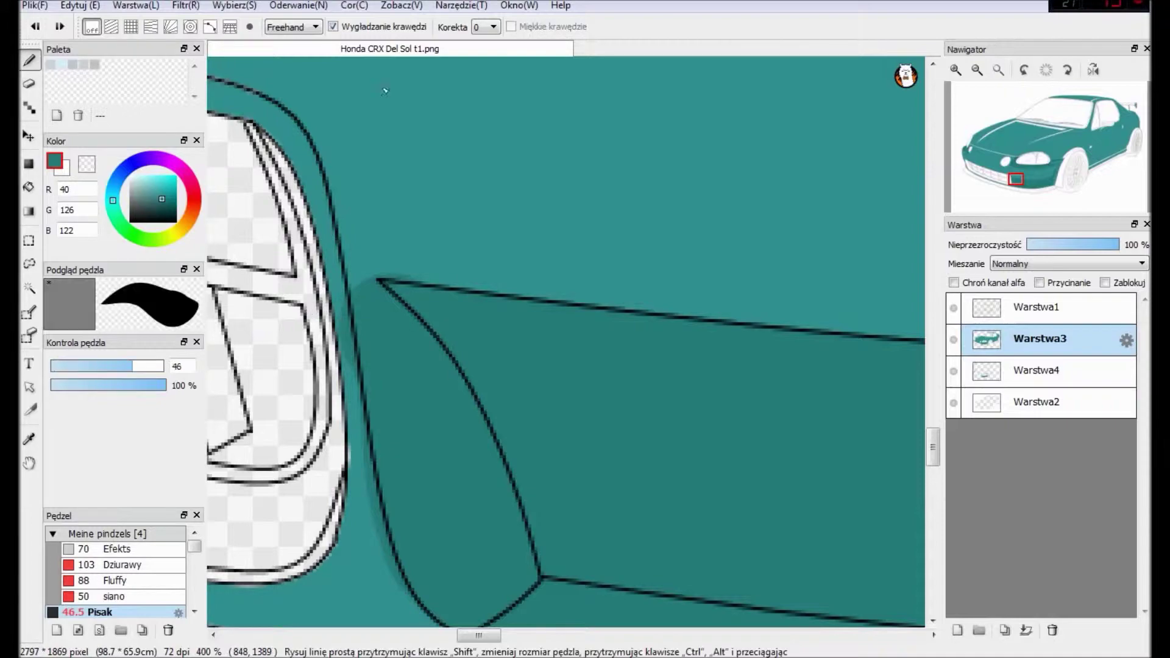
alt+click(397, 139)
drag(352, 430, 339, 290)
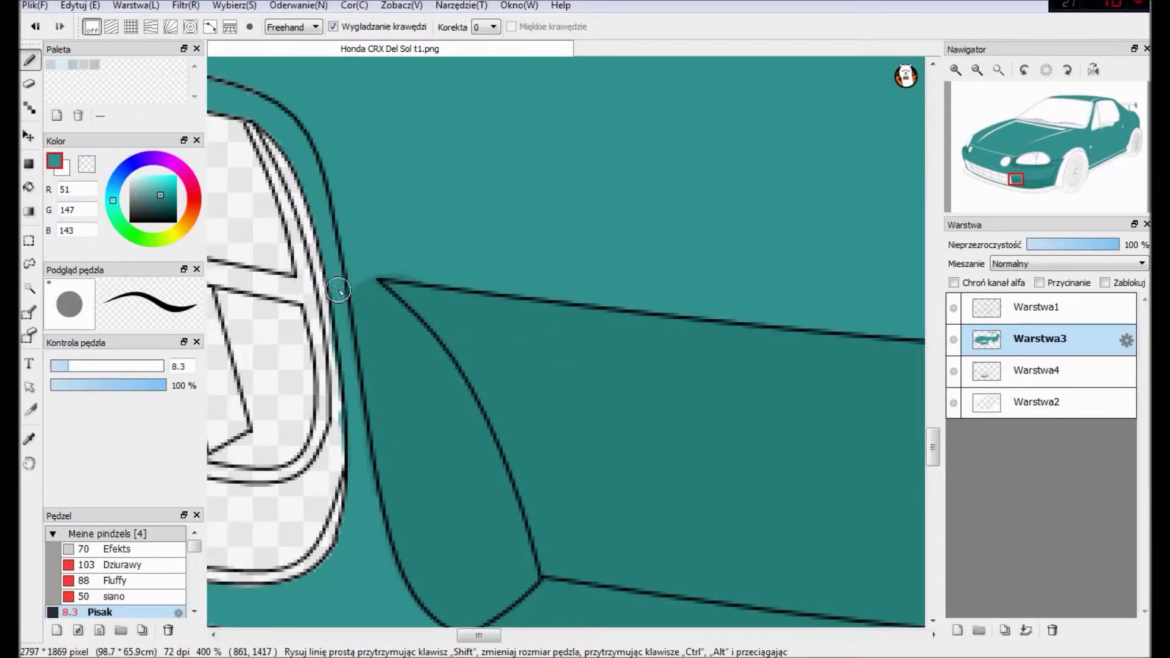
Fill the uncoloured band around the front wheel arch with body teal on Warstwa3.
scroll(321, 340, down, 6)
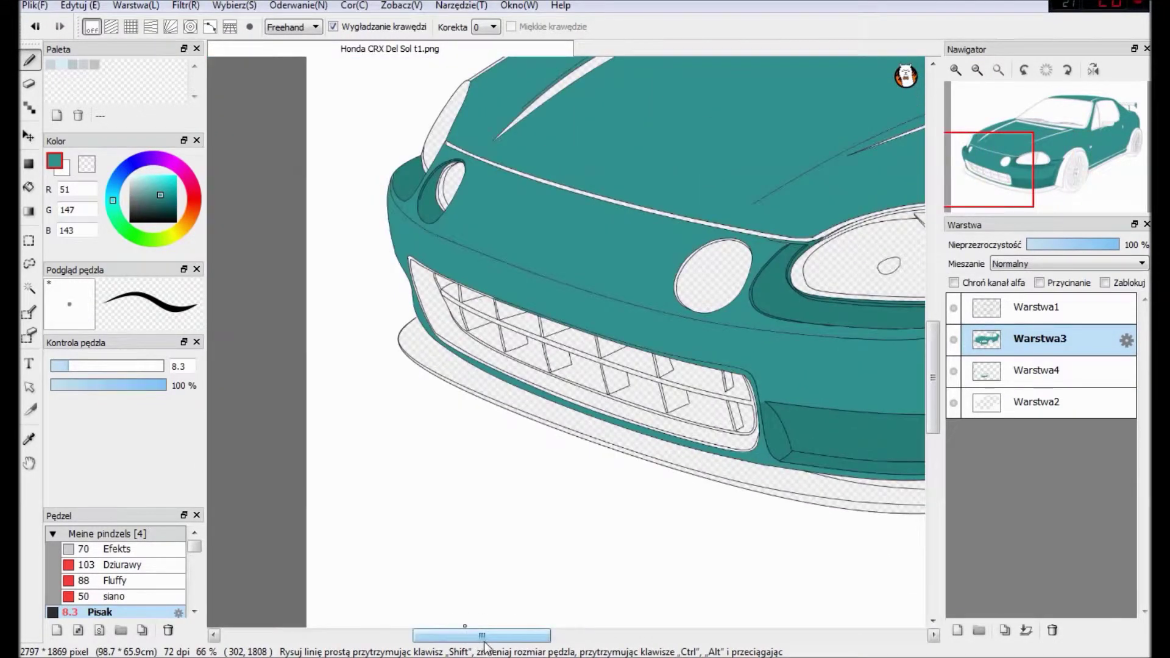
drag(485, 635, 590, 635)
scroll(622, 468, up, 2)
key(g)
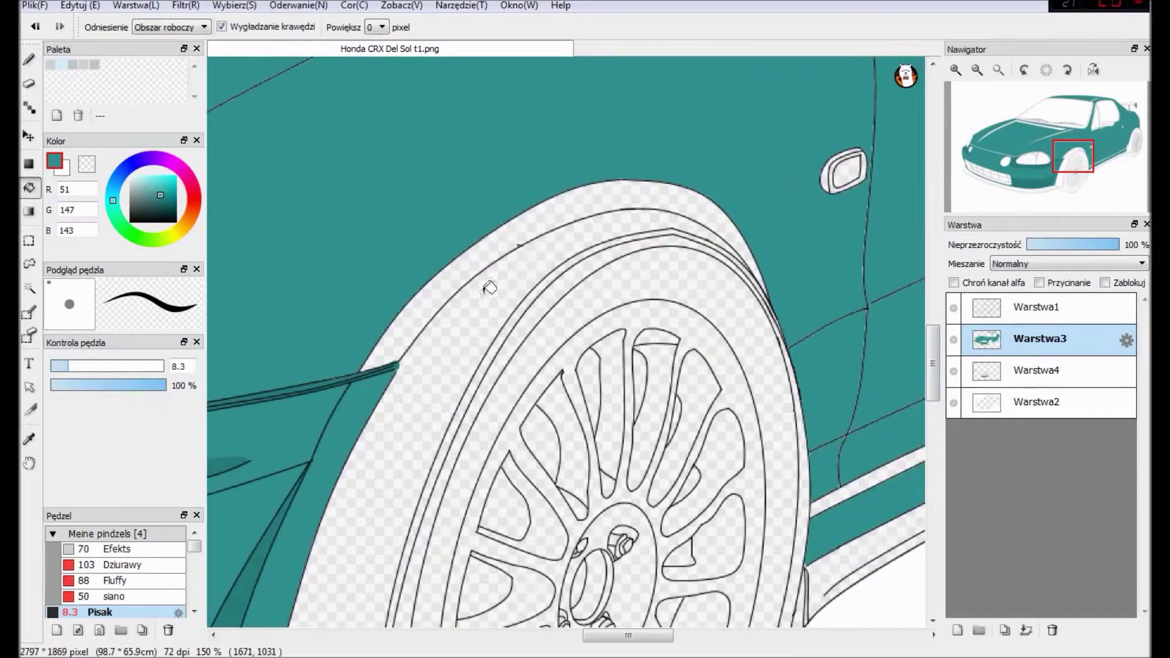
click(412, 351)
scroll(822, 236, up, 3)
key(b)
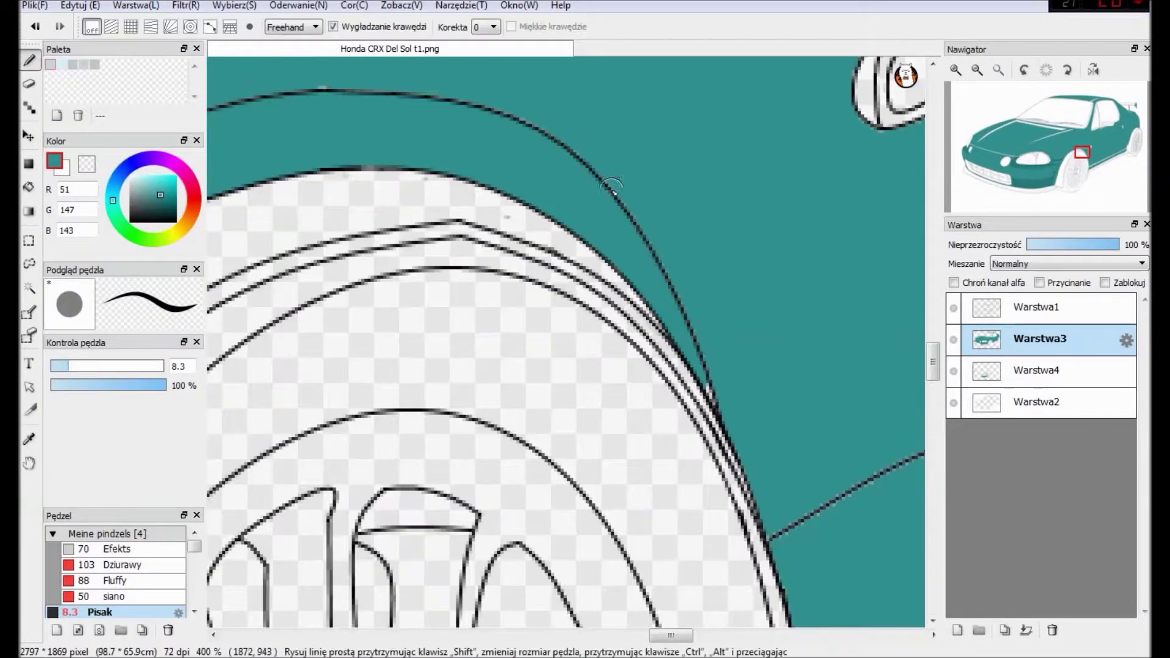
scroll(708, 370, down, 4)
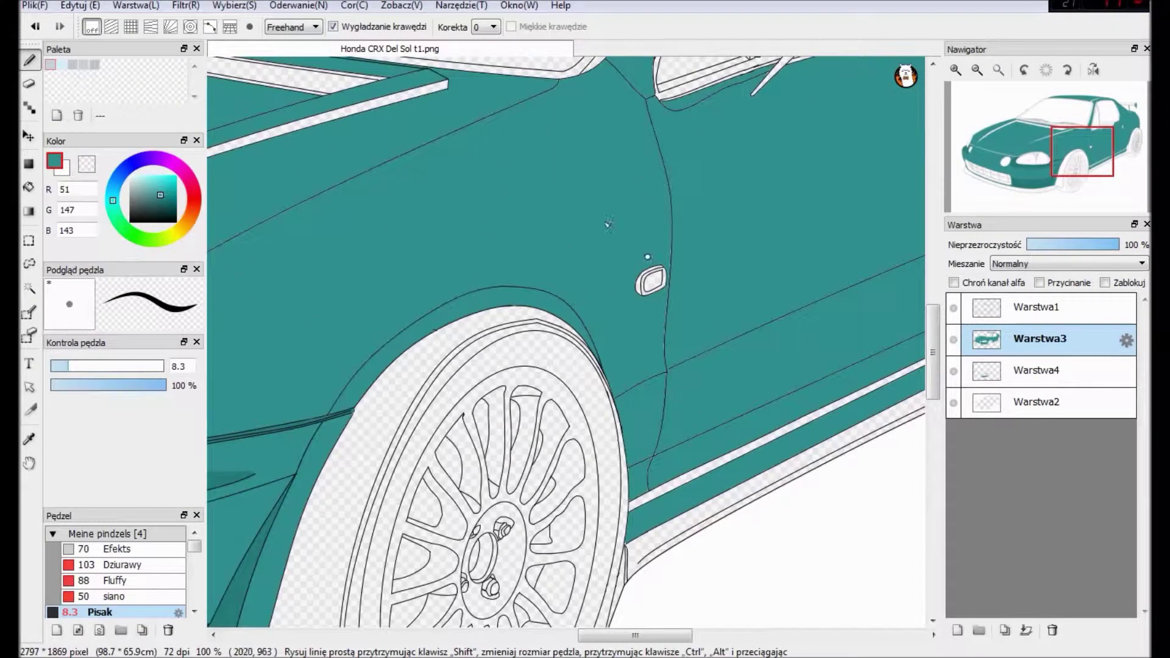
Paint the gap at the side window's rear corner and the small oval beside the door handle body teal with a 19 px brush.
drag(627, 454, 639, 454)
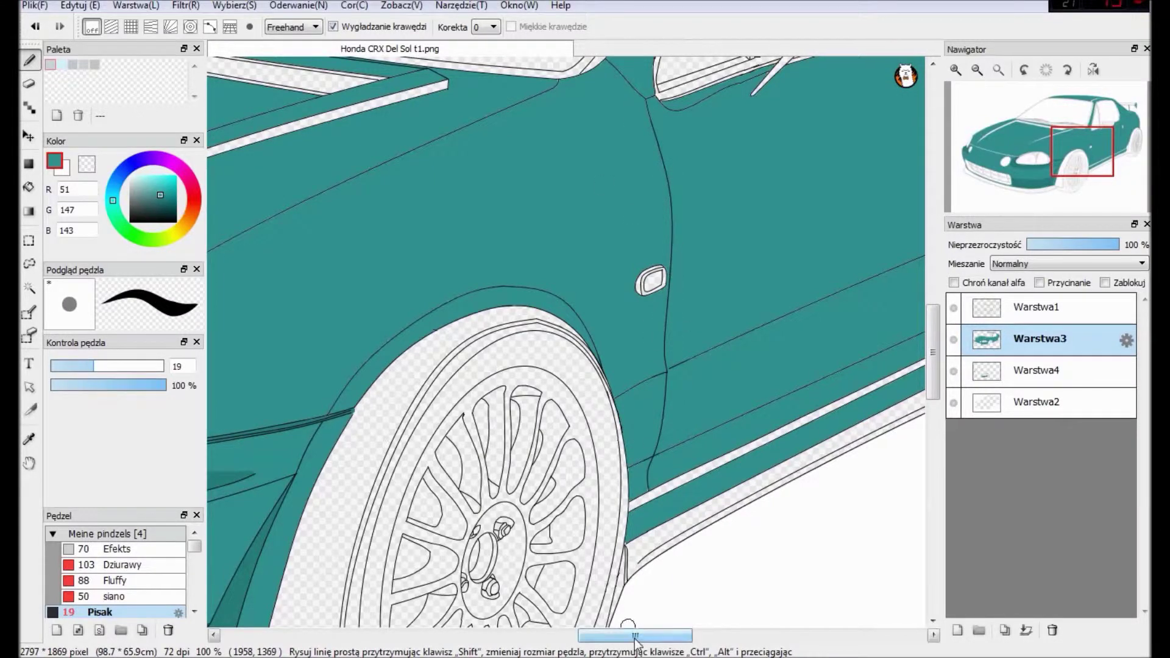
drag(1081, 152, 1121, 125)
scroll(389, 284, up, 4)
mouse_move(389, 285)
mouse_down()
mouse_move(443, 543)
mouse_move(357, 548)
mouse_move(368, 489)
mouse_move(340, 538)
mouse_move(361, 274)
mouse_up()
key(e)
key(b)
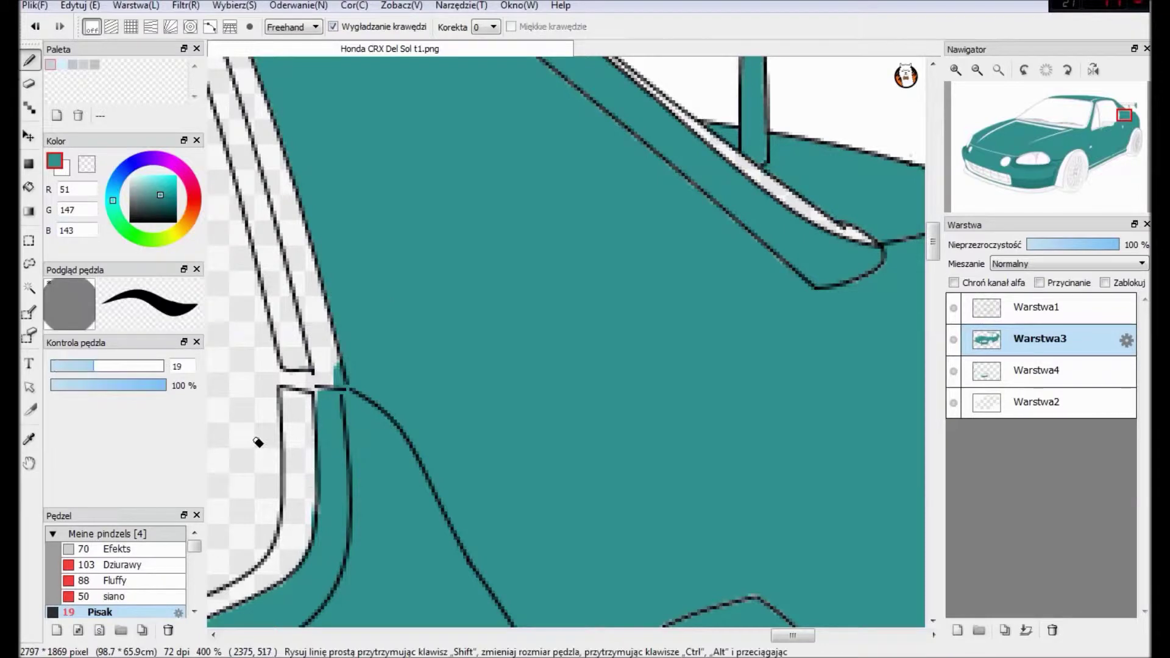
scroll(630, 447, down, 5)
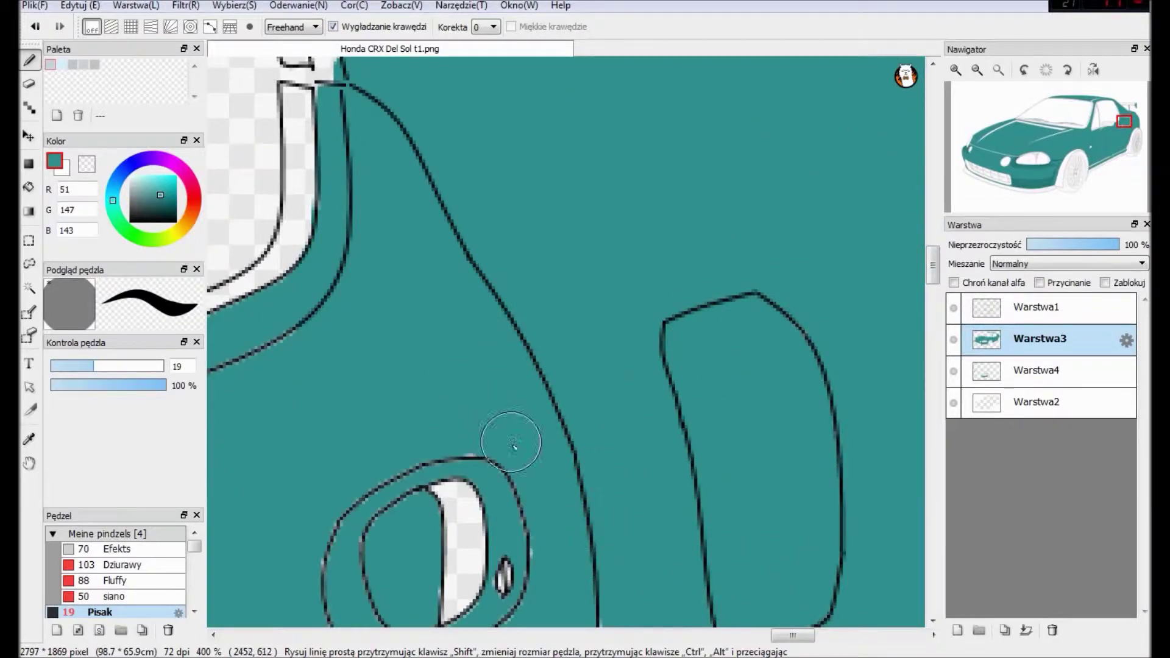
scroll(366, 536, down, 3)
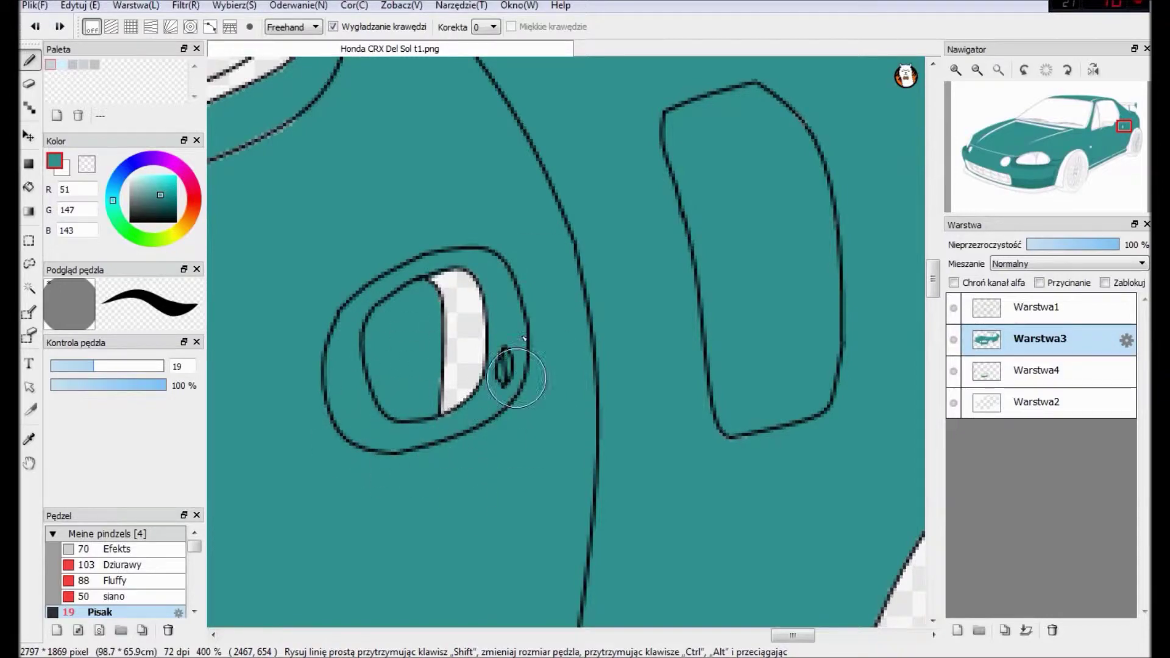
On Warstwa4, paint the wide rear part of the hood's near-side crease strip darker teal with the 19 px brush.
click(1037, 370)
key(minus)
key(minus)
key(minus)
key(minus)
mouse_move(574, 635)
mouse_down()
mouse_move(537, 634)
mouse_move(671, 635)
mouse_move(627, 636)
mouse_move(643, 635)
mouse_up()
key(plus)
key(plus)
key(plus)
key(plus)
key(plus)
key(minus)
key(minus)
key(minus)
key(minus)
key(plus)
key(plus)
drag(647, 403, 752, 378)
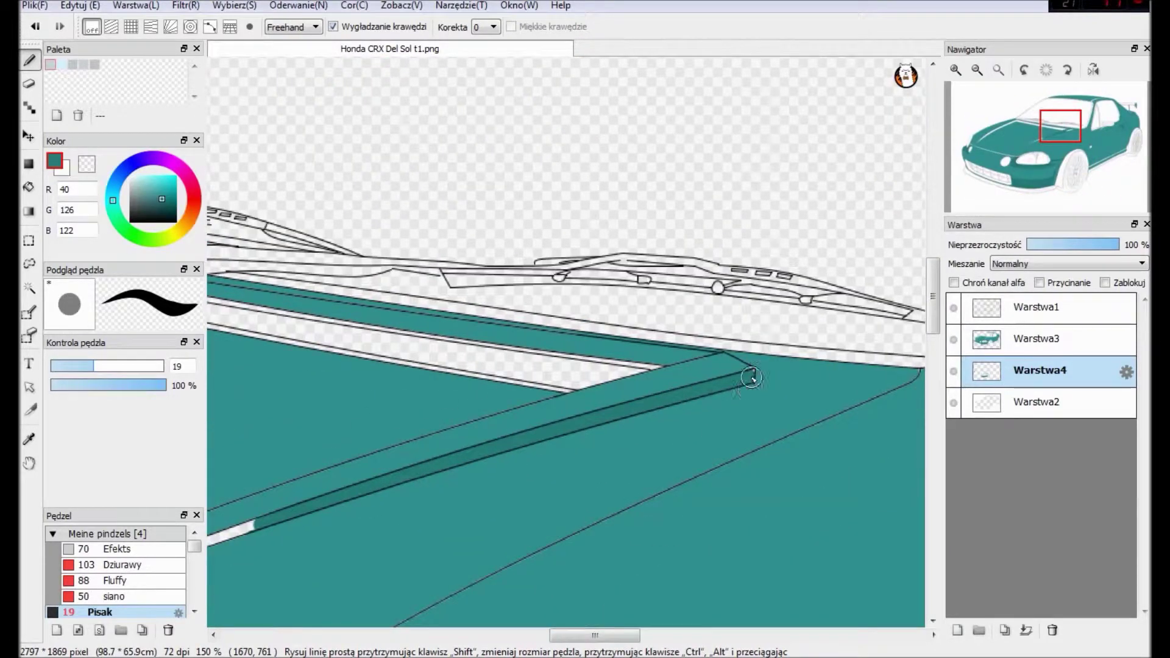
Continue the darker teal along the near-side hood crease to its pointed front end.
drag(598, 636, 525, 636)
scroll(549, 427, down, 2)
drag(917, 392, 531, 529)
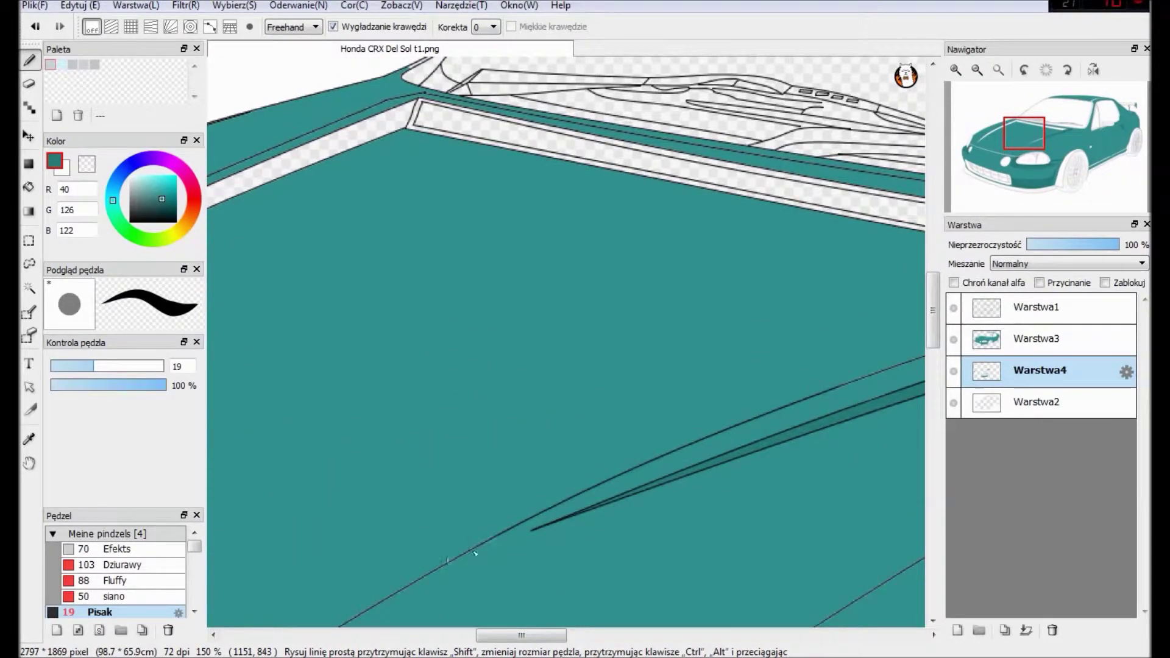
Shade the crease strip on the far side of the hood darker teal along its whole length.
drag(524, 635, 467, 635)
mouse_move(451, 421)
mouse_down()
mouse_move(640, 317)
mouse_move(776, 163)
mouse_up()
drag(677, 219, 850, 131)
scroll(678, 226, left, 2)
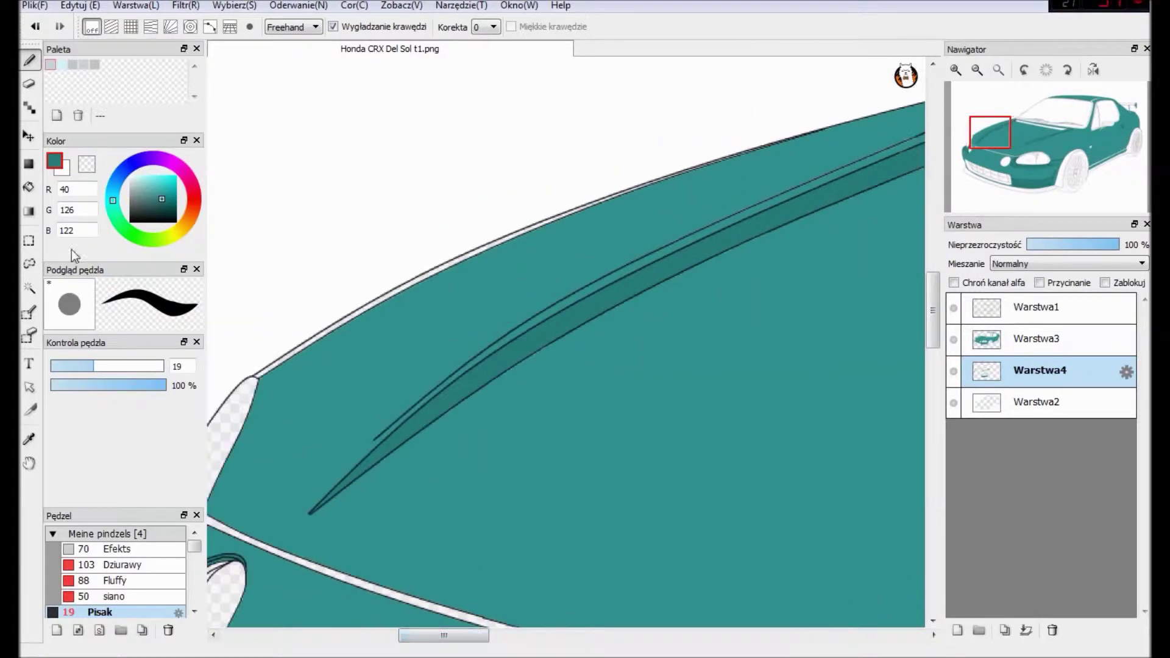
Fill the thin strip along the far fender's outer edge with darker teal.
click(29, 188)
click(273, 359)
click(33, 62)
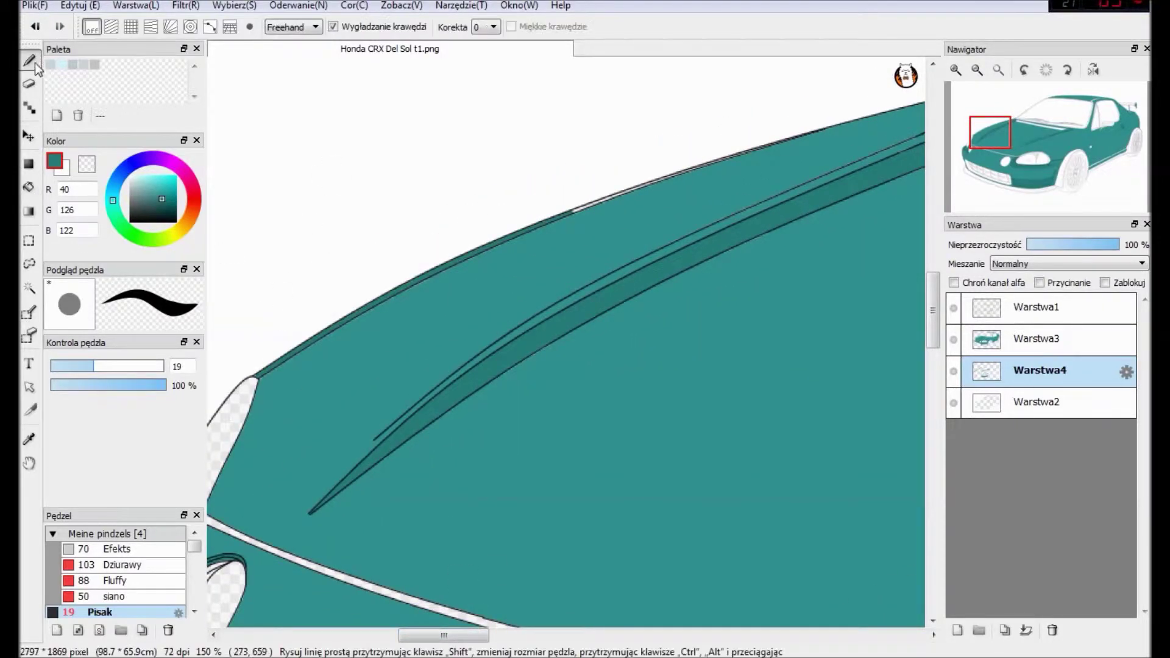
Paint the narrow rear end of the far fender strip with a 6.3 px brush and erase the overspill outside the outline.
scroll(565, 234, up, 2)
drag(105, 366, 61, 366)
mouse_move(426, 299)
mouse_down()
mouse_move(695, 204)
mouse_move(405, 322)
mouse_move(847, 191)
mouse_up()
key(e)
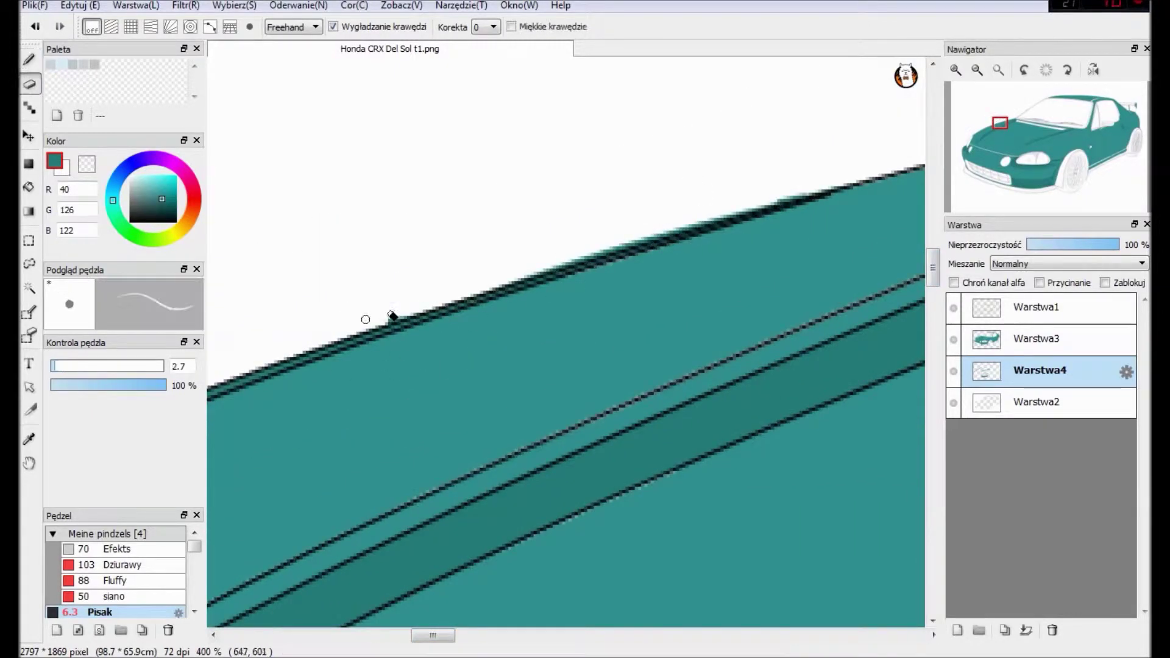
Paint the gap along the hood's front edge darker teal with an 18 px brush, from the far lamp to the near headlight.
scroll(628, 86, down, 3)
key(n)
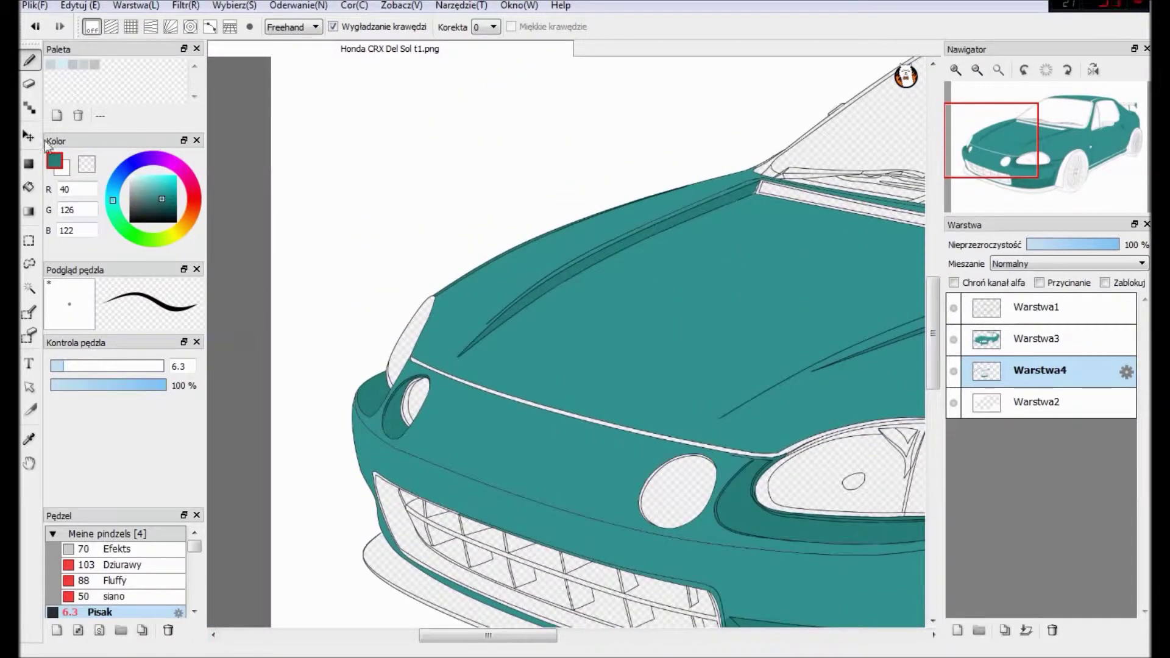
drag(64, 366, 91, 365)
scroll(477, 418, up, 2)
drag(792, 382, 384, 263)
drag(789, 383, 884, 404)
drag(409, 635, 456, 635)
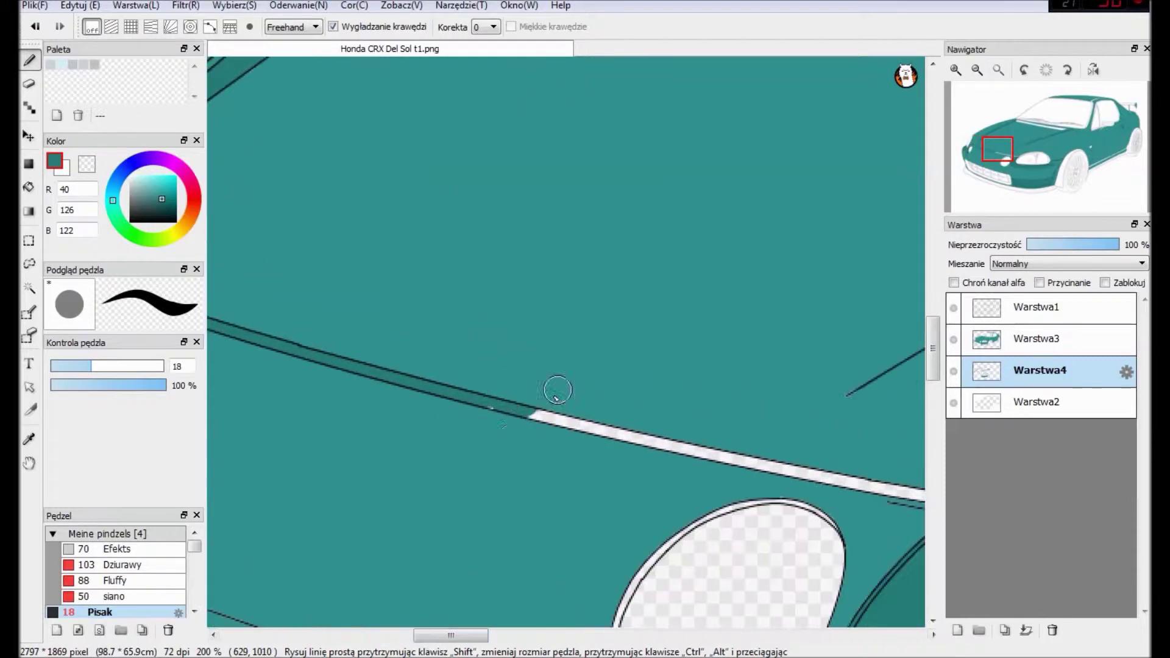
drag(516, 410, 756, 467)
drag(481, 641, 512, 635)
drag(426, 485, 595, 470)
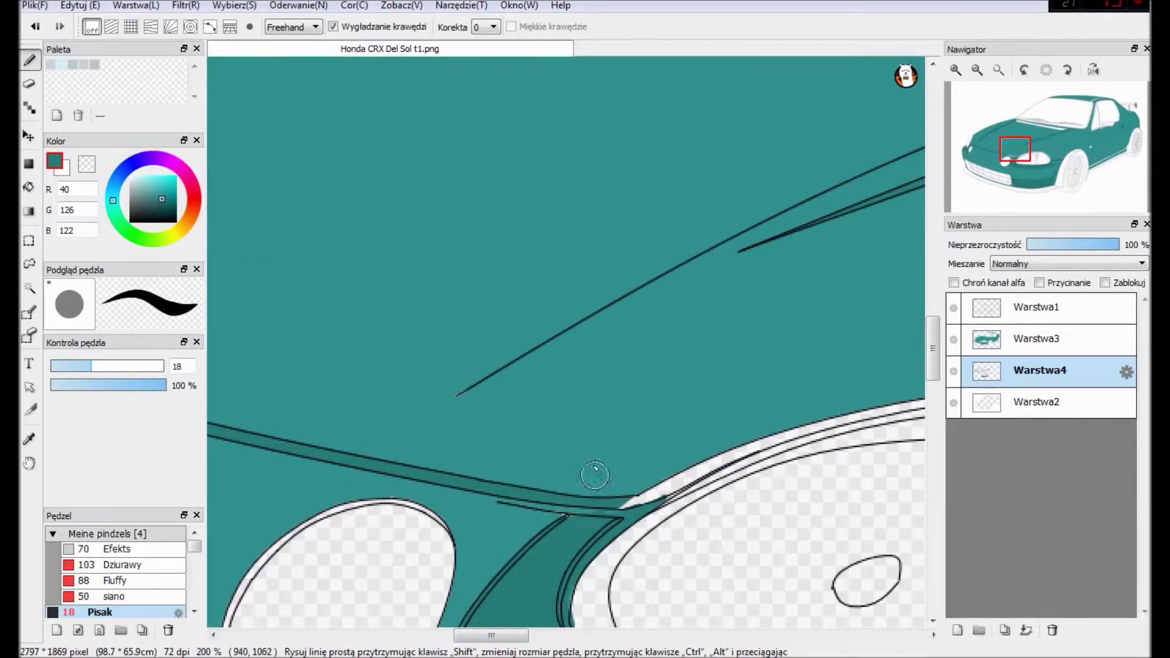
Paint the strip along the headlight's upper edge darker teal and erase the overspill beneath it.
mouse_move(511, 464)
mouse_down()
mouse_move(482, 485)
mouse_move(646, 417)
mouse_move(492, 414)
mouse_move(701, 390)
mouse_up()
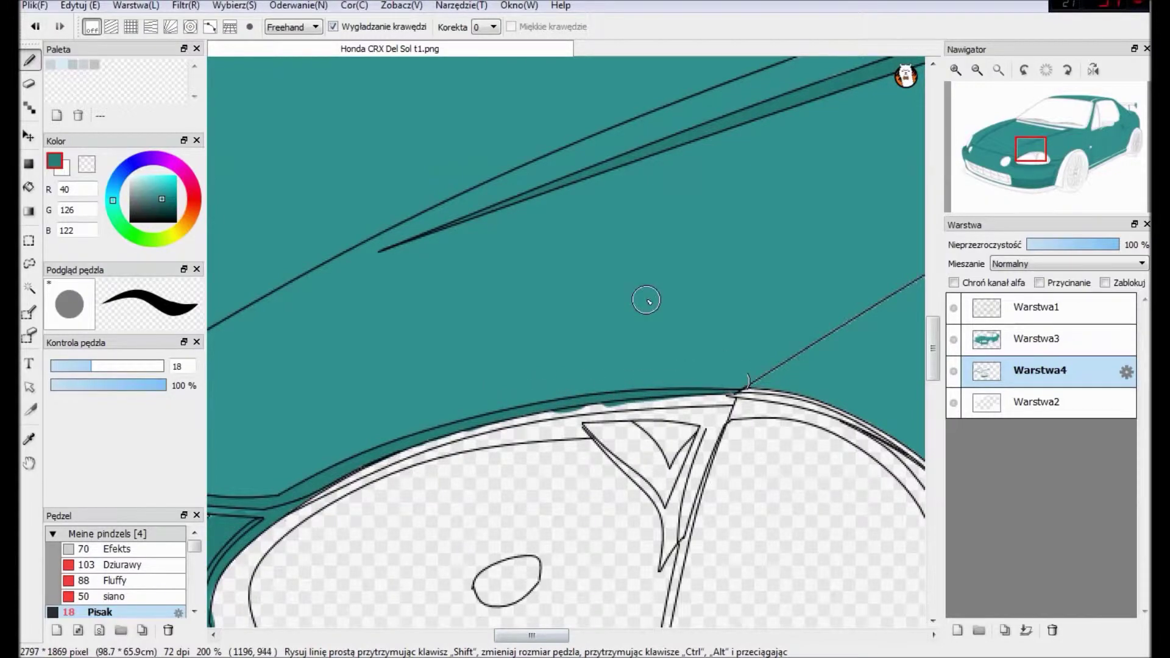
key(e)
key(b)
scroll(785, 525, down, 4)
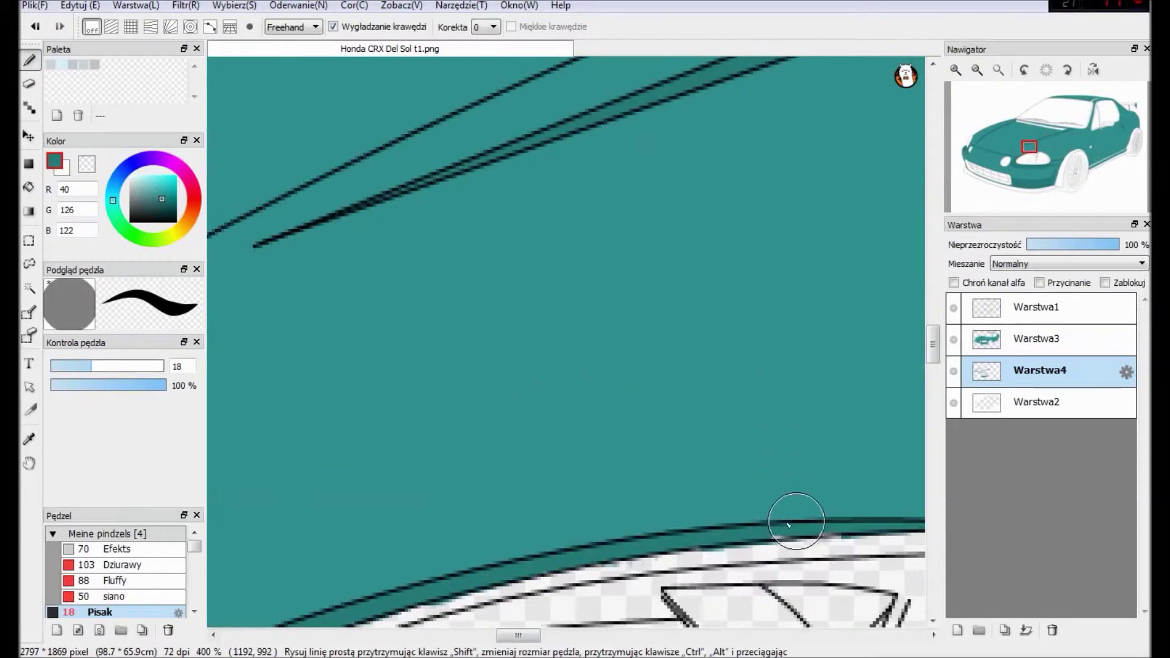
scroll(396, 414, up, 4)
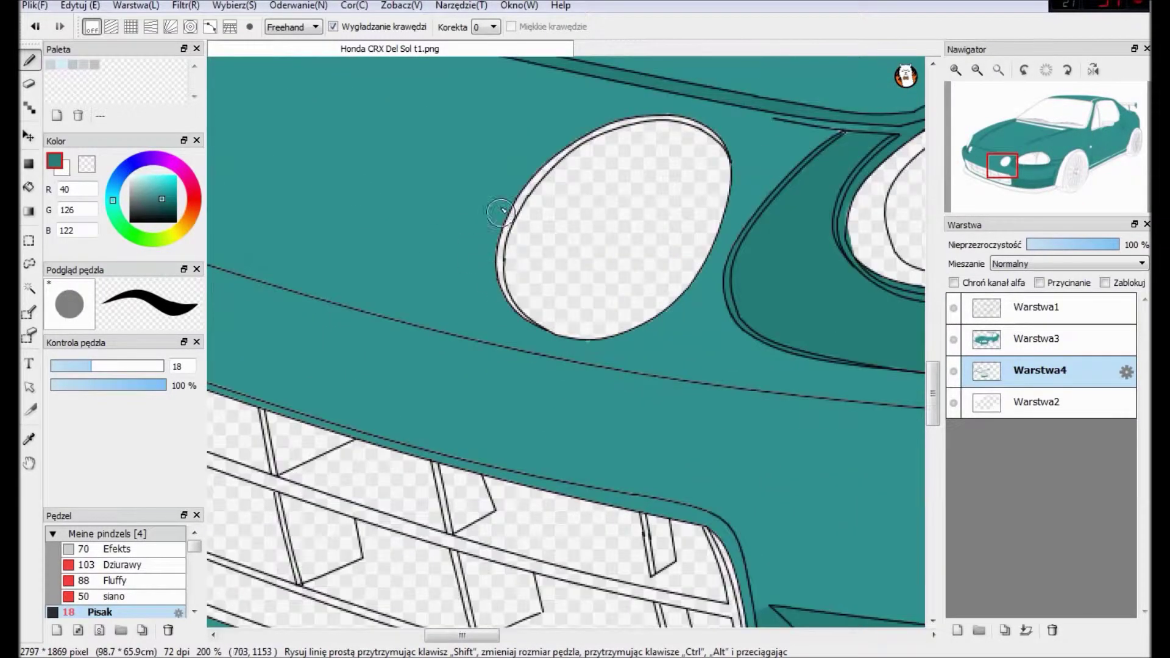
Paint the rim around the oval front lamp darker teal and erase the overspill inside it with a 2.7 px eraser.
drag(600, 123, 714, 126)
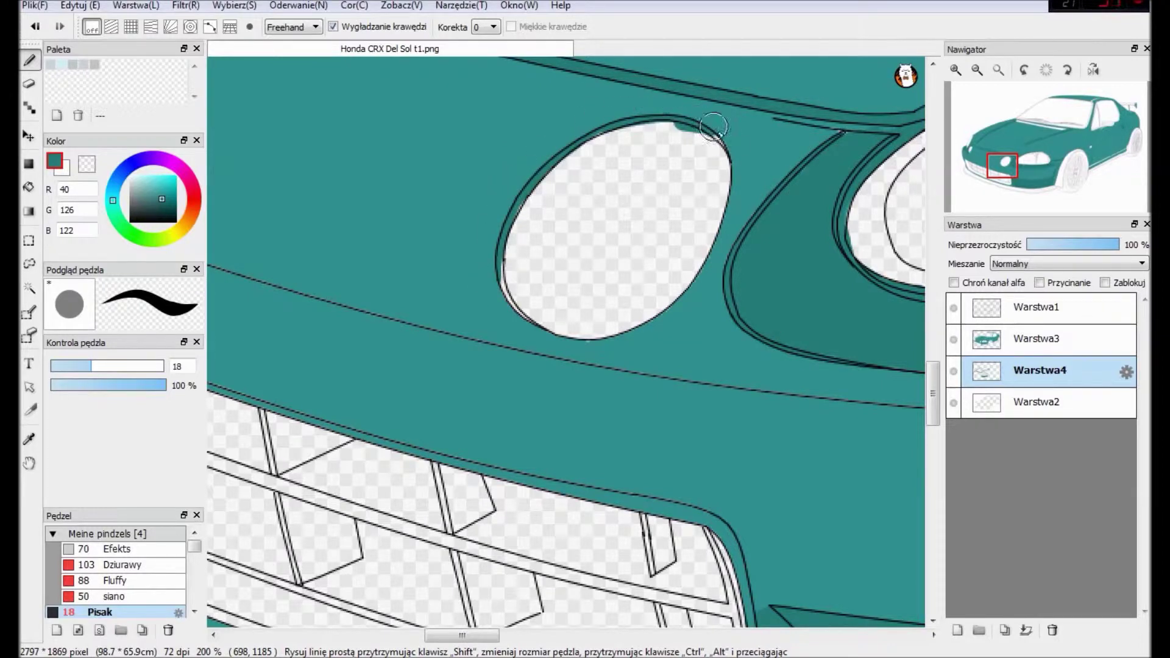
key(e)
scroll(478, 324, up, 2)
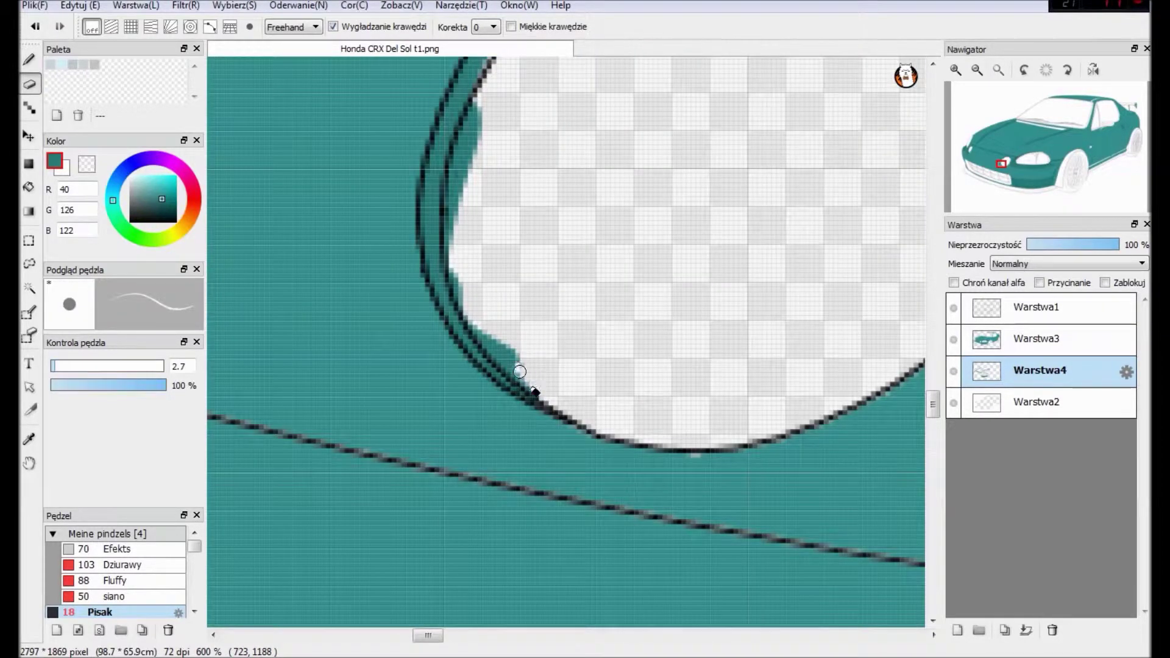
mouse_move(496, 337)
mouse_down()
mouse_move(459, 154)
mouse_move(463, 265)
mouse_move(496, 340)
mouse_up()
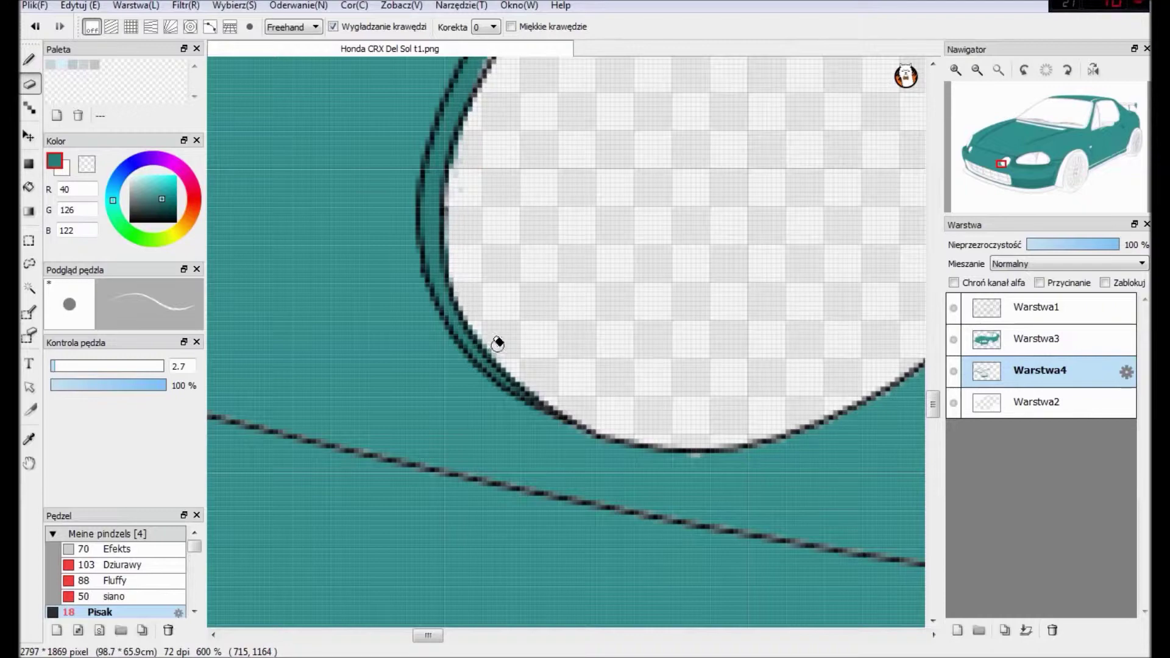
scroll(580, 253, down, 3)
scroll(520, 140, up, 1)
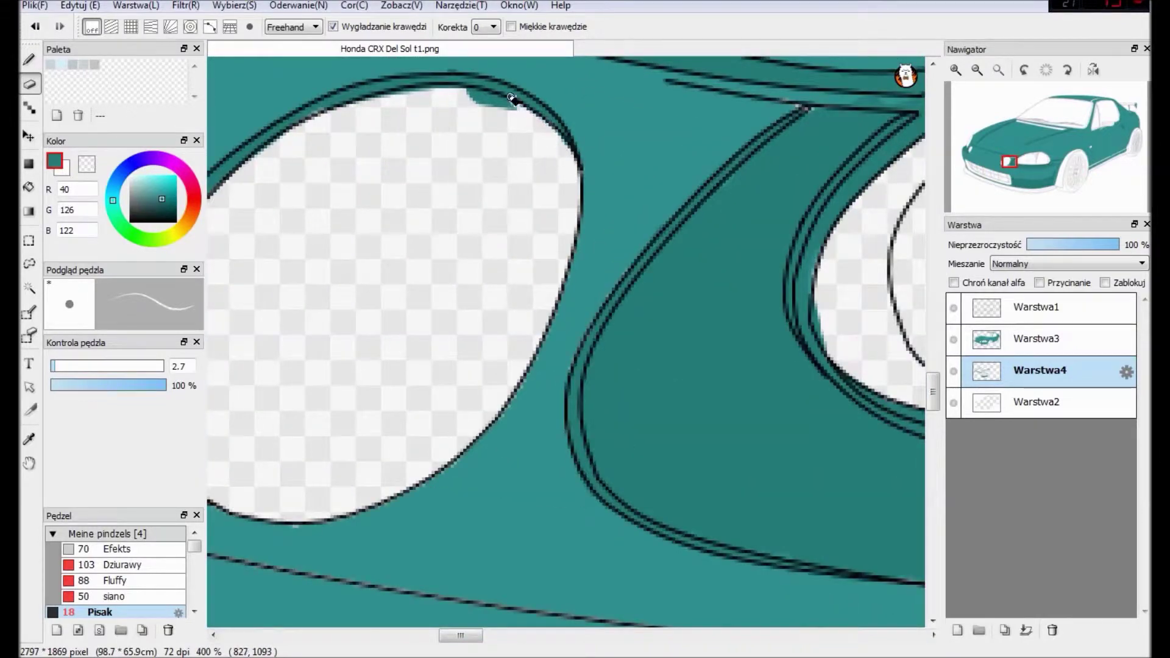
key(ctrl+z)
drag(532, 117, 570, 157)
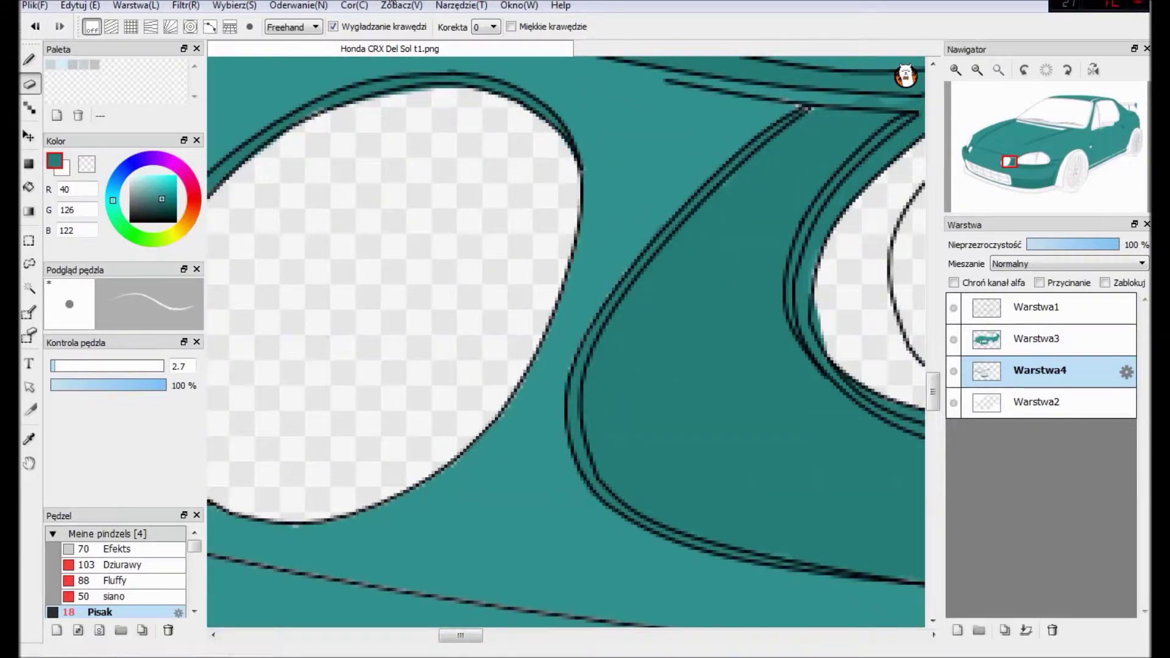
Paint the entire front grille opening darker teal using 18 px and 47.9 px brushes.
key(b)
scroll(522, 380, down, 5)
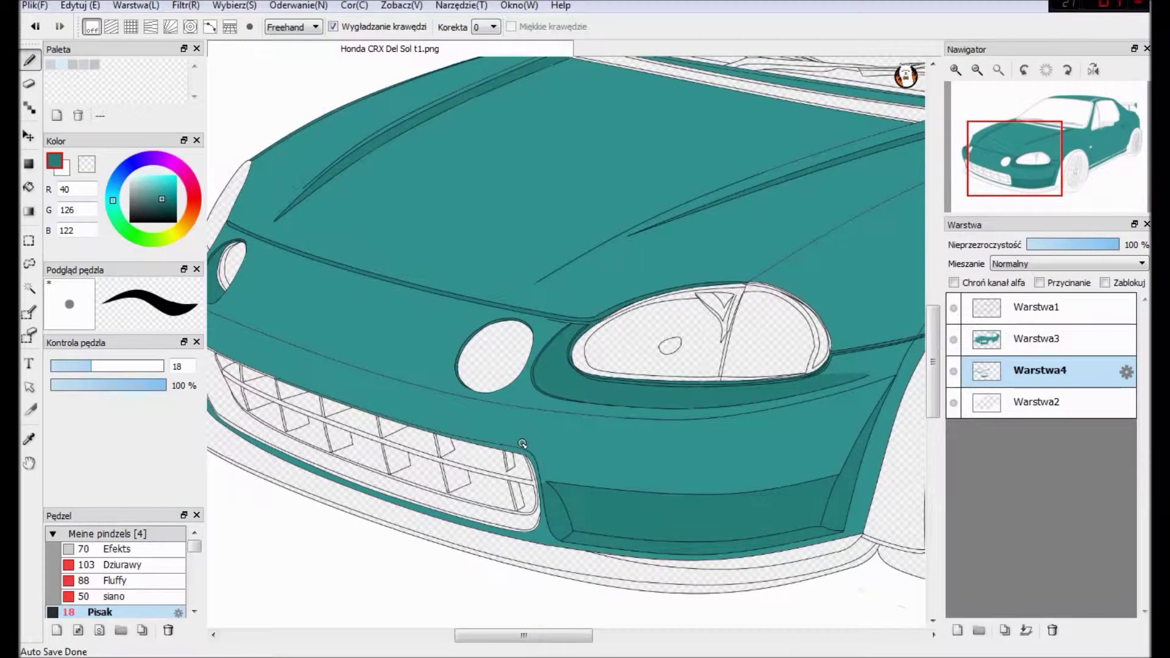
scroll(522, 444, up, 4)
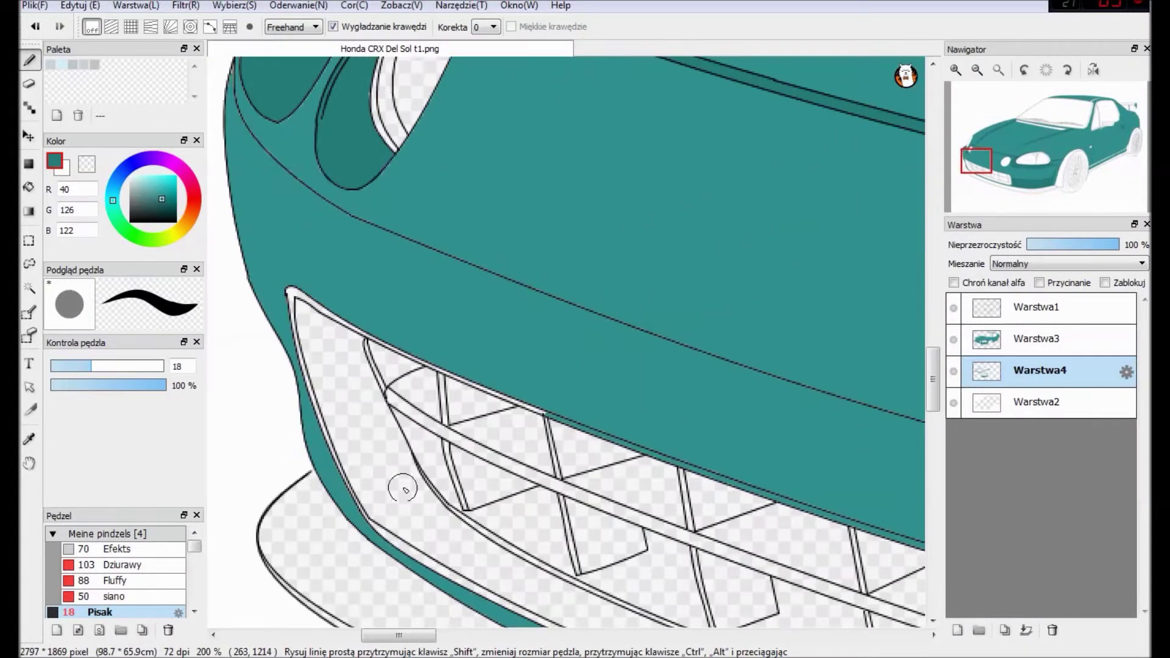
mouse_move(337, 451)
mouse_down()
mouse_move(320, 376)
mouse_move(326, 317)
mouse_move(350, 392)
mouse_move(451, 396)
mouse_move(491, 369)
mouse_up()
scroll(367, 162, down, 3)
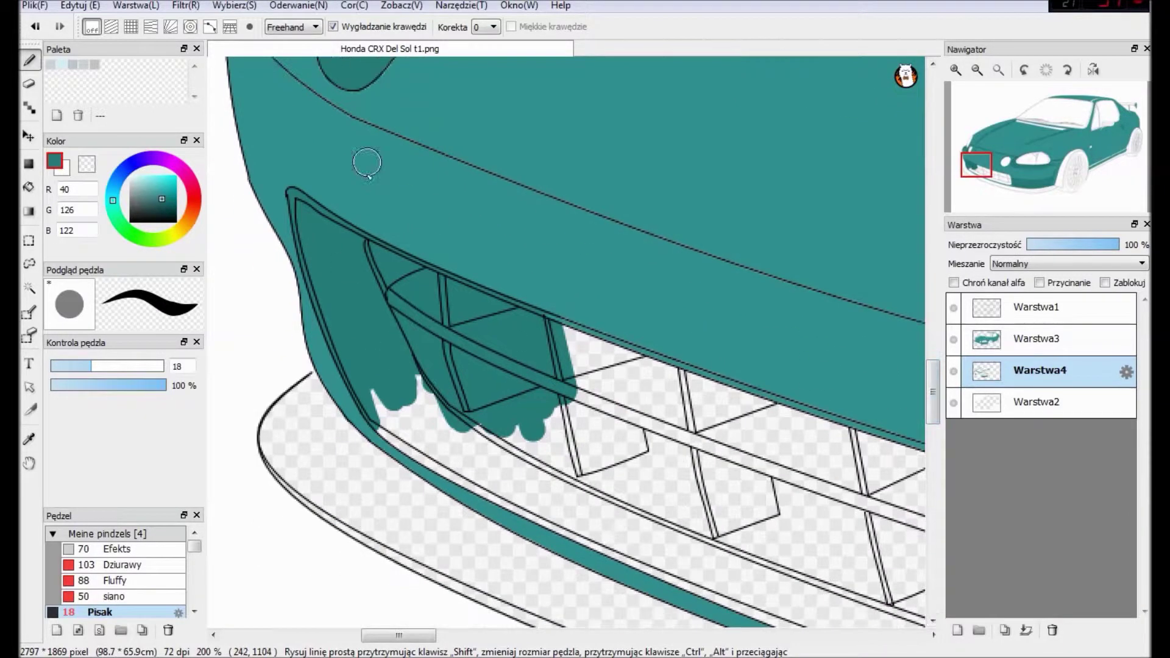
mouse_move(371, 402)
mouse_down()
mouse_move(411, 451)
mouse_move(496, 449)
mouse_move(586, 339)
mouse_move(721, 428)
mouse_move(643, 409)
mouse_move(597, 469)
mouse_up()
key(ctrl+minus)
mouse_move(488, 464)
mouse_down()
mouse_move(655, 487)
mouse_move(438, 491)
mouse_move(594, 449)
mouse_up()
key(ctrl+minus)
key(ctrl+plus)
key(ctrl+plus)
Remove the darker teal overspill below the grille along the bumper's lower edge.
key(e)
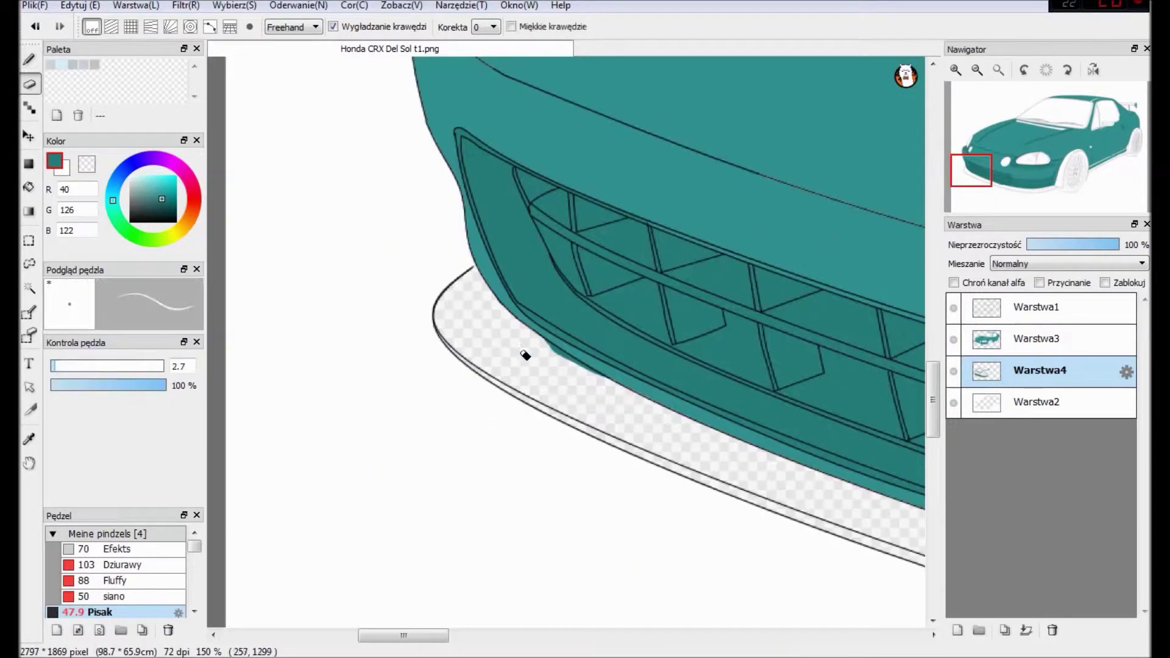
scroll(526, 341, right, 5)
scroll(563, 481, down, 2)
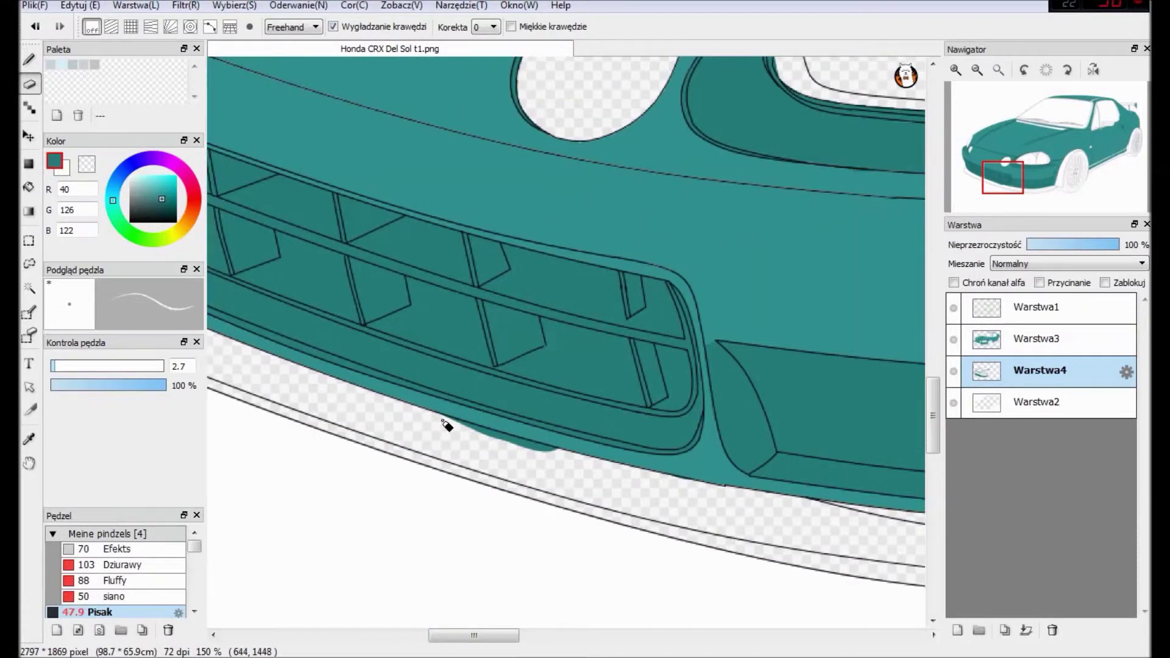
key(ctrl+z)
key(n)
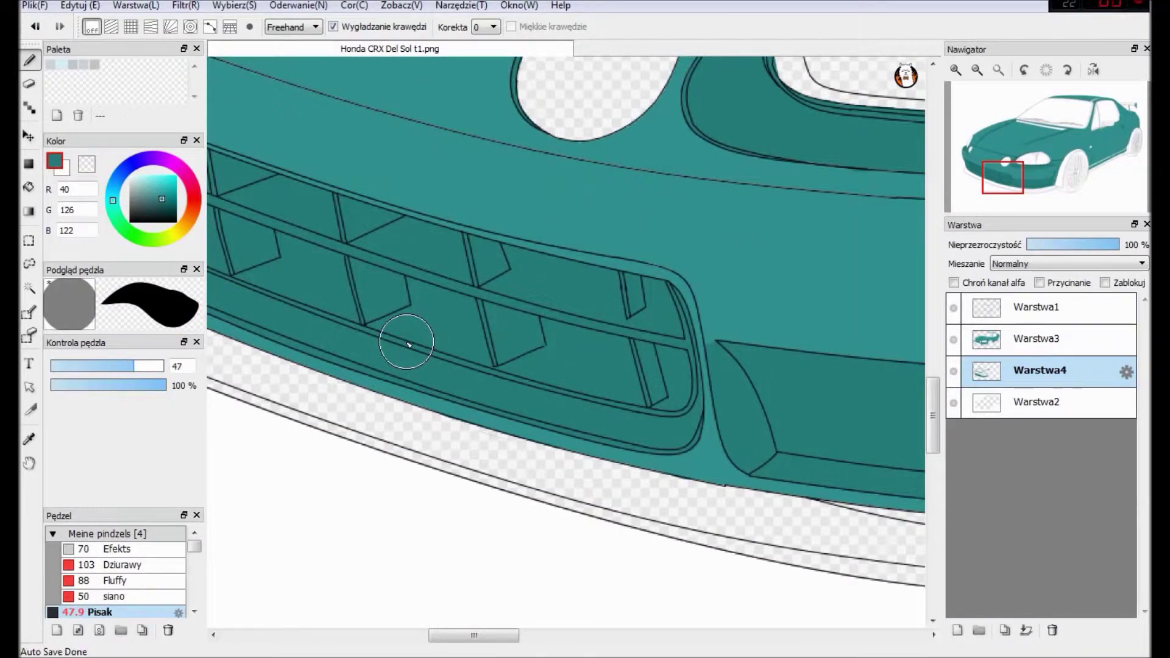
Erase the darker teal from the second see-through gap from the far end of the grille's lower row, finishing with a 5.7 px eraser.
key(e)
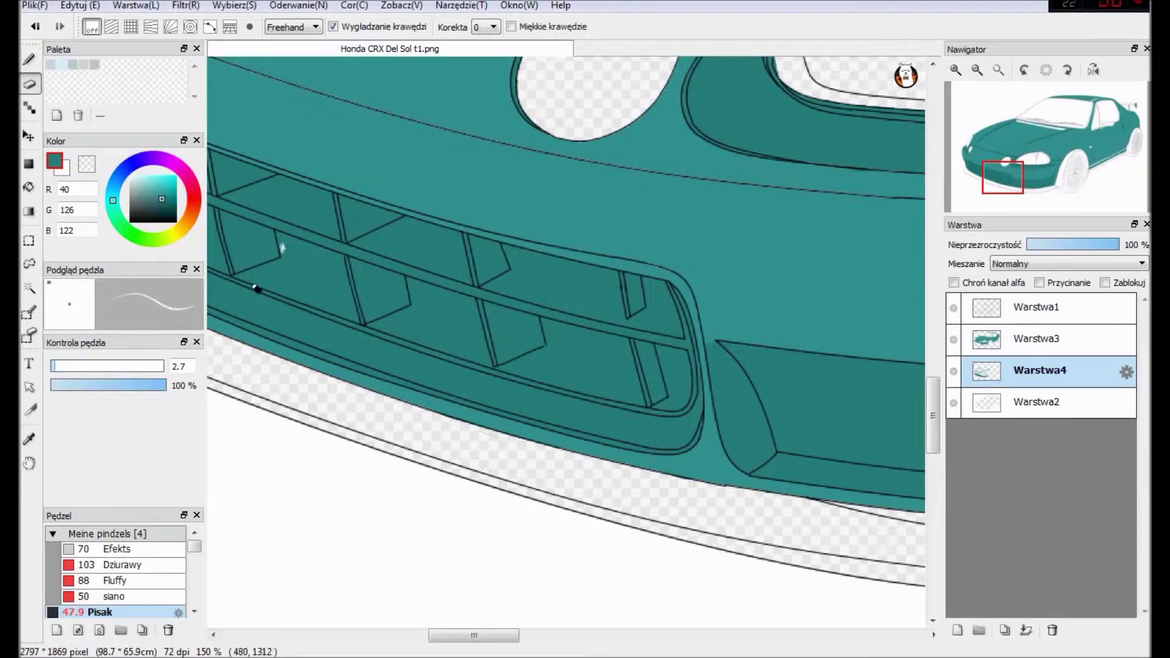
scroll(326, 293, up, 3)
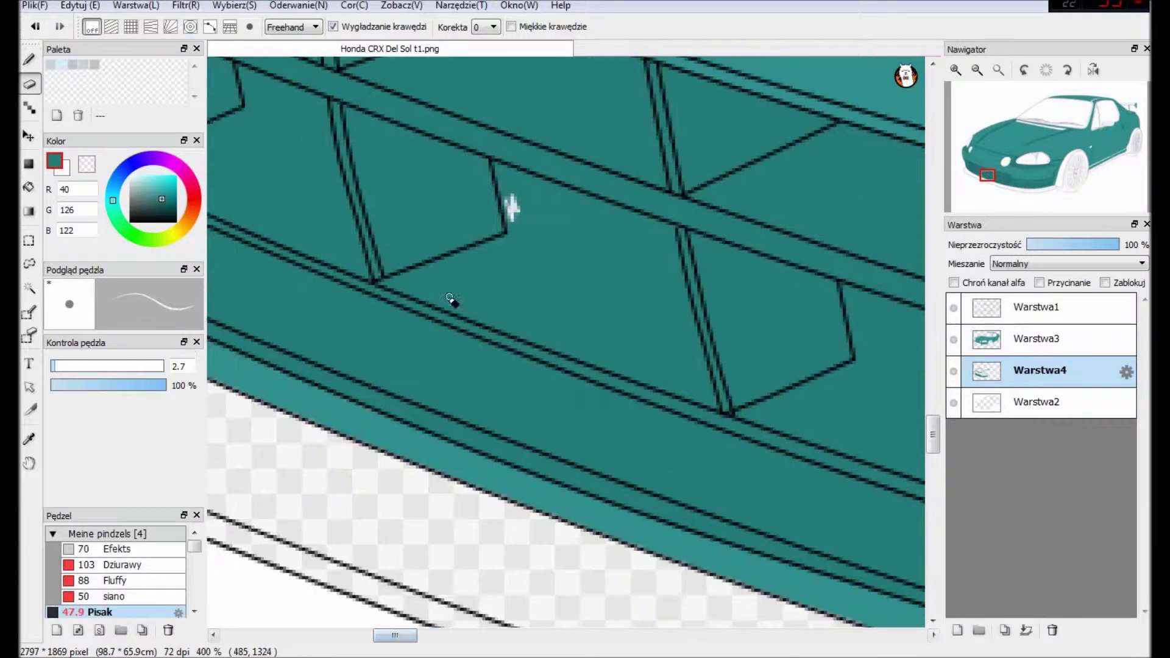
shift+click(692, 274)
mouse_move(692, 274)
mouse_down()
mouse_move(500, 177)
mouse_move(530, 207)
mouse_move(682, 281)
mouse_move(515, 183)
mouse_up()
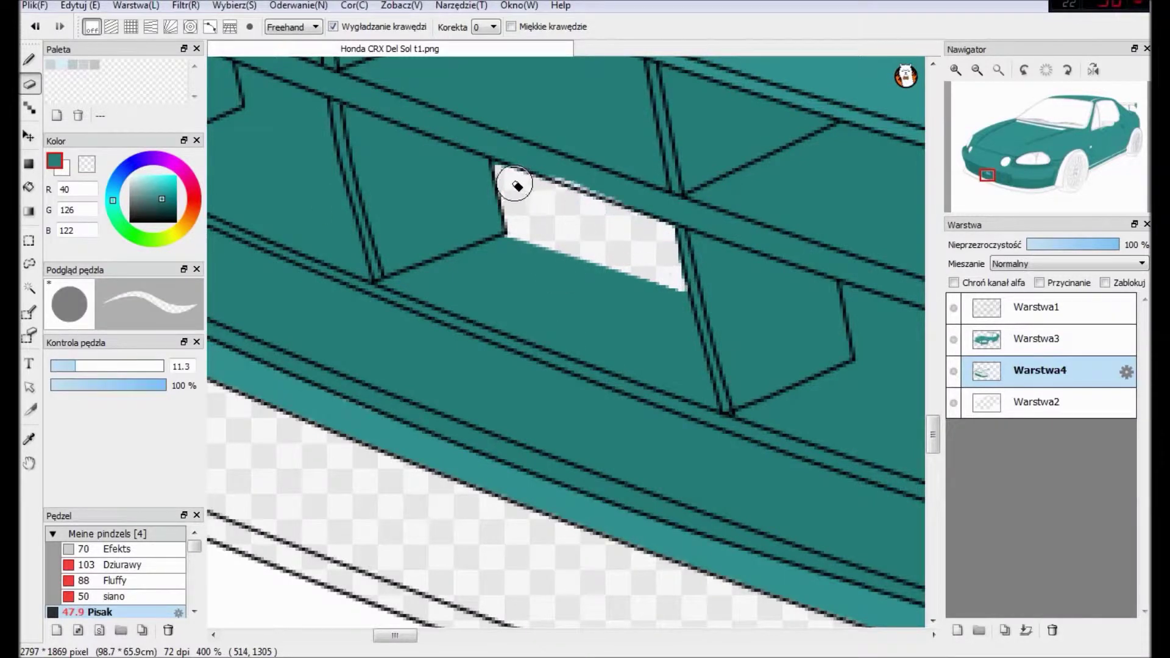
key(ctrl+z)
key(n)
key(e)
click(66, 366)
drag(66, 369, 62, 367)
mouse_move(536, 204)
mouse_down()
mouse_move(565, 205)
mouse_move(657, 259)
mouse_up()
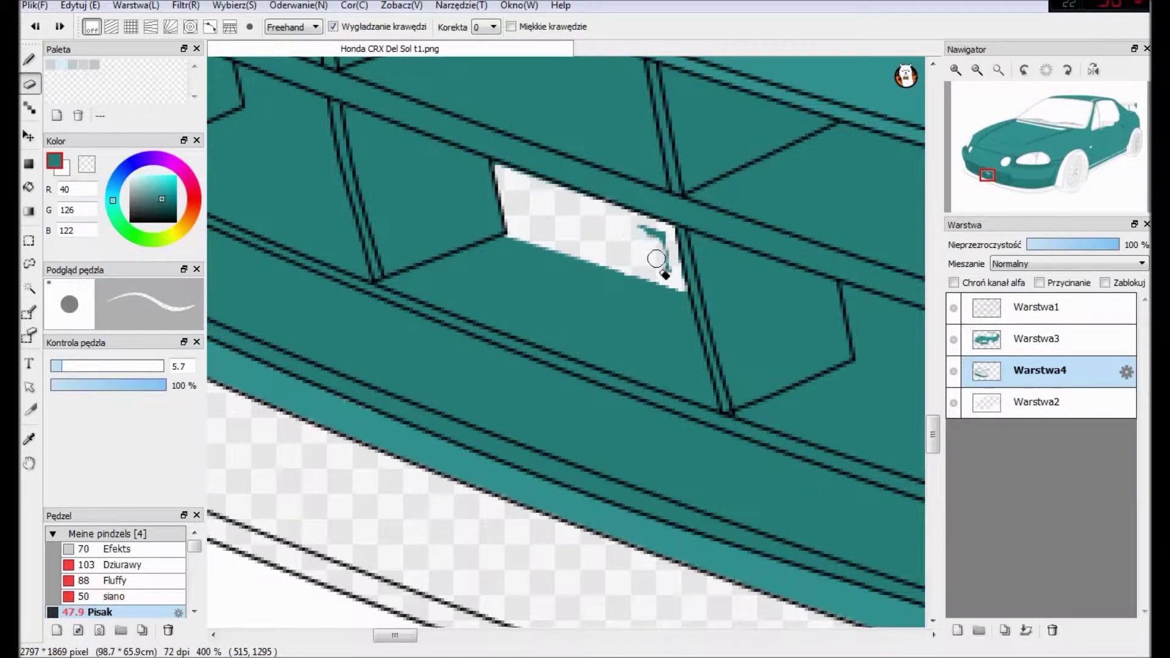
Clear the farthest lower-row grille gap with a 3.7 px eraser and repaint the nicked crossbar with a 5.3 px brush.
drag(395, 635, 384, 636)
scroll(366, 356, up, 5)
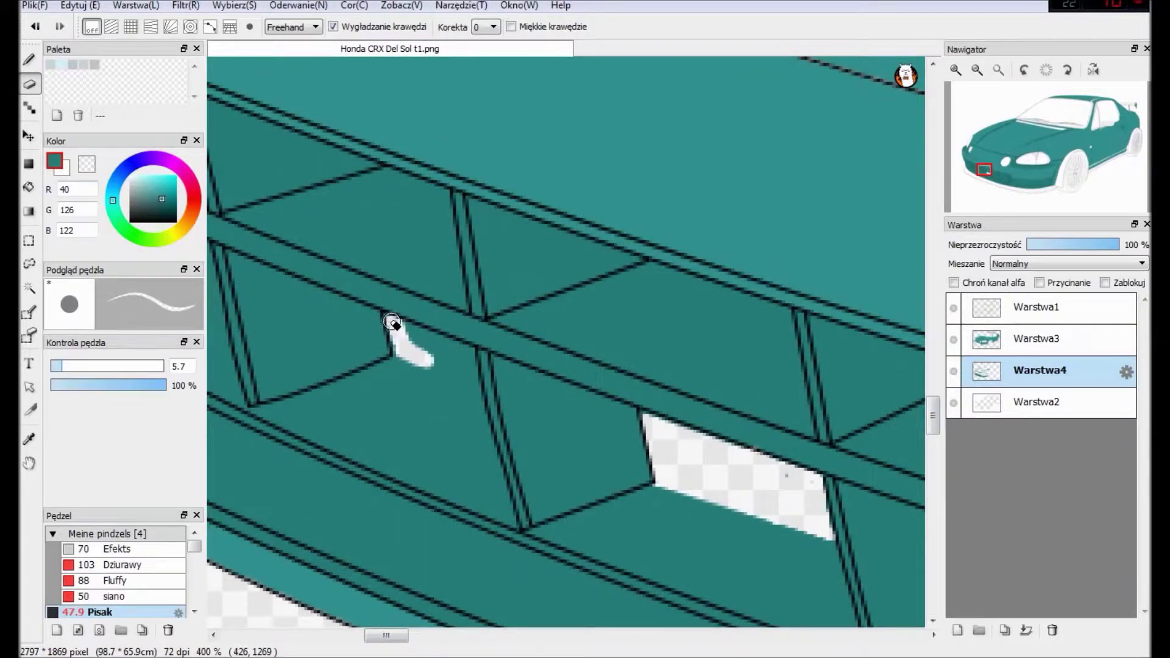
drag(392, 323, 458, 354)
key(ctrl+z)
scroll(609, 360, up, 2)
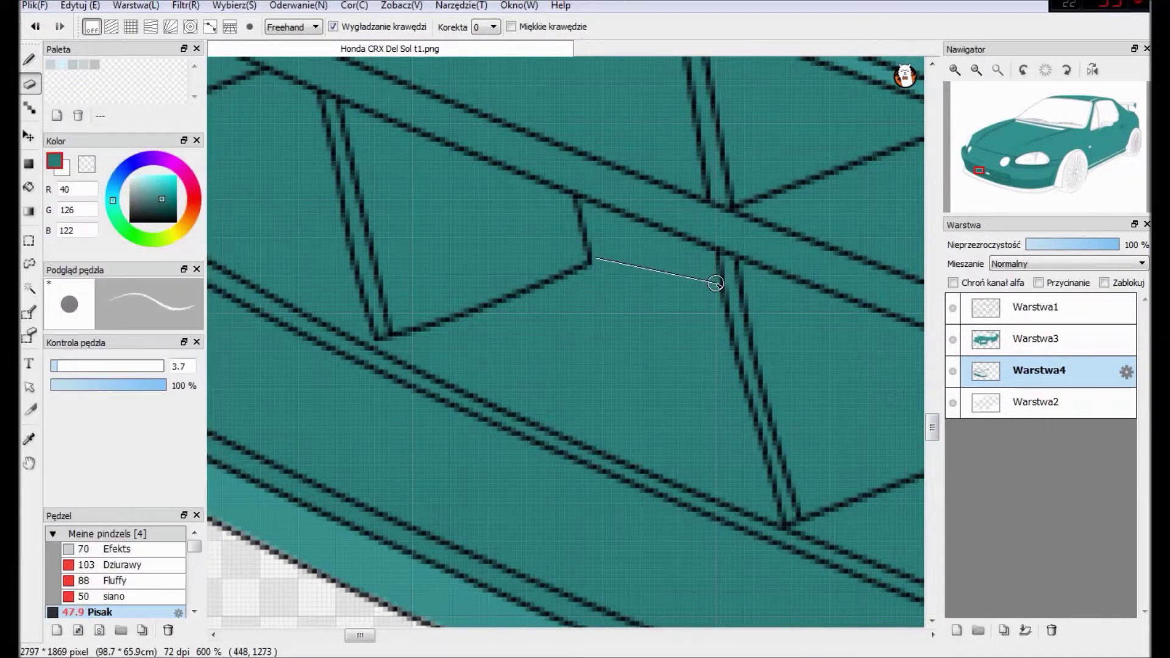
shift+click(716, 283)
mouse_move(598, 241)
mouse_down()
mouse_move(590, 209)
mouse_move(614, 245)
mouse_move(596, 233)
mouse_move(665, 258)
mouse_up()
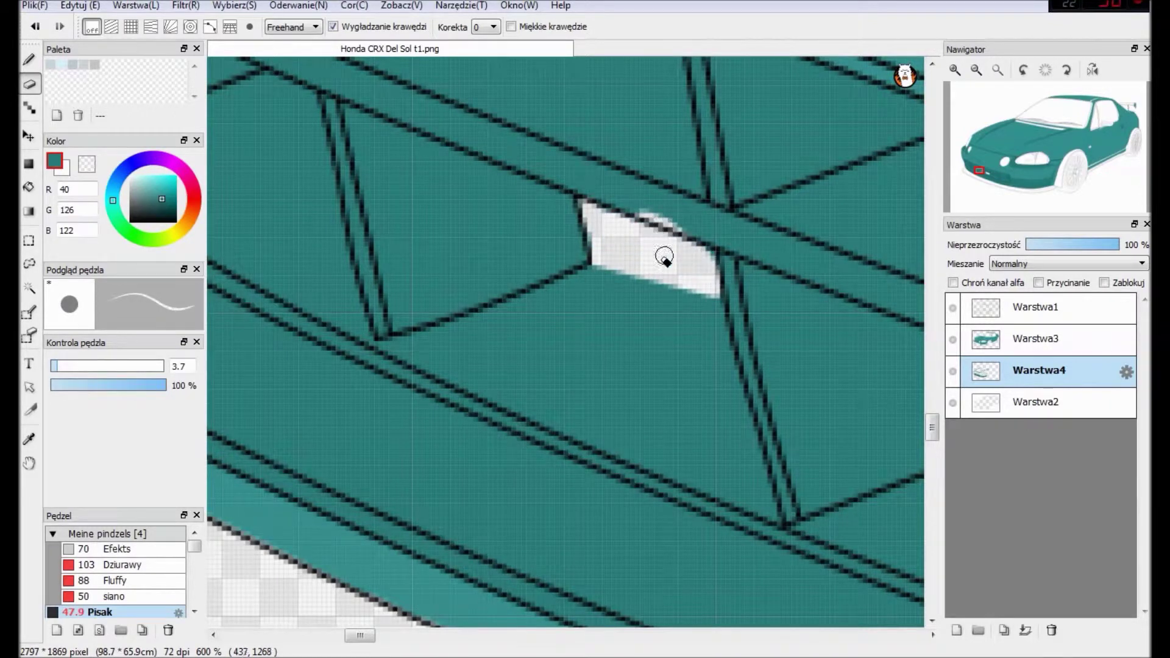
key(b)
drag(640, 210, 682, 214)
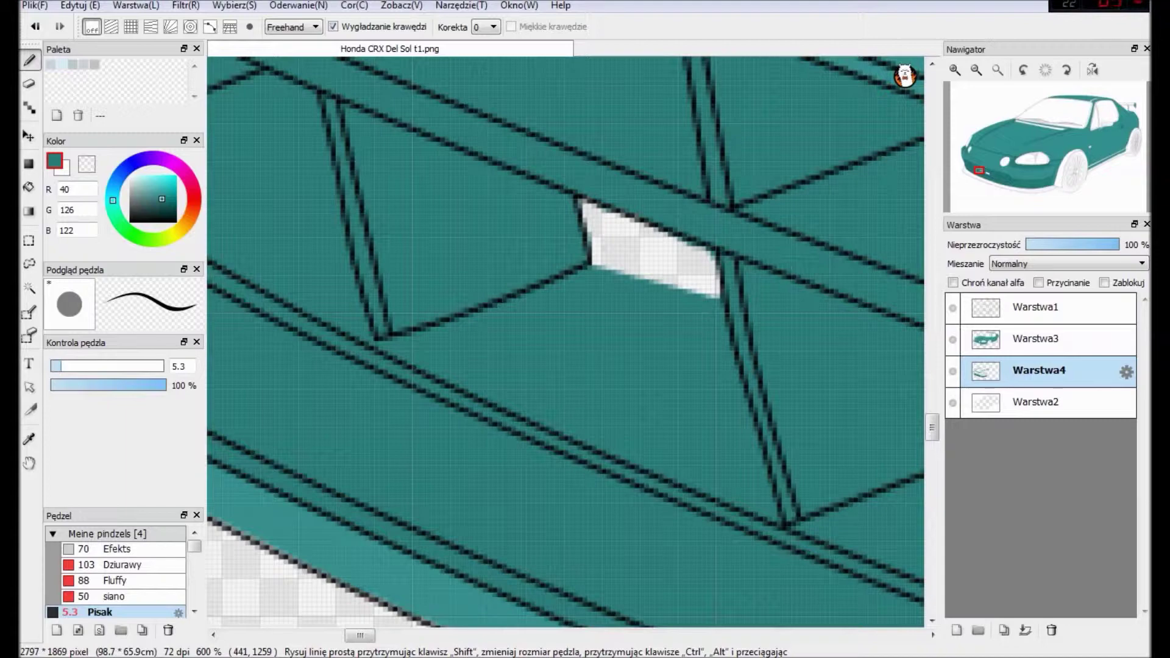
Erase the darker teal from the third and fourth lower-row grille gaps with a 9 px eraser.
scroll(513, 442, down, 4)
drag(435, 641, 473, 642)
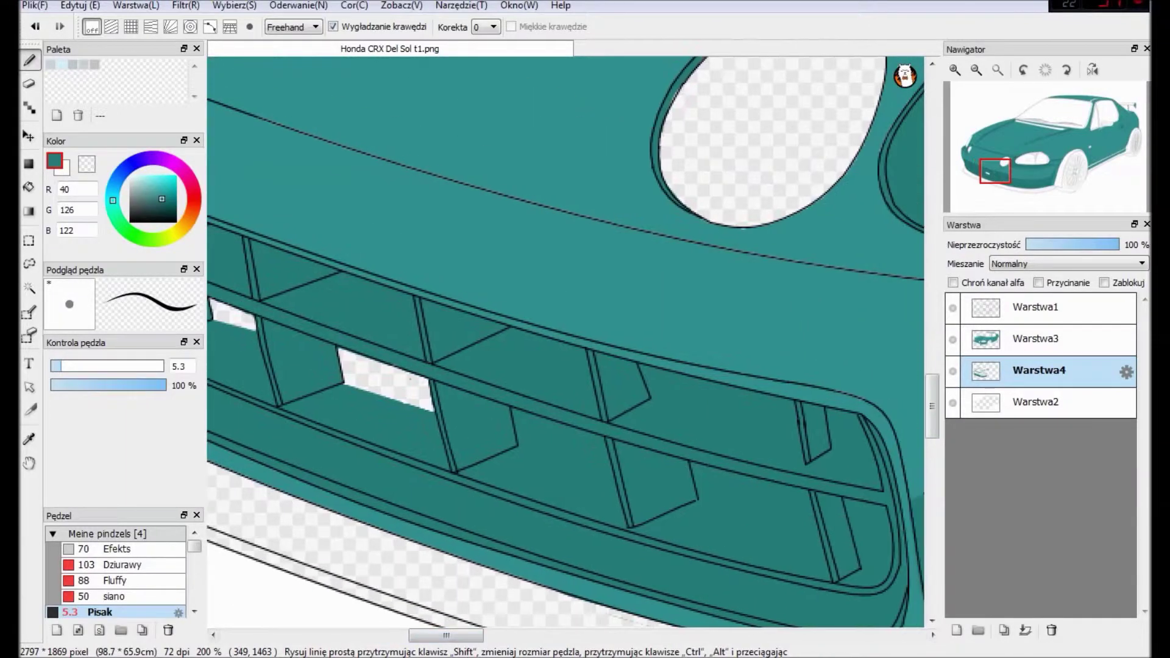
key(e)
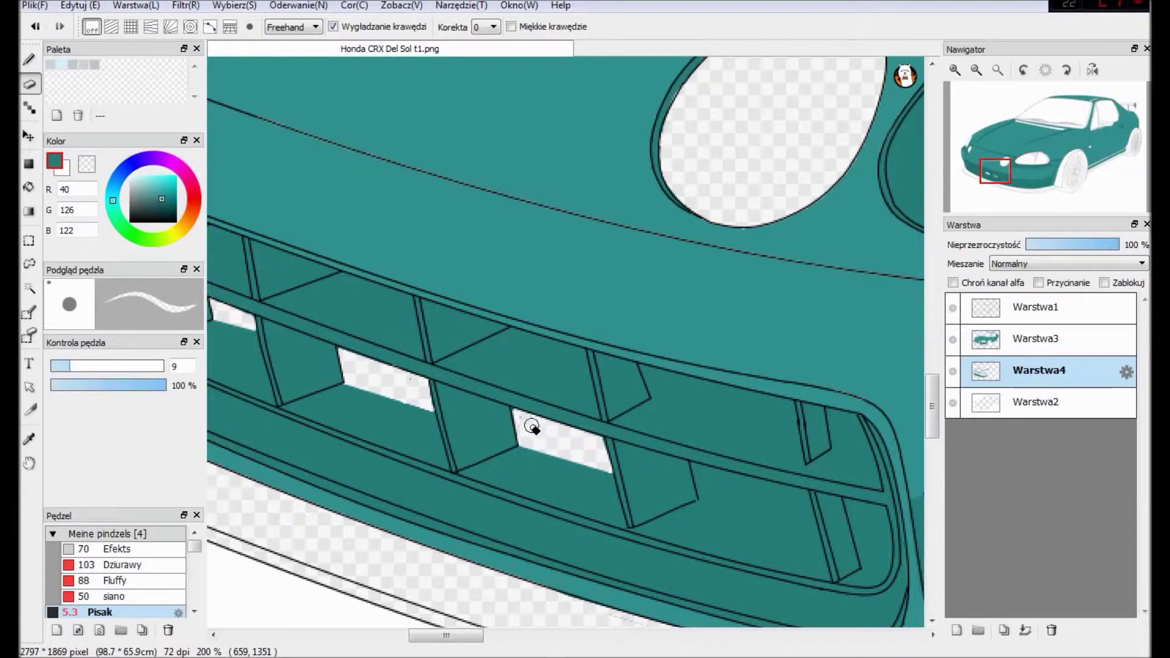
scroll(519, 502, right, 3)
shift+click(484, 495)
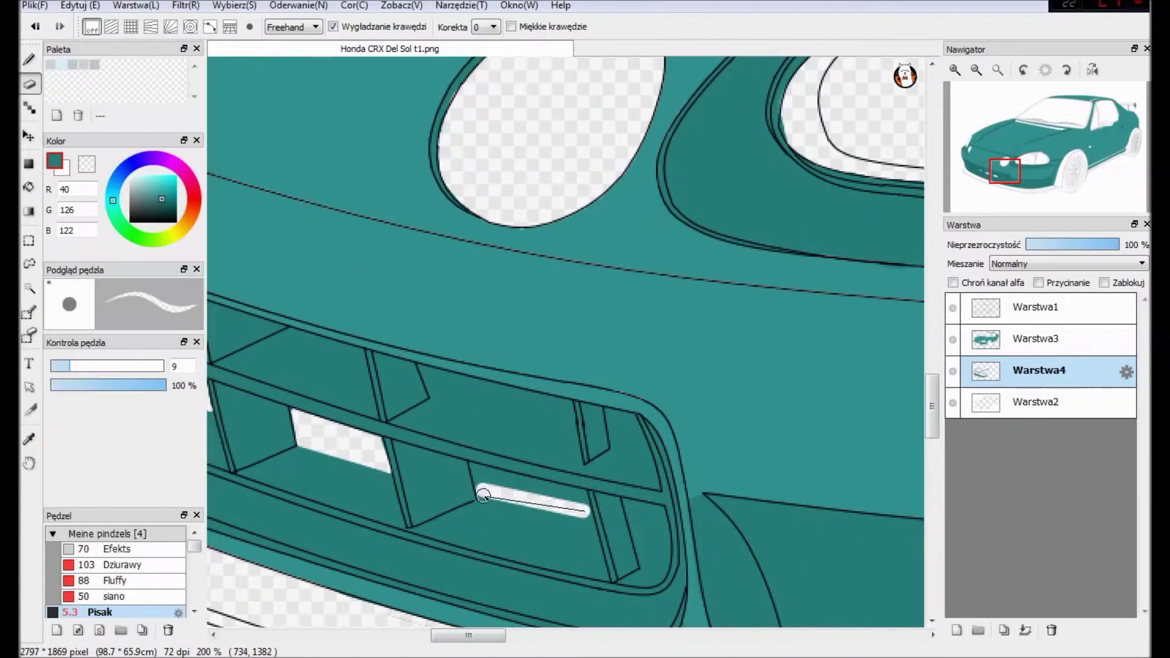
key(n)
scroll(479, 391, up, 2)
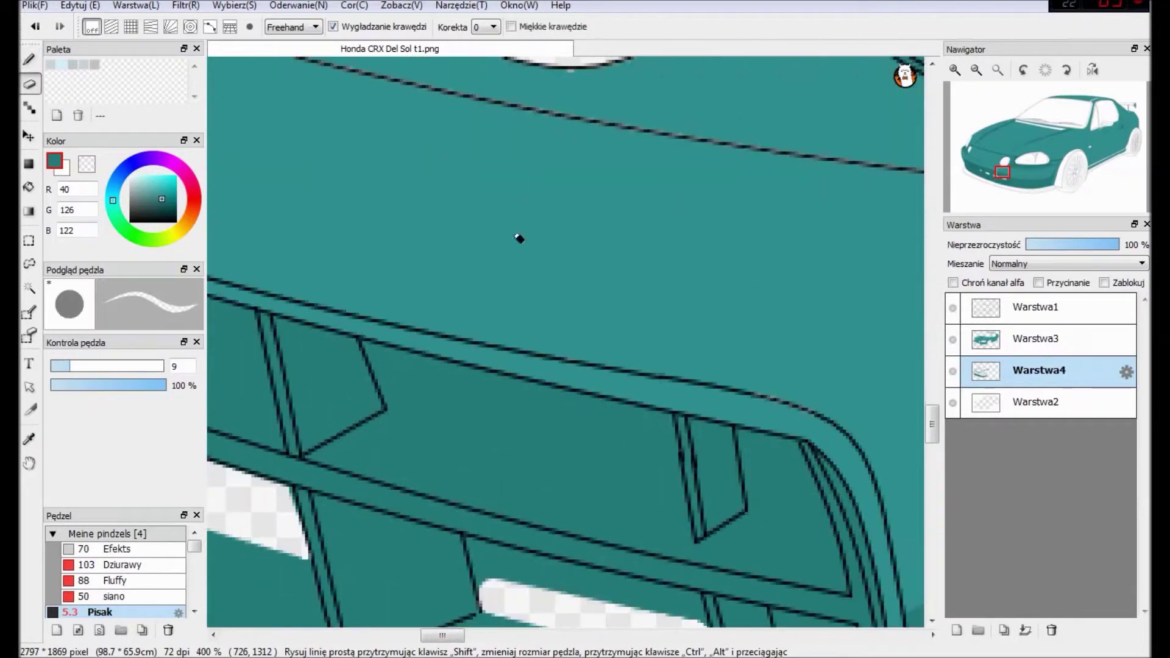
scroll(518, 240, down, 3)
key(e)
mouse_move(701, 427)
mouse_down()
mouse_move(687, 403)
mouse_move(497, 350)
mouse_move(472, 317)
mouse_move(695, 370)
mouse_up()
Clear the gap at the near end of the grille's lower row with a 3.3 px eraser.
key(bracketleft)
key(bracketleft)
key(bracketleft)
scroll(549, 457, right, 4)
scroll(585, 472, down, 1)
shift+click(618, 355)
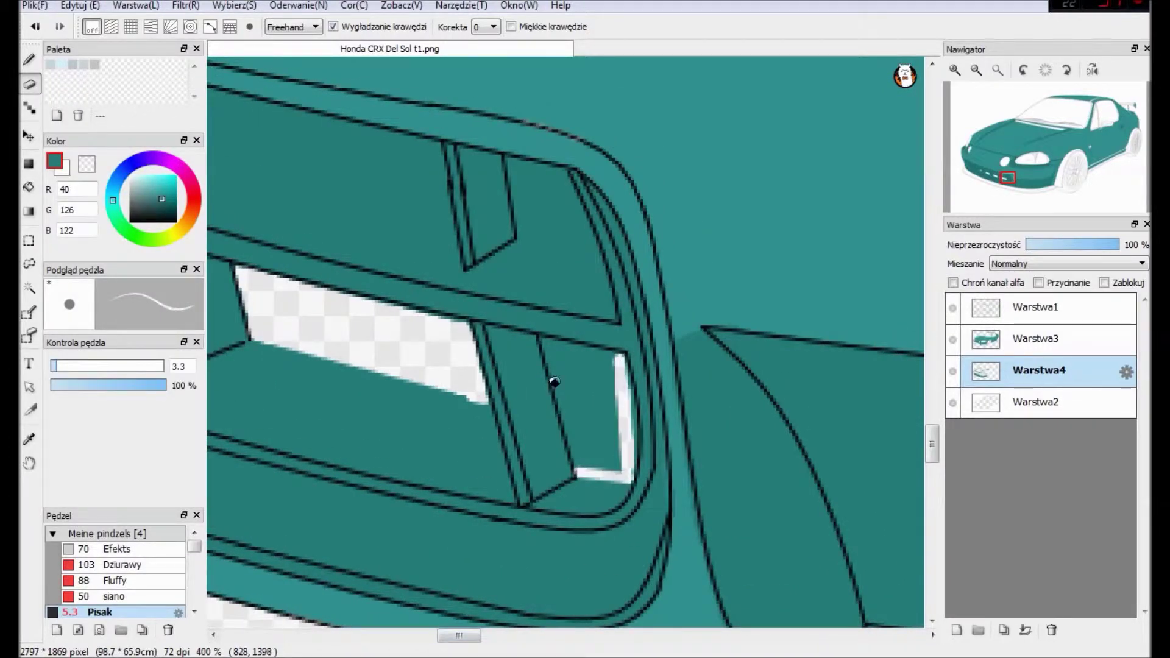
drag(628, 473, 591, 461)
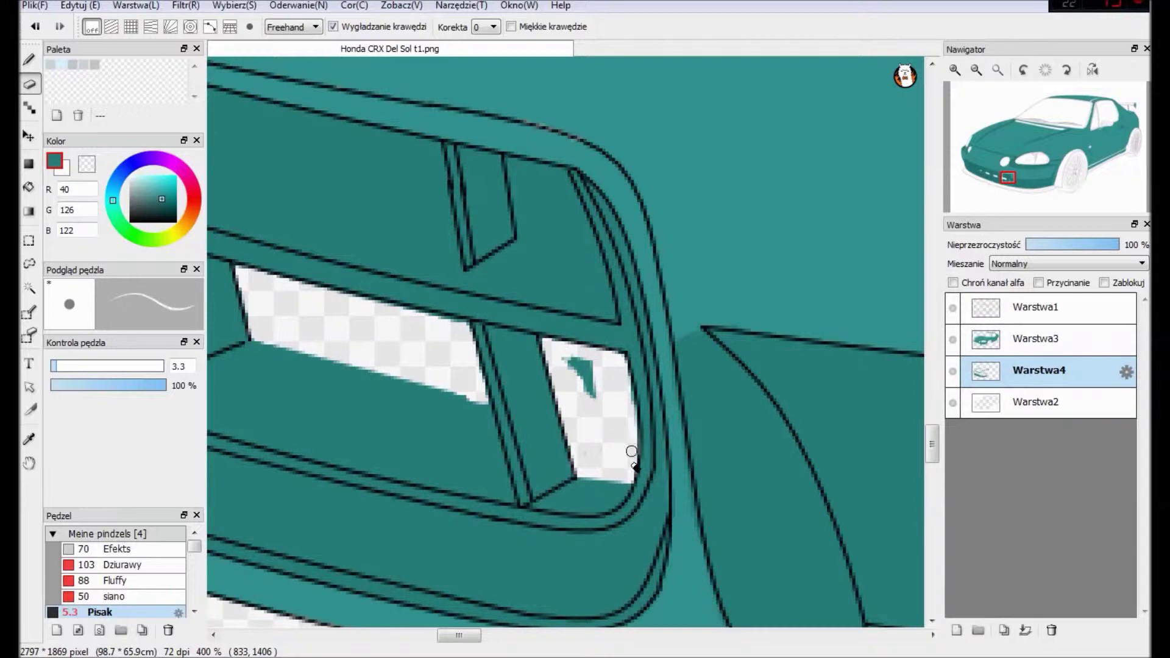
Erase the darker teal from the small gap at the near end of the grille's upper row.
scroll(504, 426, up, 3)
scroll(504, 426, right, 1)
mouse_move(493, 420)
mouse_down()
mouse_move(512, 426)
mouse_move(541, 364)
mouse_up()
shift+click(494, 415)
drag(495, 415, 536, 368)
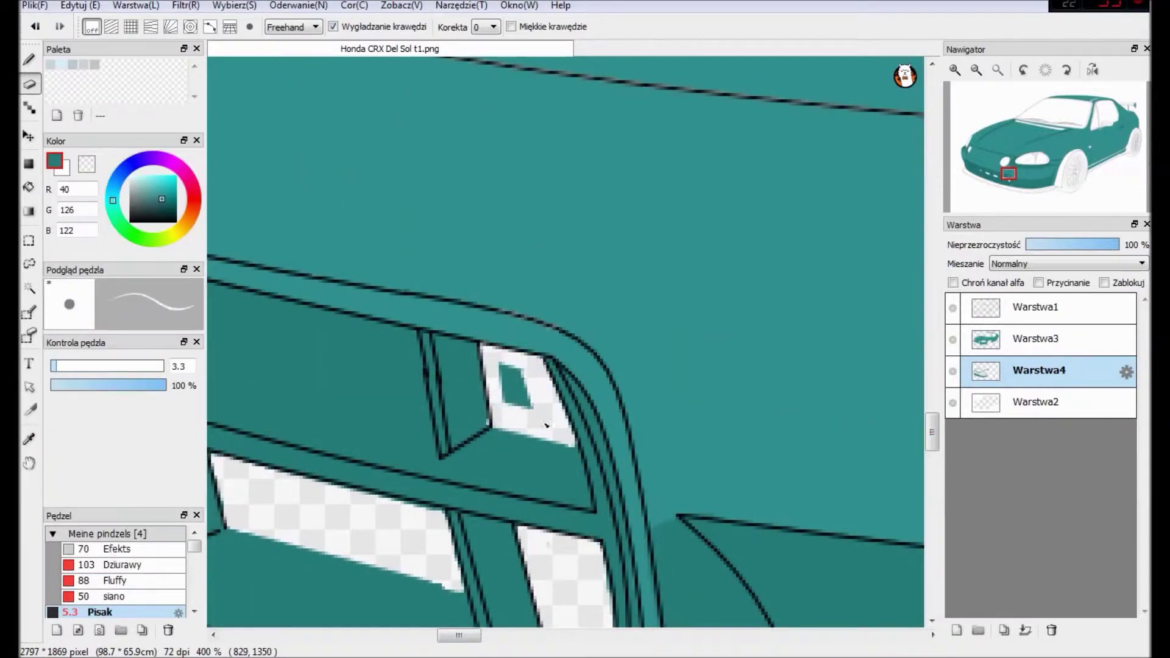
Outline and clear the wide upper-row grille gap beside the end cell using straight eraser strokes.
drag(464, 636, 447, 636)
click(392, 300)
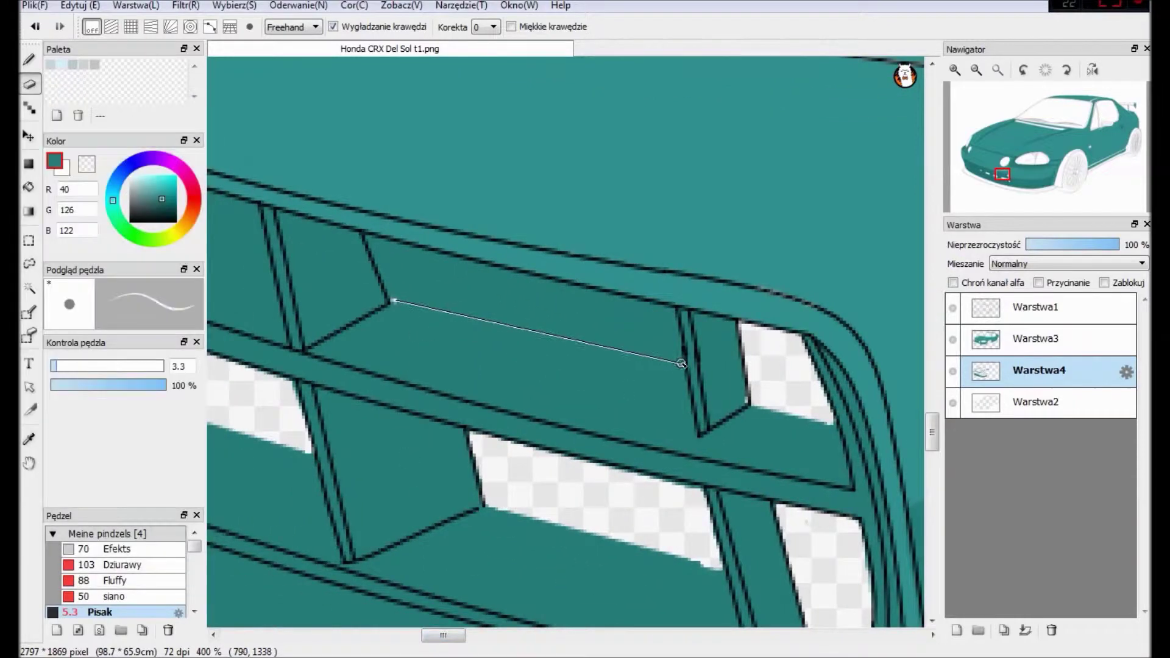
shift+click(687, 365)
drag(391, 302, 369, 238)
shift+click(683, 321)
mouse_move(680, 317)
mouse_down()
mouse_move(426, 262)
mouse_move(658, 334)
mouse_up()
shift+click(415, 268)
Add a new layer beneath Warstwa4 and set the painting colour to dark grey (68, 87, 86).
drag(443, 636, 397, 635)
key(b)
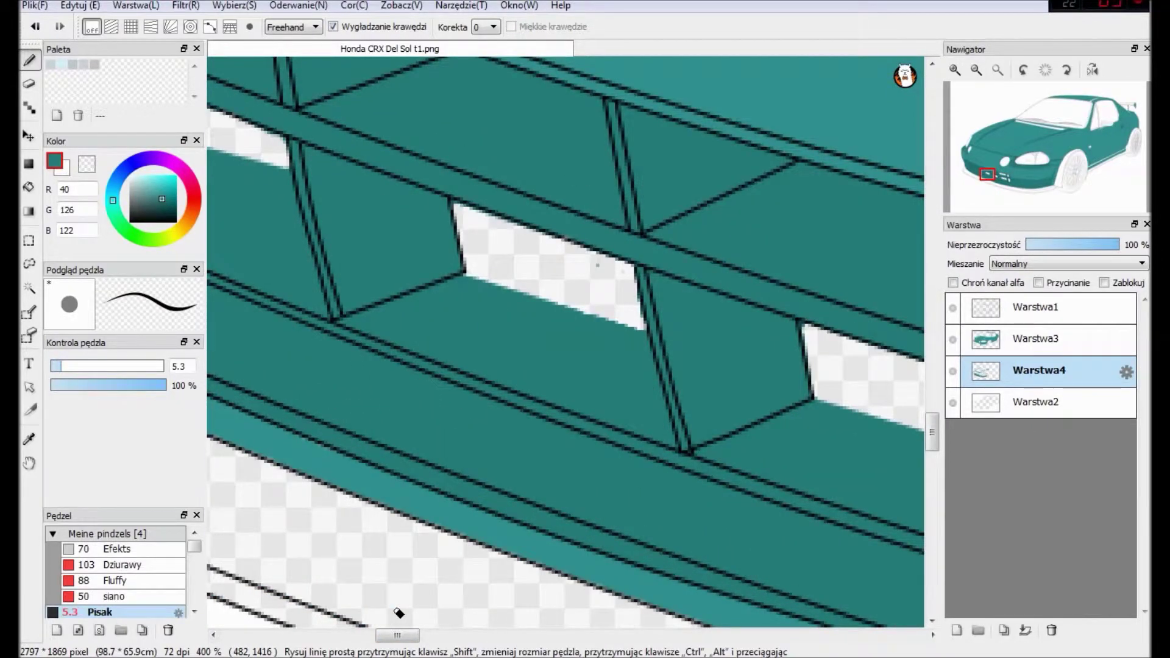
key(ctrl+minus)
key(ctrl+minus)
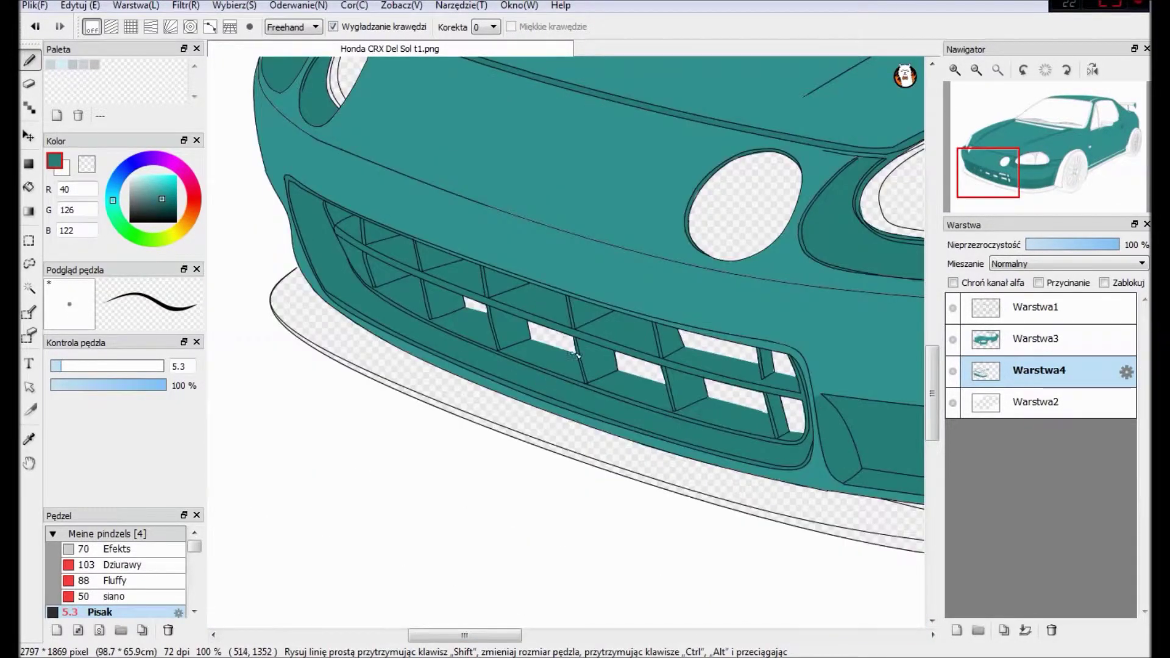
click(957, 630)
drag(135, 218, 140, 206)
Paint the cleared grille gaps dark grey, enlarging the brush to about 21 px.
click(470, 303)
drag(60, 366, 99, 371)
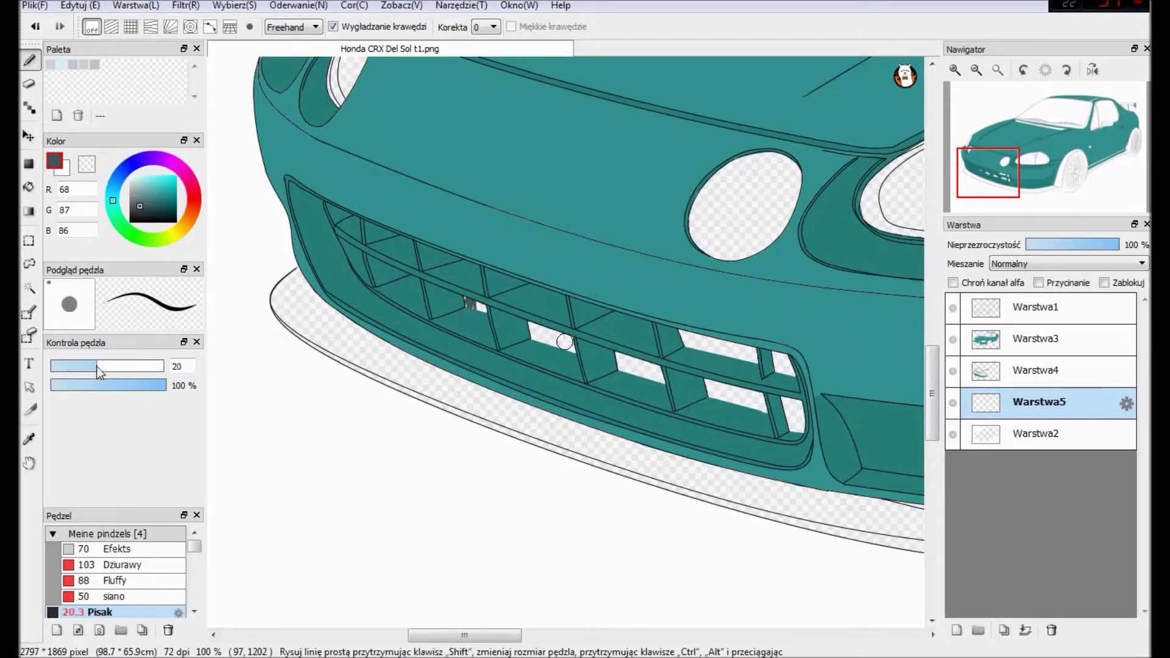
drag(466, 303, 485, 309)
drag(531, 323, 541, 334)
mouse_move(646, 336)
mouse_down()
mouse_move(737, 394)
mouse_move(791, 363)
mouse_up()
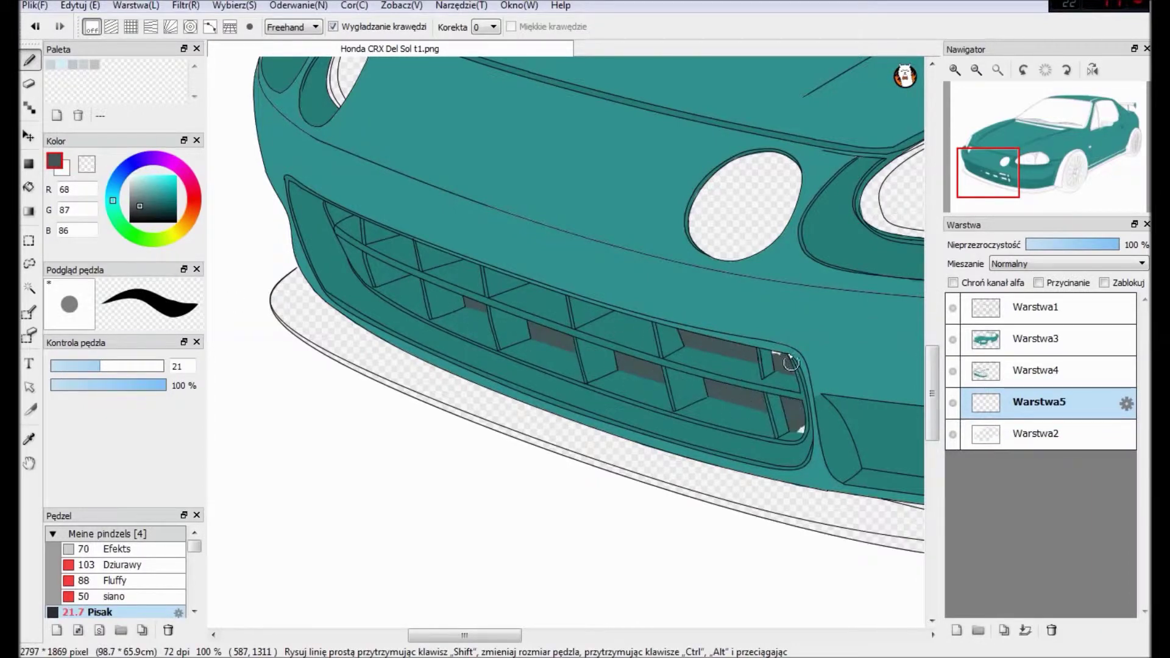
Erase the darker teal on Warstwa4 from the next upper-row grille gap to expose dark grey, and reactivate the grey layer.
scroll(603, 283, up, 4)
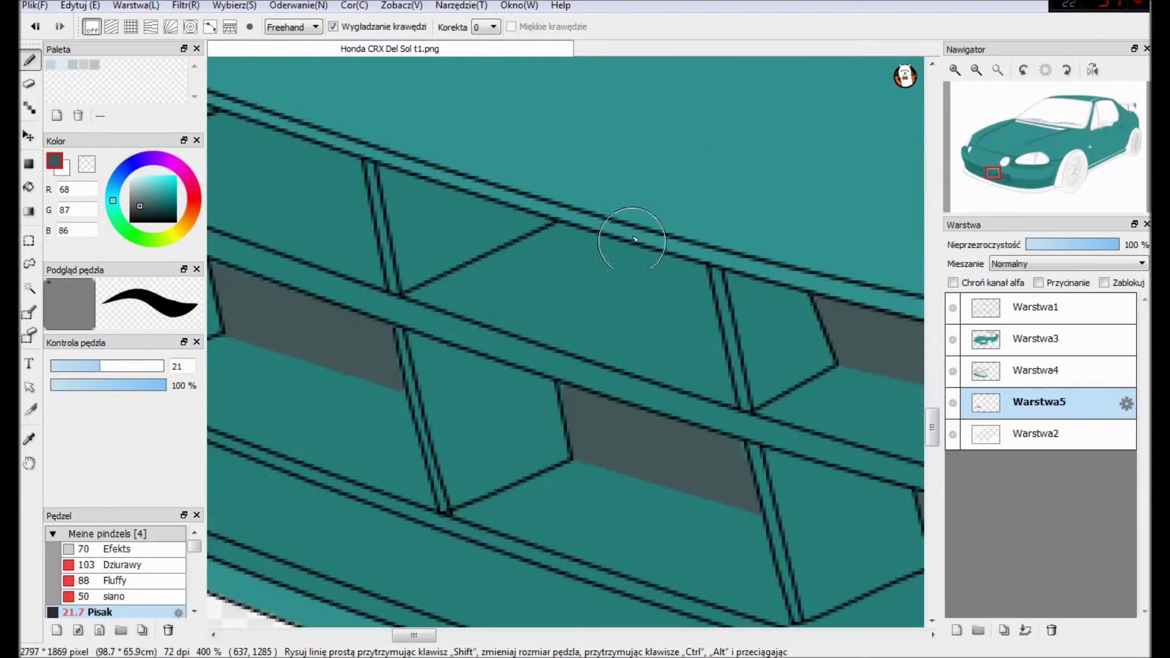
click(1036, 370)
key(e)
mouse_move(570, 230)
mouse_down()
mouse_move(710, 286)
mouse_move(536, 237)
mouse_move(704, 273)
mouse_move(543, 230)
mouse_up()
key(n)
click(1036, 401)
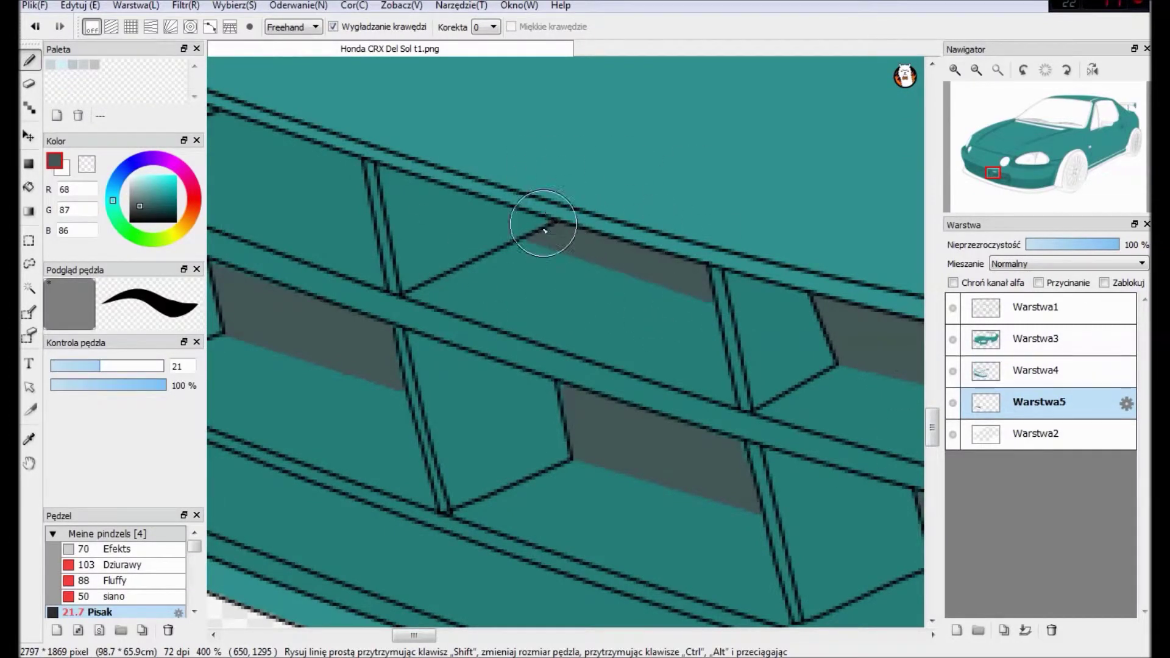
Sample the darker teal (40, 126, 122) and paint the strip between the door and side skirt on Warstwa4.
scroll(544, 254, down, 4)
scroll(544, 255, down, 2)
scroll(544, 255, up, 1)
drag(623, 386, 780, 386)
alt+click(780, 385)
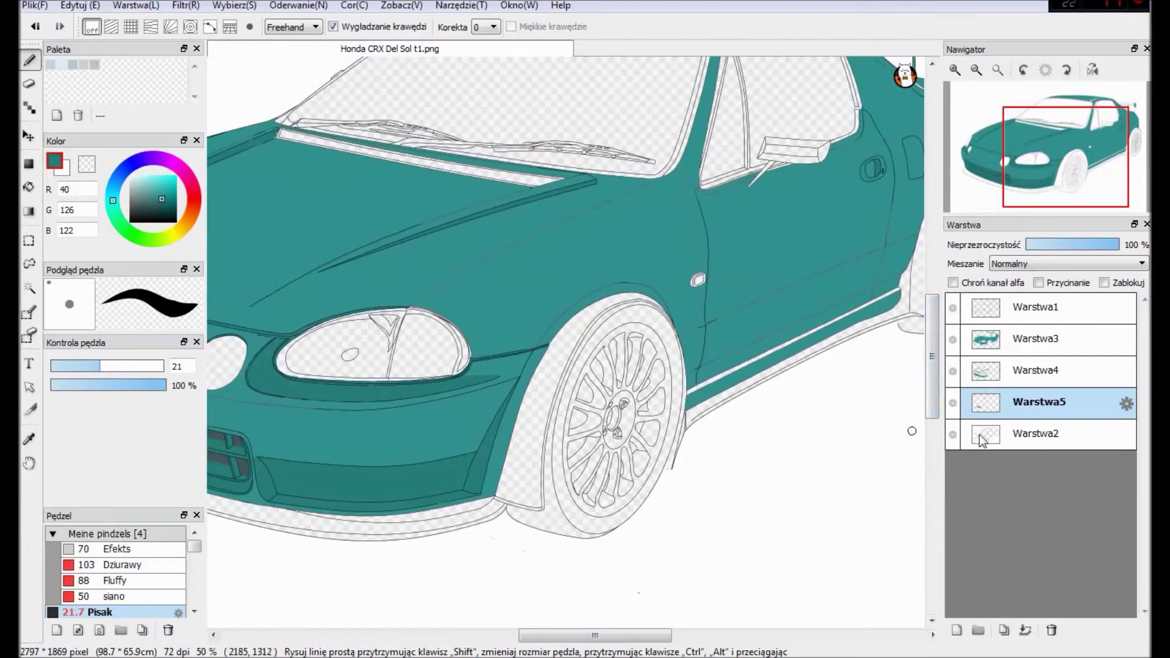
click(1036, 370)
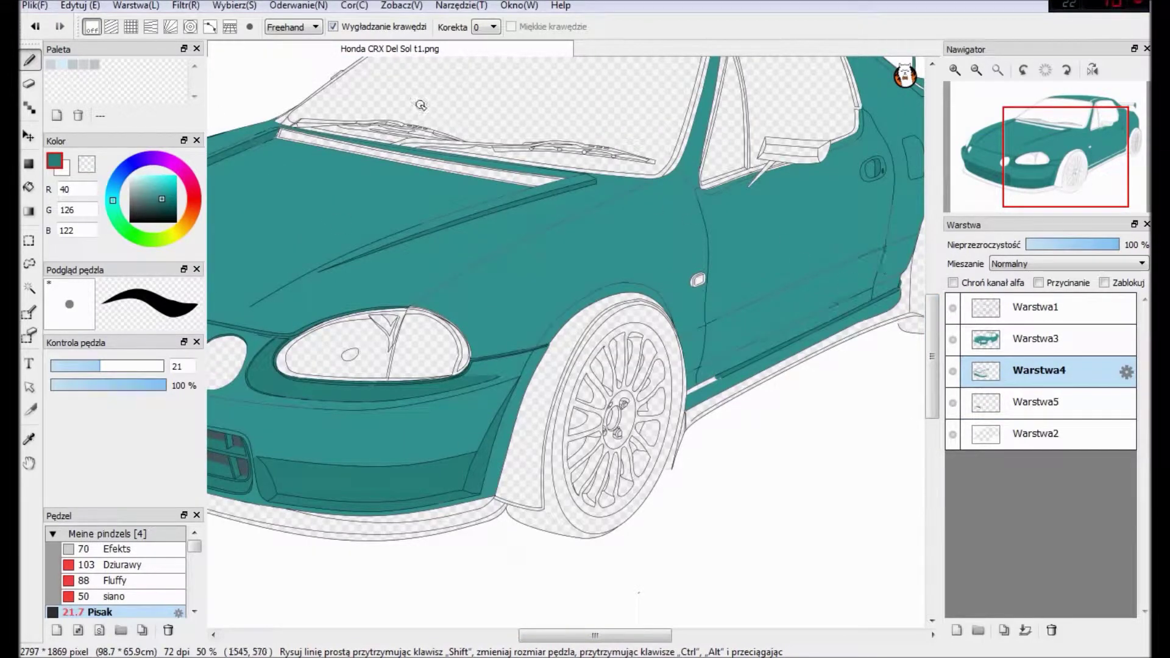